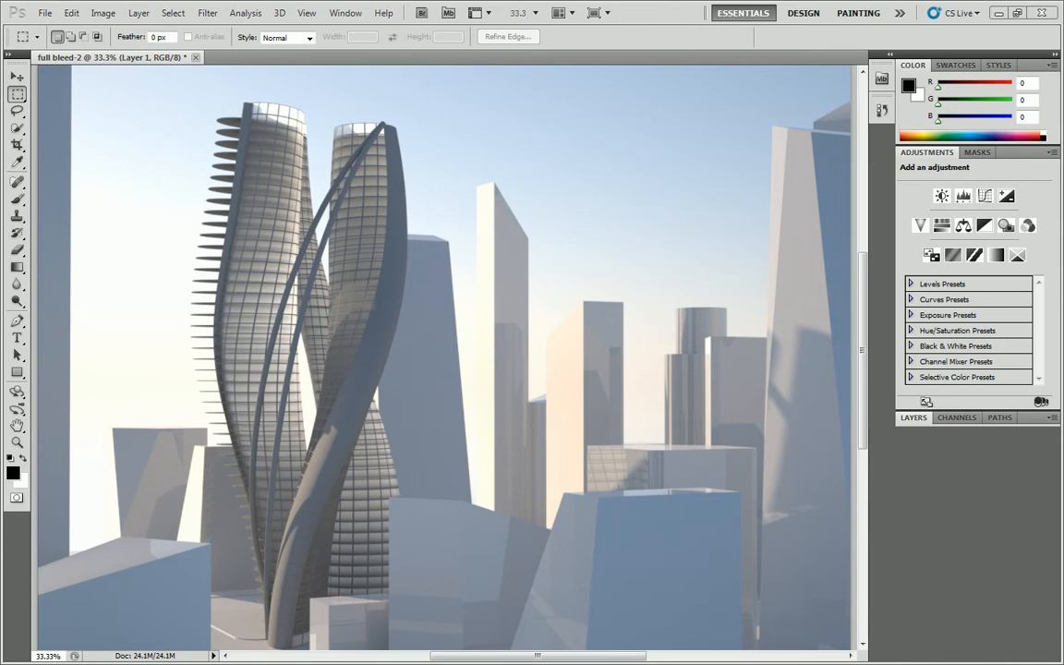
Switch to Chrome, search images for "shrubs black background", and look through the results.
left_click_drag(1062, 245, 537, 4)
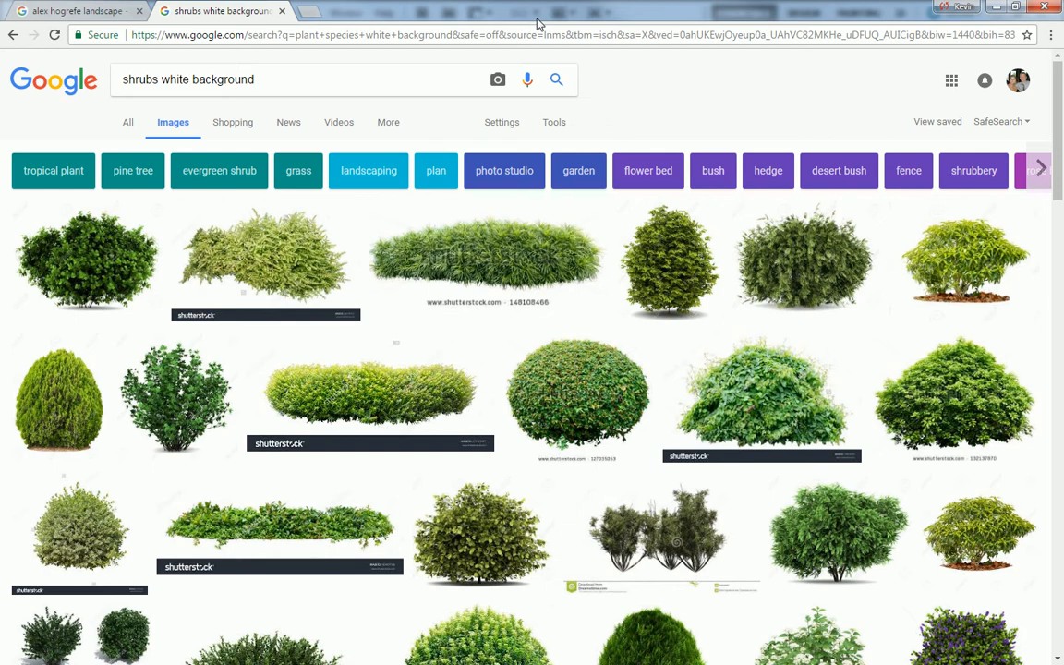
double_click(175, 80)
type("black")
key("Return")
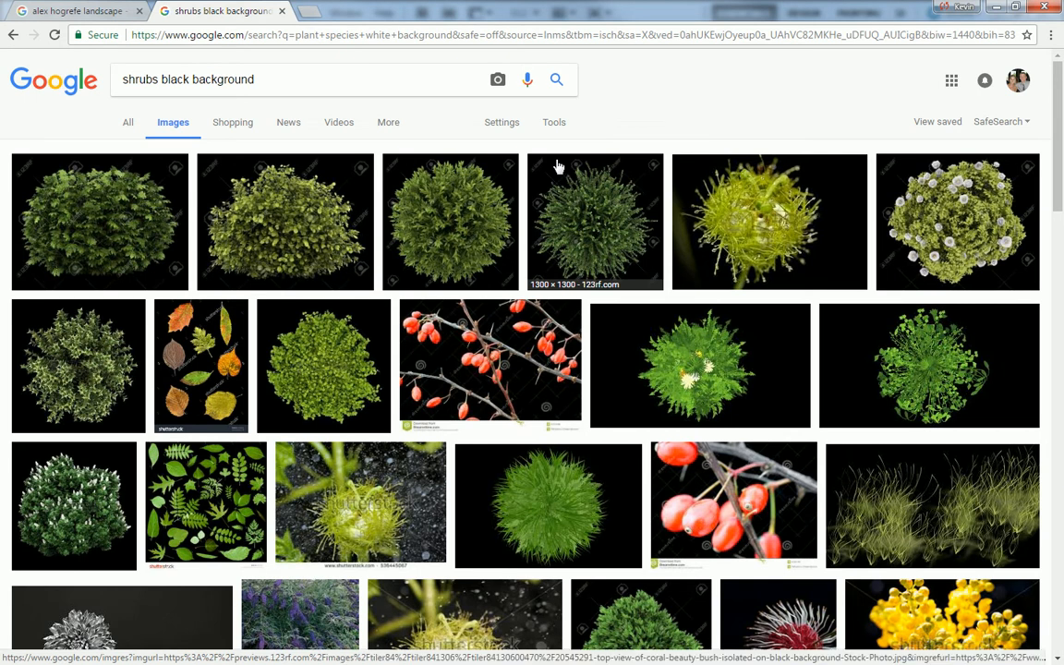
scroll(556, 166, "down", 5)
scroll(287, 207, "up", 5)
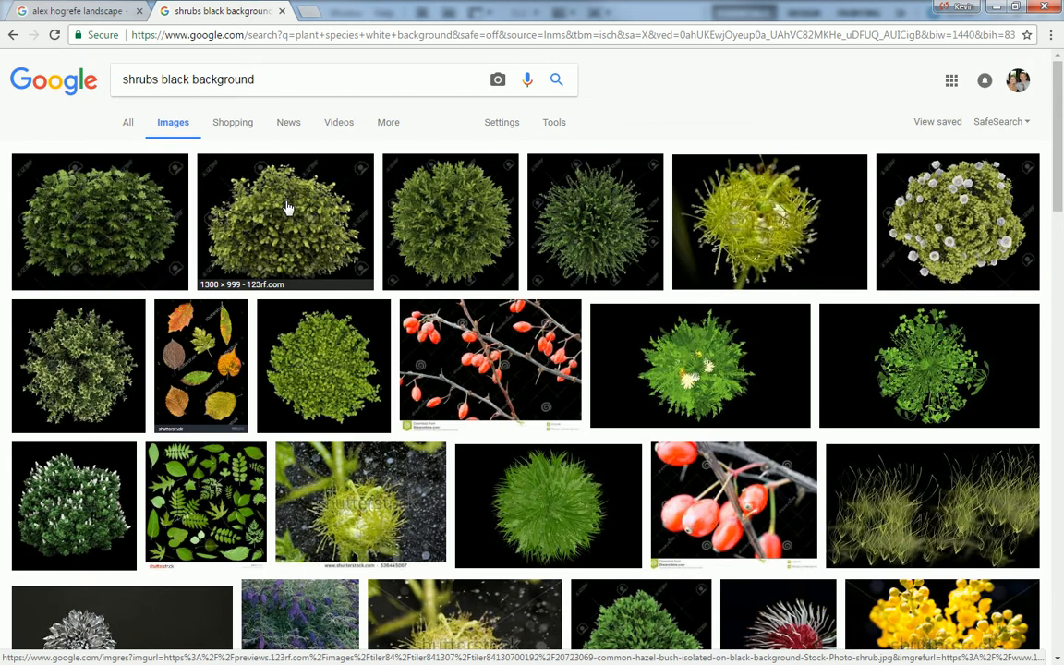
Return to the "shrubs white background" results and open the wide 1500 × 514 green shrub image from Shutterstock at full size.
left_click(13, 34)
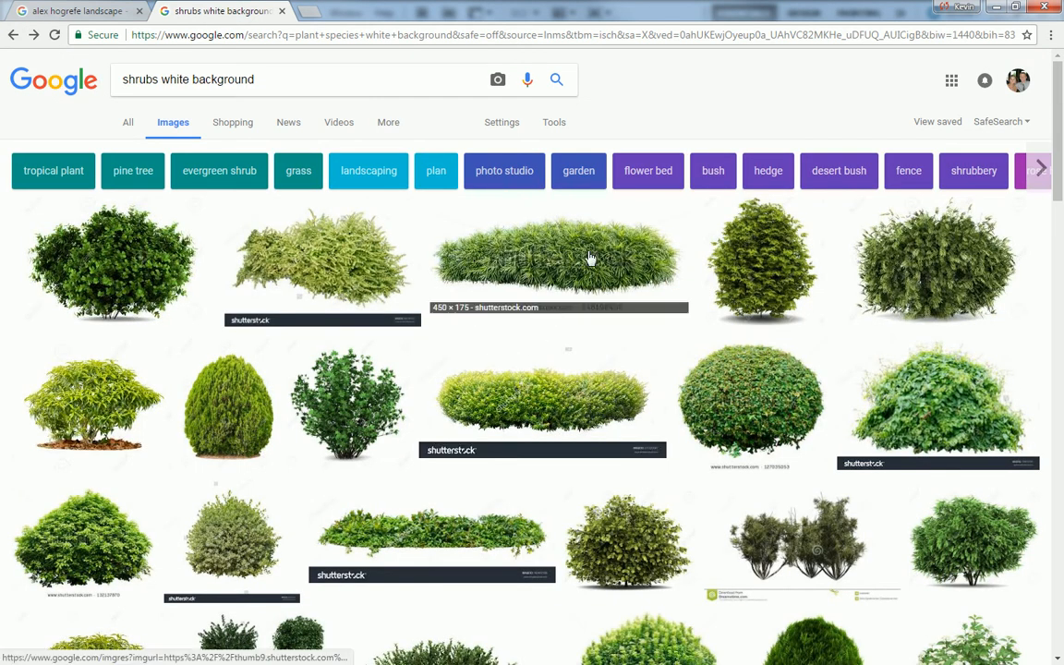
left_click(490, 263)
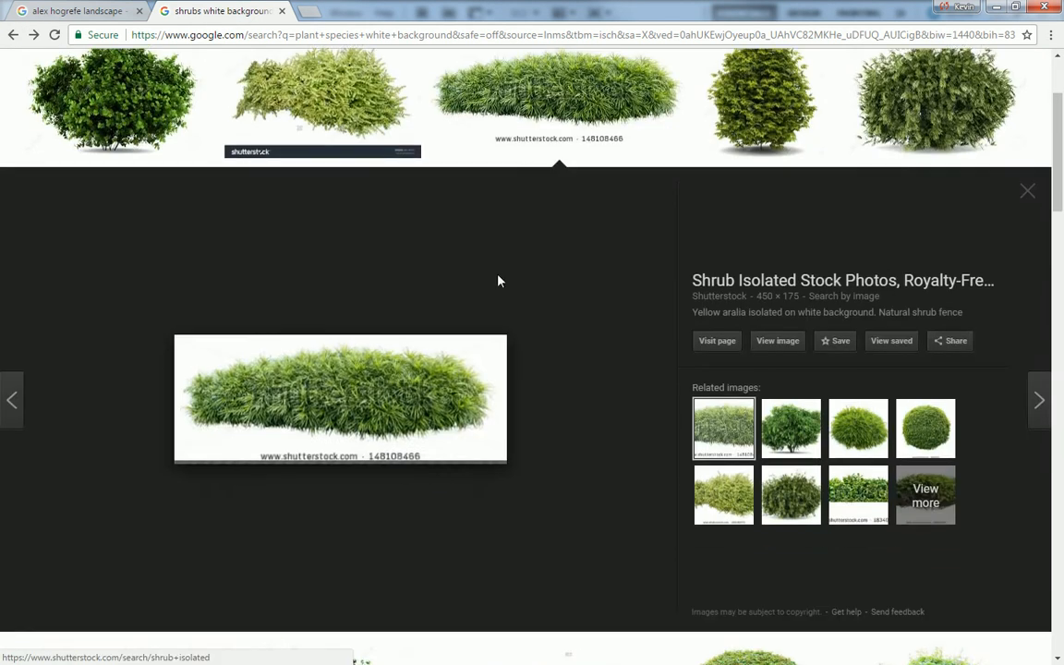
scroll(508, 285, "down", 4)
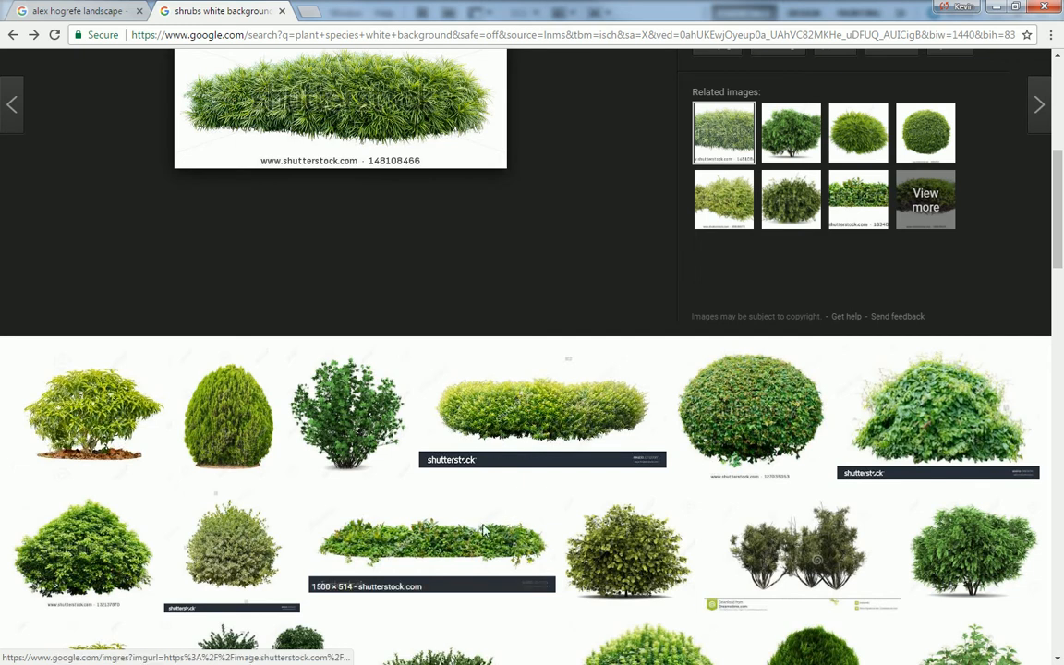
left_click(431, 545)
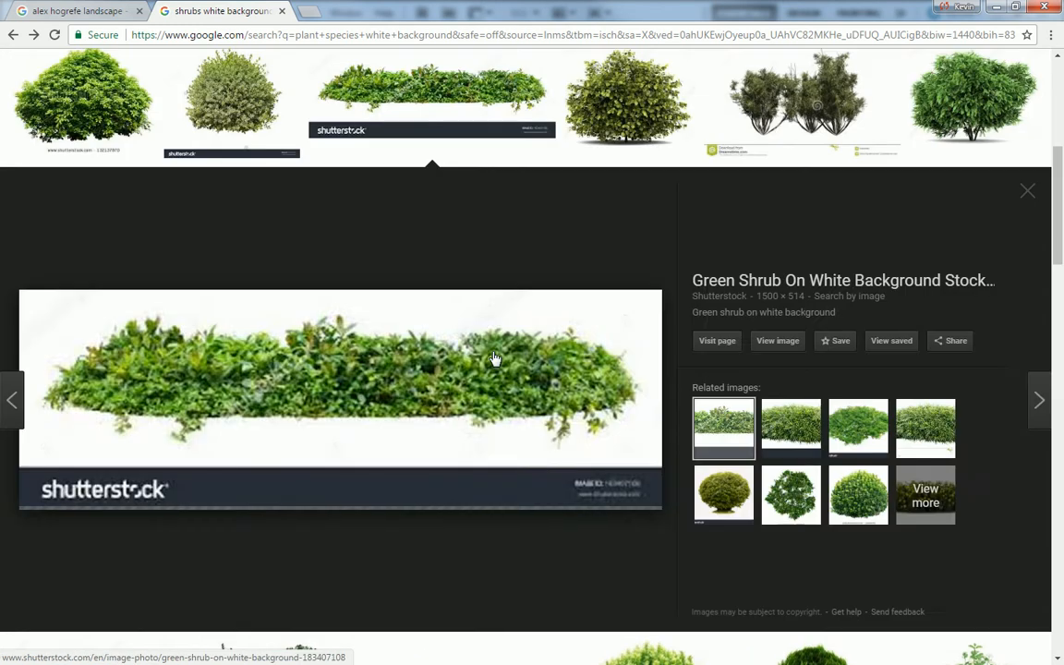
left_click(783, 345)
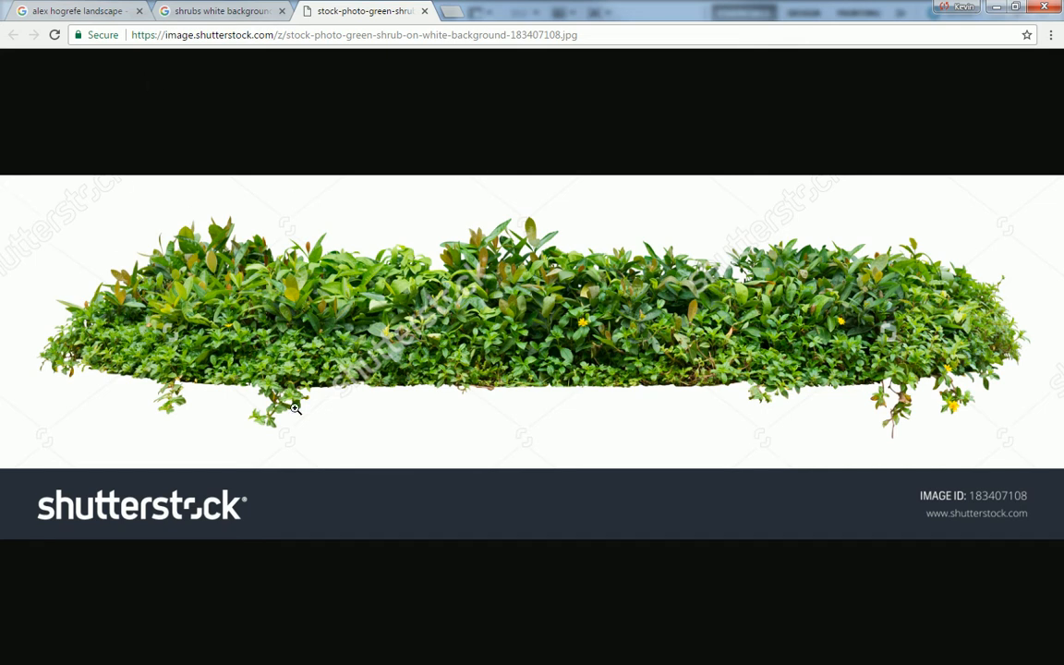
Capture the shrub without the Shutterstock footer using the Snipping Tool, and paste it into the full bleed-2 document in Photoshop.
right_click(474, 294)
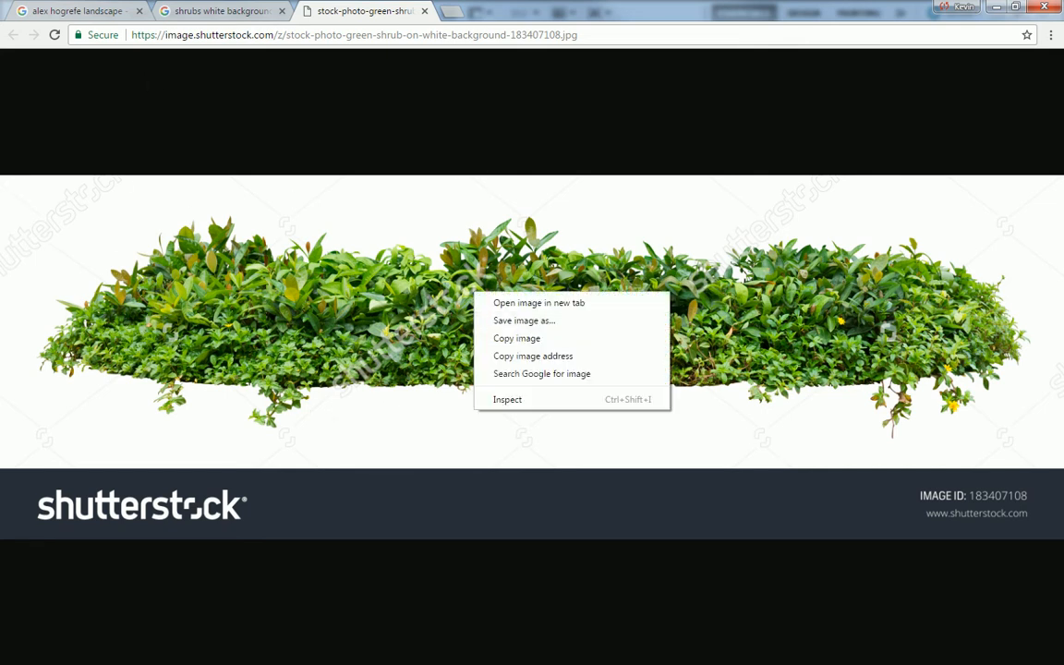
left_click(524, 321)
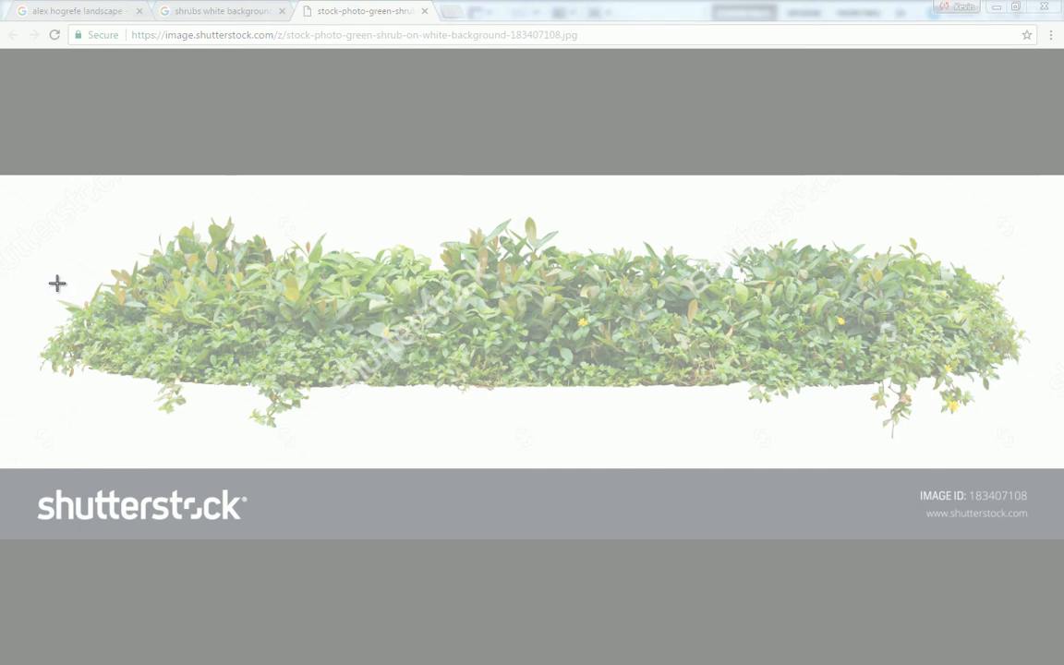
left_click_drag(43, 210, 1038, 446)
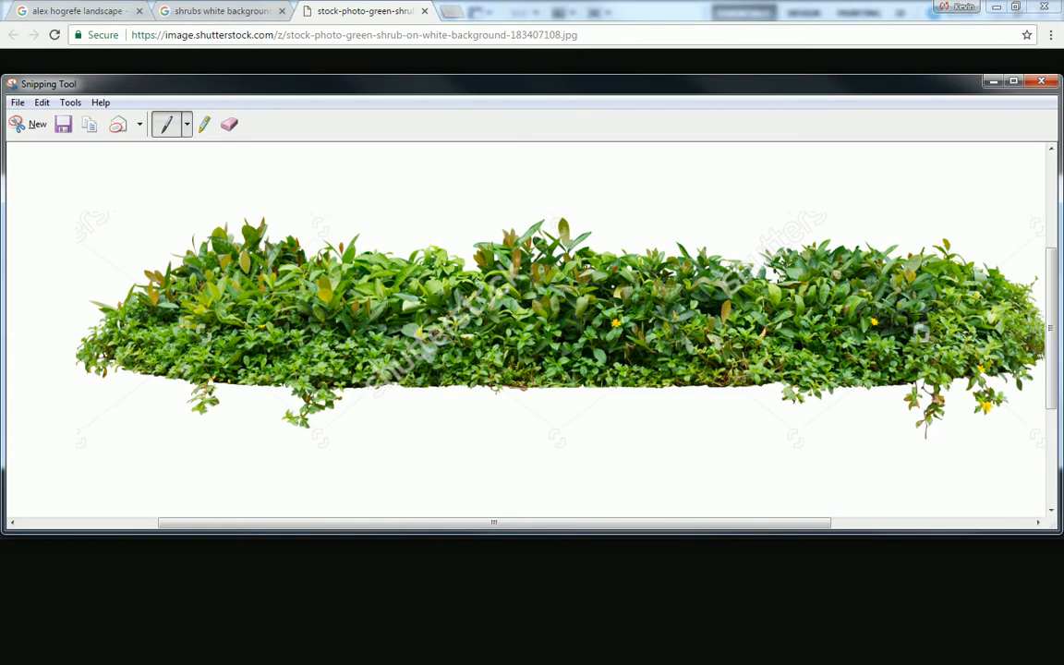
key("alt+Tab")
key("ctrl+v")
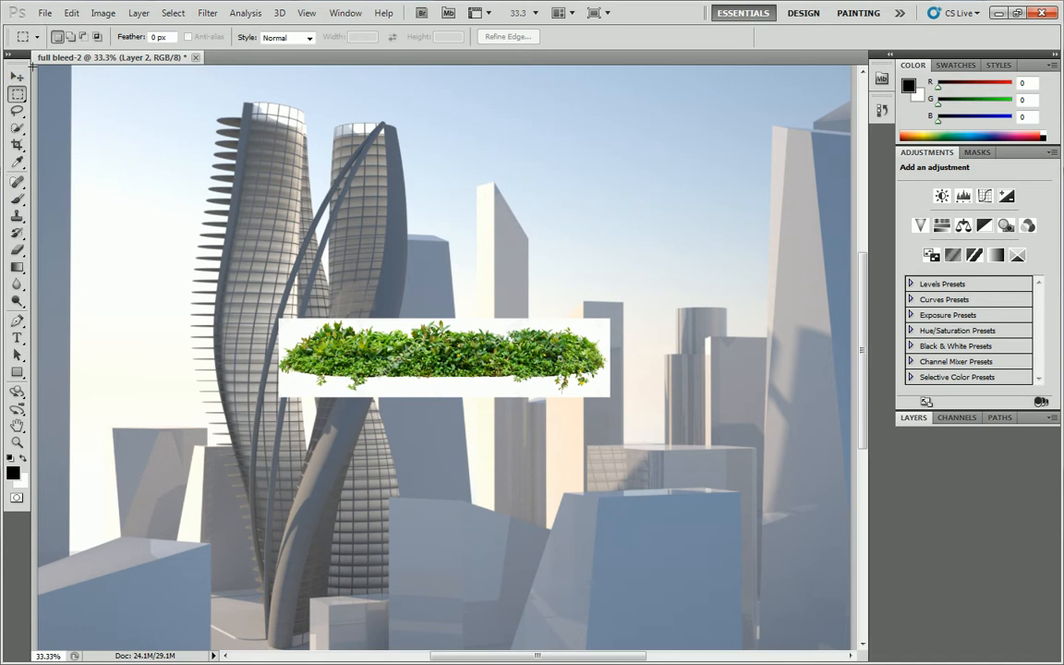
Select the white background around the pasted shrub with the Magic Wand at tolerance 32, delete it, and deselect.
right_click(17, 127)
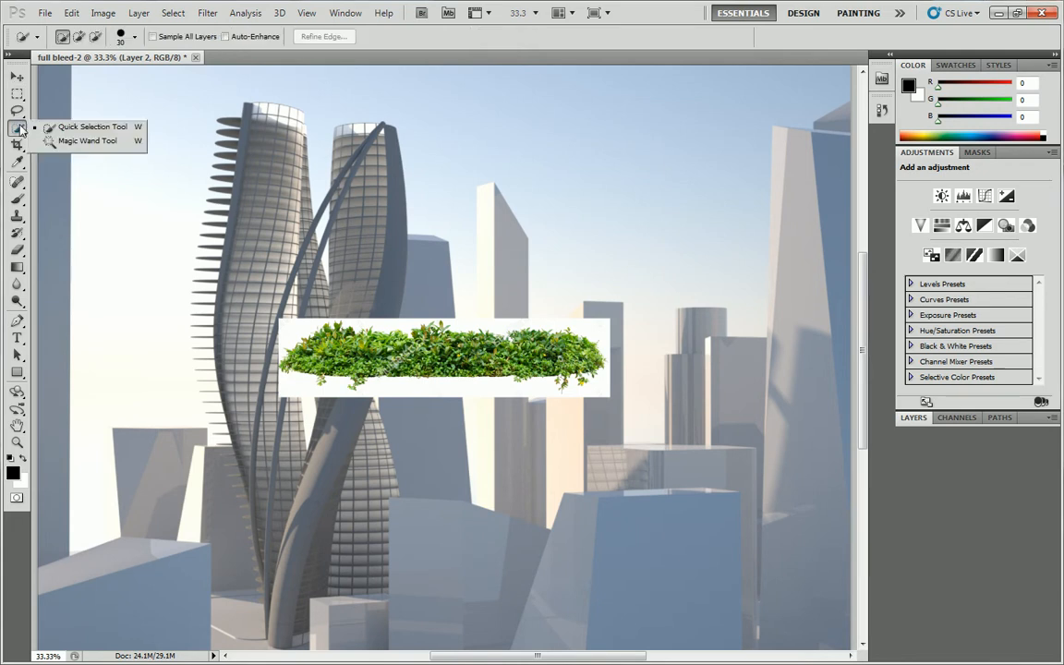
left_click(84, 144)
left_click(284, 323)
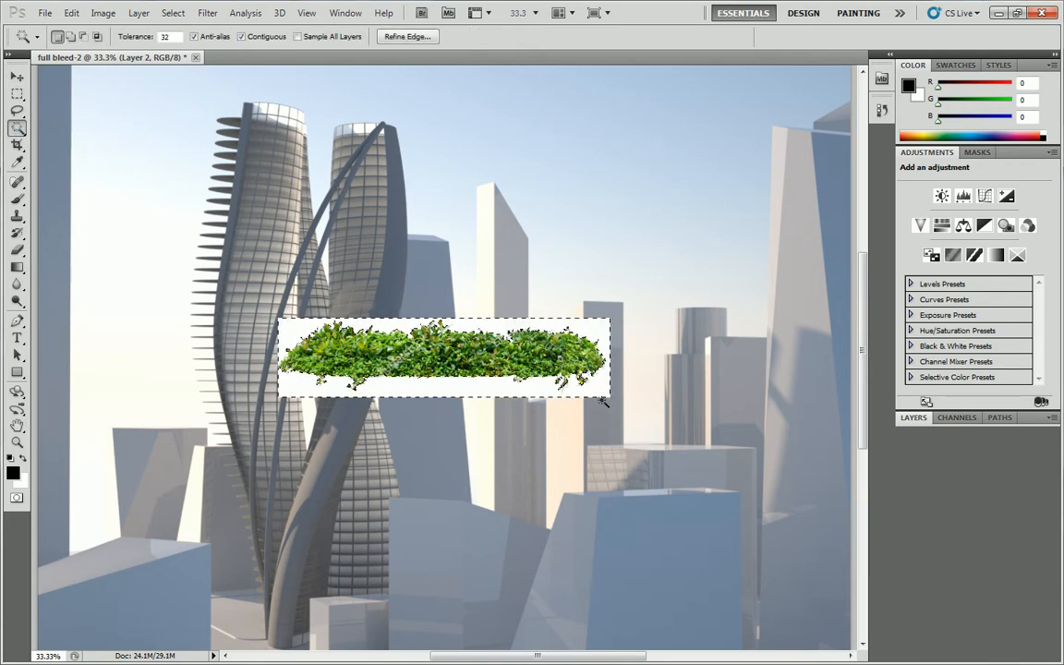
key("Delete")
key("ctrl+d")
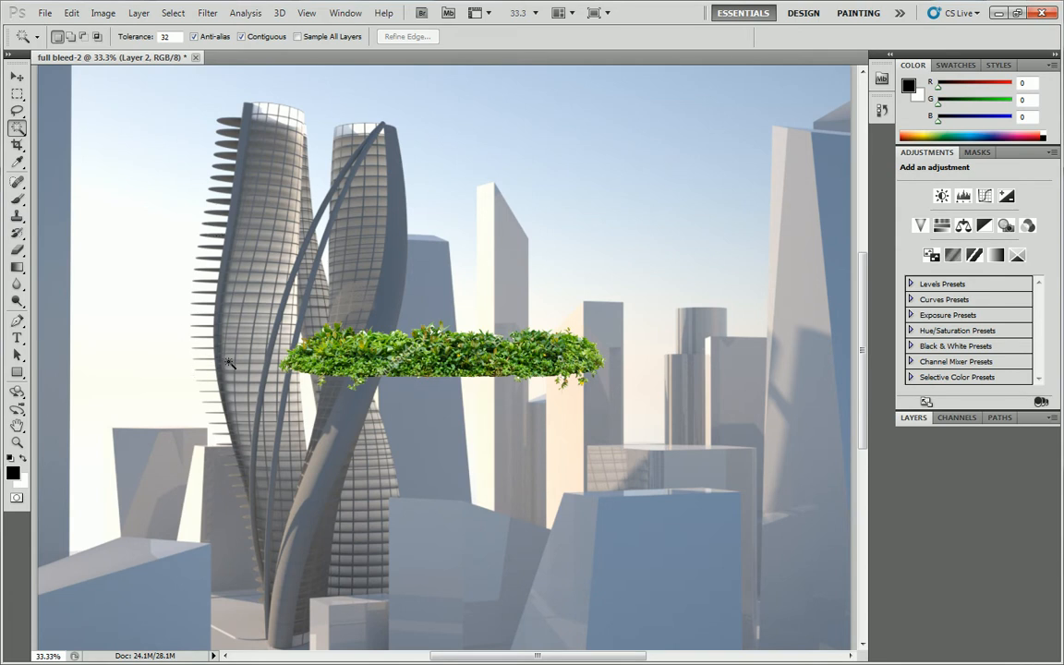
Scale the shrub on Layer 2 to about 14% with Free Transform and place it on a protruding floor slab of the curved tower.
left_click(18, 94)
left_click(918, 423)
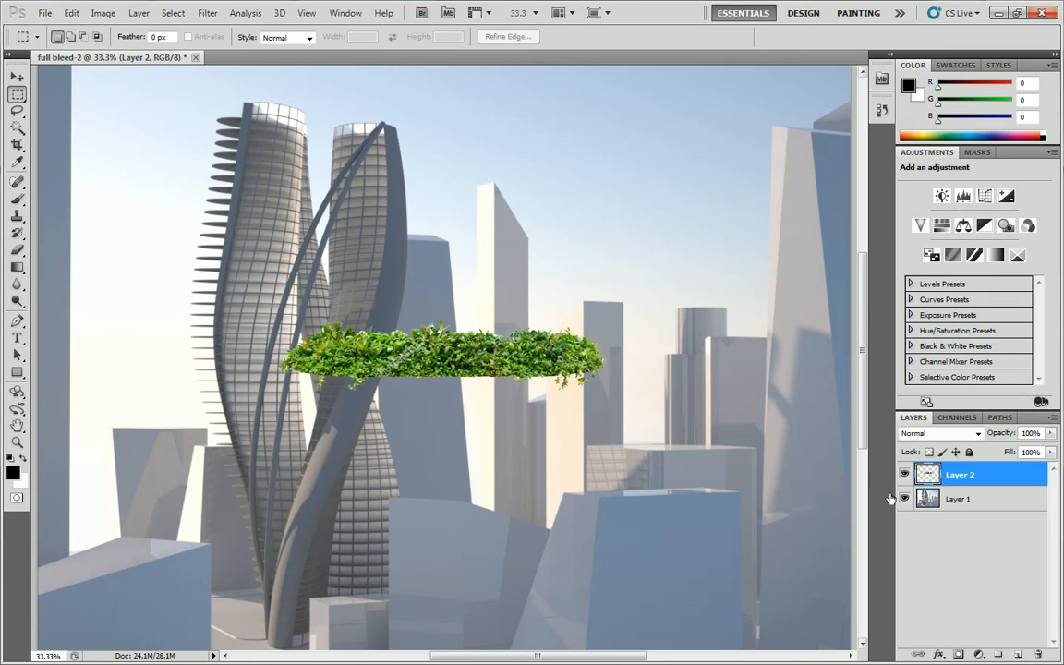
right_click(361, 340)
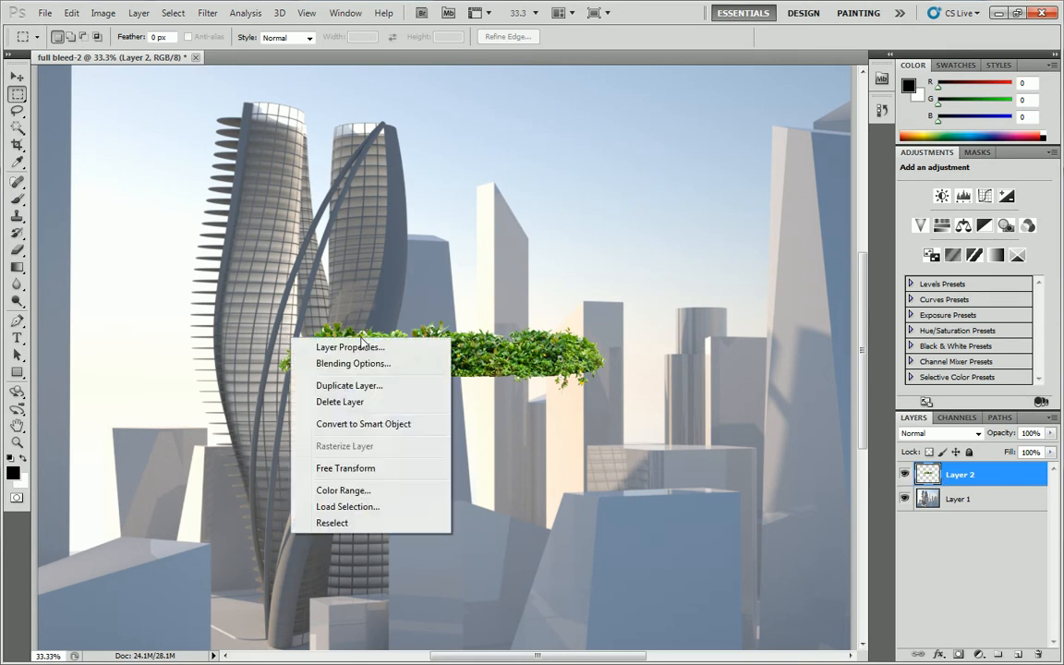
left_click(346, 468)
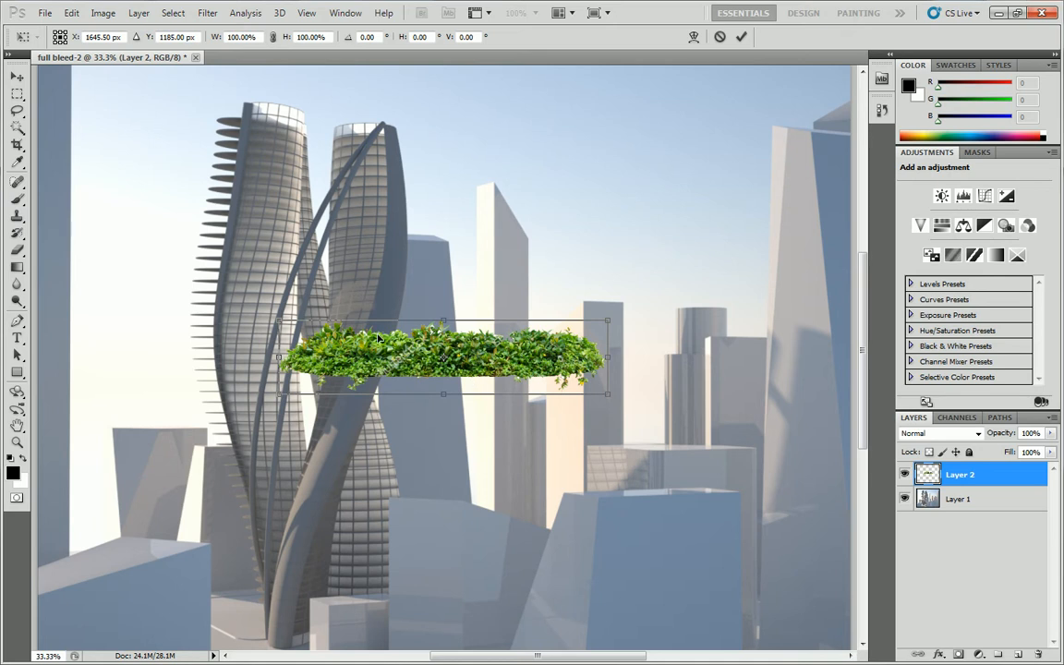
left_click_drag(494, 363, 394, 273)
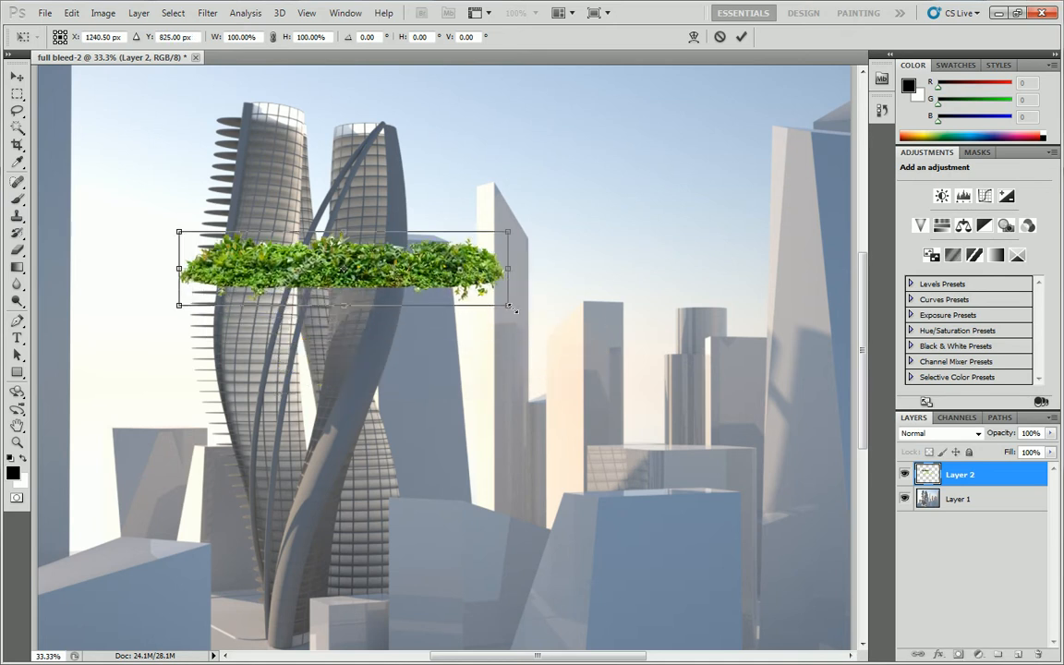
left_click_drag(507, 305, 219, 238)
left_click_drag(222, 256, 232, 289)
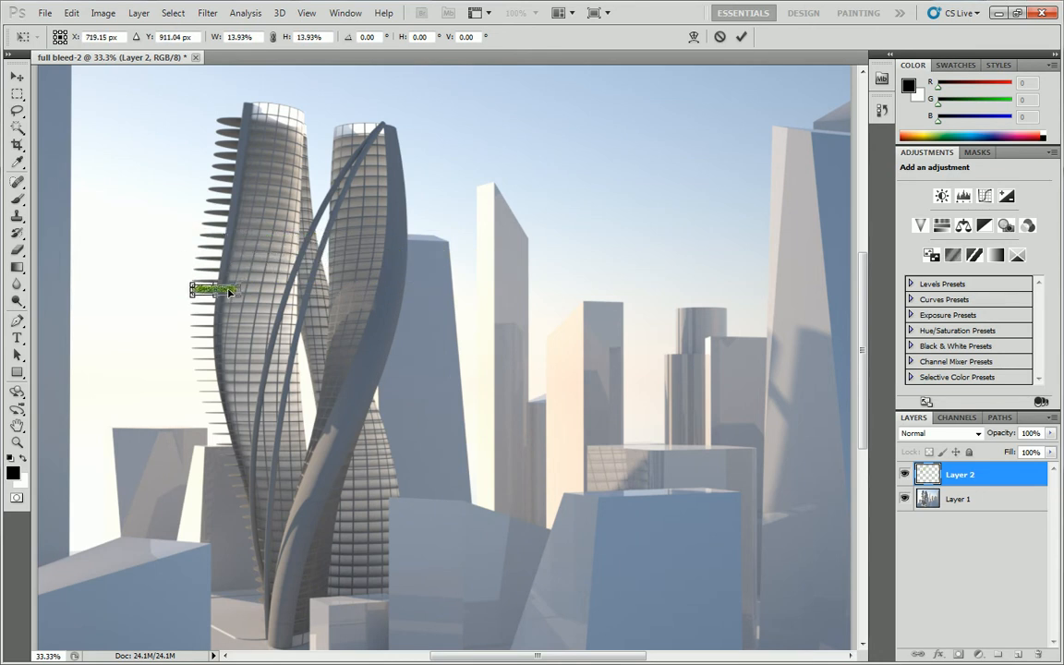
left_click(17, 442)
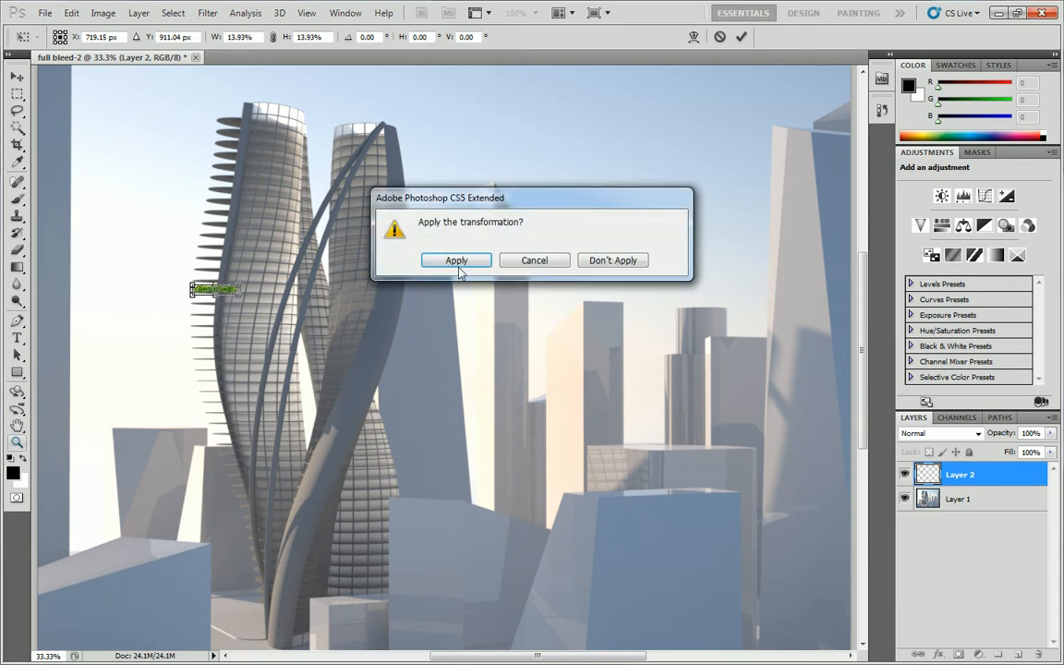
left_click(452, 260)
Stretch the shrub with Free Transform to about 234% width and 83% height so it spans the tower's floor slab.
left_click(210, 290)
left_click(211, 291)
left_click(211, 291)
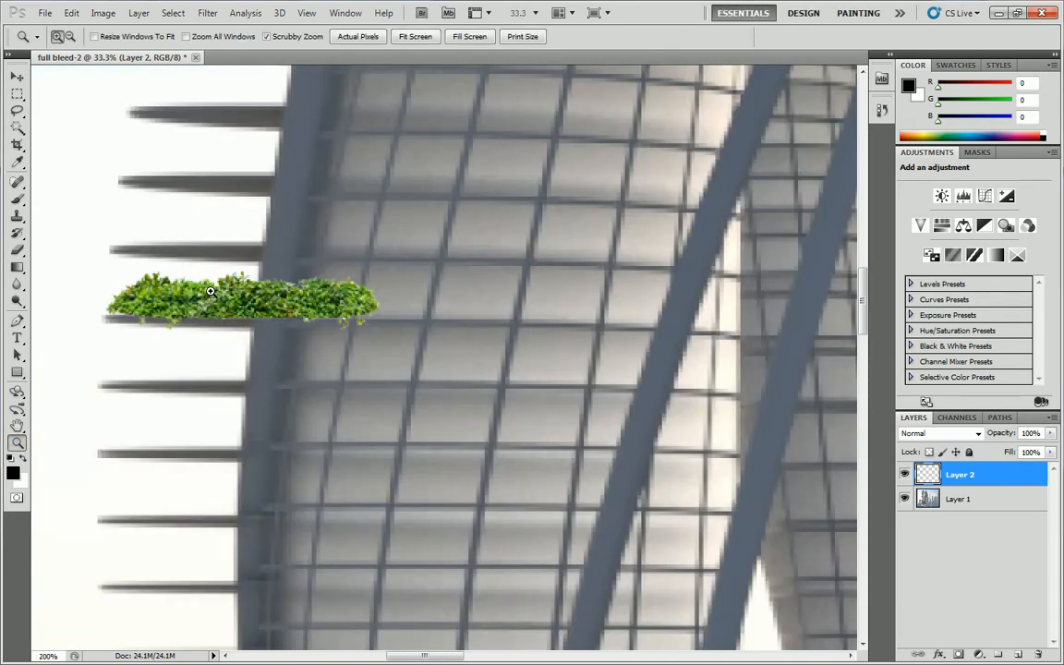
left_click(210, 291)
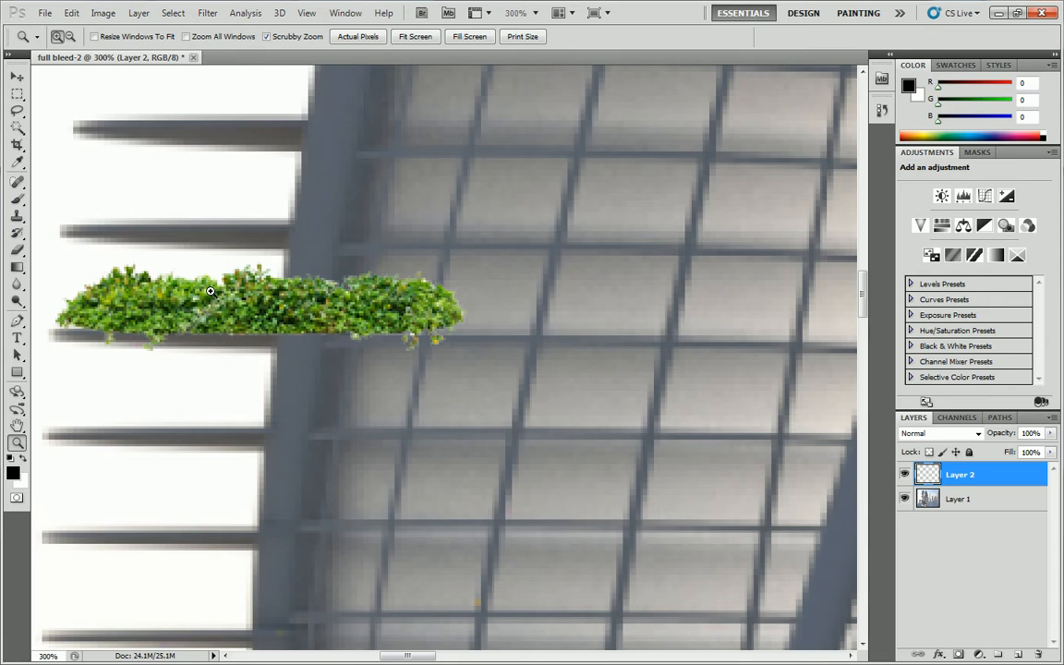
left_click(367, 269, "alt")
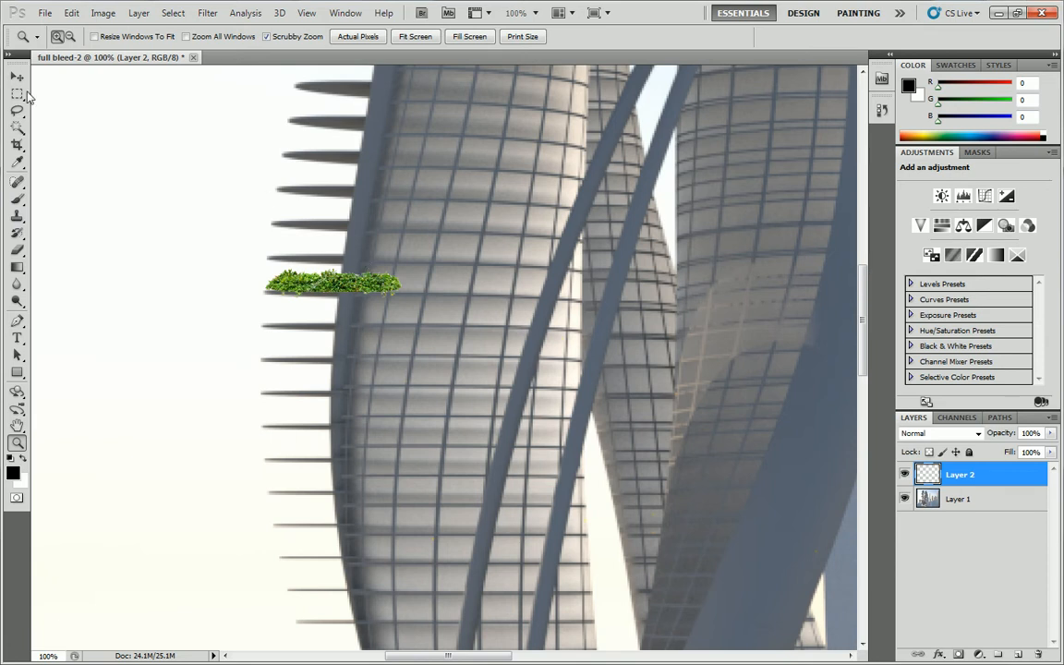
left_click(16, 93)
right_click(330, 269)
left_click(384, 398)
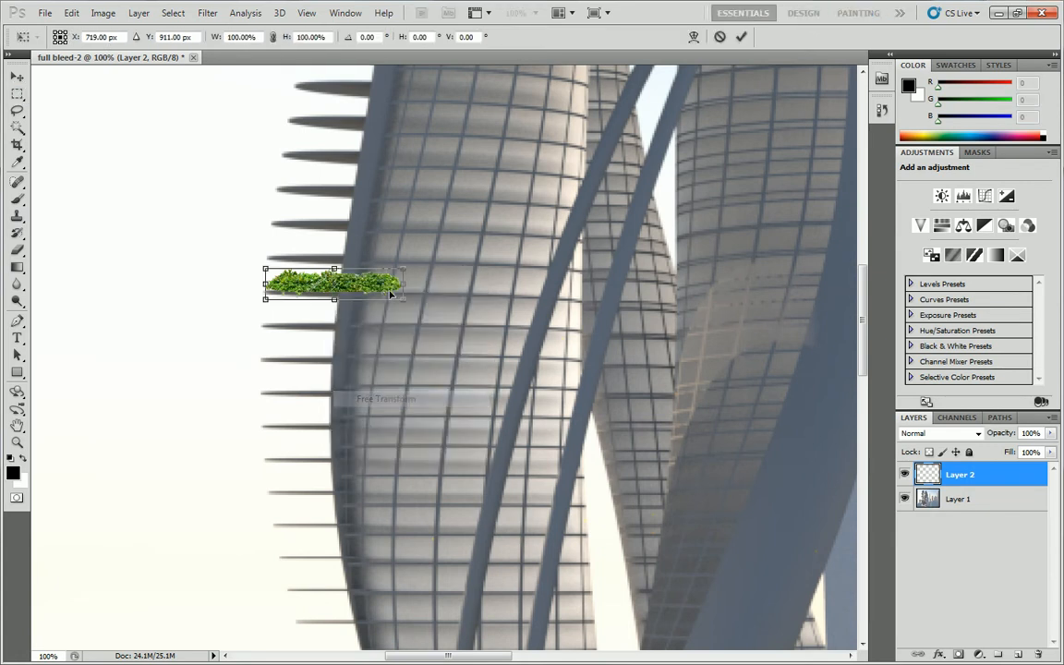
left_click_drag(400, 284, 585, 283)
left_click_drag(465, 288, 424, 274)
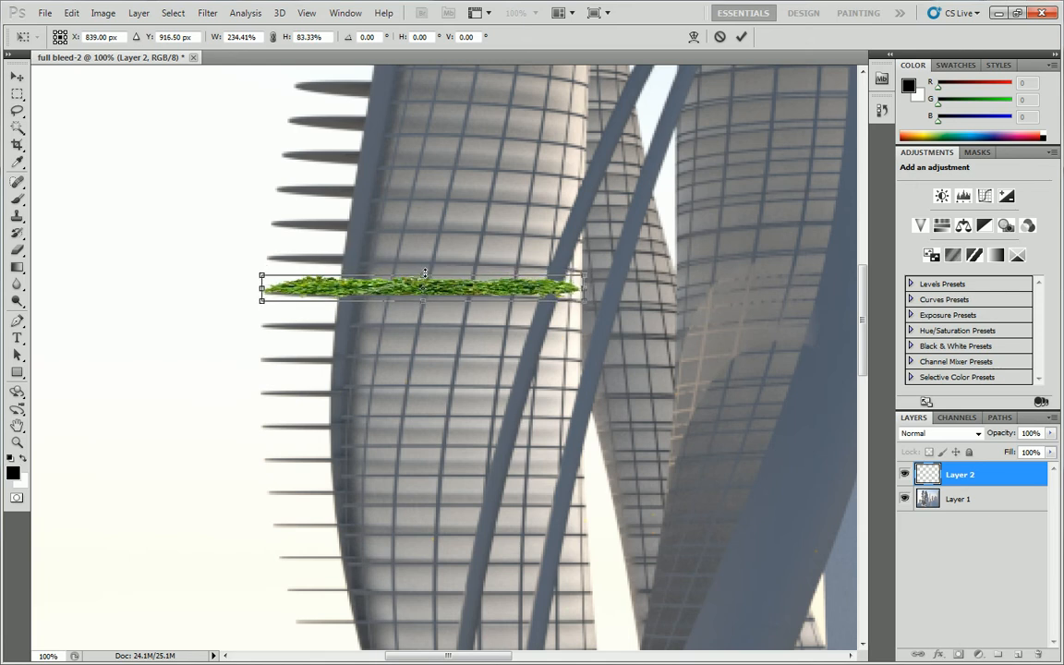
key("Return")
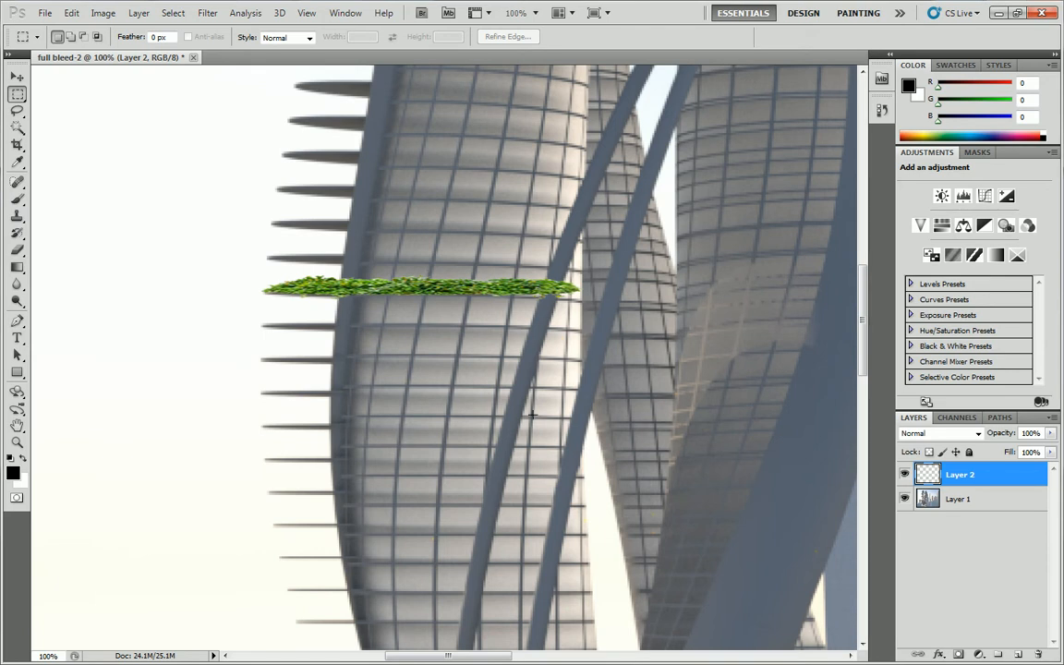
Duplicate Layer 1 as "Layer 1 copy" and move the copy above Layer 2 in the layer order.
left_click(936, 503)
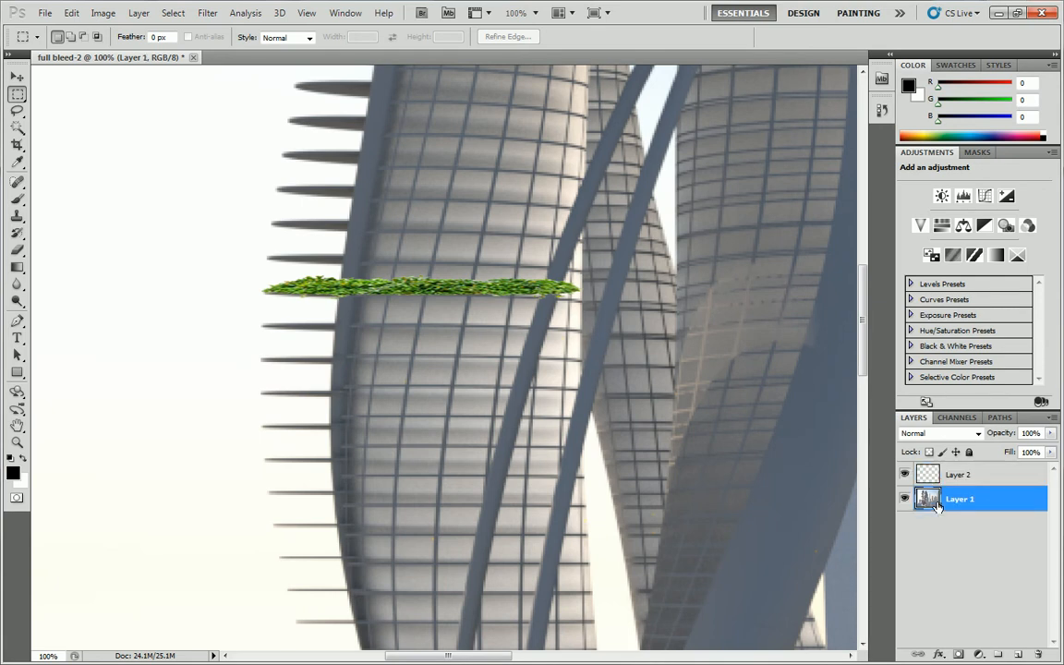
right_click(936, 502)
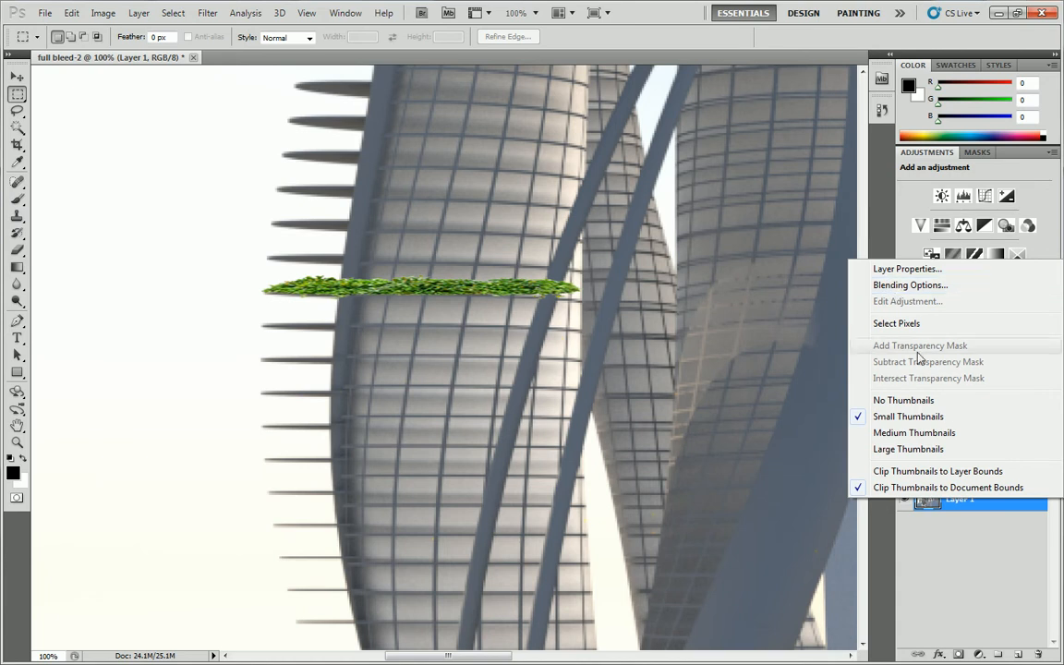
left_click(950, 560)
right_click(935, 503)
right_click(969, 500)
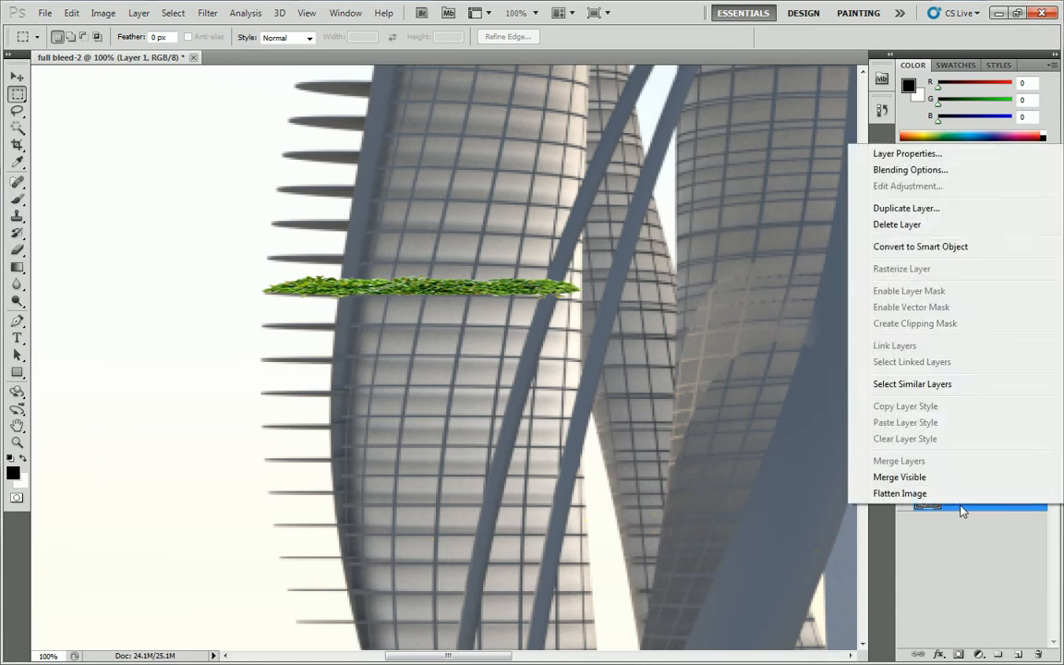
left_click(906, 208)
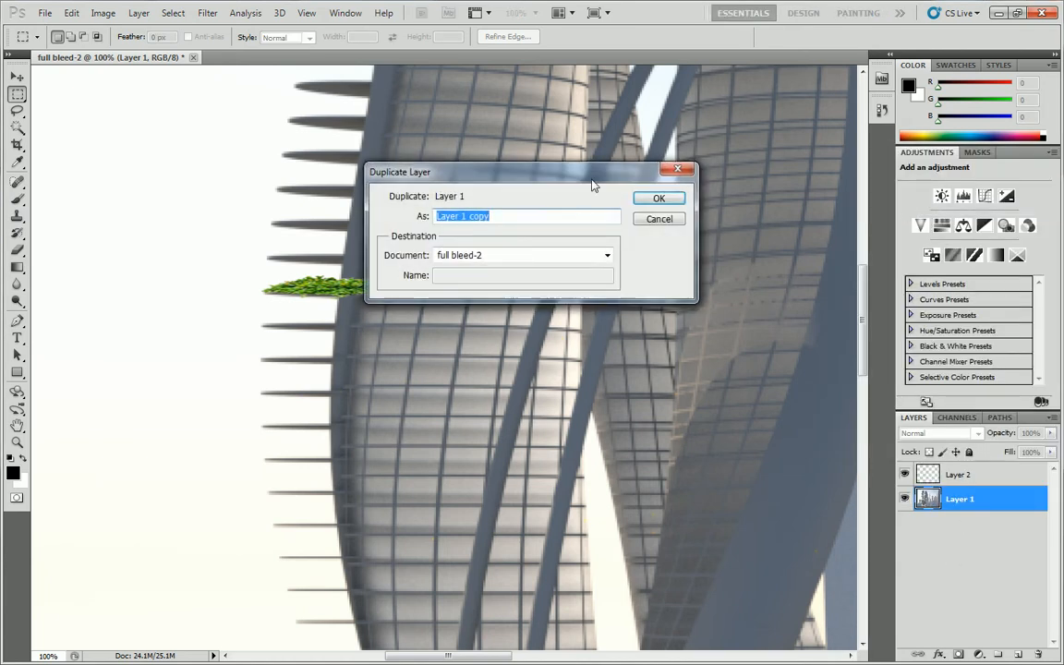
key("Return")
left_click_drag(965, 498, 961, 476)
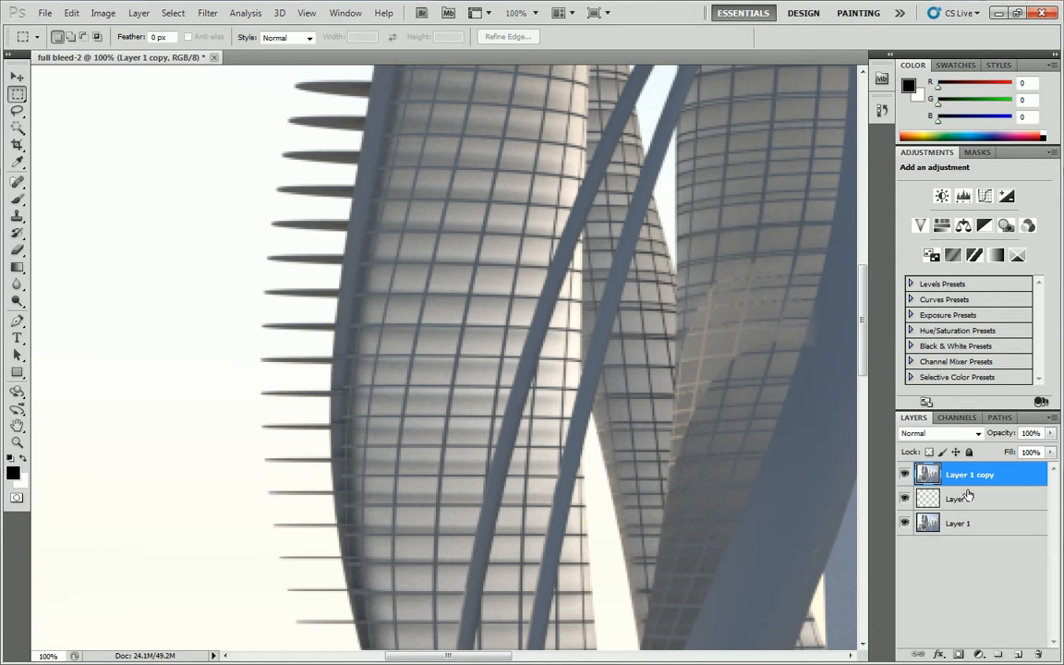
Hide Layer 1 copy and make Layer 2 active with the Lasso tool.
left_click(904, 474)
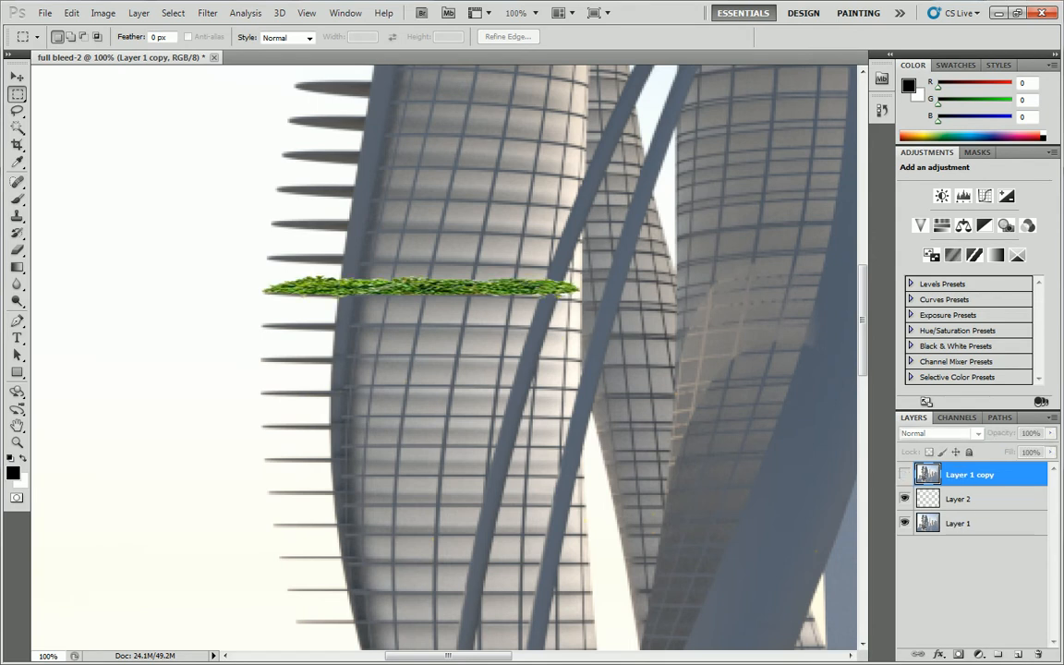
left_click(18, 110)
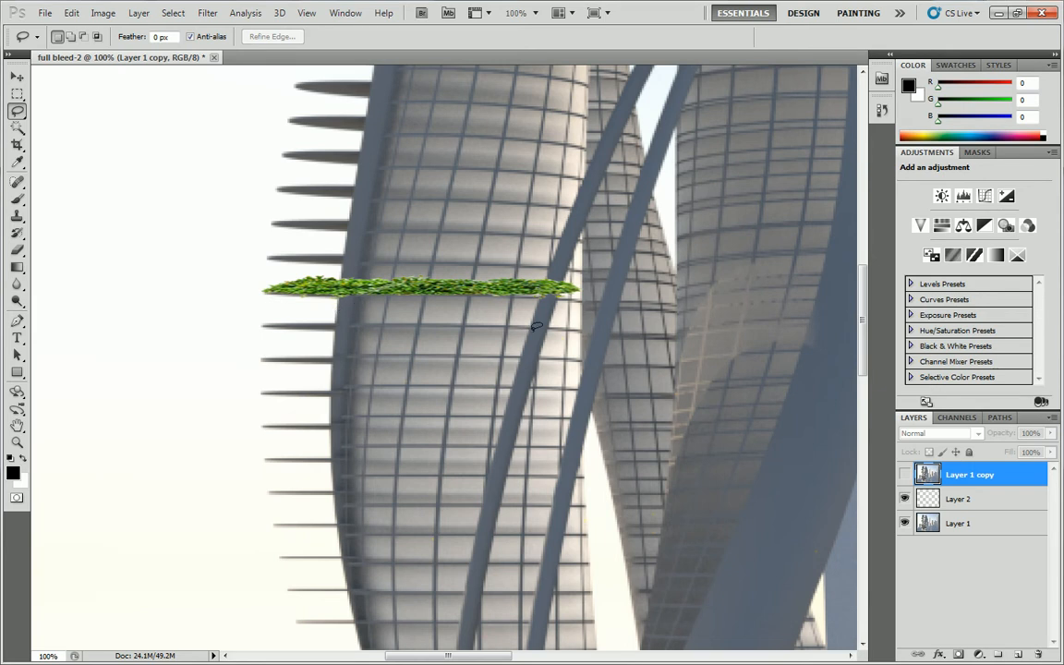
key("alt+bracketleft")
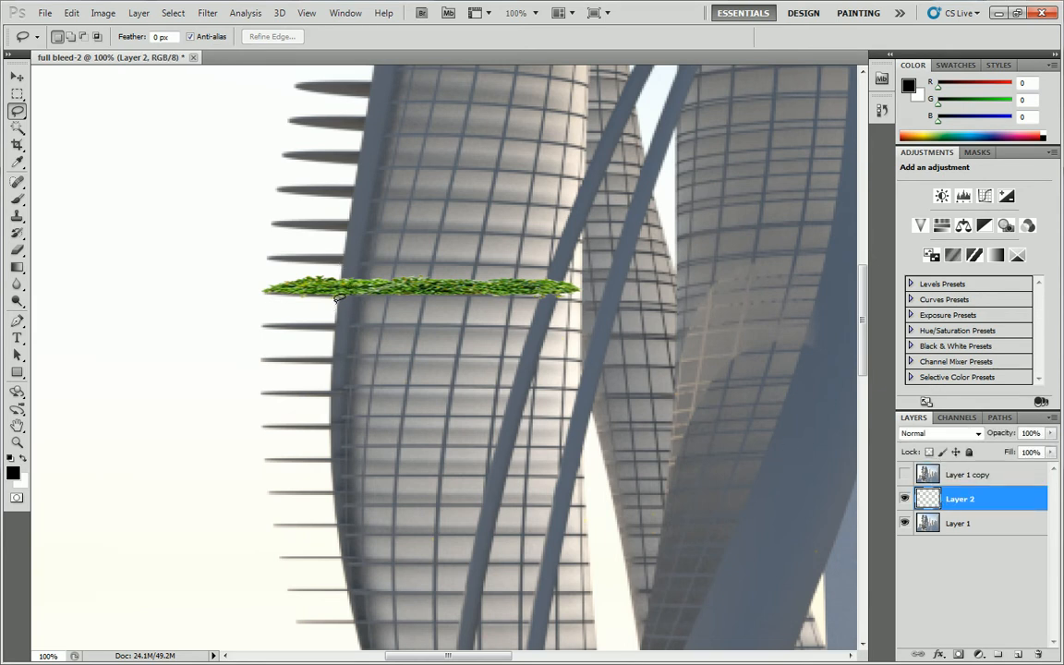
Switch to the Polygonal Lasso tool.
left_click(14, 92)
left_click(17, 110)
left_click(18, 110)
left_click(69, 120)
Duplicate Layer 2 as "Original - Shrub" and keep the duplicate hidden beneath Layer 2 in the layer order.
right_click(935, 499)
left_click(935, 500)
right_click(936, 499)
left_click(905, 202)
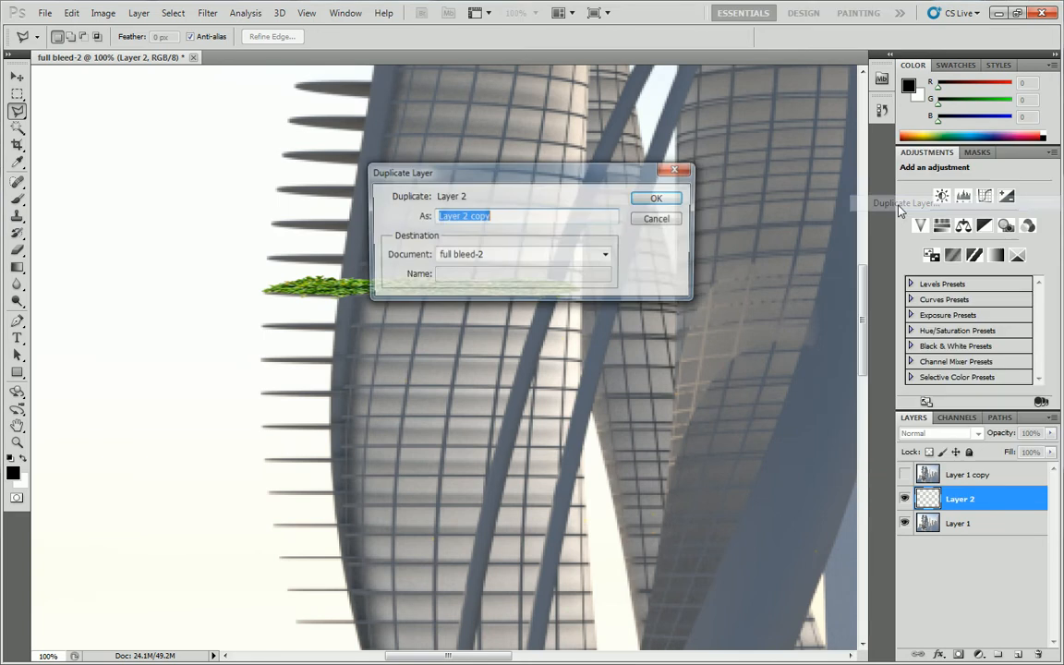
type("Origina")
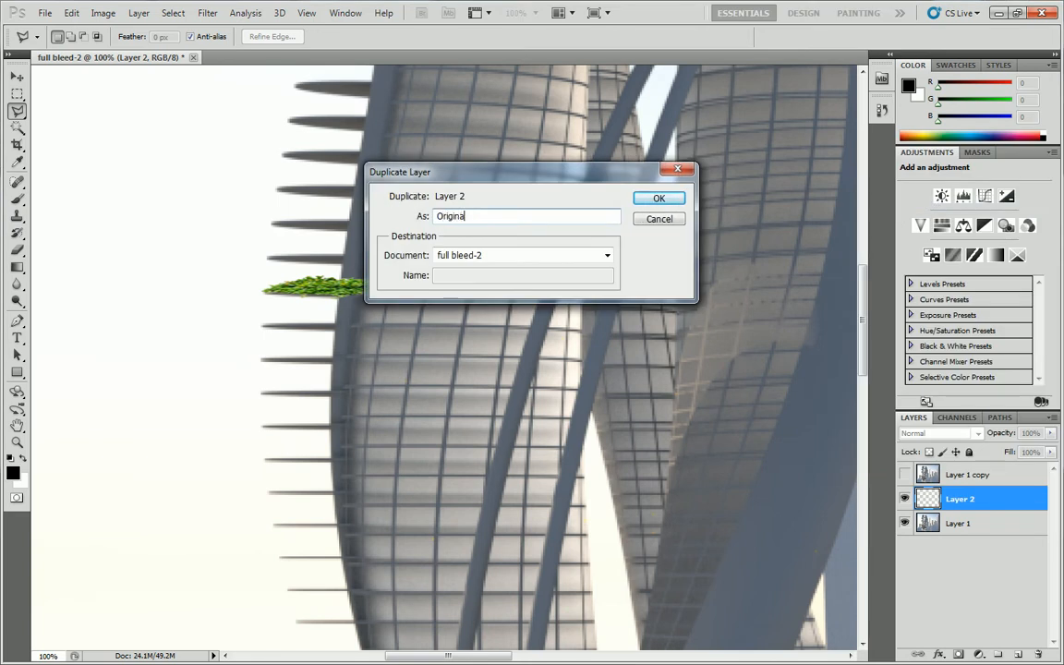
type("l - Shrub")
key("Return")
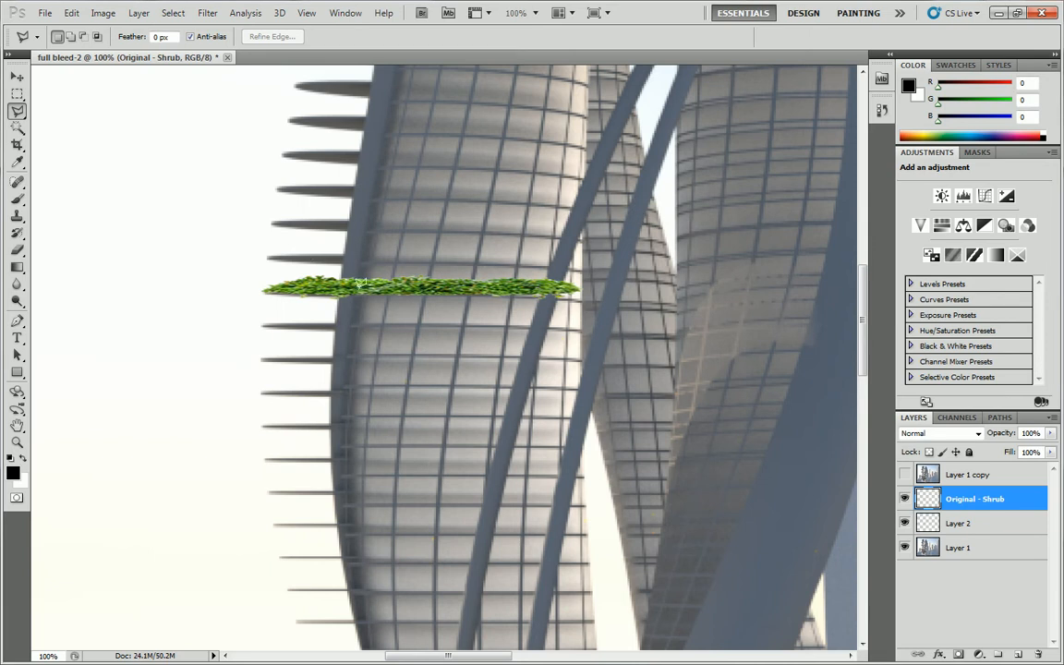
left_click_drag(975, 506, 975, 524)
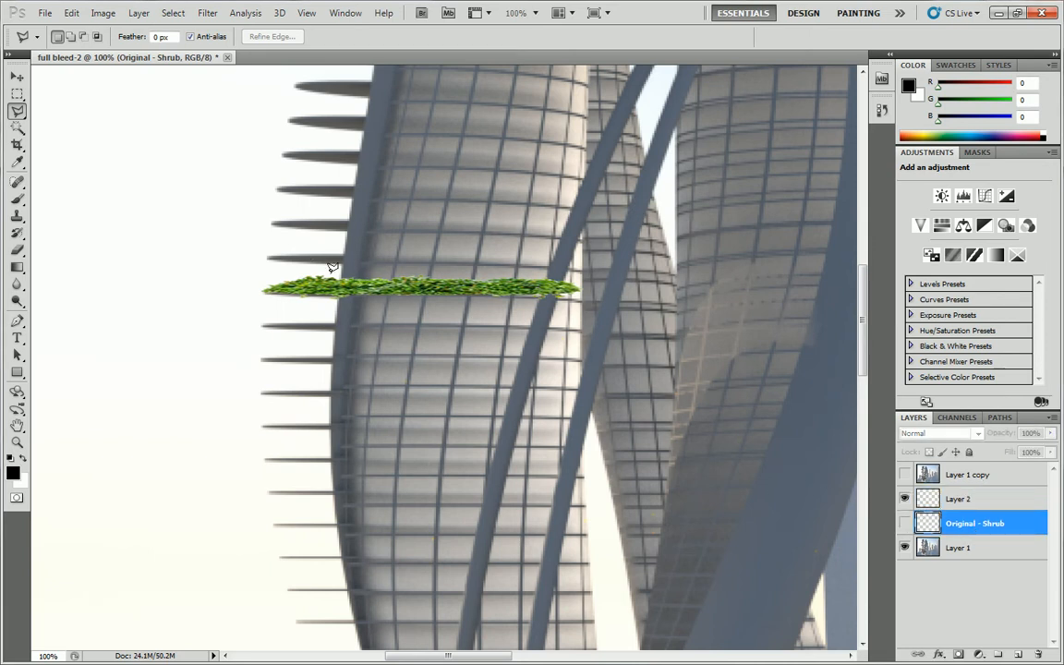
Cut away the part of the shrub on Layer 2 that covers the tower's dark vertical edge column, using a polygonal selection.
left_click(338, 319)
left_click(359, 315)
left_click(366, 274)
left_click(342, 268)
left_click(945, 500)
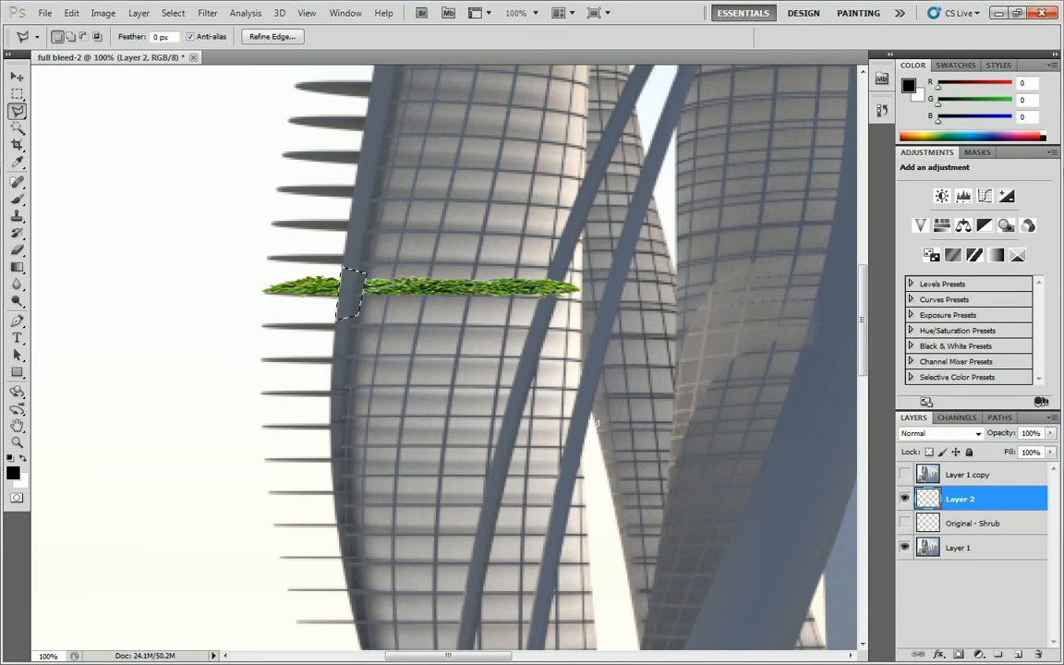
key("Delete")
key("ctrl+d")
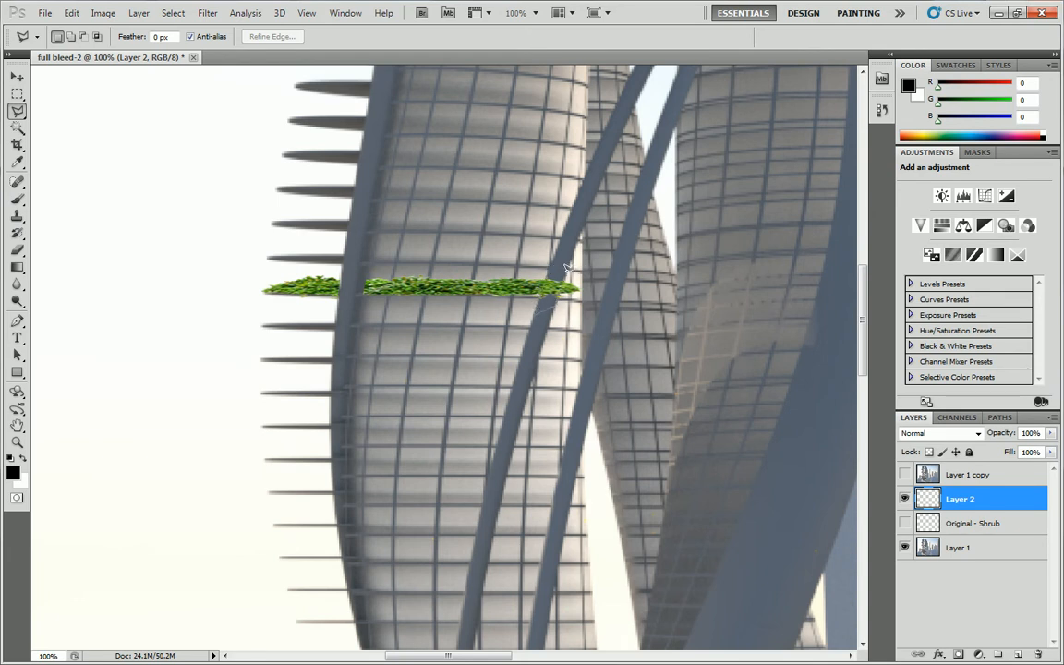
Cut away the part of the shrub on Layer 2 that covers the diagonal strut, using a polygonal selection.
left_click(548, 271)
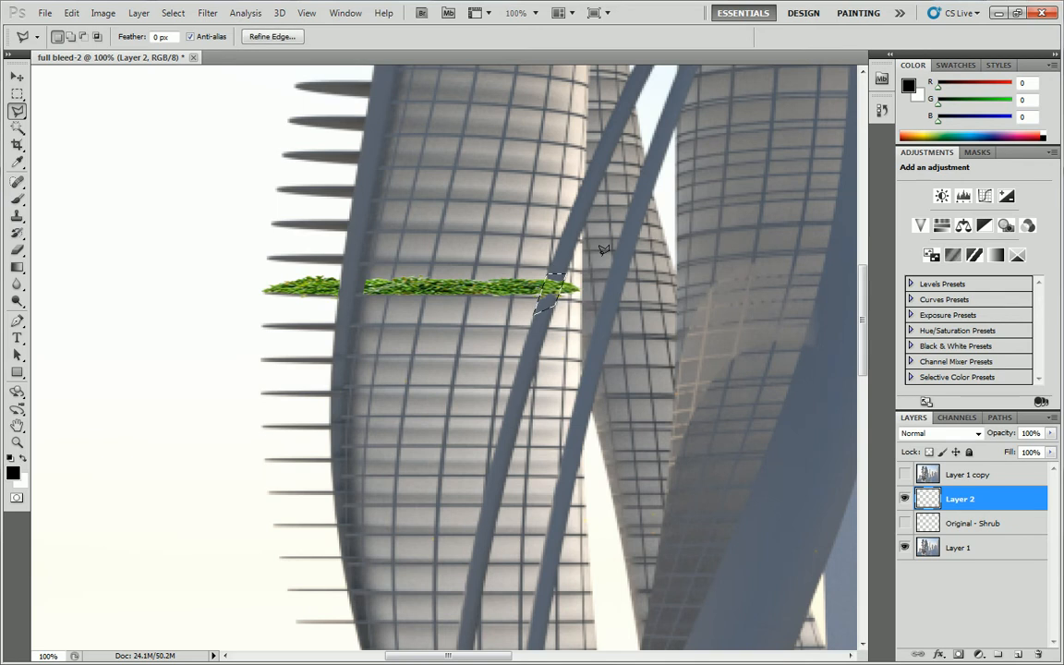
key("Delete")
key("ctrl+d")
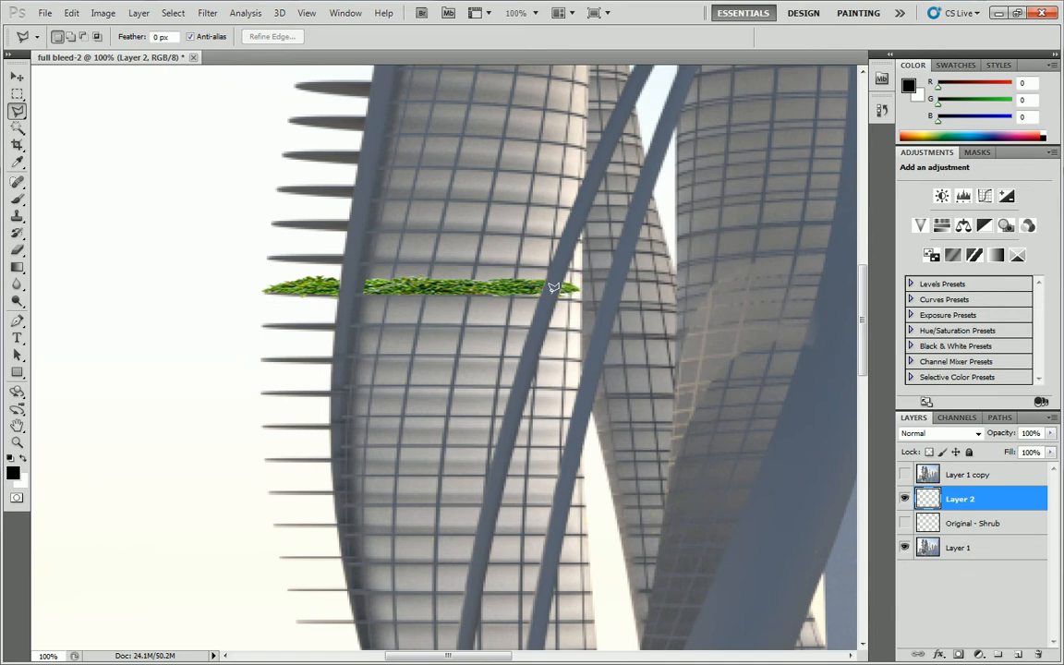
Copy the shrub portion on the protruding slab to a new layer with a rectangular selection and align it with the original foliage.
left_click(905, 475)
left_click(17, 93)
left_click_drag(338, 309, 349, 308)
key("ctrl+j")
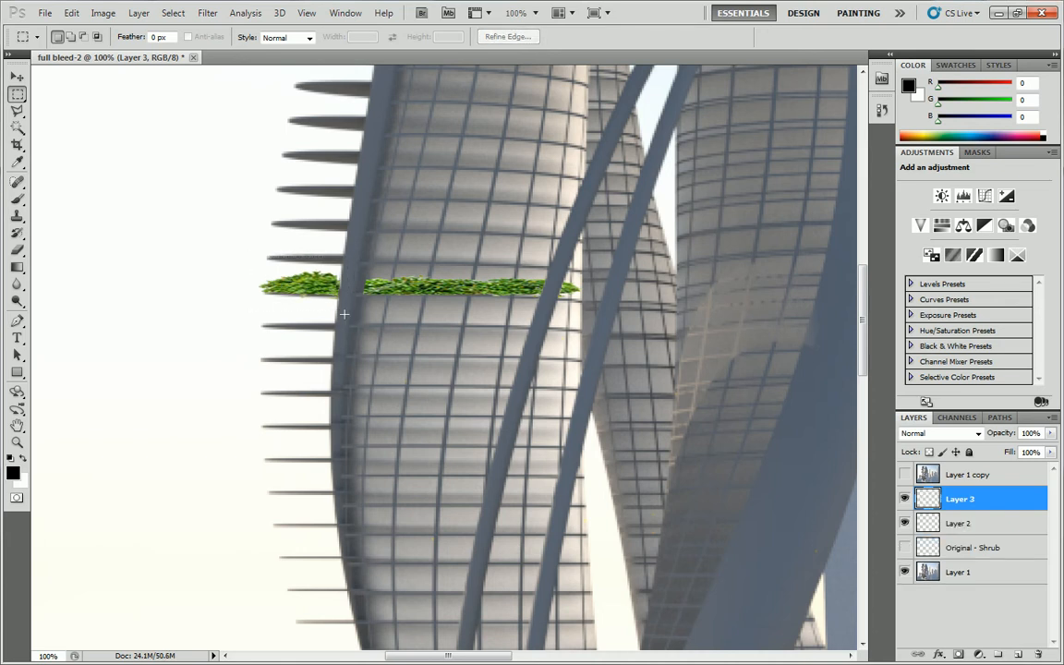
key("v")
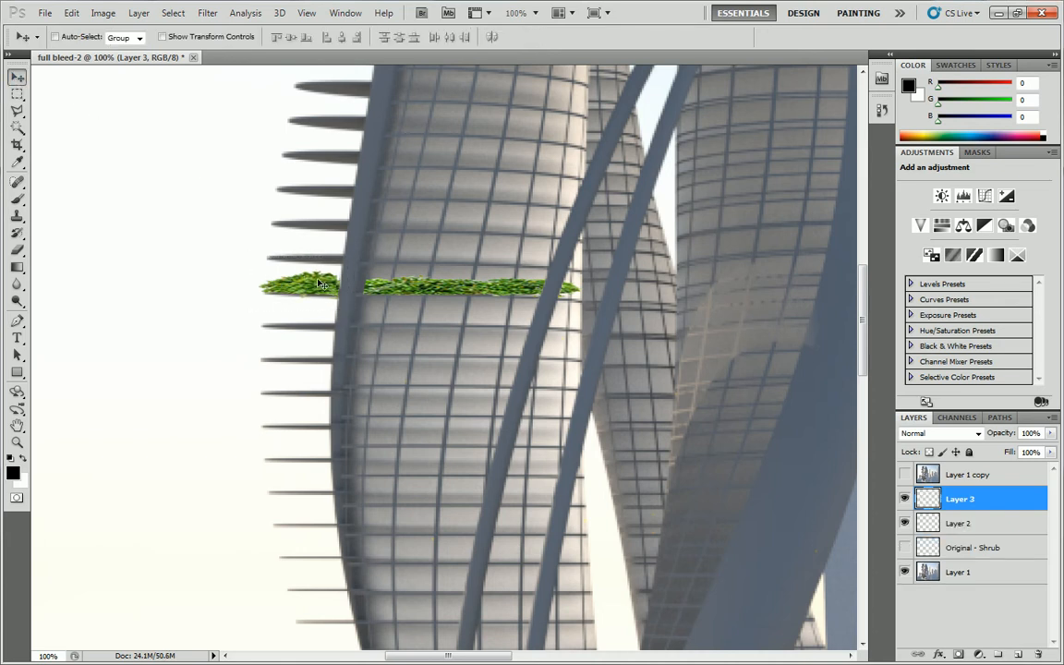
left_click_drag(316, 279, 321, 289)
Rename Layer 3 as "Exposed Foliage - Shrub".
double_click(965, 499)
type("Exposu")
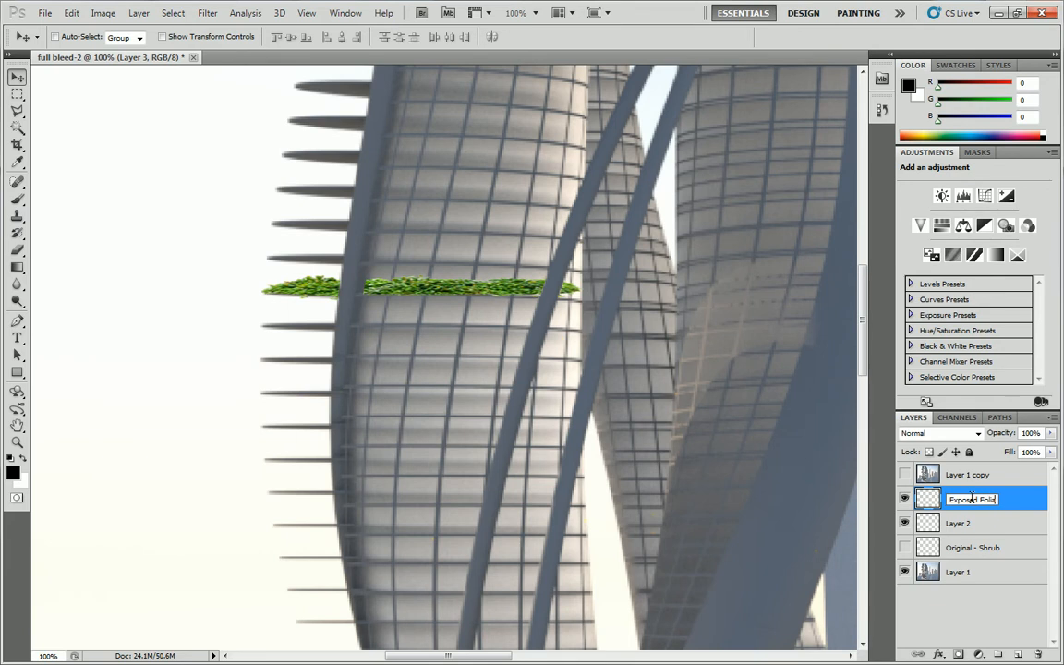
type("d Foliage - Shrub")
key("Return")
Rename Layer 2 as "Glazed Foliage - Shrub".
left_click(961, 523)
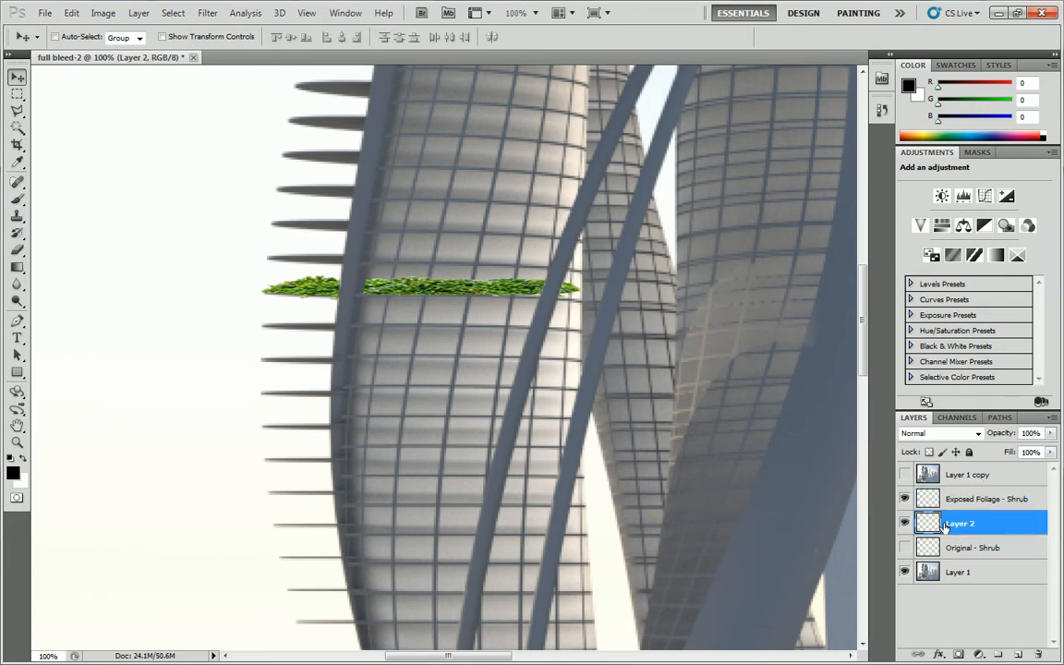
double_click(961, 523)
type("Glazed Foliage - Shrub")
key("Return")
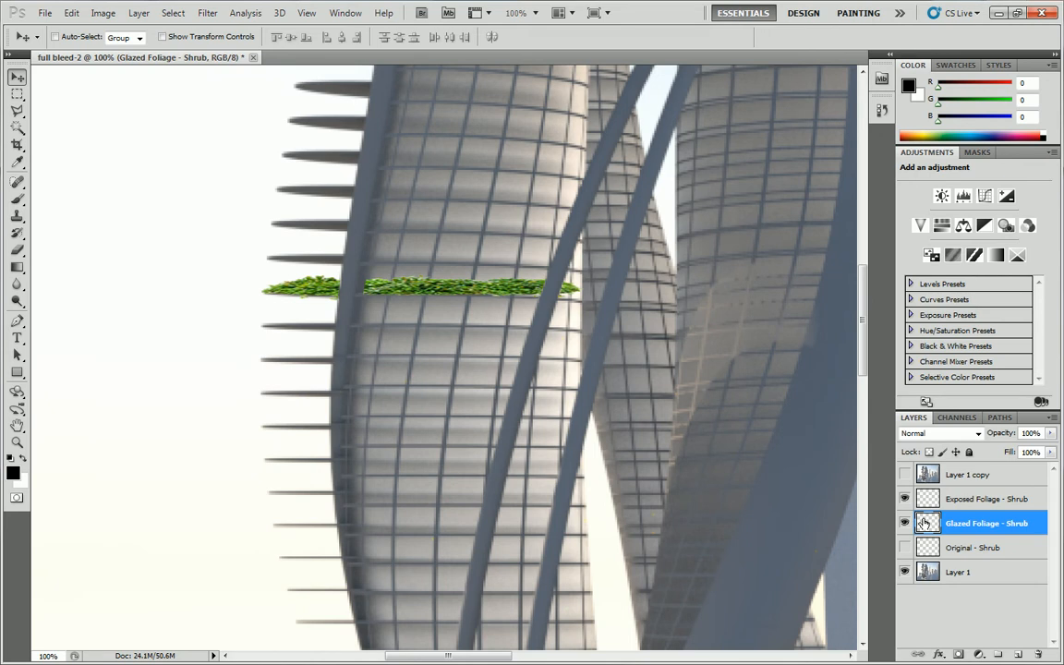
left_click(905, 499)
left_click(17, 94)
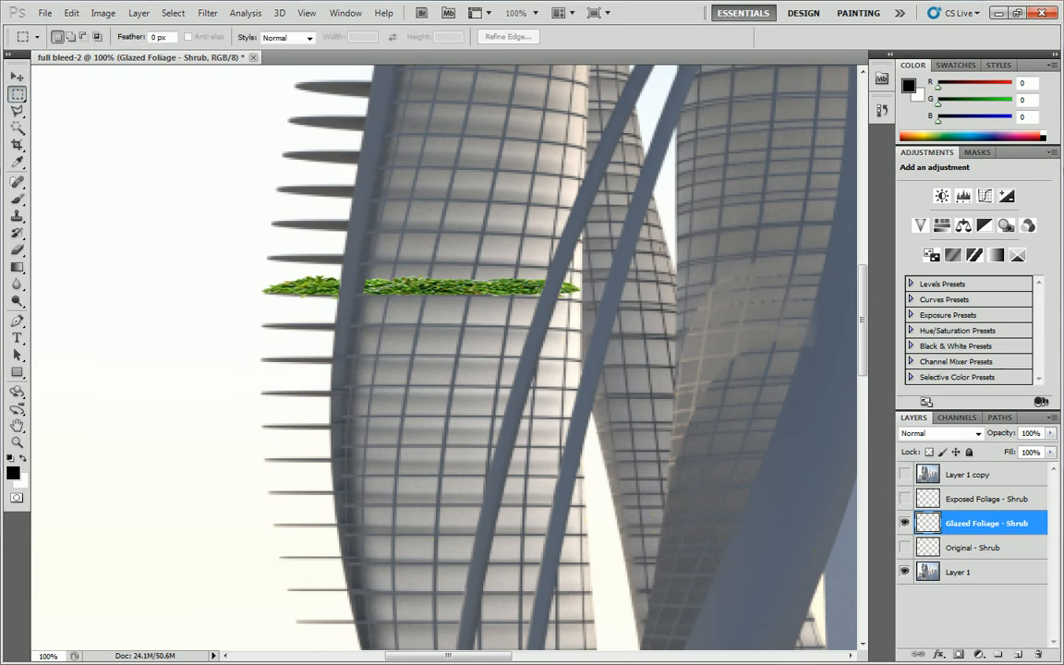
left_click_drag(393, 336, 353, 332)
key("Delete")
key("ctrl+d")
left_click(904, 498)
left_click(904, 523)
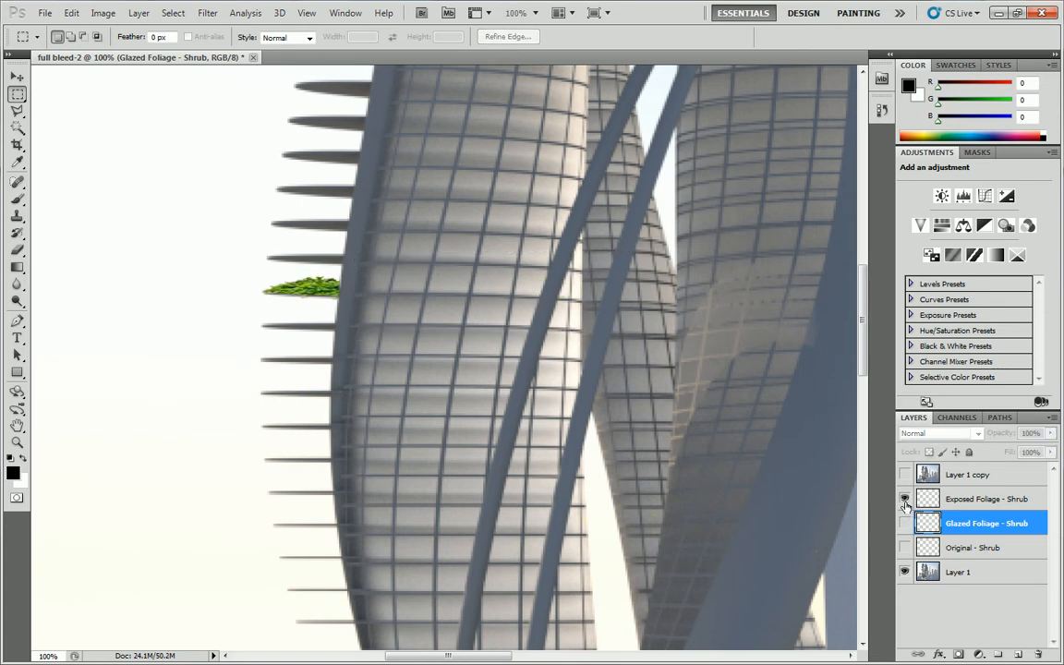
left_click(904, 499)
left_click(904, 523)
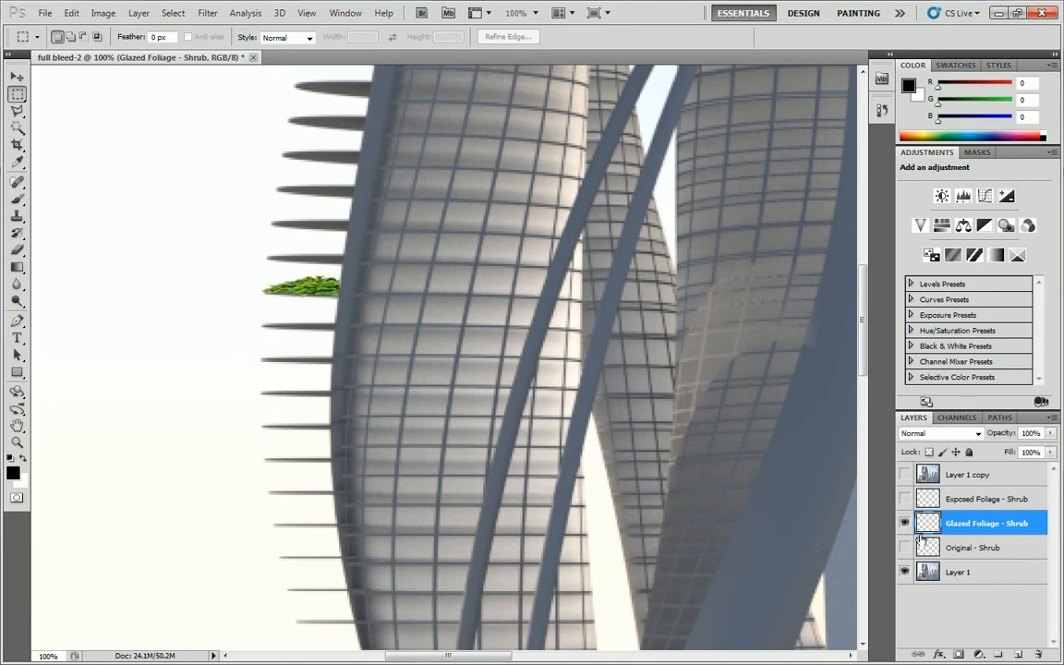
left_click(904, 500)
key("ctrl+z")
key("ctrl+d")
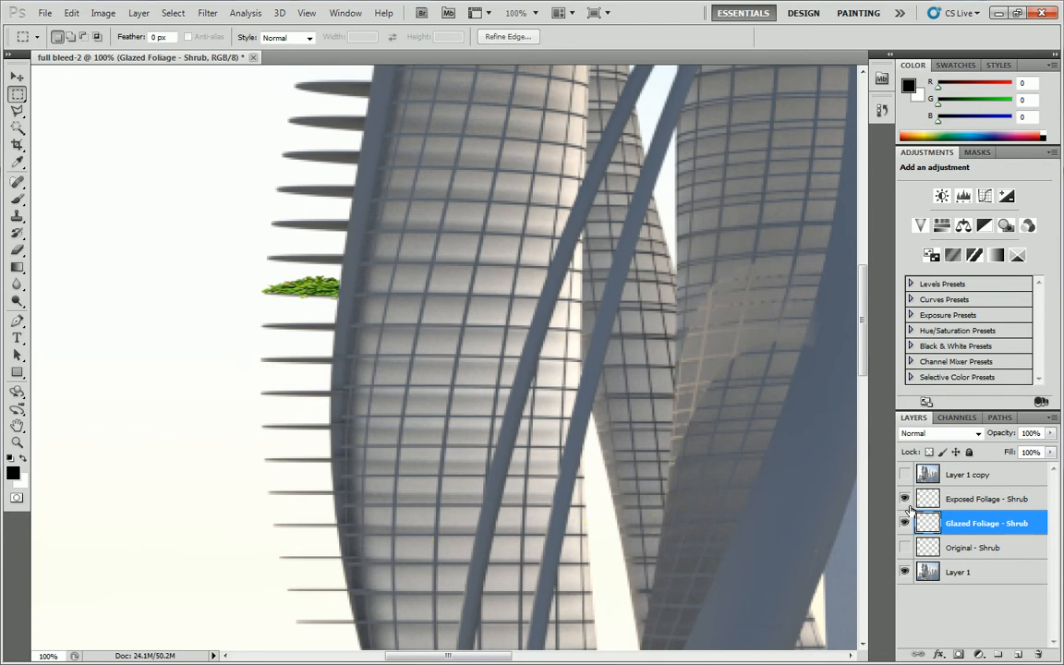
key("ctrl+alt+z")
key("ctrl+alt+z")
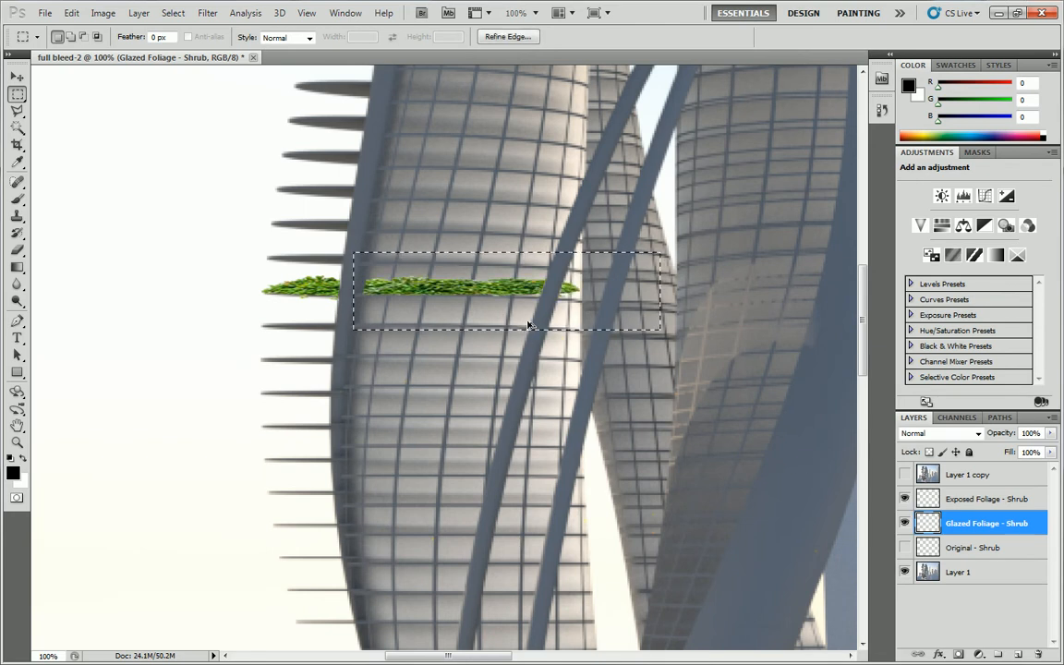
Clear the selection and hide the Exposed Foliage - Shrub layer, leaving Glazed Foliage - Shrub as the only shown shrub layer.
left_click(905, 523)
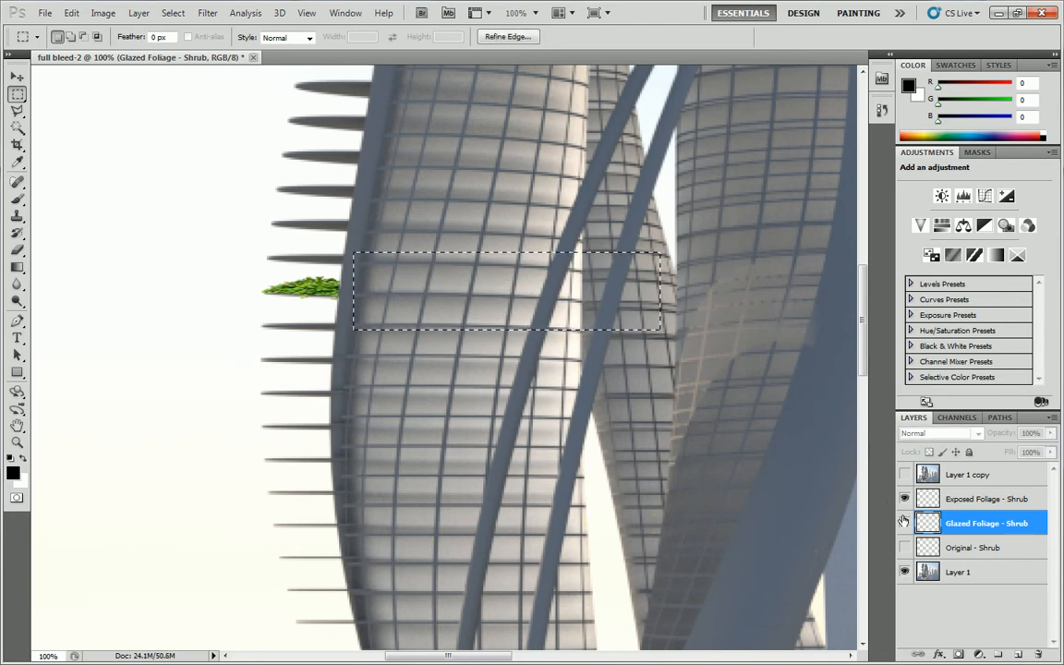
left_click(957, 501)
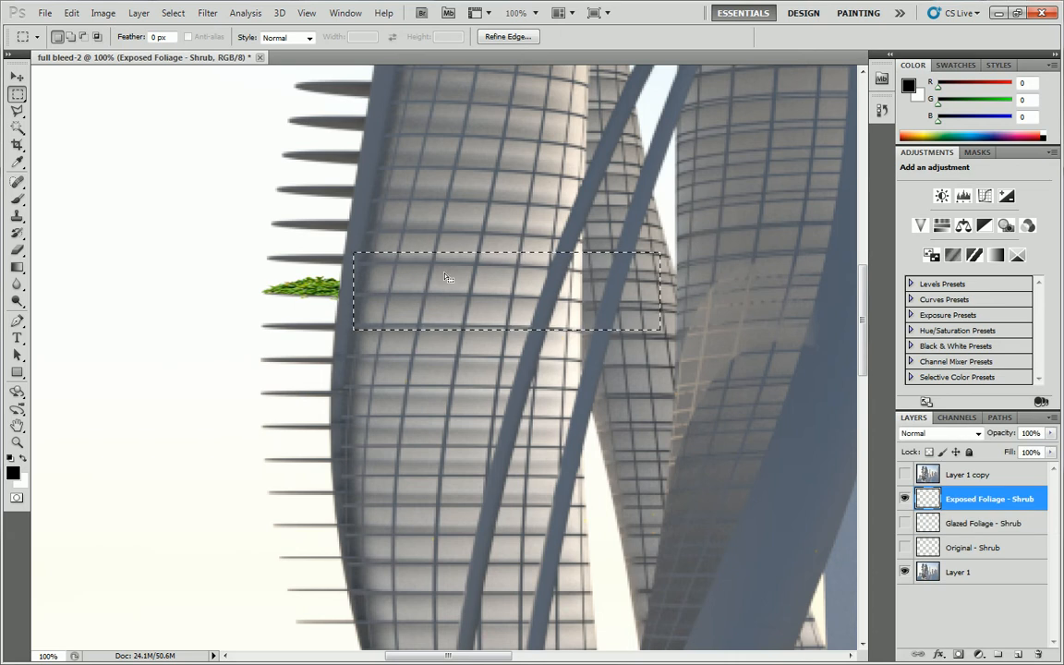
key("ctrl+d")
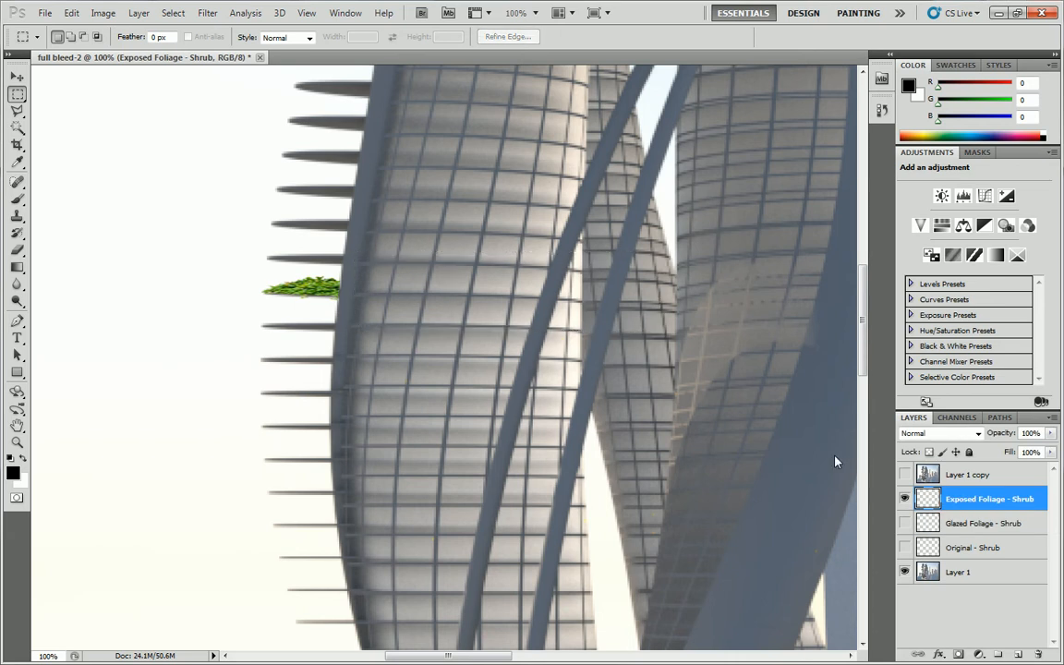
left_click(905, 523)
left_click(905, 498)
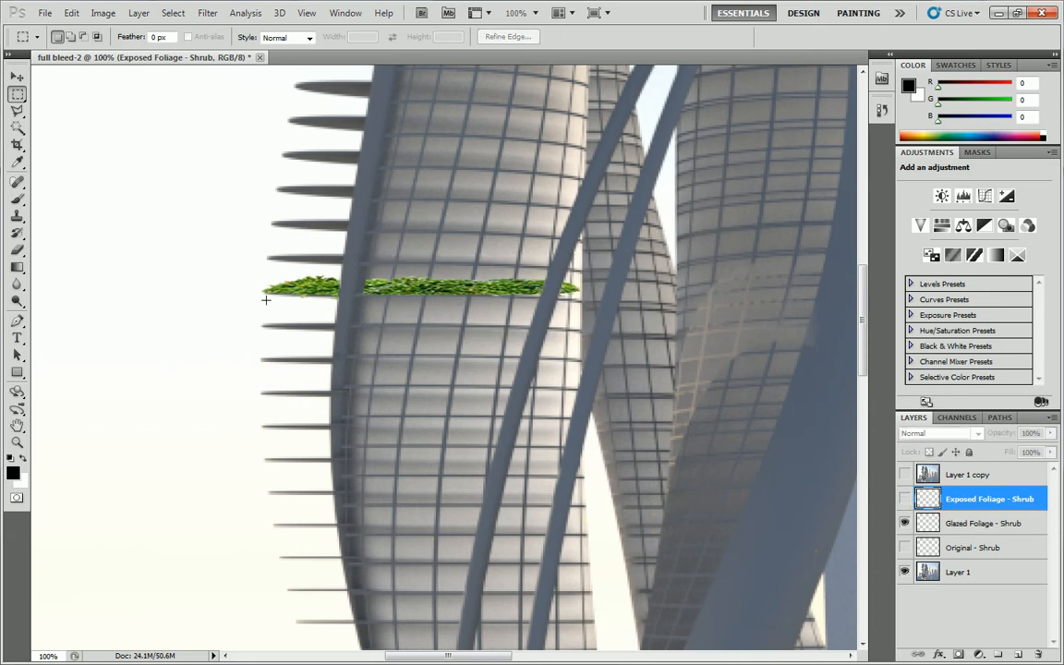
Delete the shrub portion on the protruding slab from the Glazed Foliage - Shrub layer with a rectangular selection.
left_click_drag(321, 333, 348, 336)
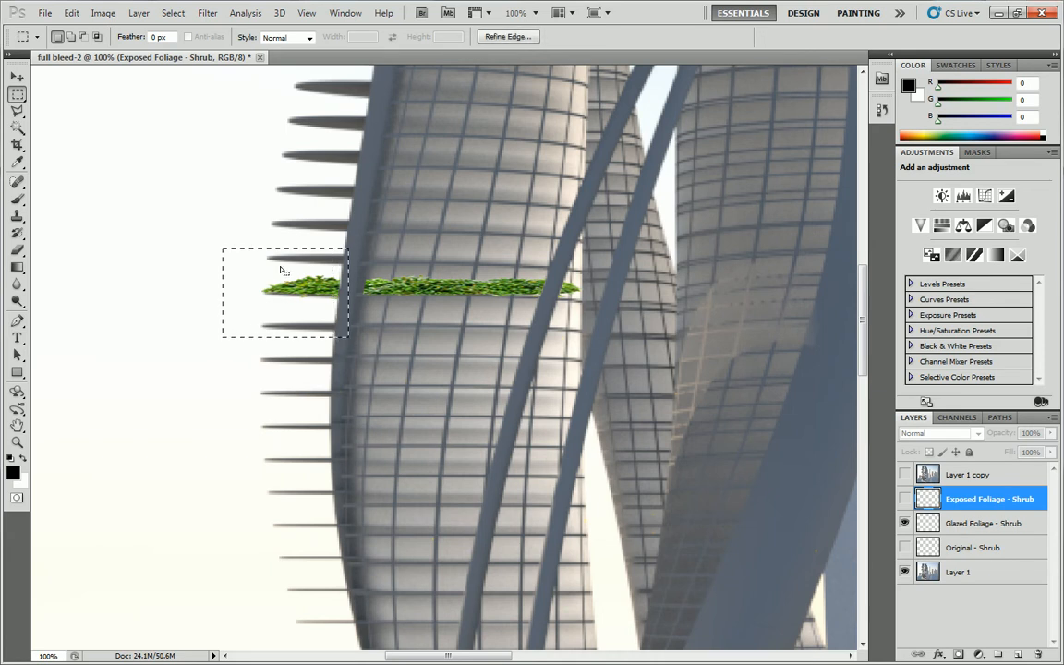
left_click(931, 523)
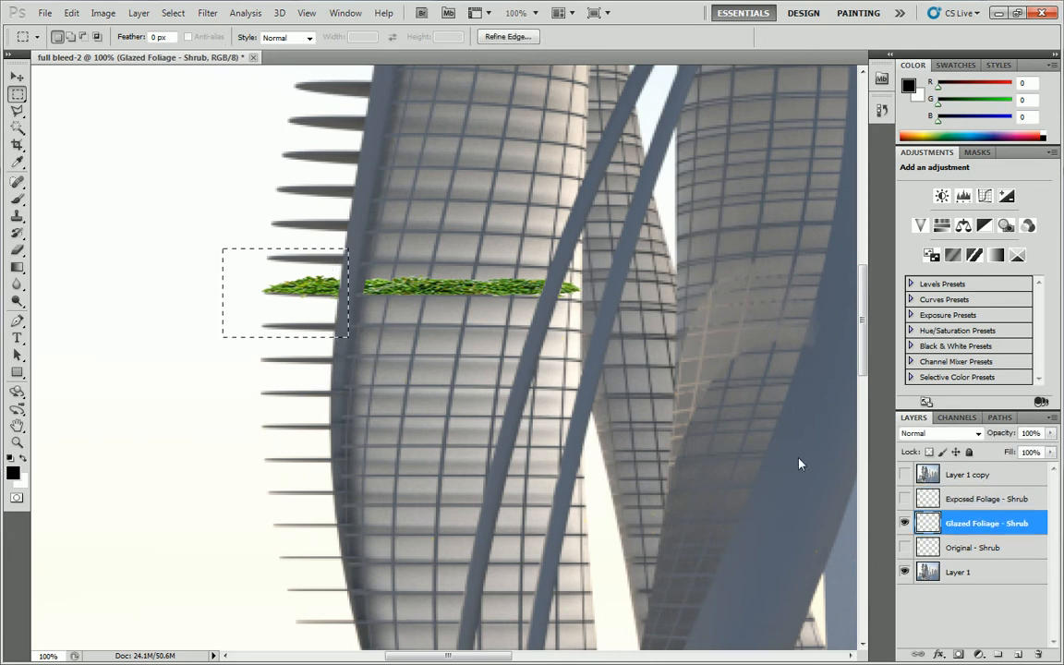
key("ctrl+z")
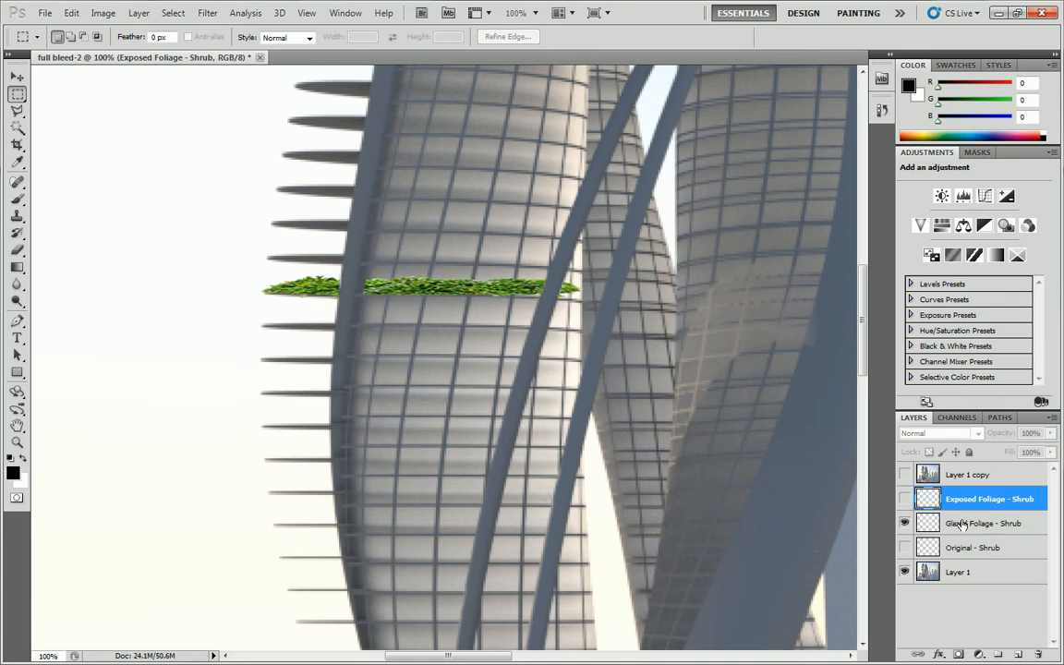
left_click(958, 524)
left_click_drag(270, 277, 351, 337)
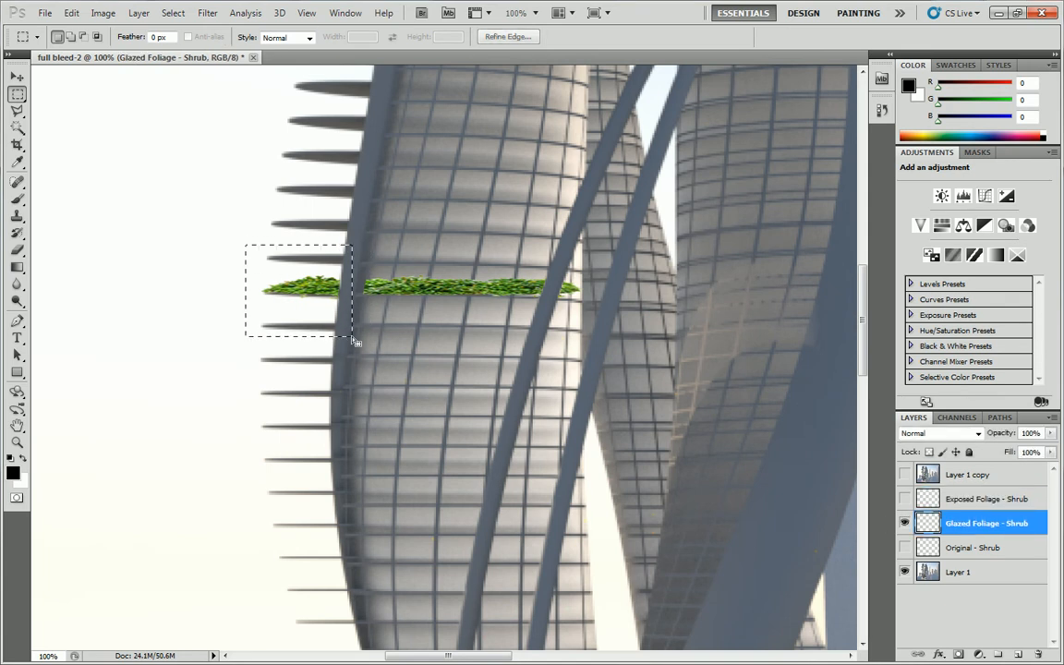
key("Delete")
key("ctrl+d")
Show and activate the Exposed Foliage - Shrub layer, and hide the Glazed Foliage - Shrub layer.
left_click(905, 499)
left_click(905, 522)
left_click(952, 498)
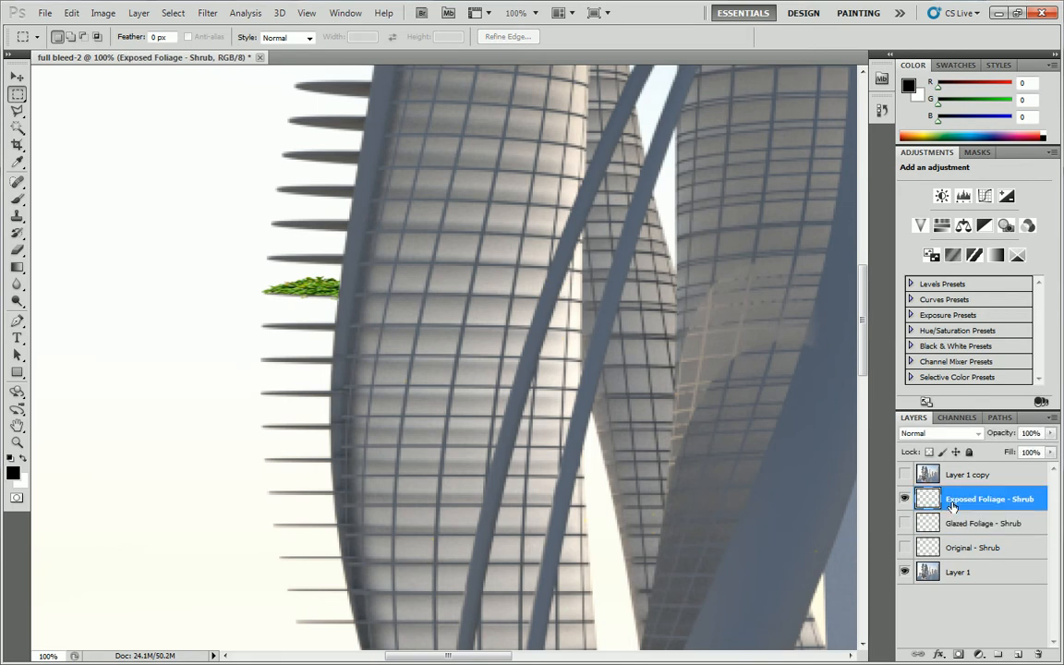
left_click(17, 128)
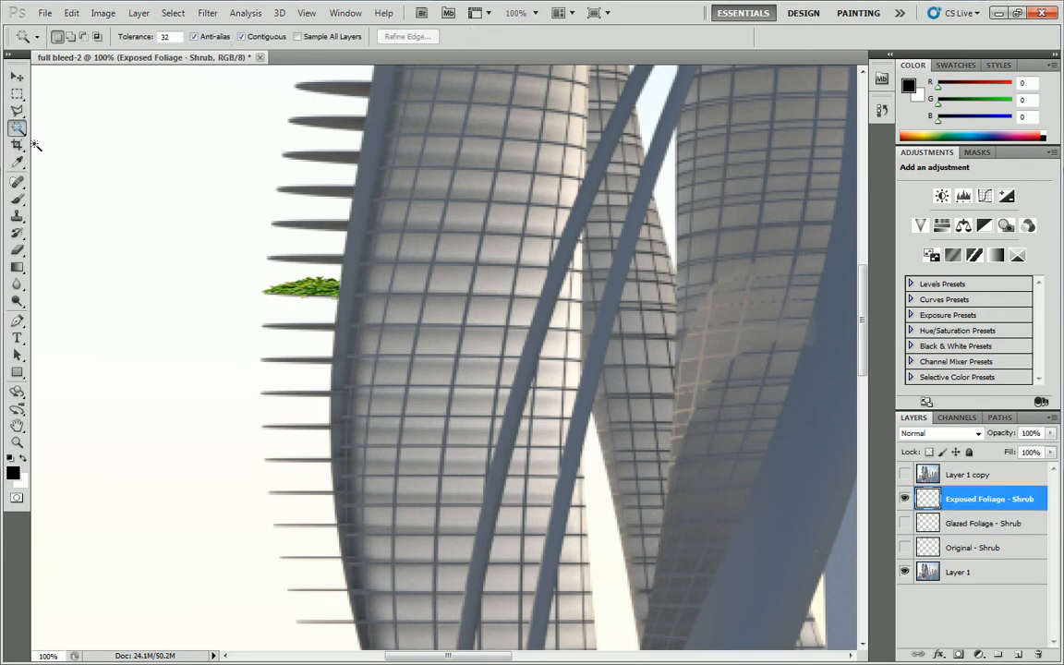
left_click(196, 223)
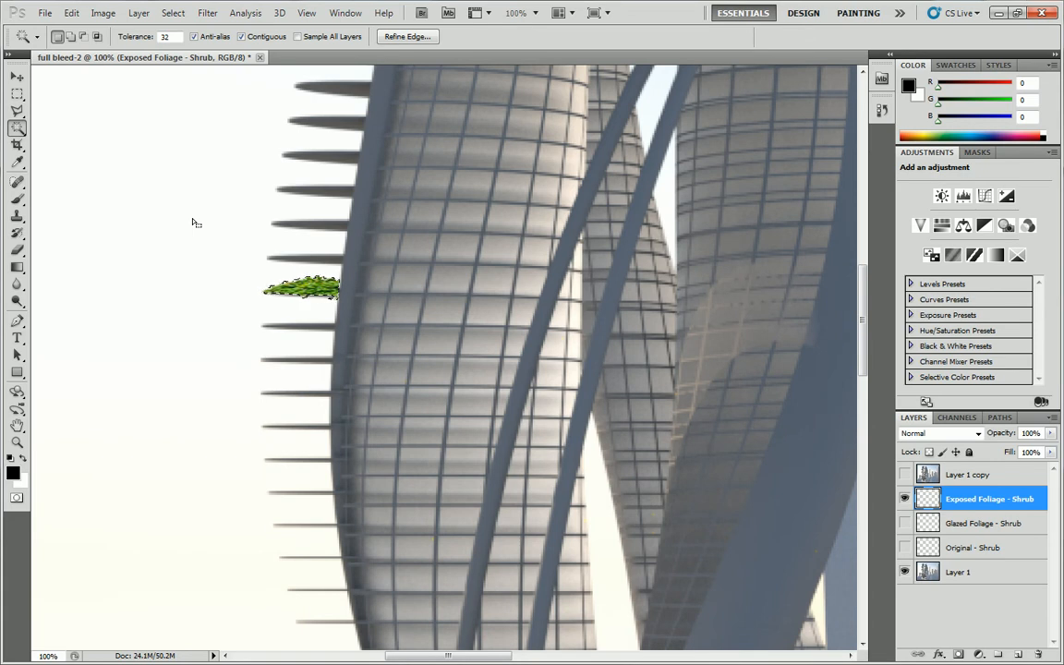
right_click(282, 257)
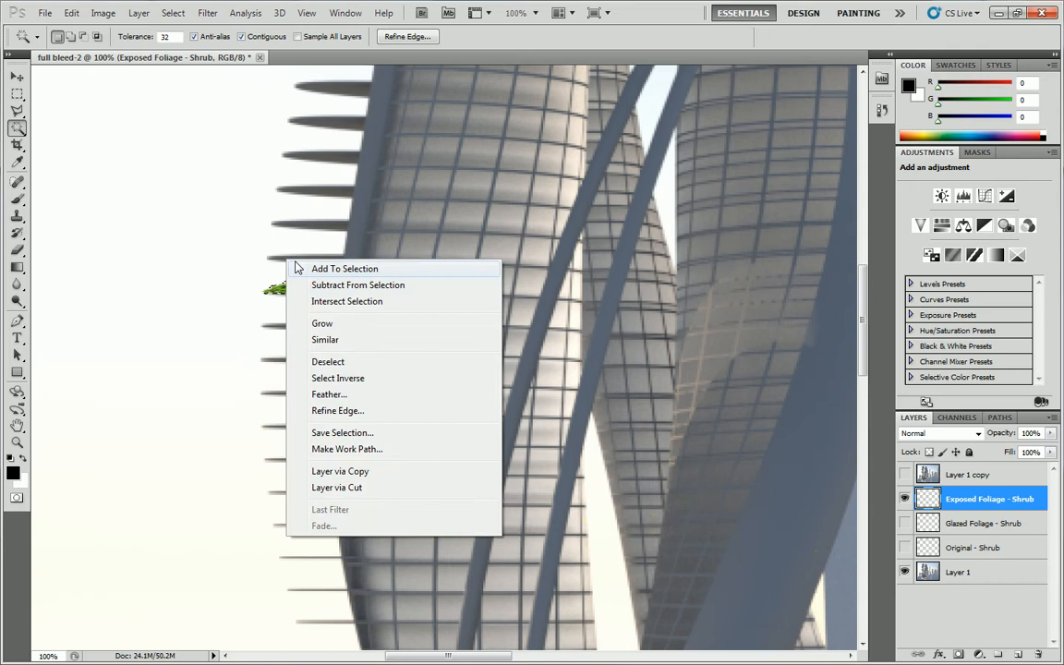
left_click(346, 374)
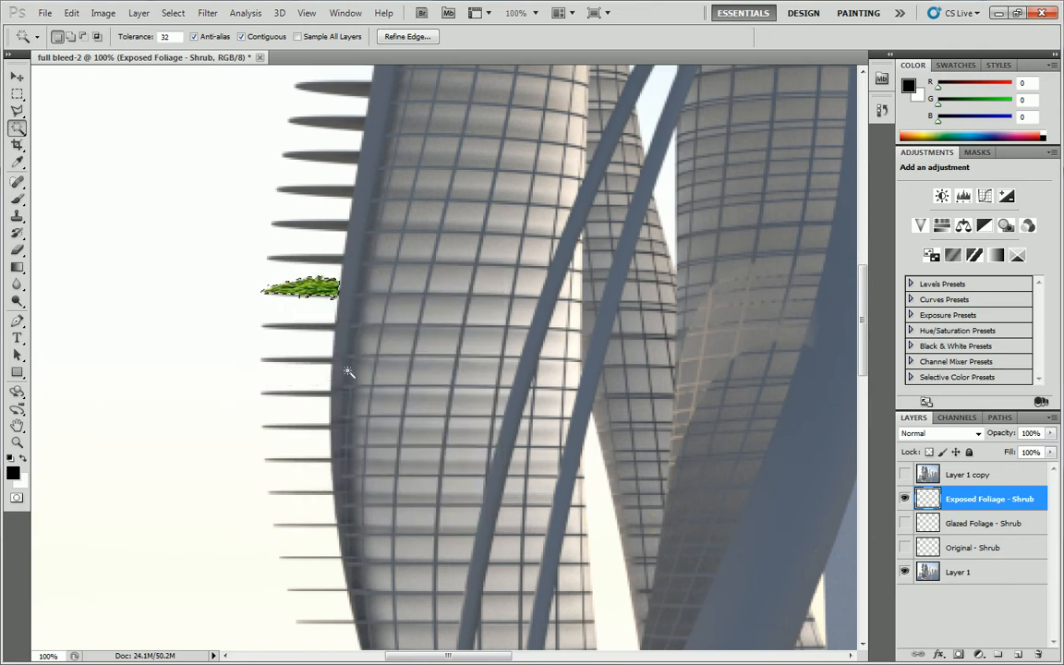
key("ctrl+d")
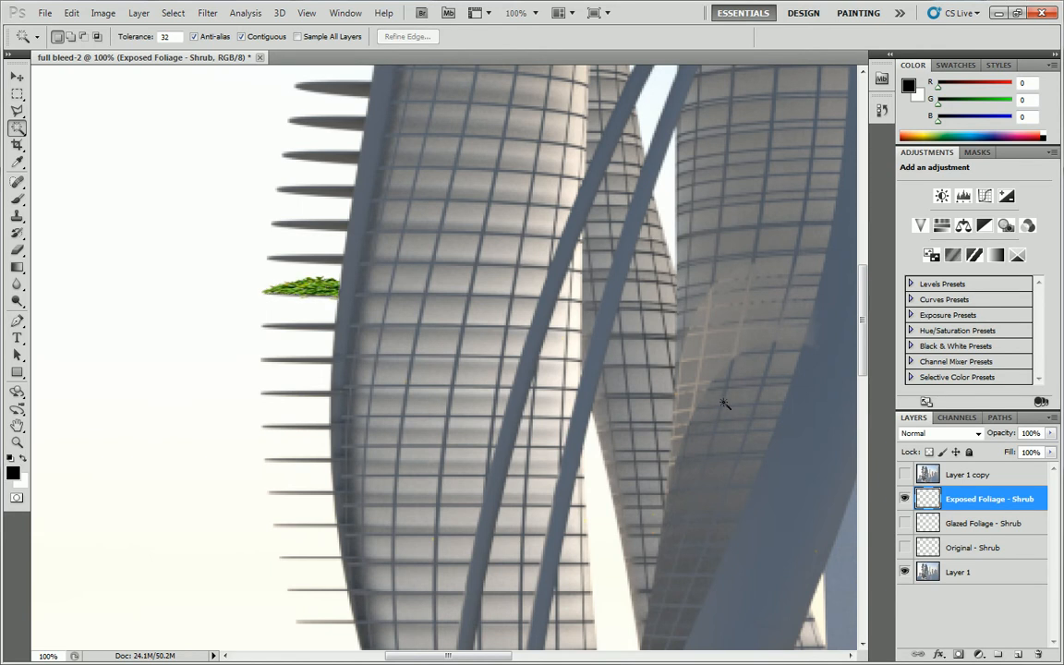
Duplicate the Exposed Foliage - Shrub layer in the full bleed-2 document, keeping the default copy name.
right_click(977, 498)
left_click(909, 206)
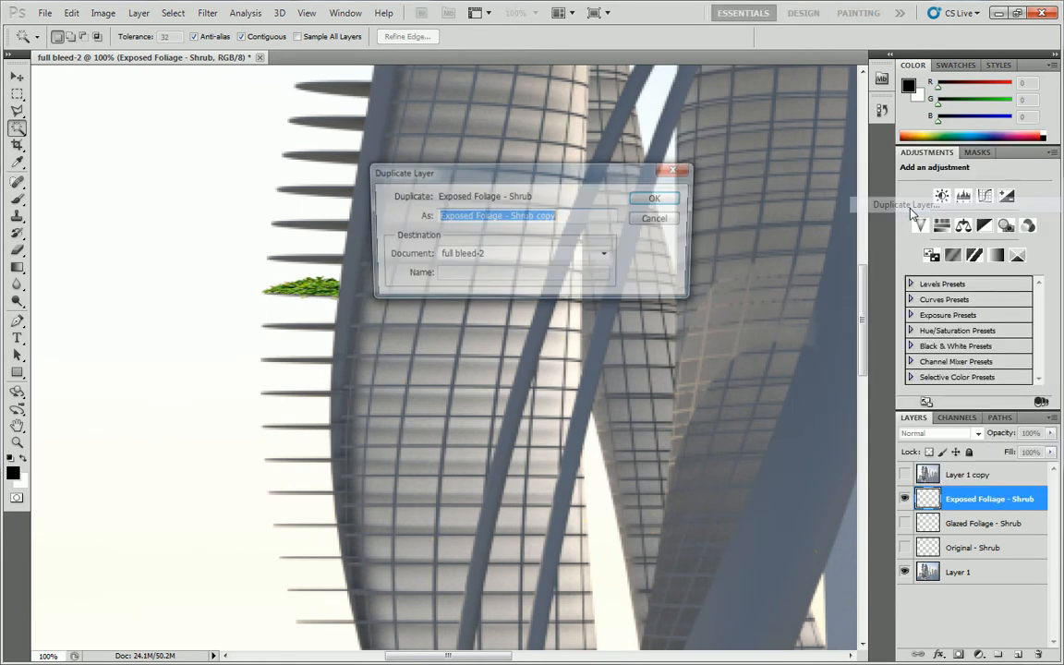
left_click(662, 199)
right_click(991, 501)
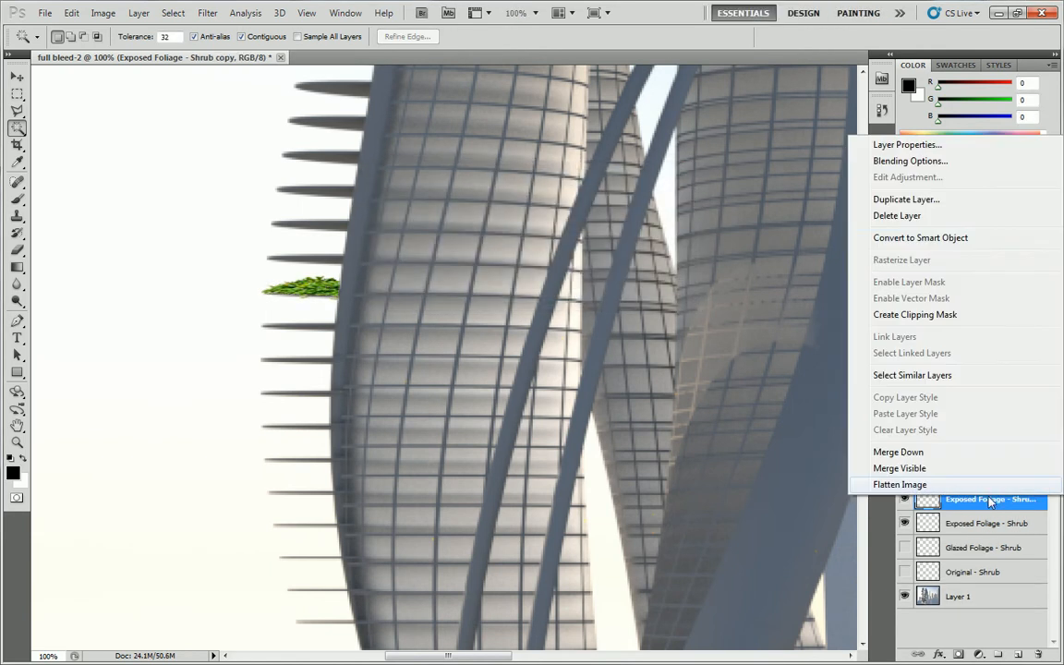
Duplicate the Exposed Foliage - Shrub copy layer twice more within the full bleed-2 document, keeping the default copy names.
left_click(910, 199)
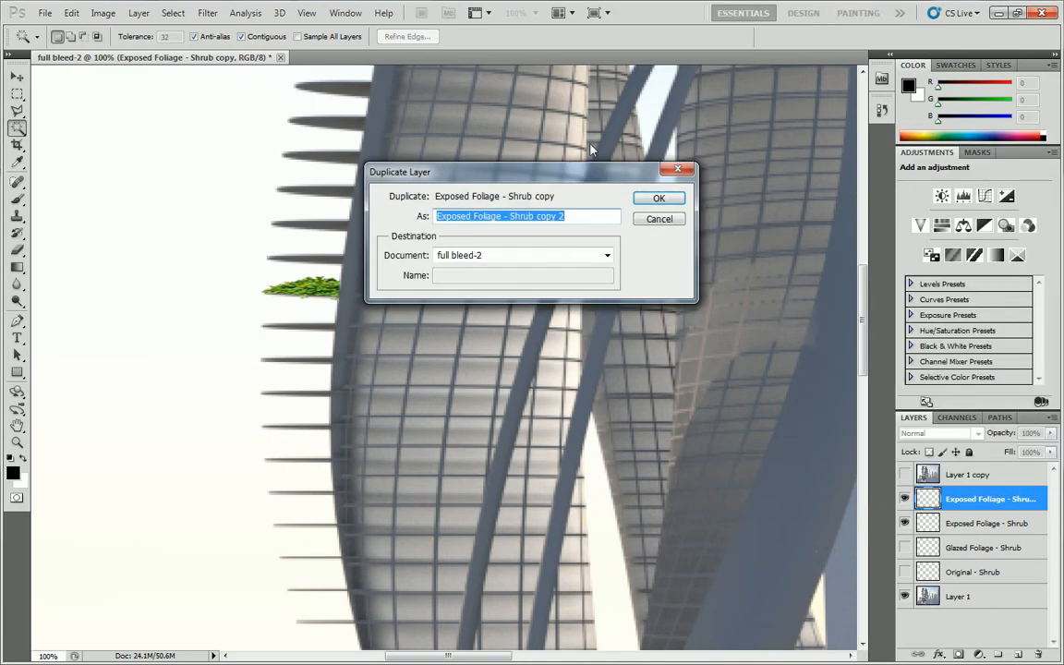
left_click(658, 198)
right_click(984, 499)
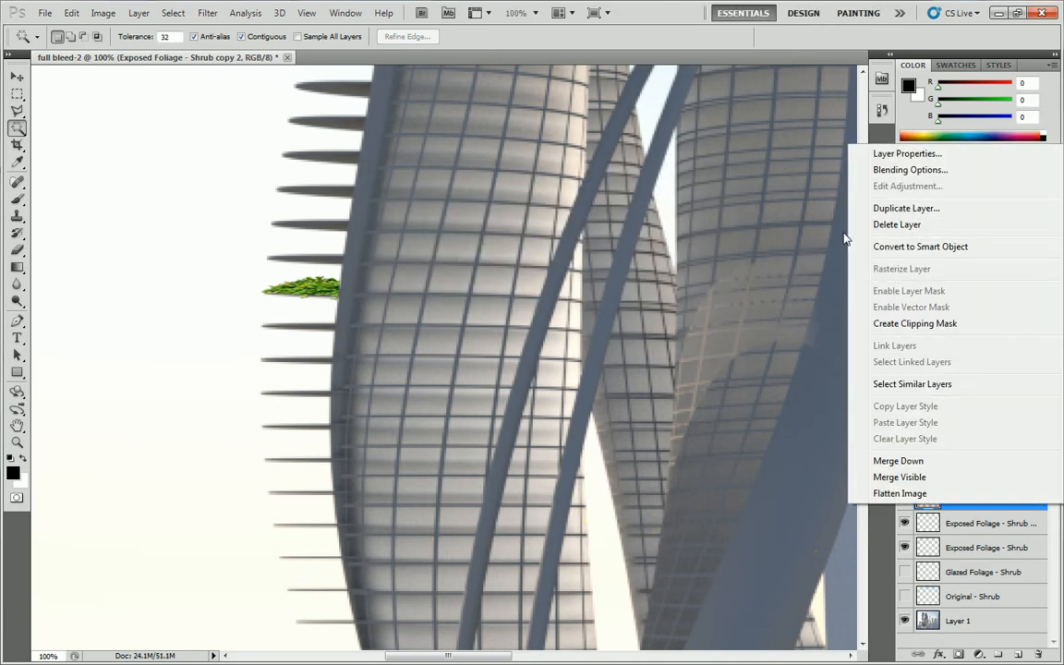
left_click(904, 208)
left_click(640, 200)
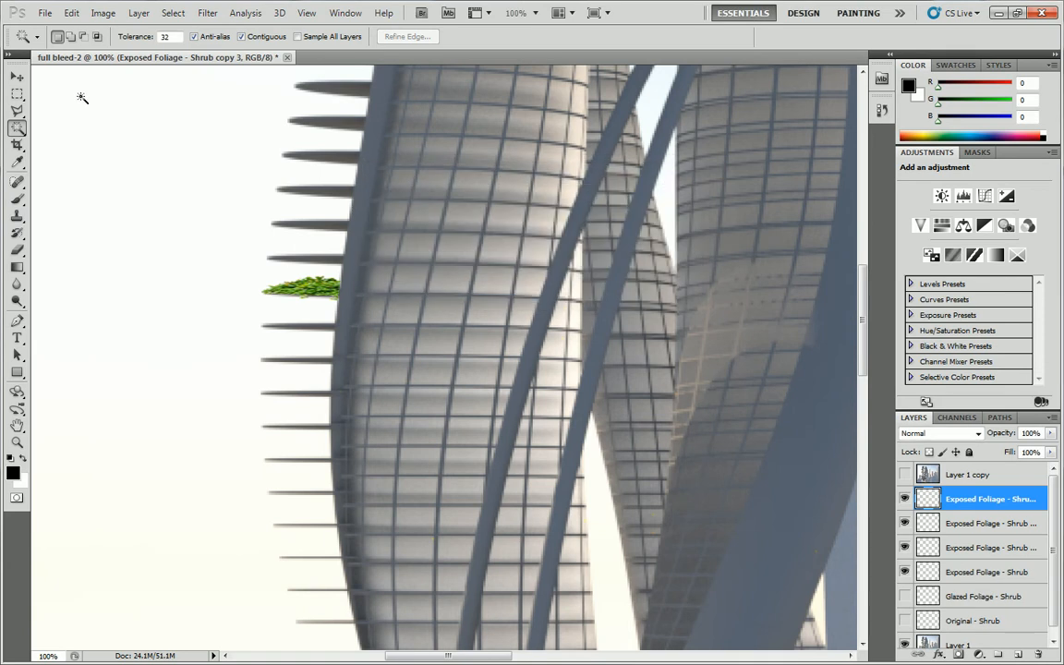
Move the three Exposed Foliage - Shrub copies onto the three protruding slabs directly above the original shrub, one copy per slab.
left_click(16, 76)
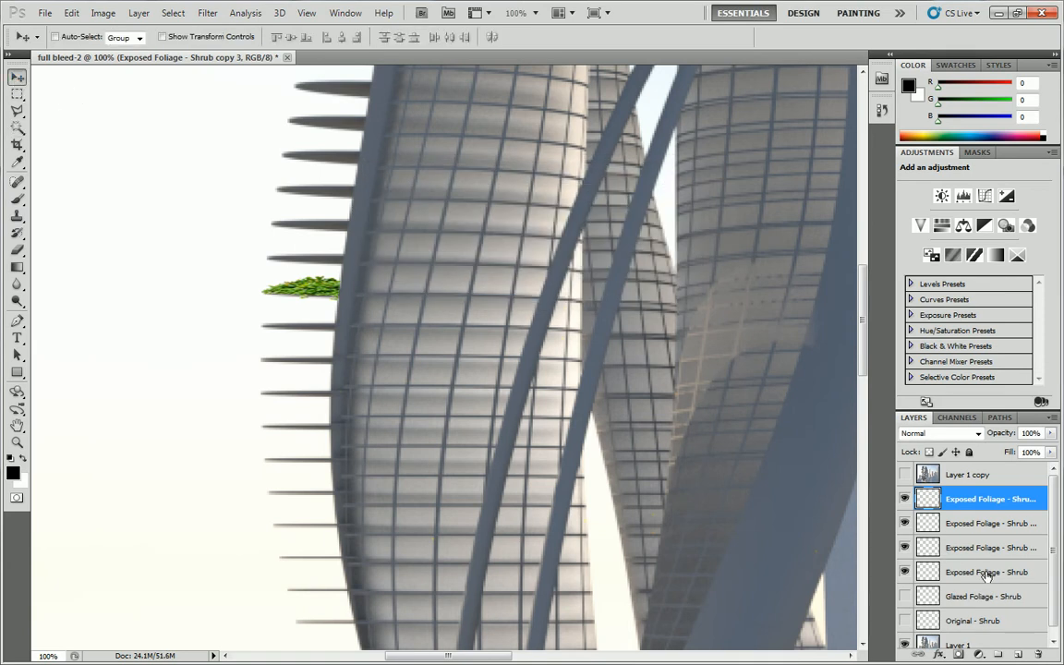
left_click(951, 572)
left_click(987, 548)
left_click_drag(336, 288, 338, 254)
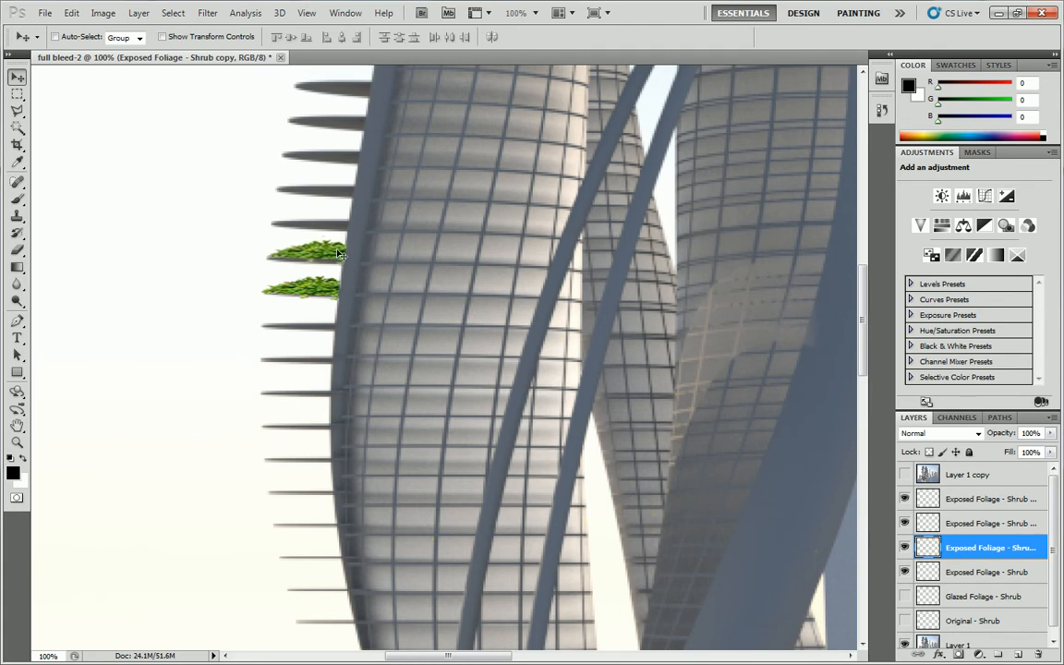
left_click(984, 526)
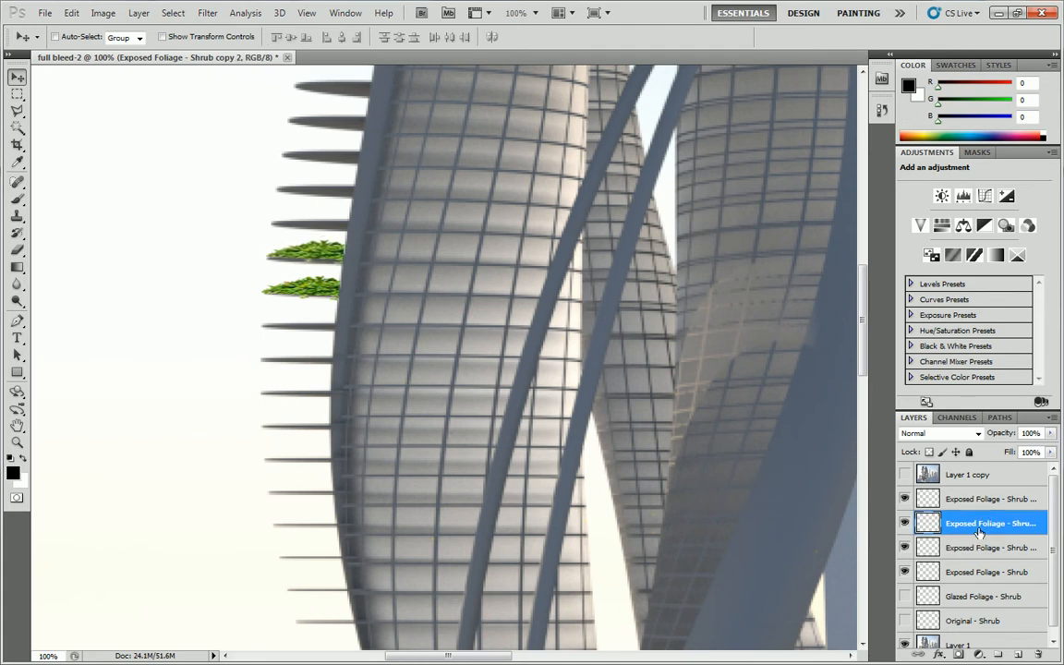
left_click_drag(328, 271, 331, 215)
left_click(979, 498)
left_click_drag(316, 292, 338, 186)
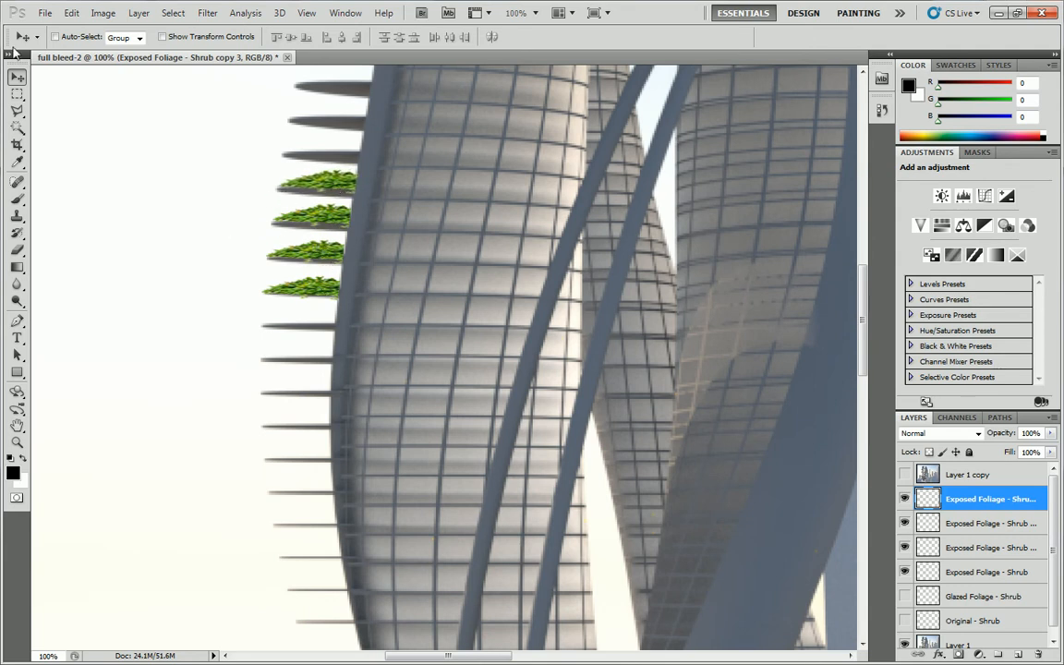
Merge the four Exposed Foliage - Shrub layers into one layer and toggle its visibility to check it.
left_click(16, 90)
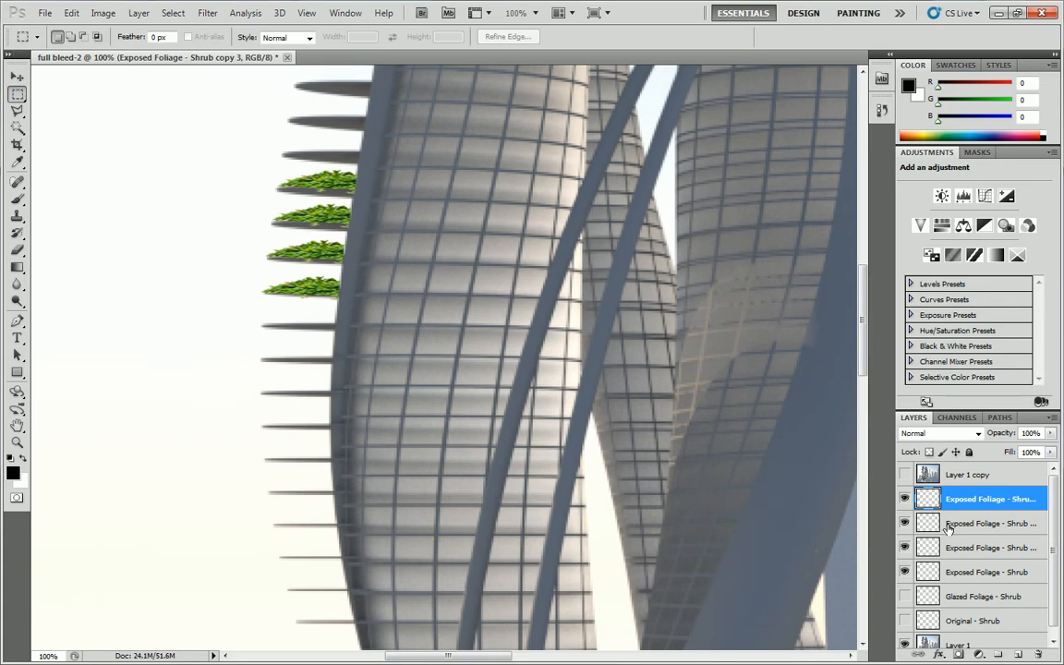
left_click(1006, 573, "shift")
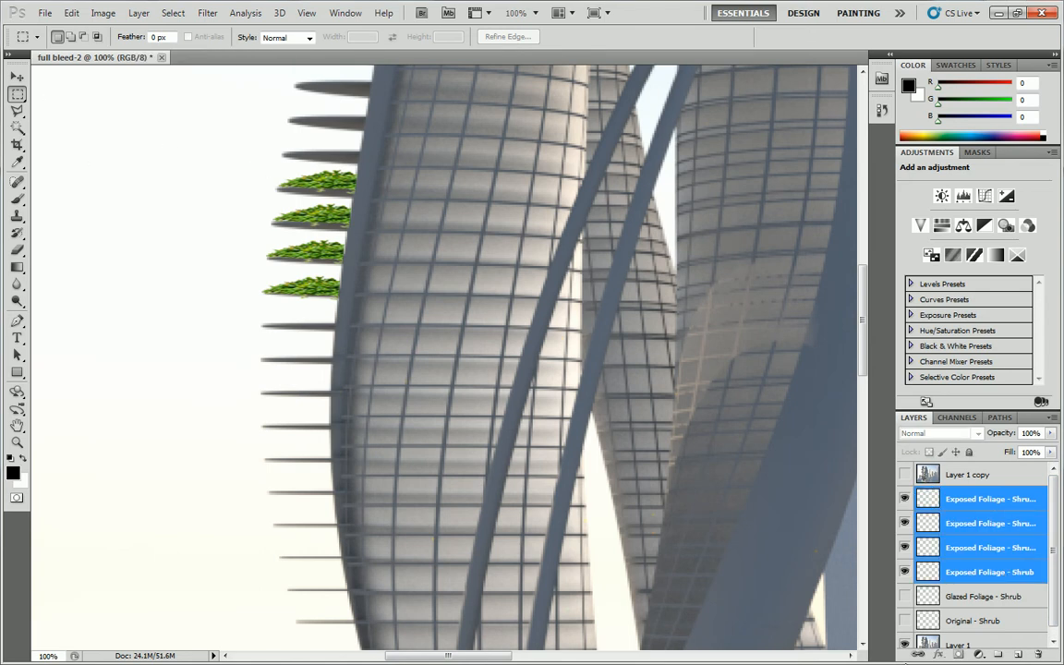
right_click(988, 545)
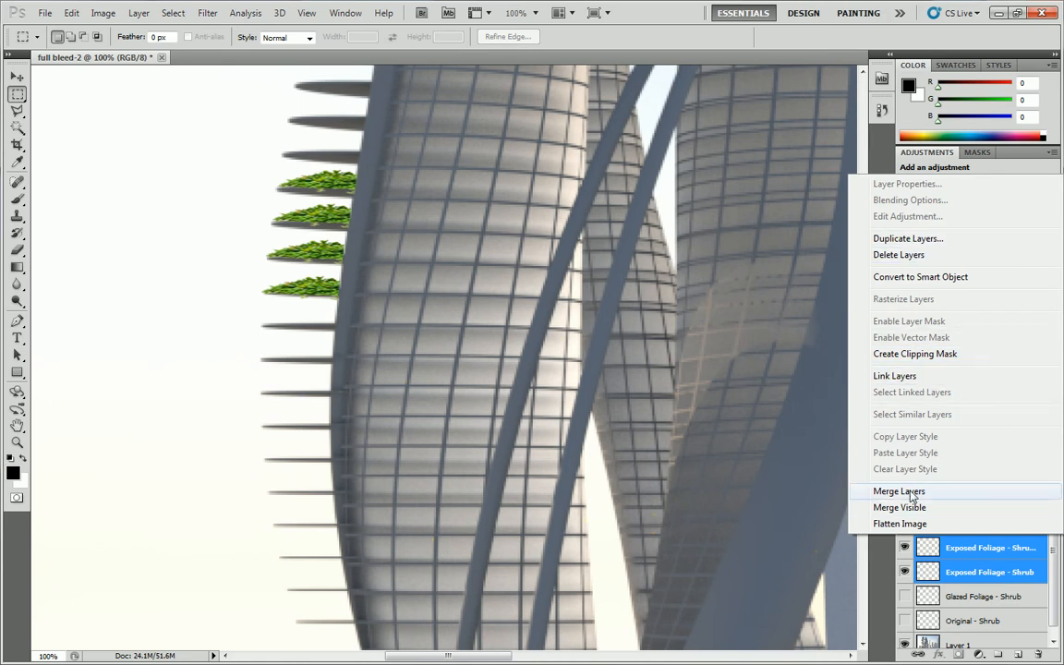
left_click(910, 492)
left_click(904, 499)
left_click(904, 499)
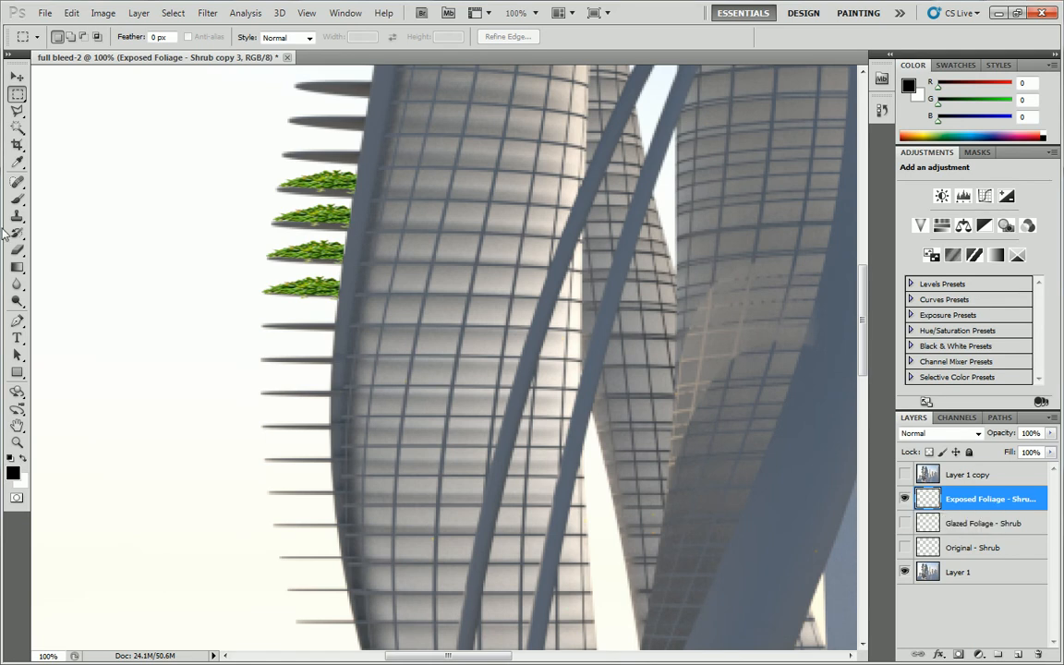
Select the shrubs on the merged Exposed Foliage layer by picking the empty area with the Magic Wand and inverting the selection.
left_click(17, 127)
left_click(104, 155)
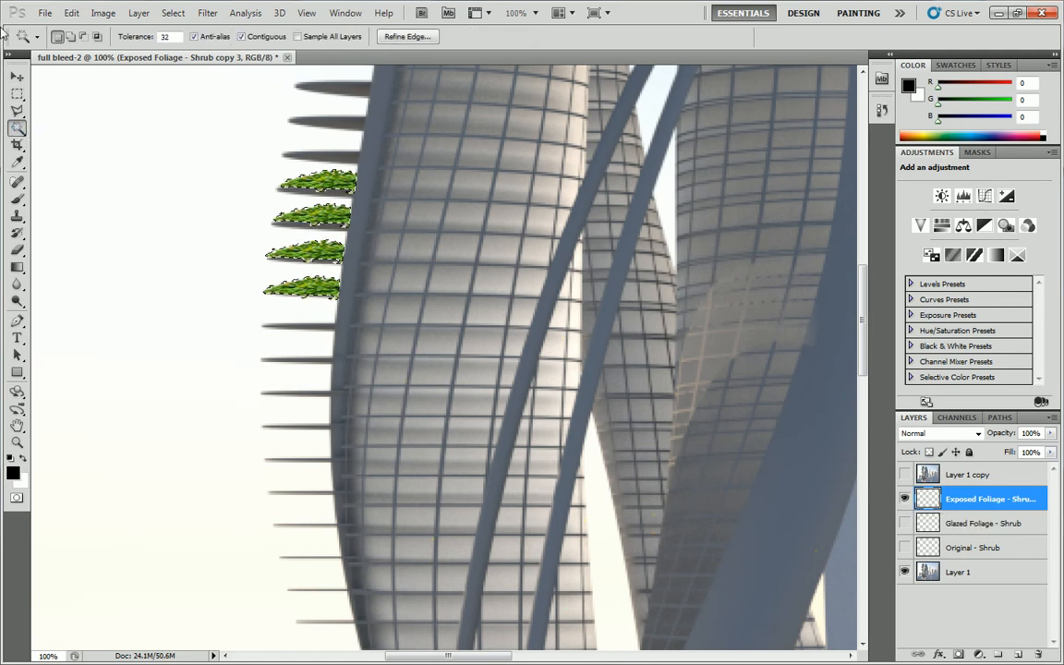
right_click(145, 148)
left_click(214, 272)
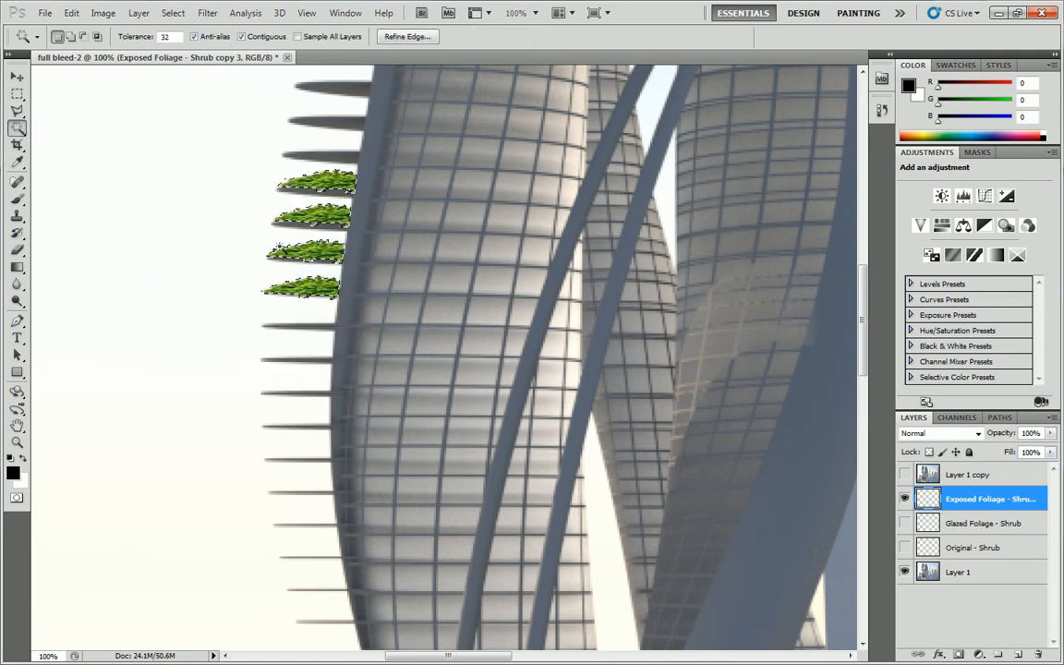
Show and activate Layer 1 copy, delete the shrub-shaped selection from it, and clear the selection.
left_click(904, 474)
left_click(933, 474)
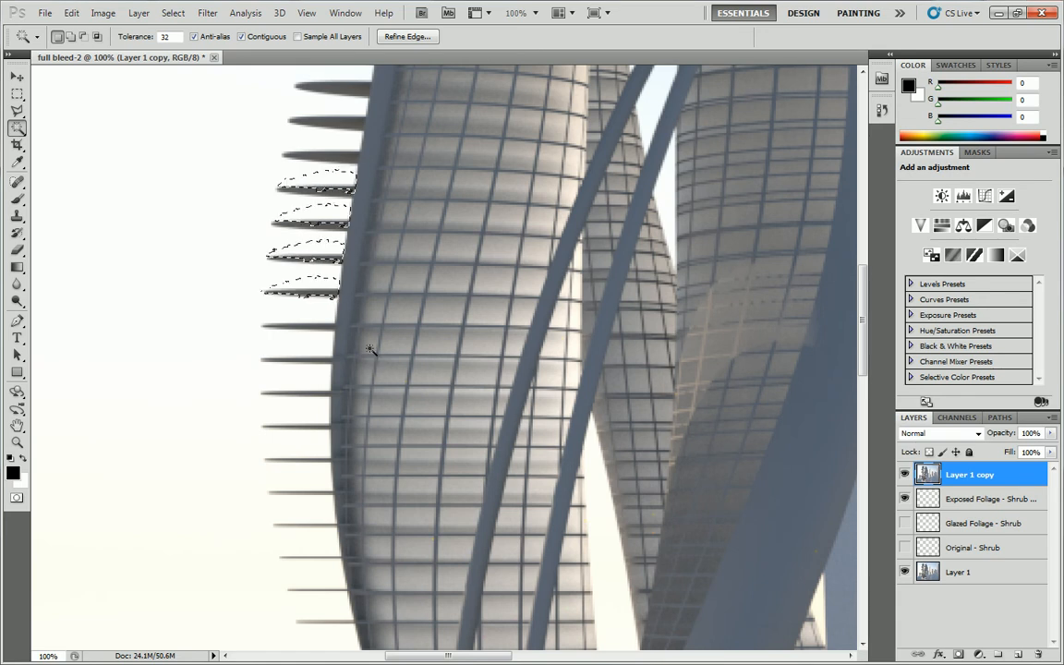
key("Delete")
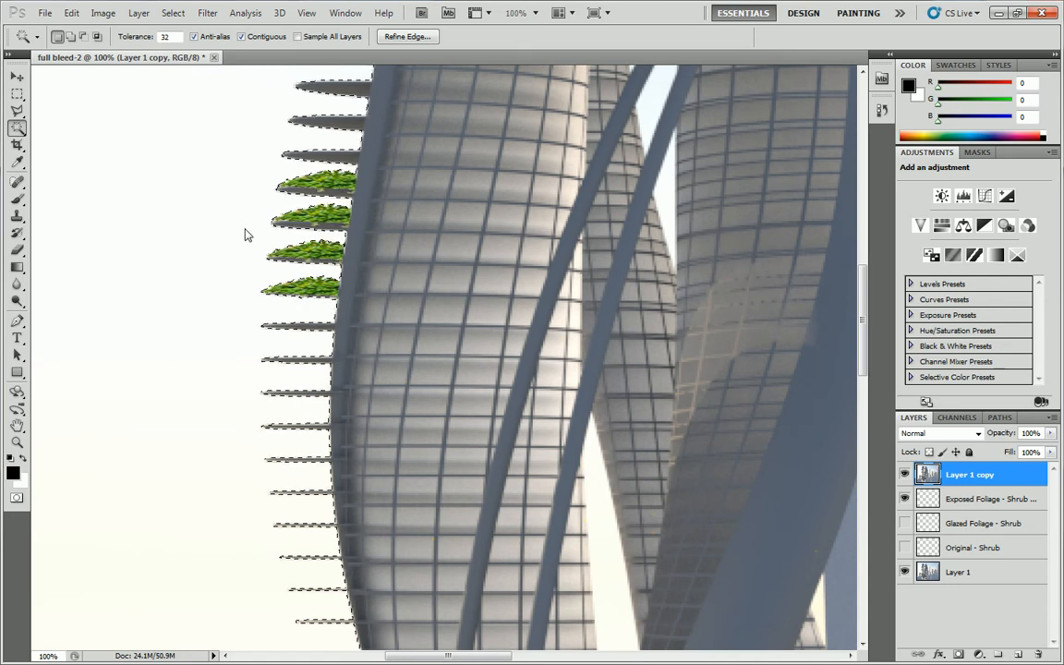
key("ctrl+d")
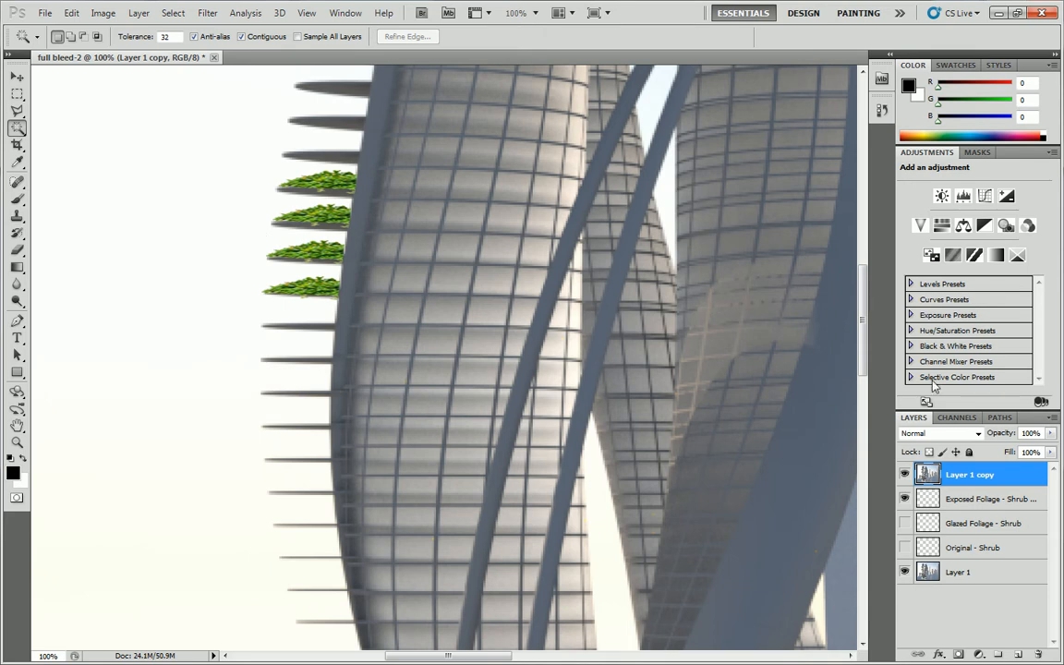
Show the Glazed Foliage - Shrub layer and toggle the Exposed Foliage layer and Layer 1 copy to compare the foliage with and without them.
left_click(905, 524)
left_click(905, 499)
left_click(905, 499)
left_click(905, 476)
left_click(905, 475)
left_click(905, 476)
left_click(905, 475)
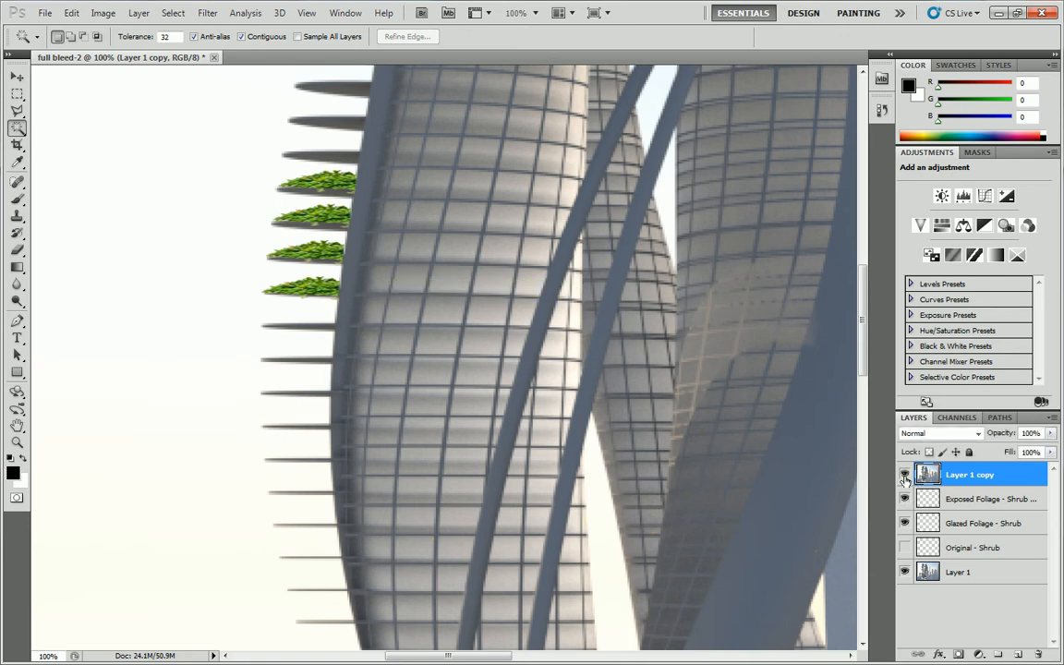
left_click(905, 476)
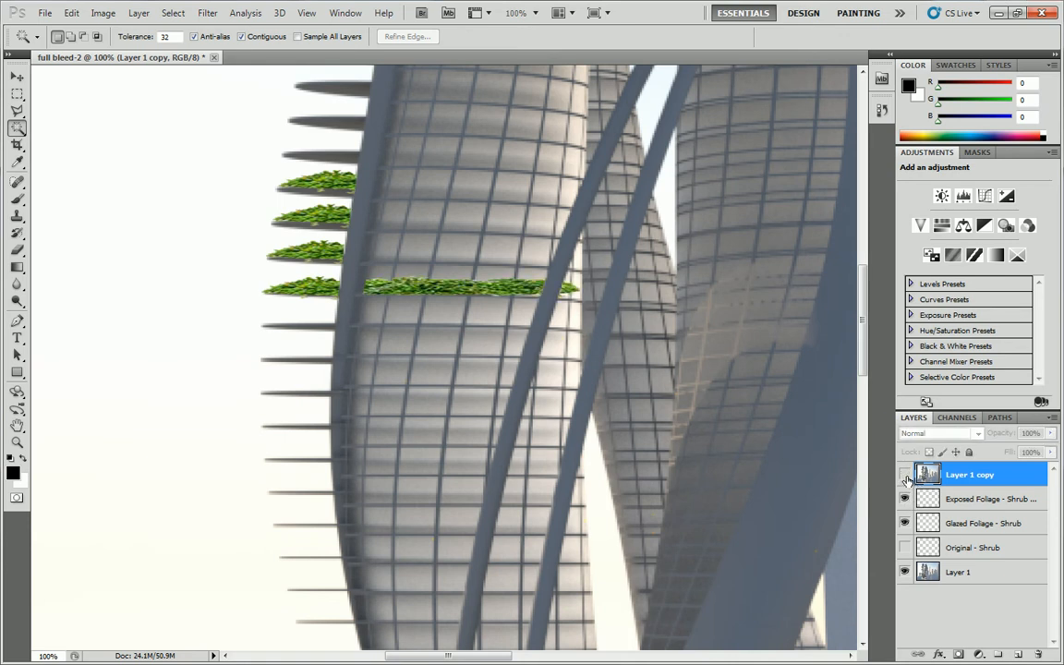
left_click(905, 476)
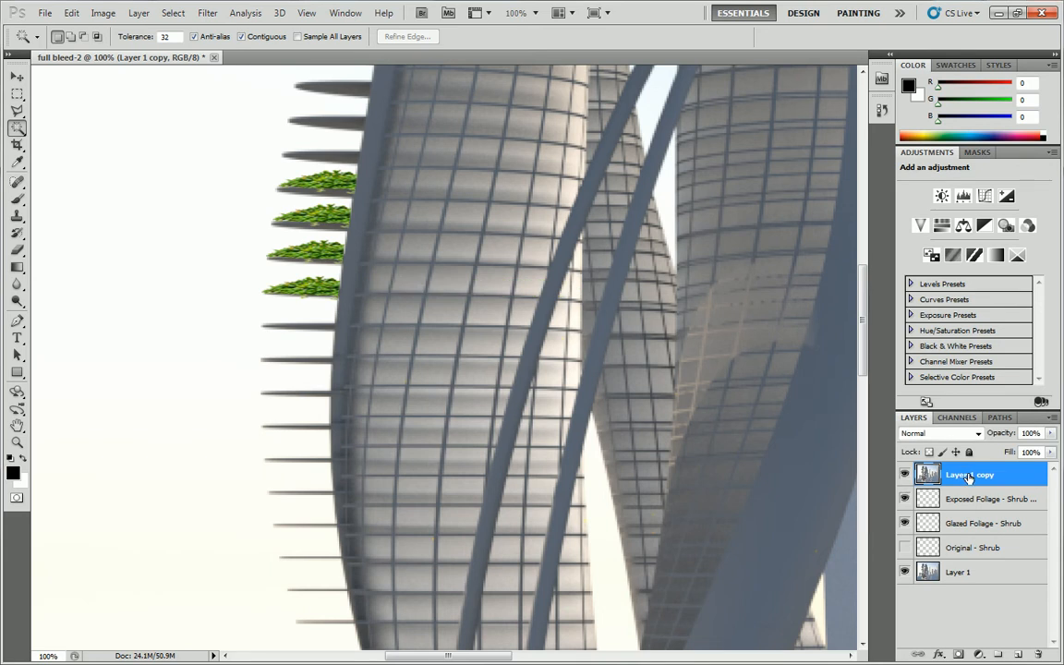
Rename Layer 1 copy as Overlay Layer.
double_click(968, 476)
type("Overlay Layer")
key("Return")
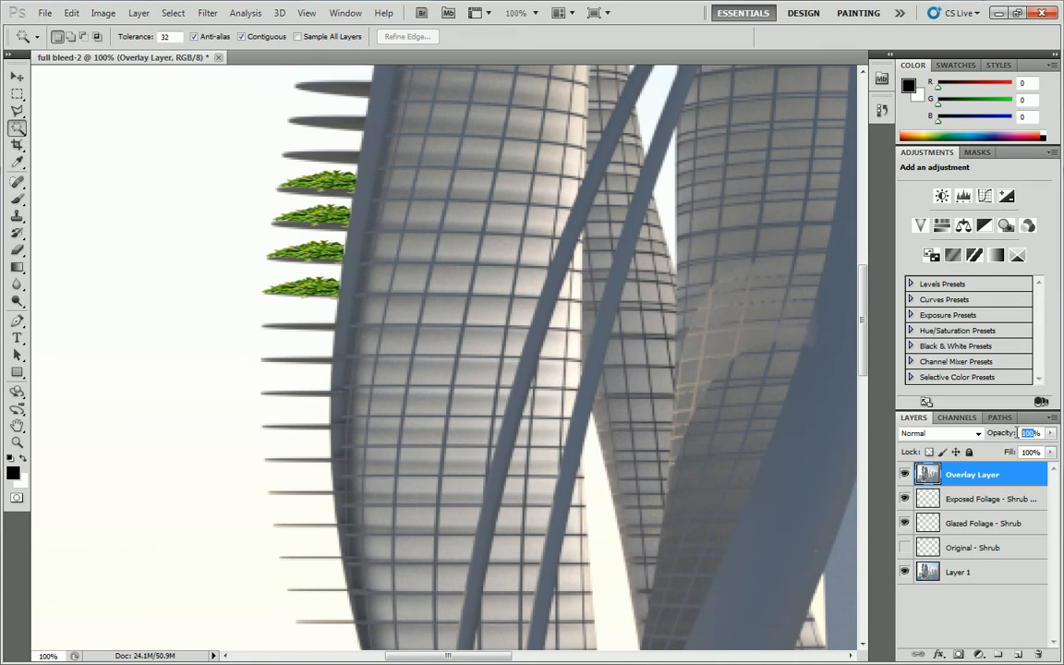
Try opacities of 50% and 30% on the Overlay Layer, and settle on 80%.
type("50")
key("Return")
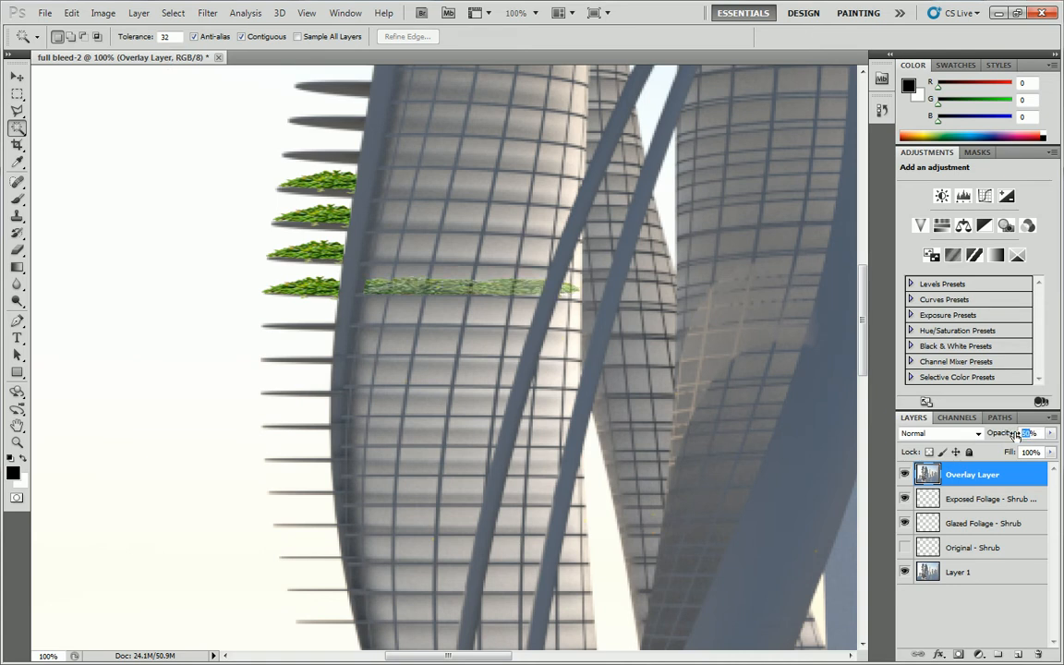
type("30")
key("Return")
left_click(1050, 433)
left_click_drag(1002, 448, 1038, 453)
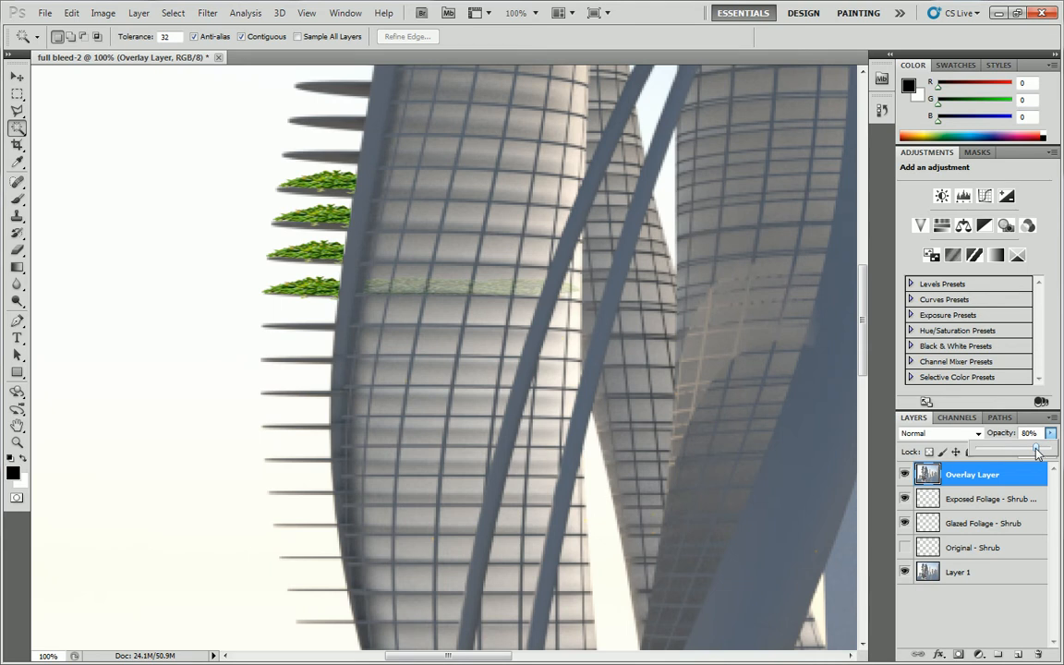
Hide the Overlay Layer and the merged Exposed Foliage layer, and activate the Glazed Foliage - Shrub layer.
left_click(905, 474)
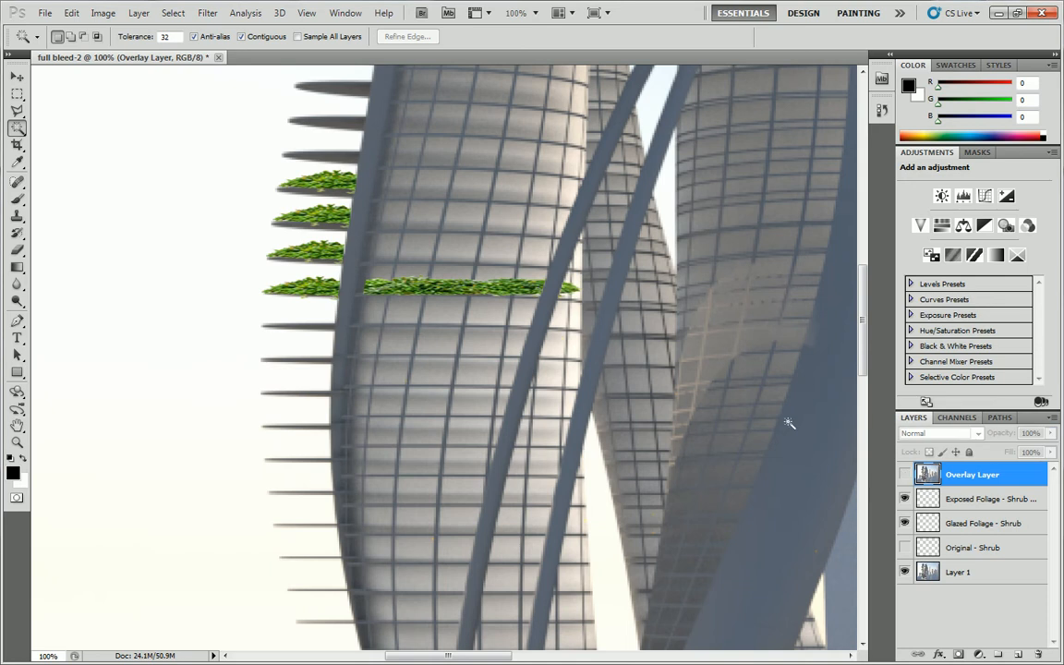
left_click(905, 498)
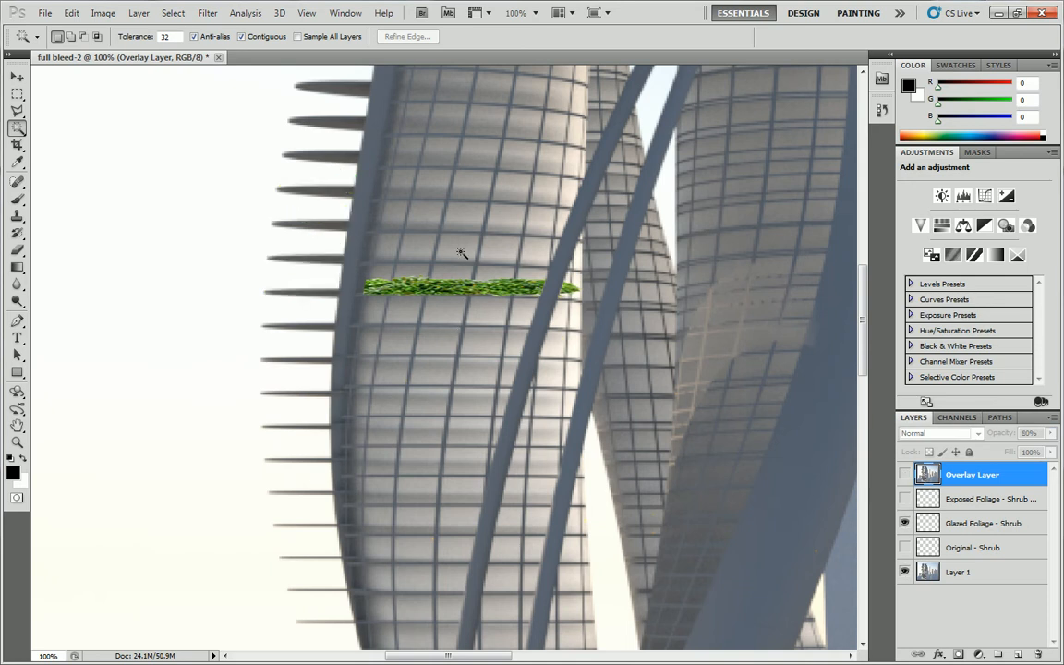
left_click(928, 523)
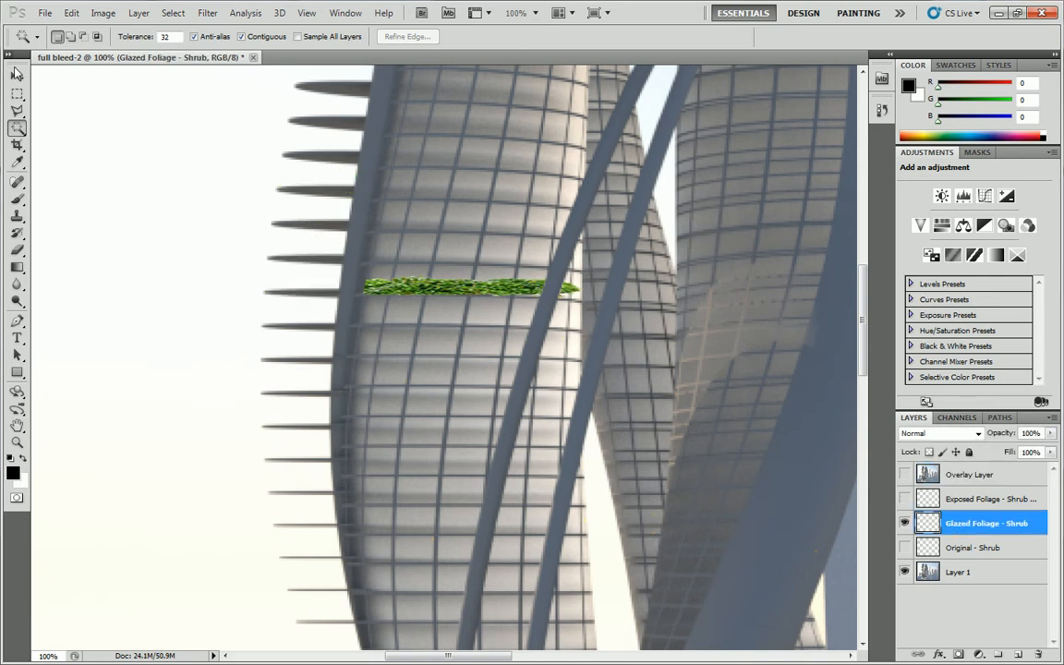
Make three duplicates of the Glazed Foliage - Shrub layer in the same document, keeping the default copy names.
left_click(19, 79)
right_click(981, 523)
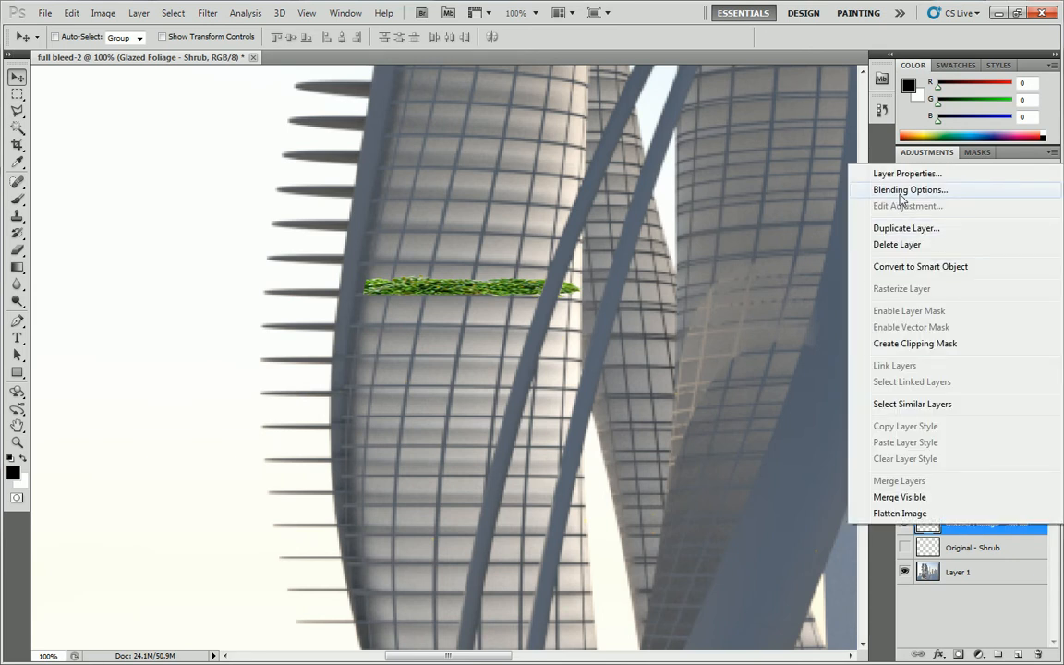
left_click(911, 229)
left_click(659, 201)
right_click(969, 522)
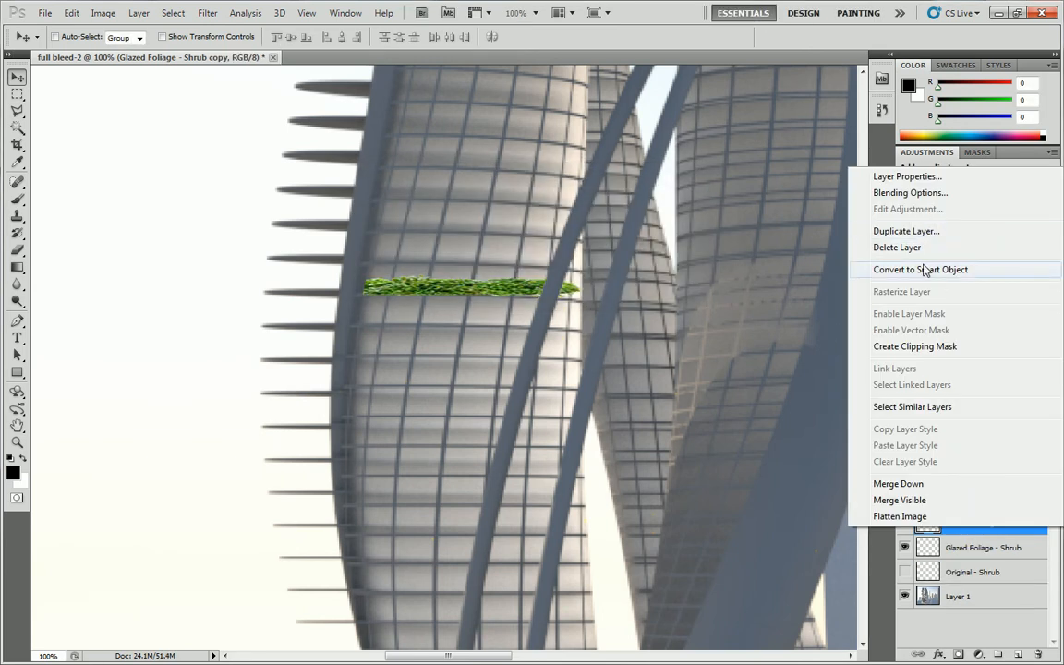
left_click(917, 231)
left_click(660, 200)
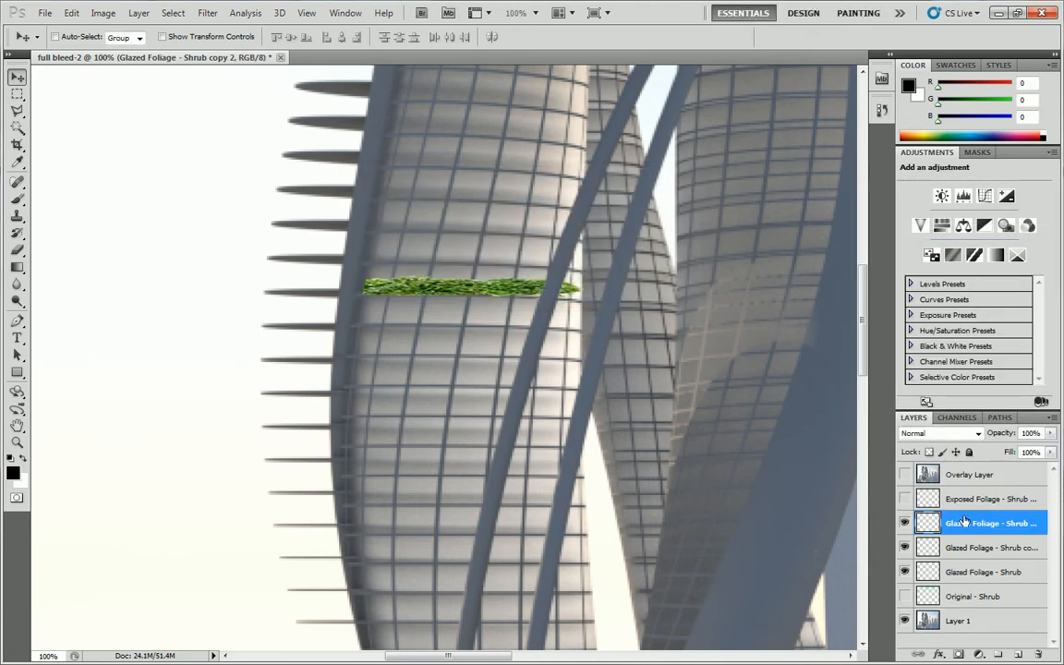
right_click(901, 517)
left_click(905, 224)
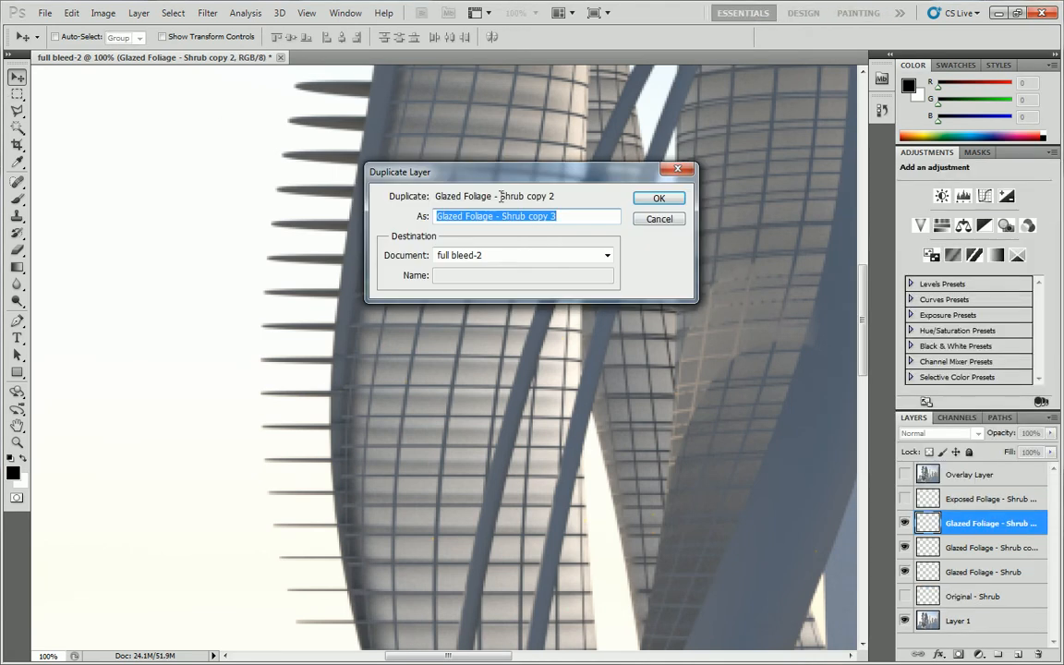
left_click(656, 200)
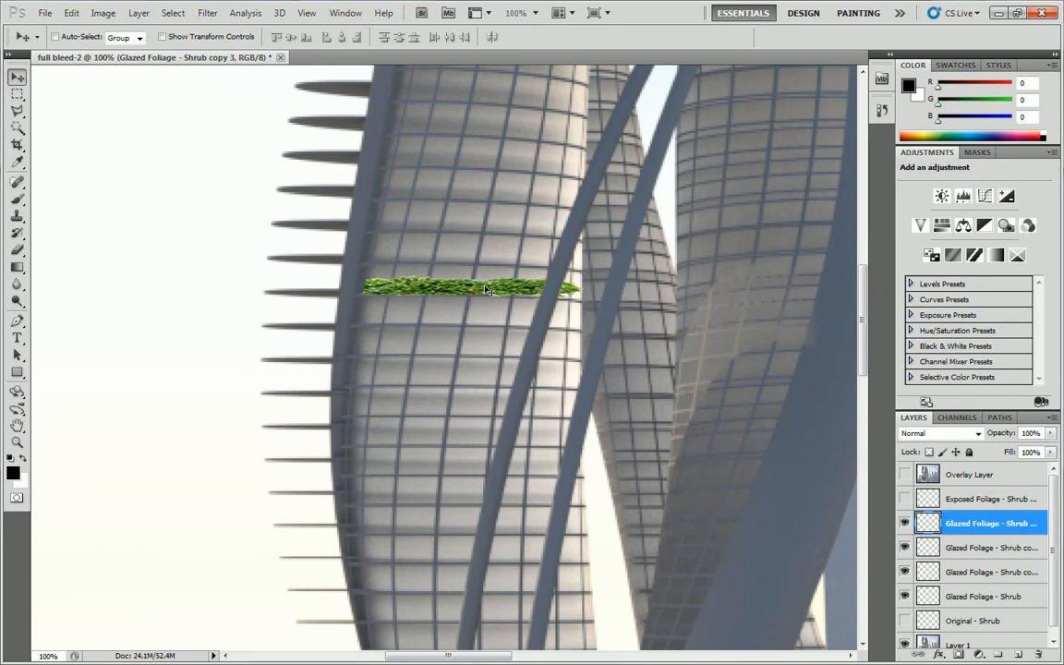
Move the first and second Glazed Foliage - Shrub copies onto the two floors directly above the original strip, nudging the second into alignment.
left_click(956, 576)
left_click_drag(501, 290, 505, 255)
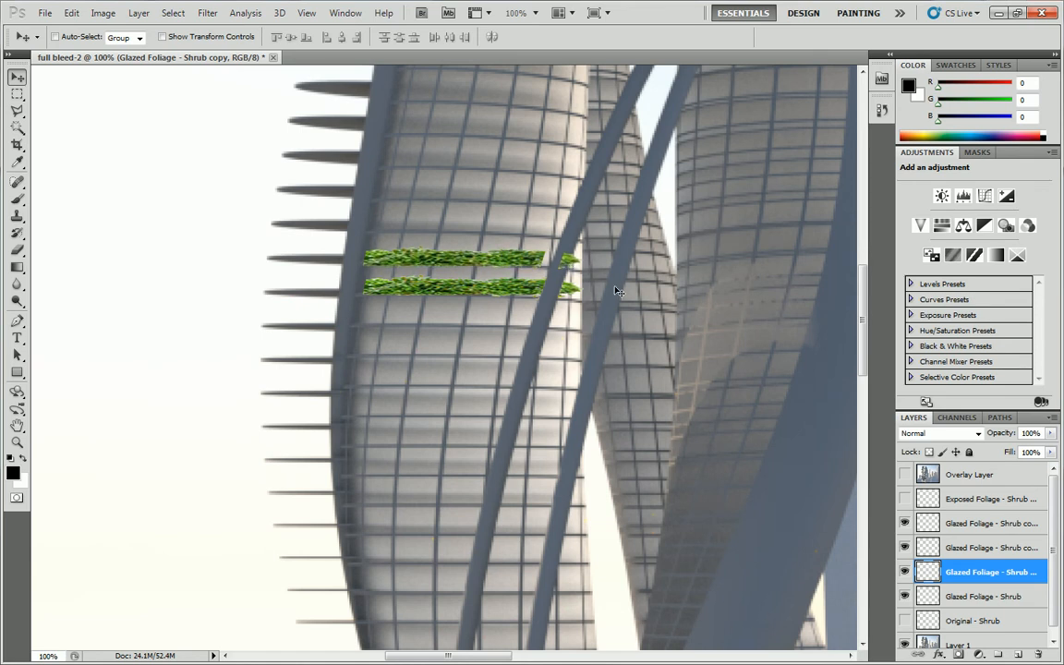
left_click_drag(917, 570, 972, 545)
left_click_drag(505, 264, 507, 195)
key("Up")
key("Right")
key("Right")
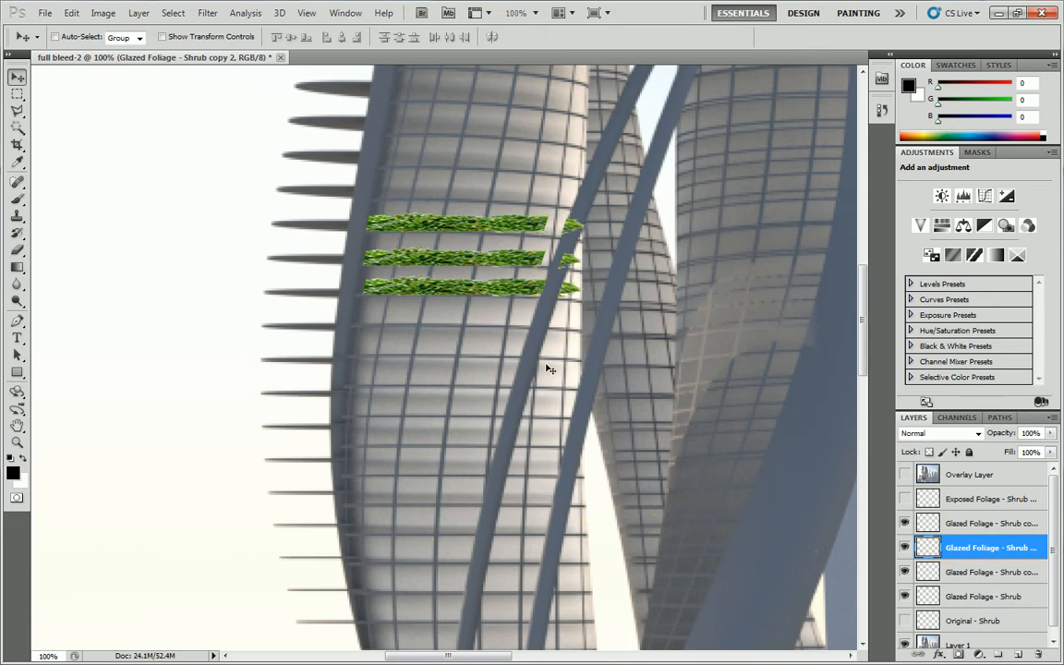
Move Glazed Foliage - Shrub copy 3 onto the glazed floor three levels above the original shrub strip.
left_click(16, 93)
left_click_drag(540, 318, 531, 328)
left_click(1002, 528)
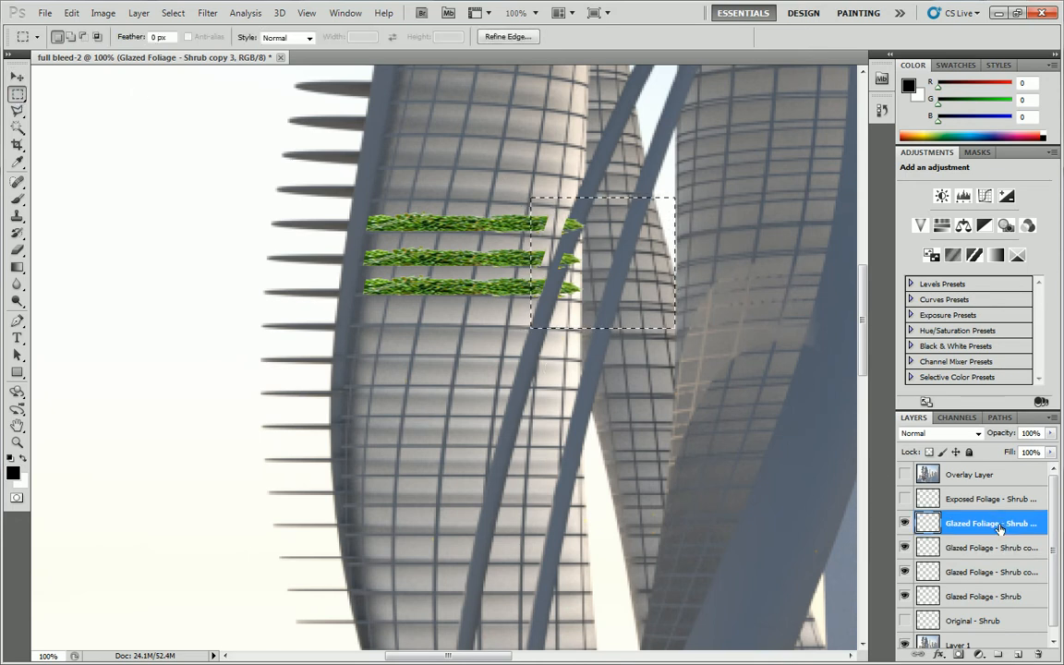
left_click(577, 248)
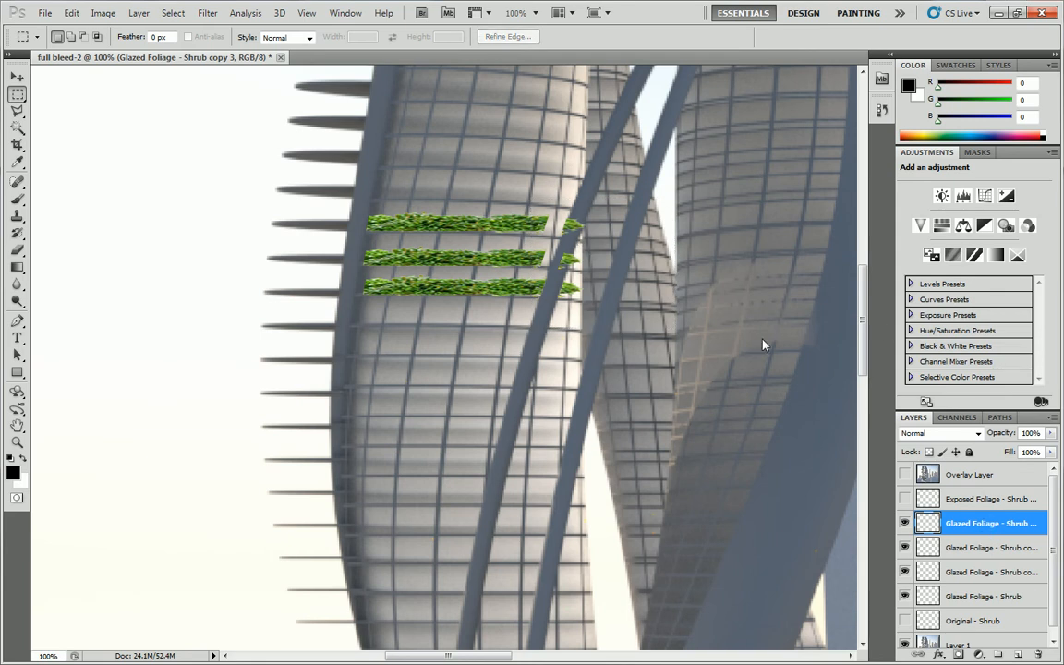
key("v")
left_click_drag(396, 259, 447, 182)
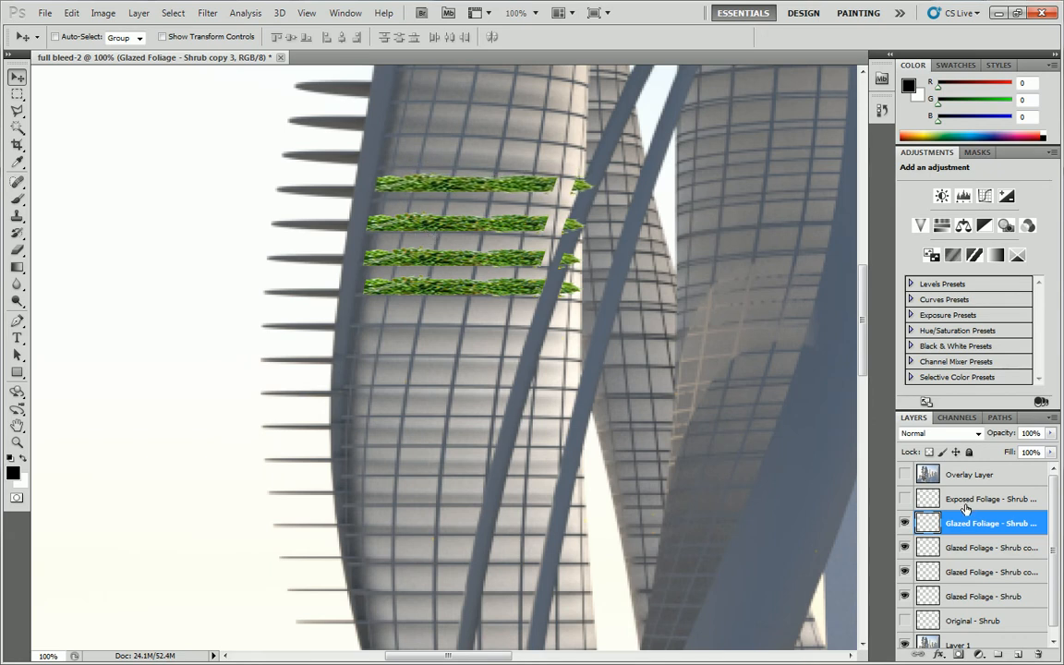
Nudge Glazed Foliage - Shrub copy 2 and the first copy slightly upward to align with their floor lines.
key("alt+bracketleft")
key("Up")
key("Up")
key("Up")
key("Up")
key("Up")
key("Up")
key("Up")
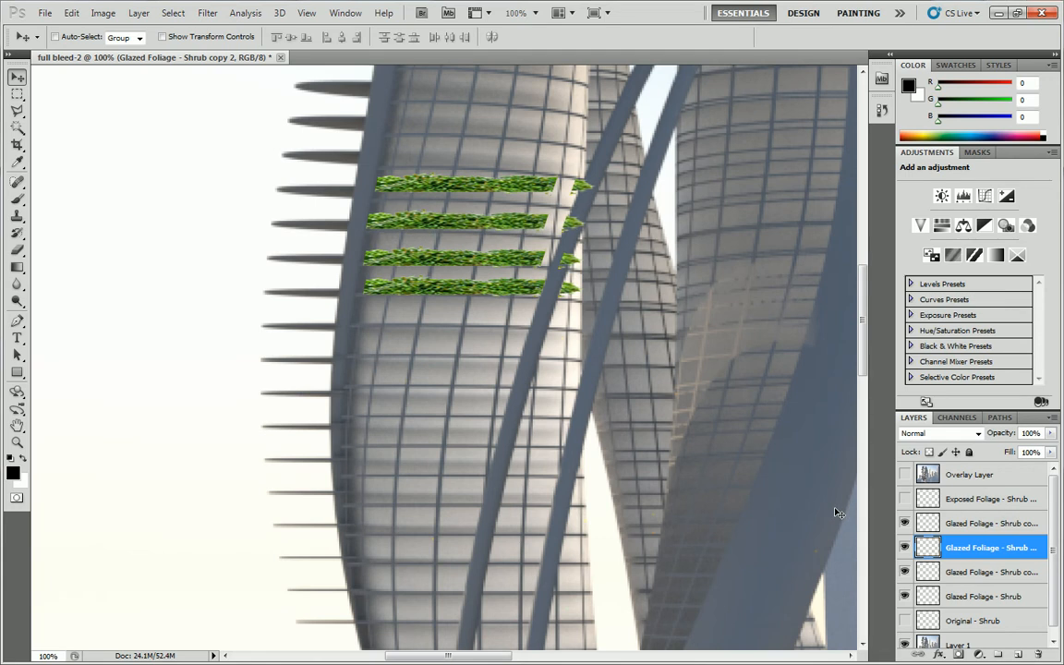
left_click(985, 572)
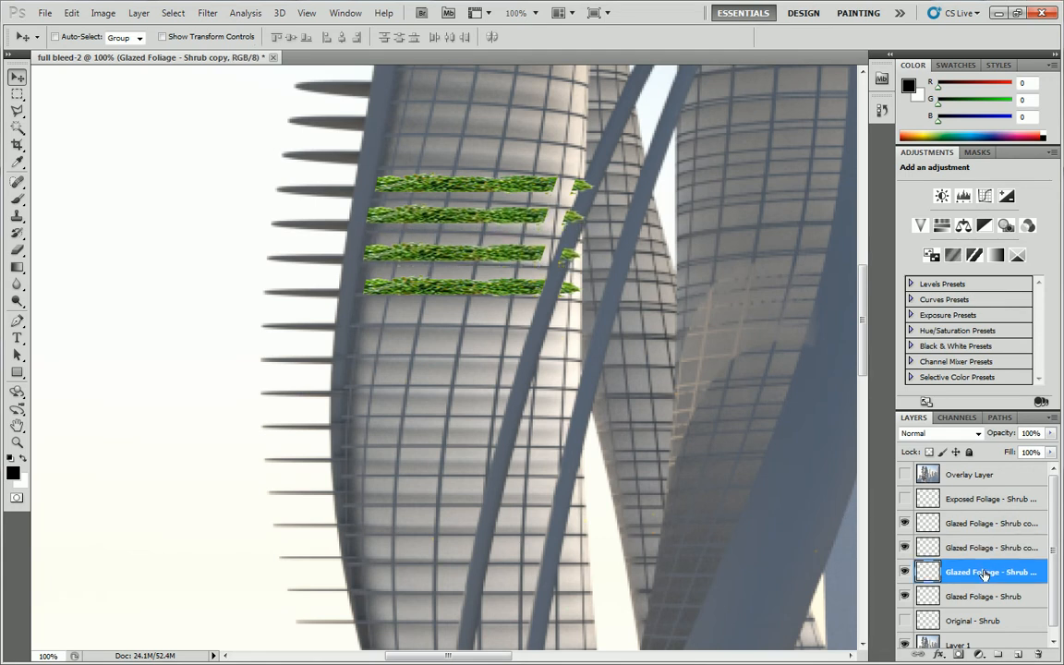
Merge the four Glazed Foliage - Shrub layers into a single layer.
left_click(17, 94)
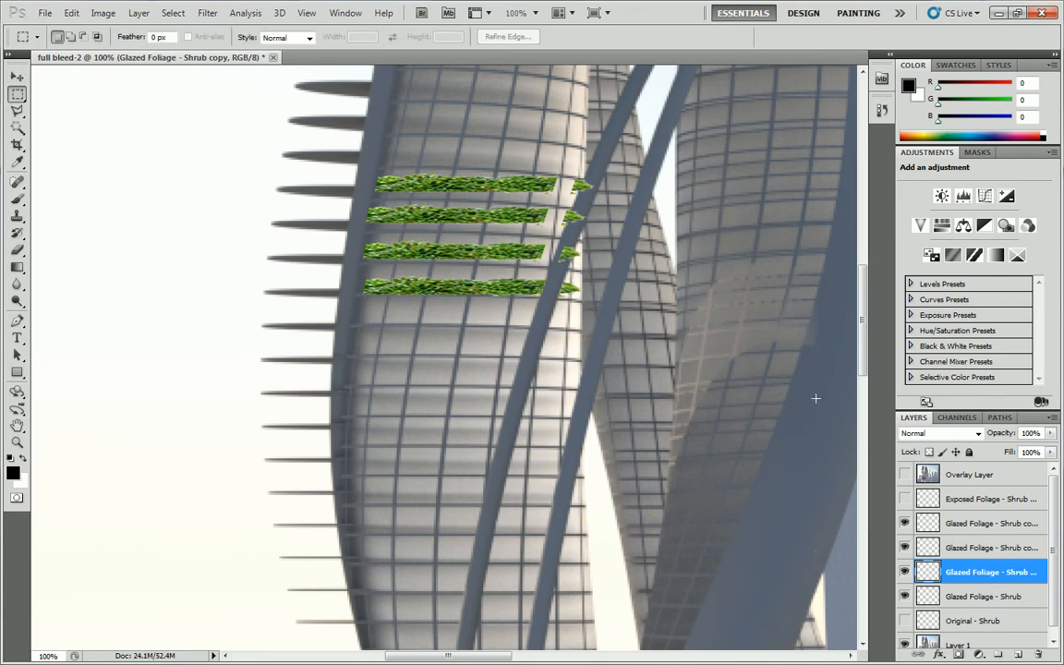
left_click(985, 523)
left_click(985, 595, "shift")
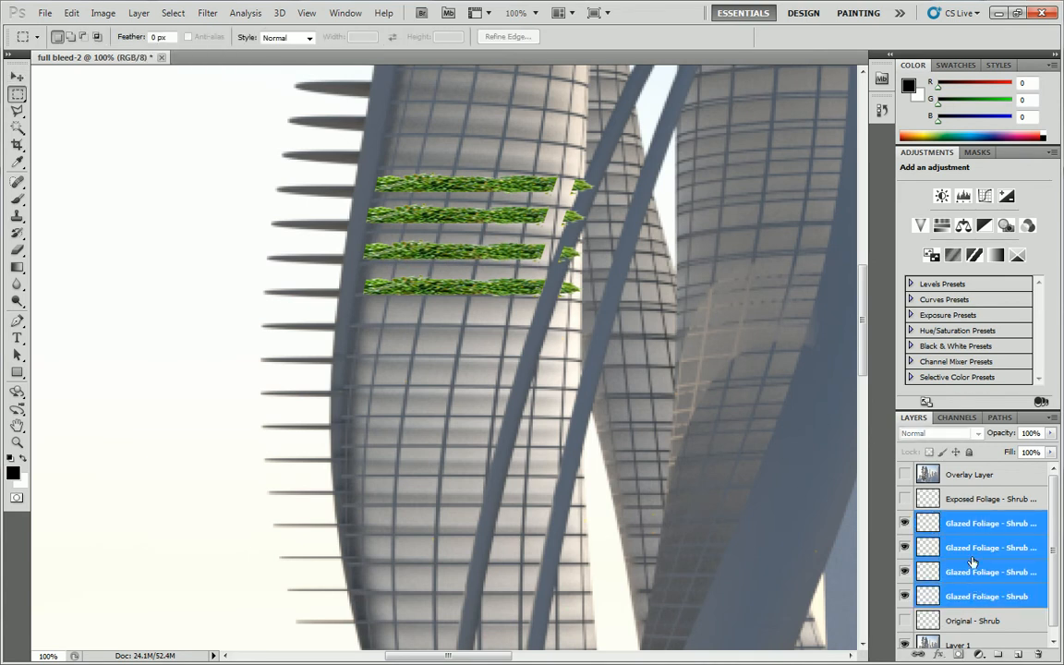
right_click(971, 561)
left_click(914, 512)
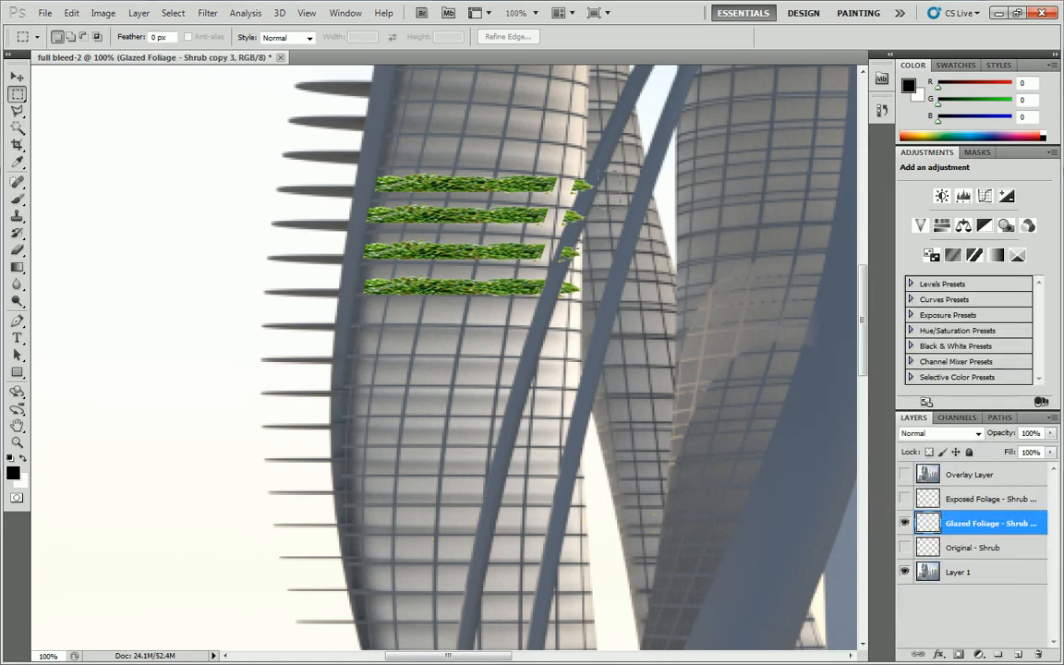
Delete the uneven right-hand ends of the four glazed shrub strips with a rectangular selection, and clear the selection.
left_click_drag(619, 171, 536, 306)
key("Delete")
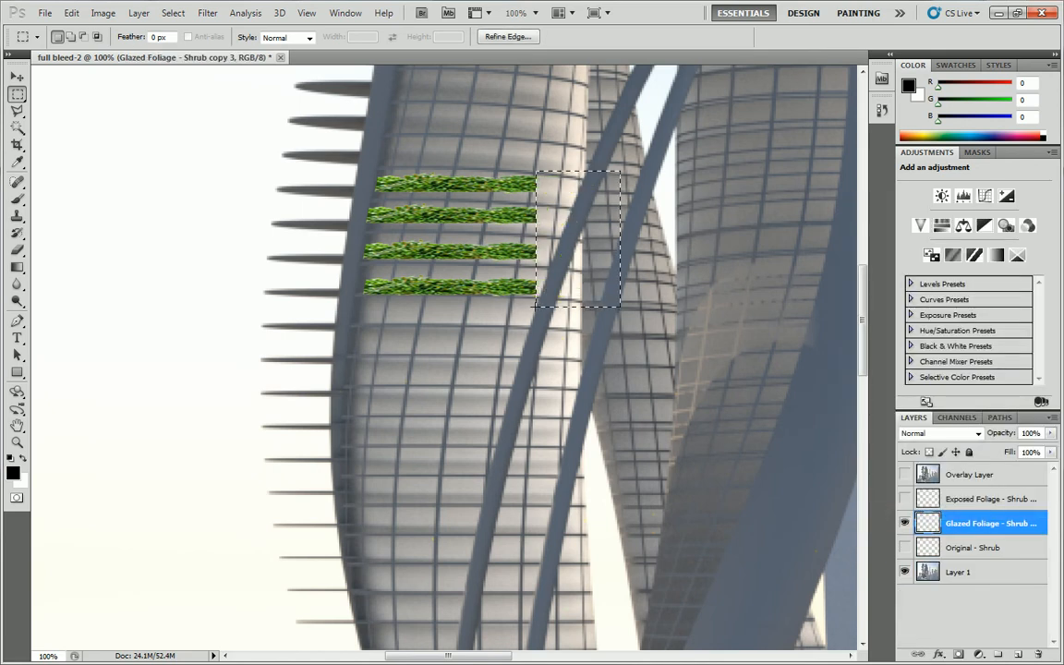
left_click(570, 214)
Distort the four glazed shrub strips to about 136.5% width, slanting them slightly downward so they span the tower's facade.
left_click_drag(582, 149, 479, 356)
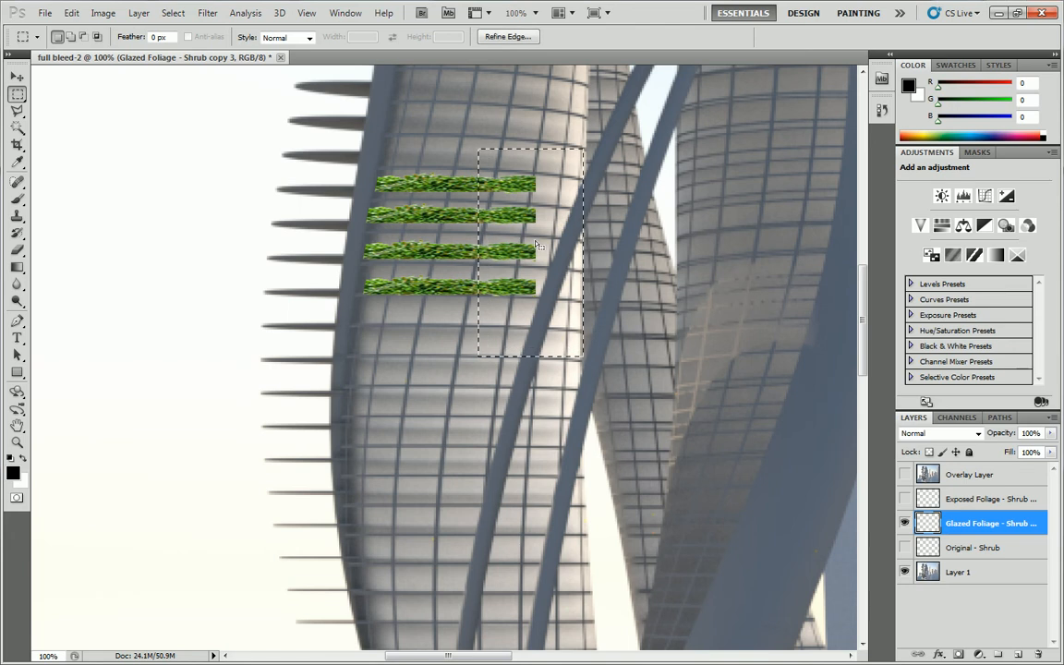
left_click_drag(345, 135, 619, 360)
right_click(519, 199)
left_click(563, 370)
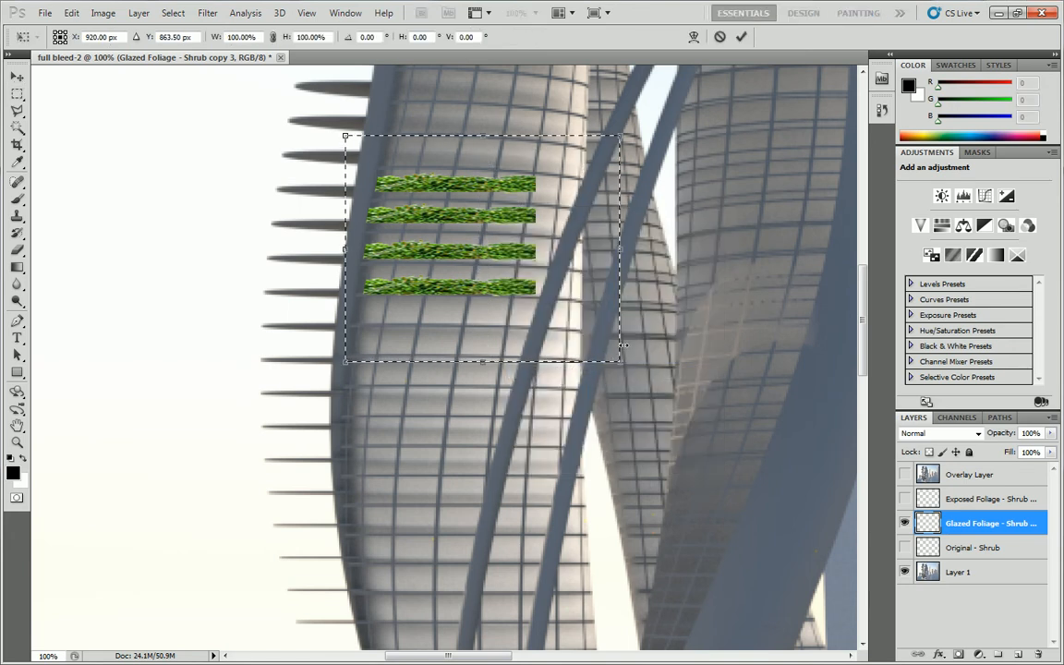
left_click_drag(619, 360, 710, 374)
left_click_drag(621, 137, 679, 148)
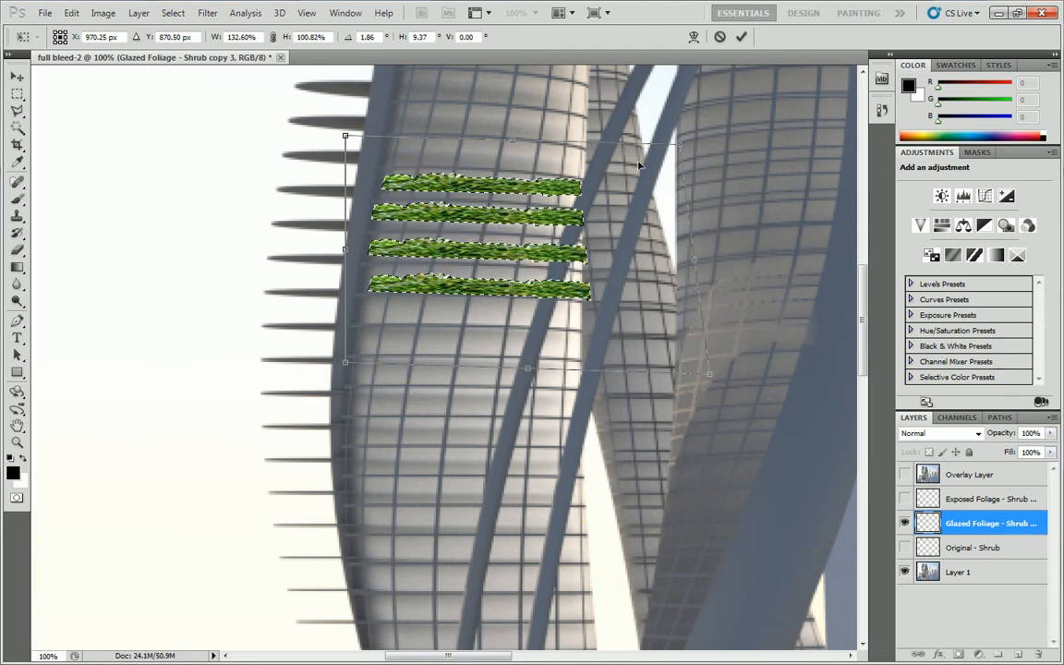
left_click_drag(345, 248, 336, 247)
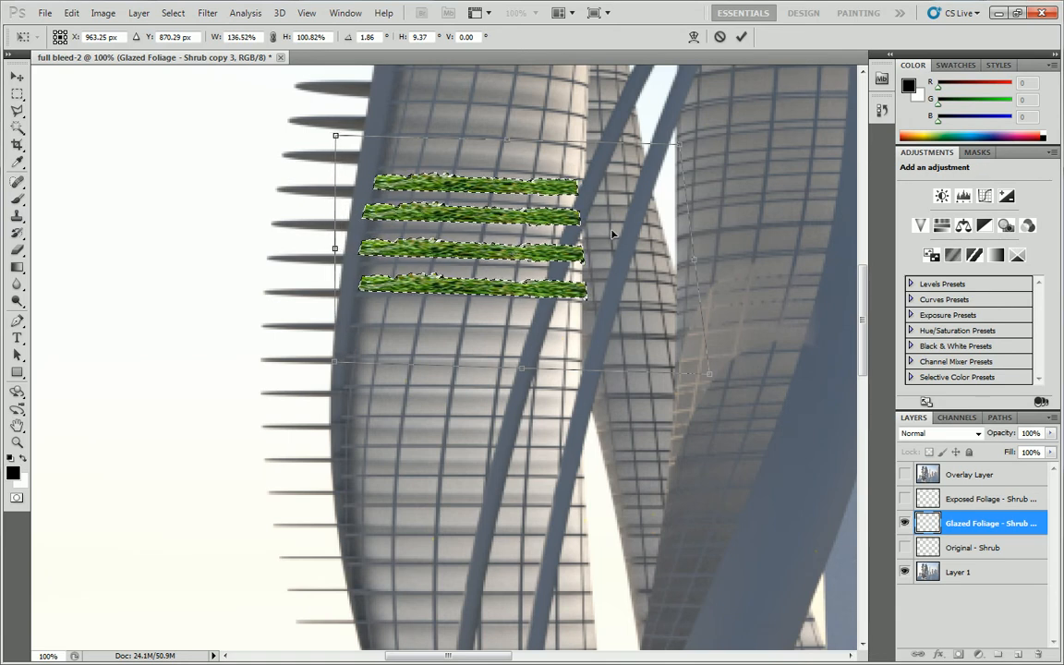
key("Return")
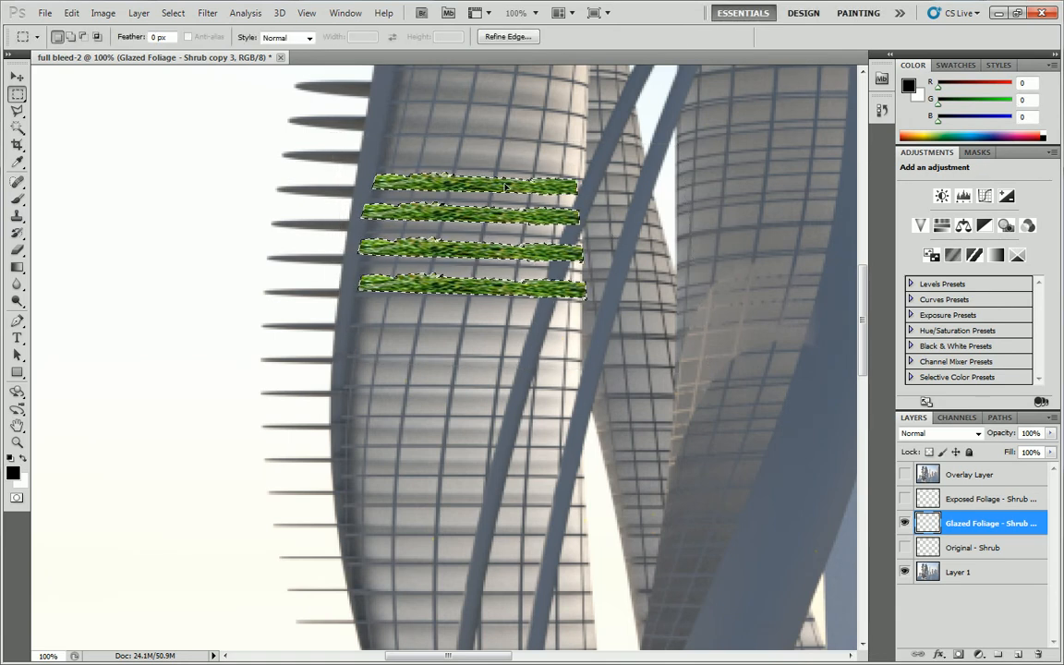
key("ctrl+d")
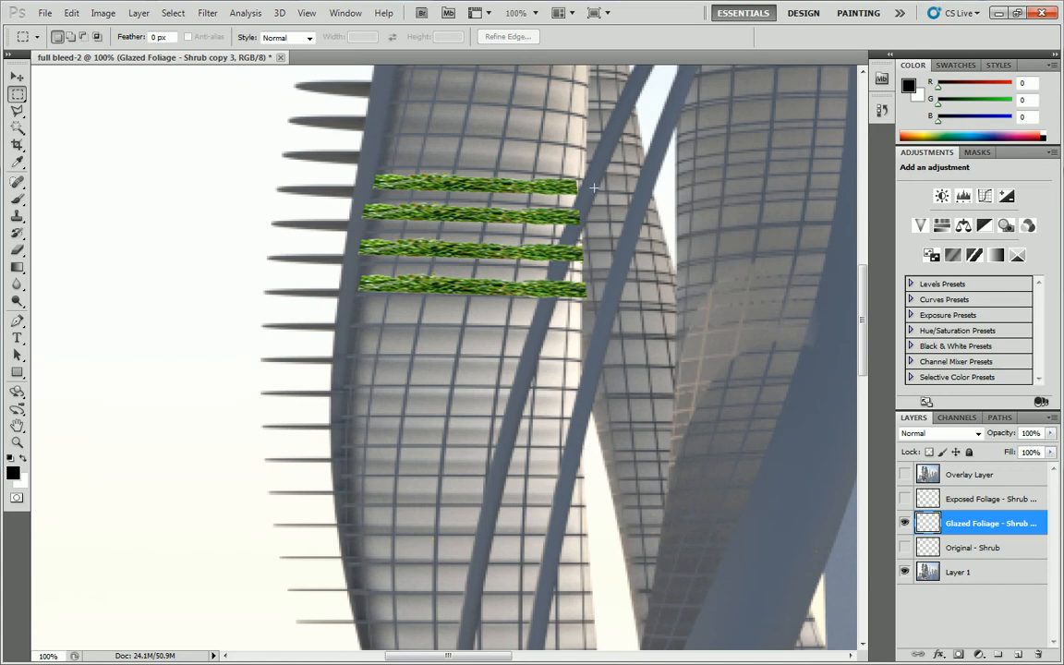
Trim the lower edge of the topmost glazed shrub strip along a polygonal lasso selection, and deselect.
left_click(20, 111)
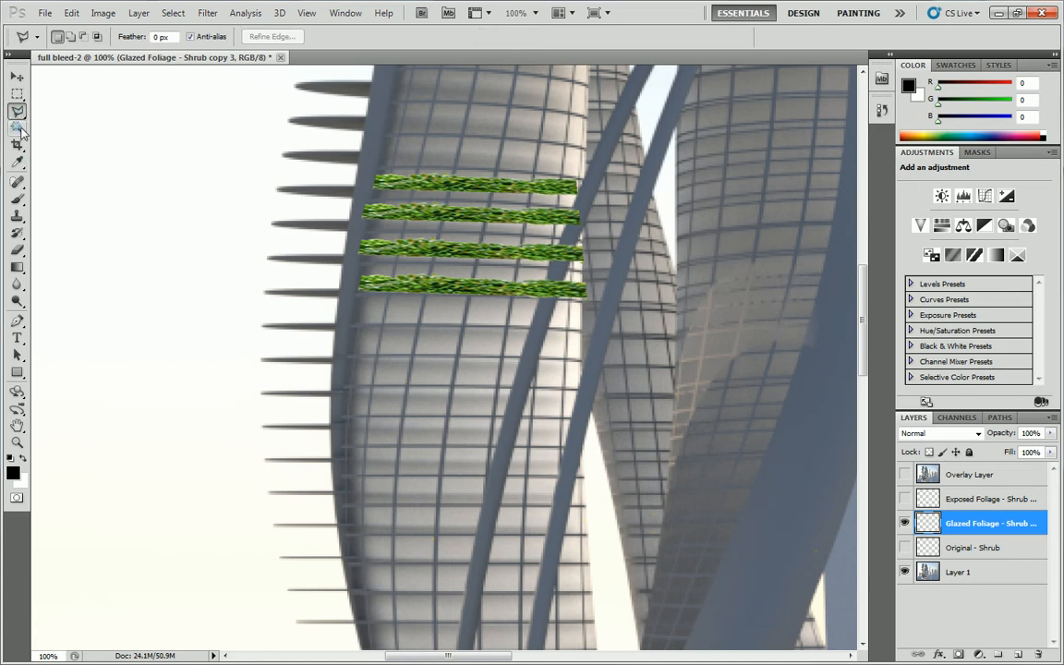
left_click(585, 197)
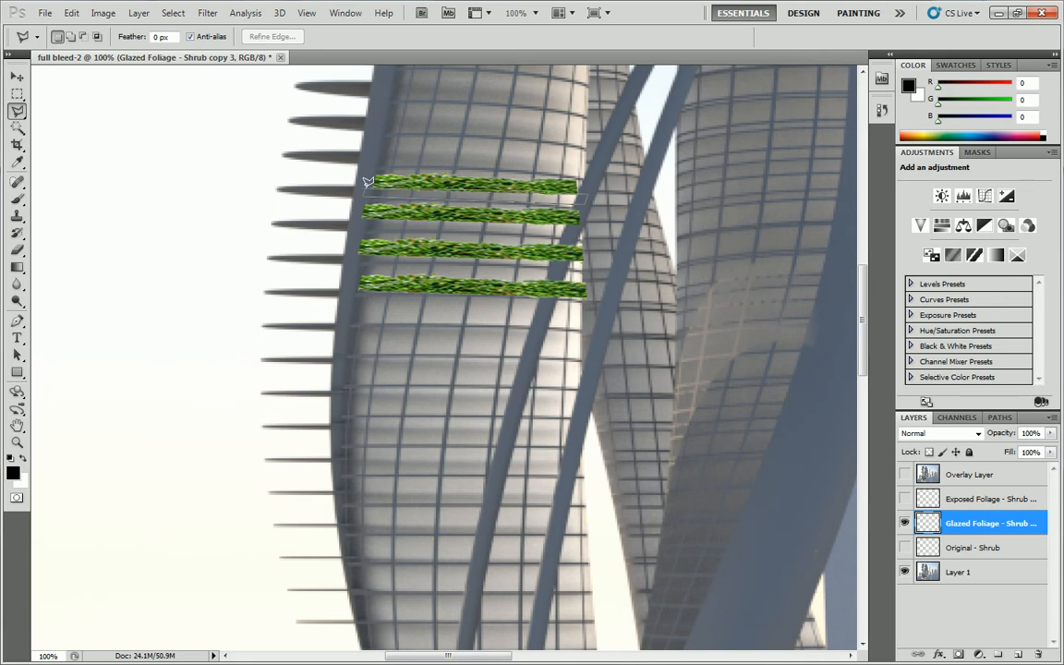
left_click(365, 182)
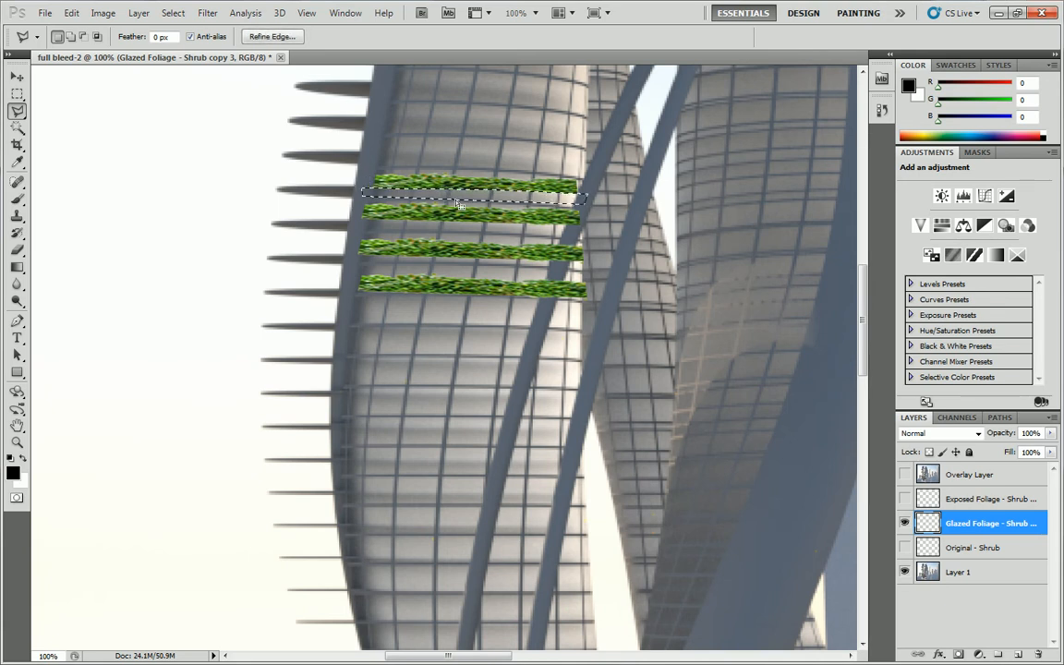
key("ctrl+d")
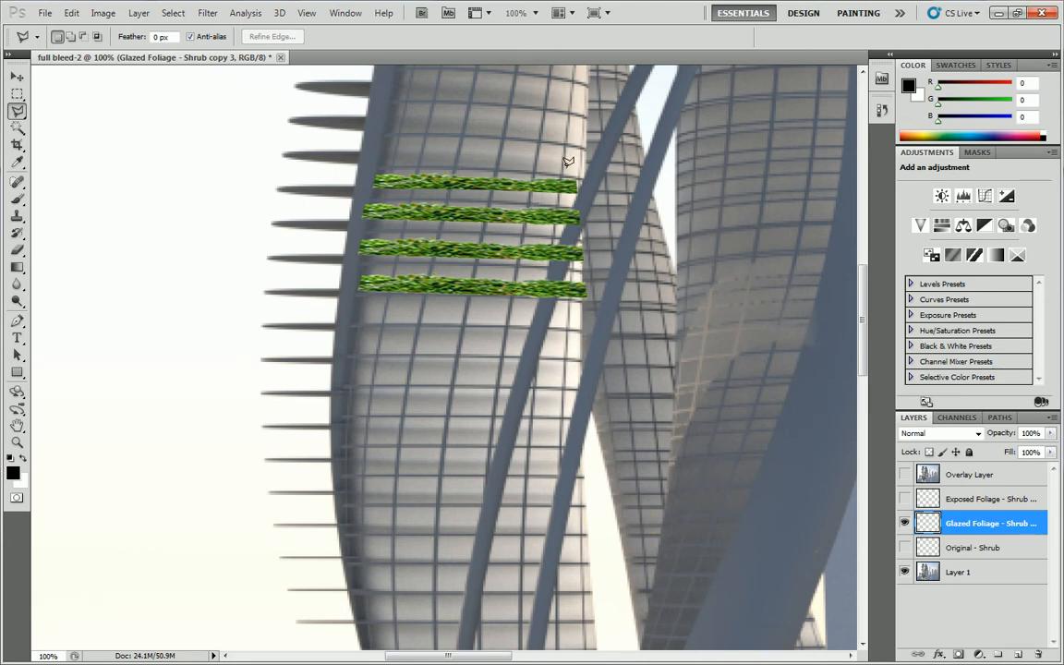
Preview the glazed strips through the Overlay Layer, then hide it again and show the Exposed Foliage layer.
left_click(904, 474)
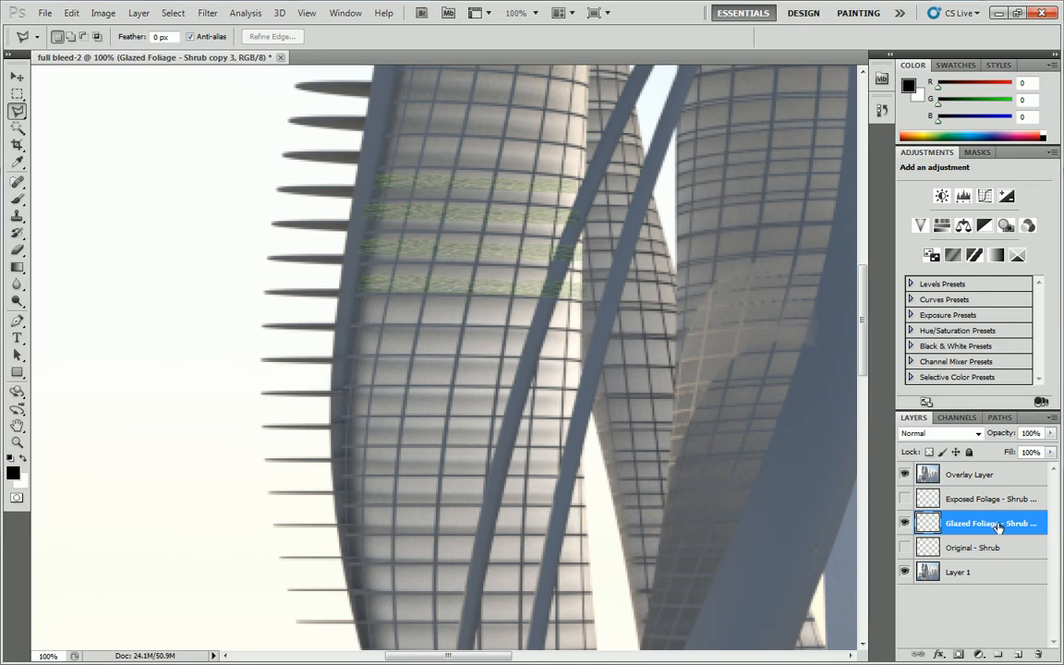
left_click(905, 499)
left_click(905, 499)
left_click(905, 499)
left_click(905, 474)
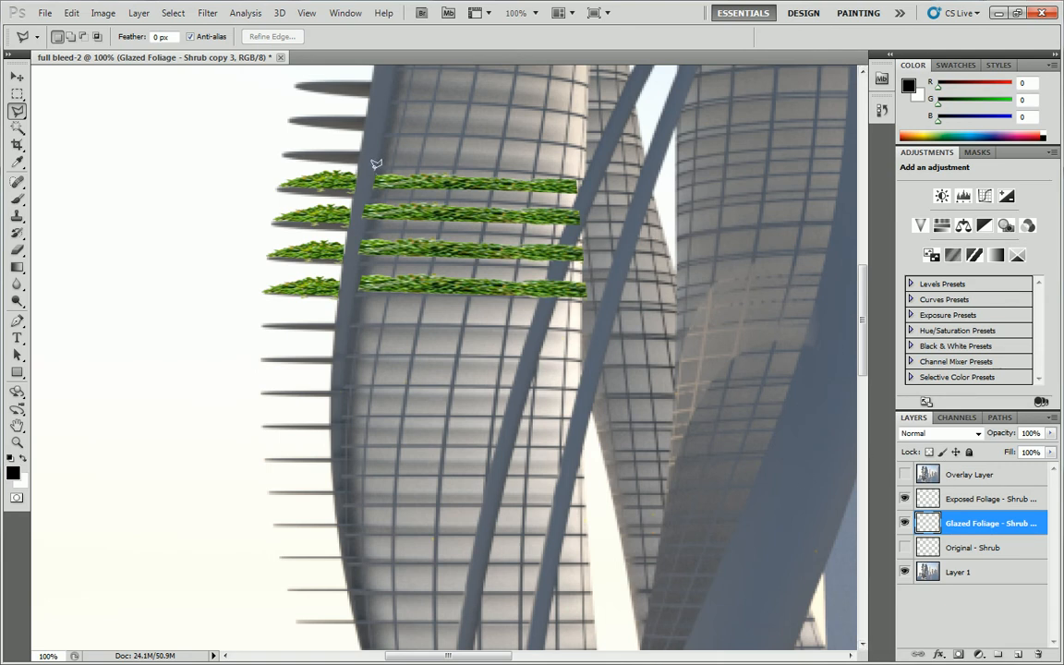
Delete the left ends of the glazed shrub strips where they cover the tower's vertical edge column, and deselect.
left_click(381, 192)
left_click(352, 295)
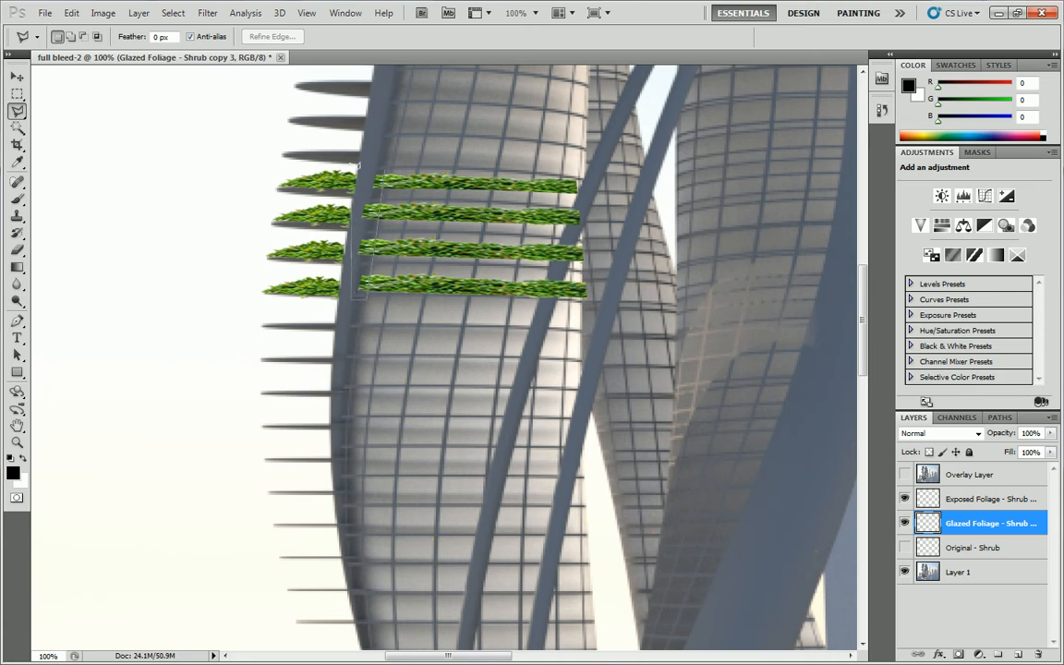
left_click(386, 165)
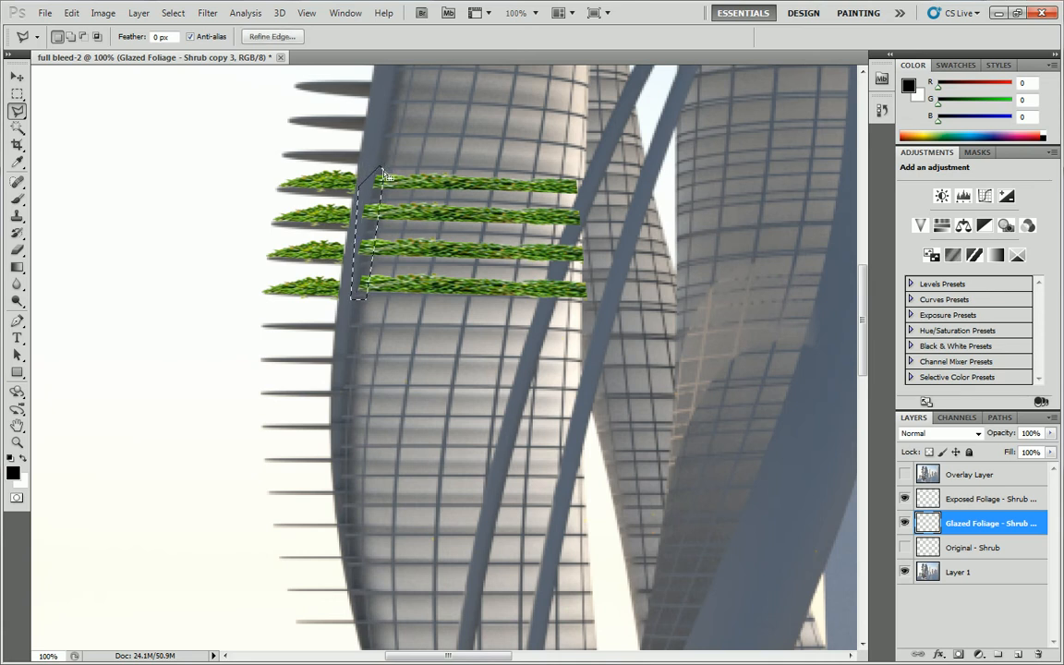
key("Delete")
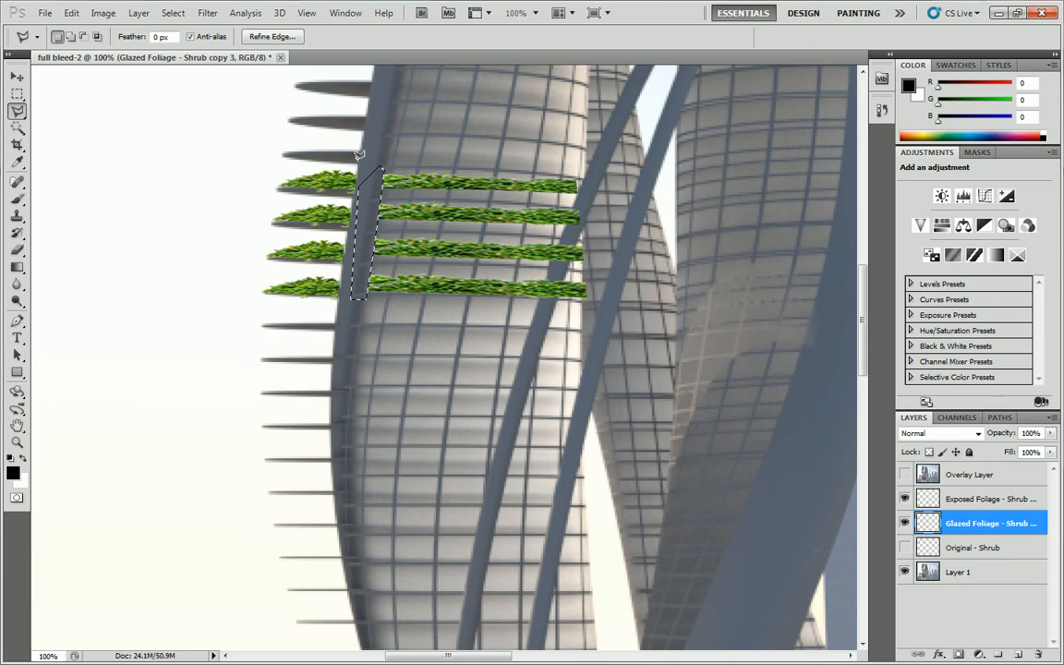
key("ctrl+d")
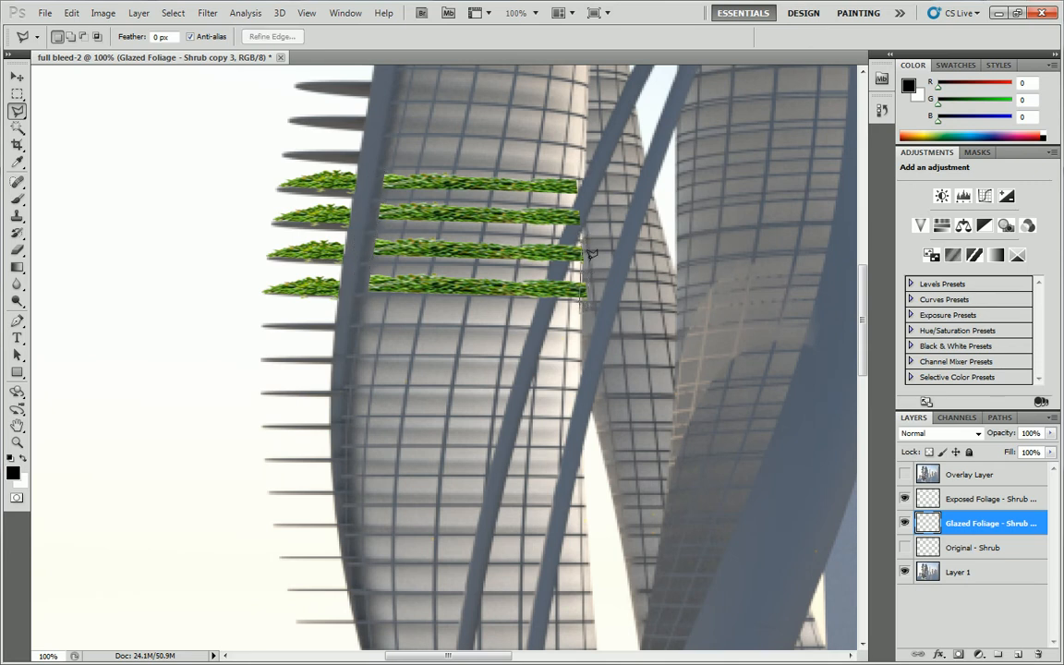
Trim the right ends of the lower glazed shrub strips to the tower's facade edge, and deselect.
left_click(582, 236)
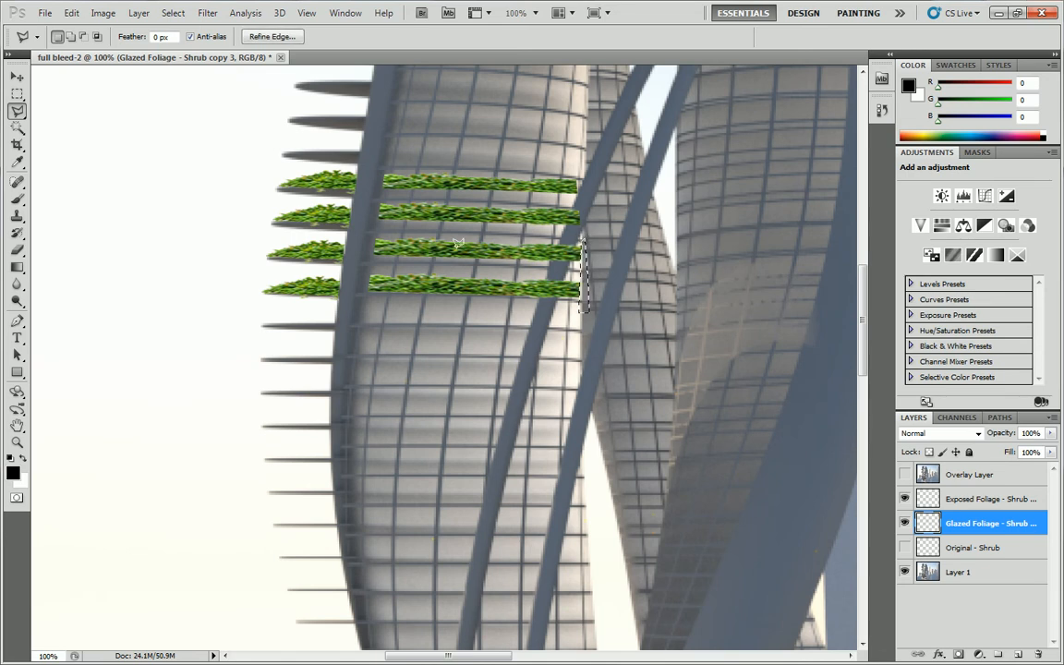
left_click(17, 93)
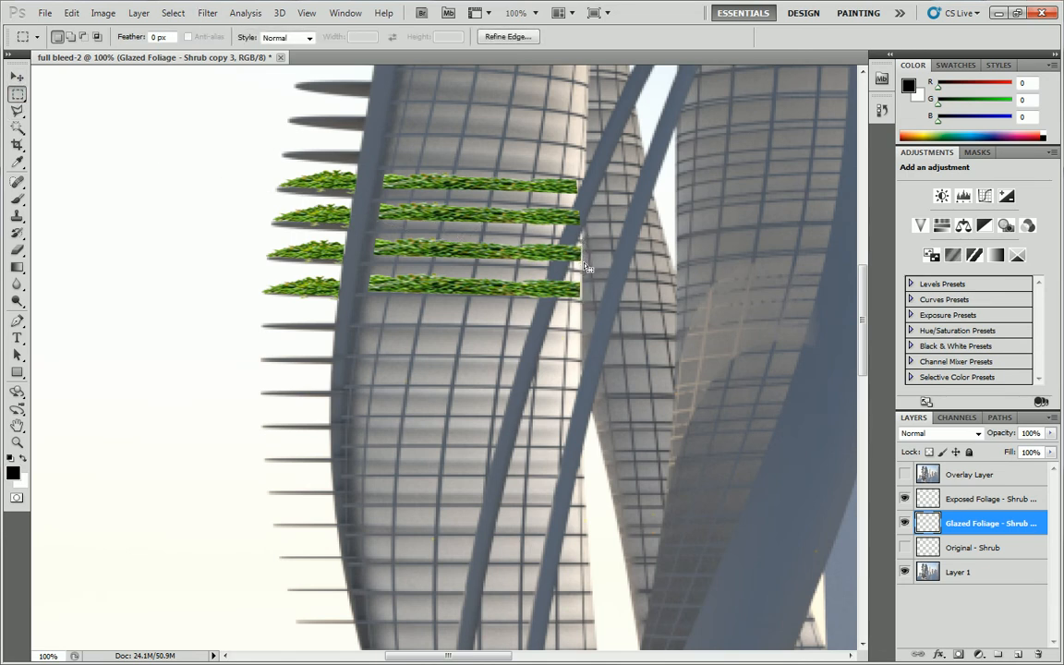
key("ctrl+d")
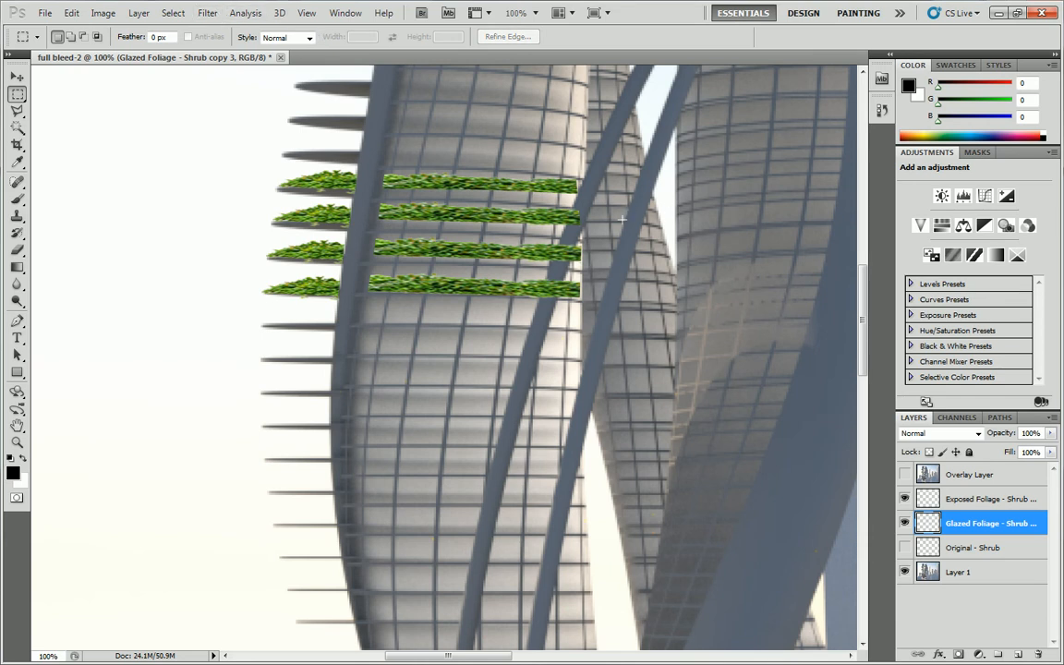
Try a Gaussian Blur with a 2.9-pixel radius on the merged glazed foliage layer.
left_click(206, 13)
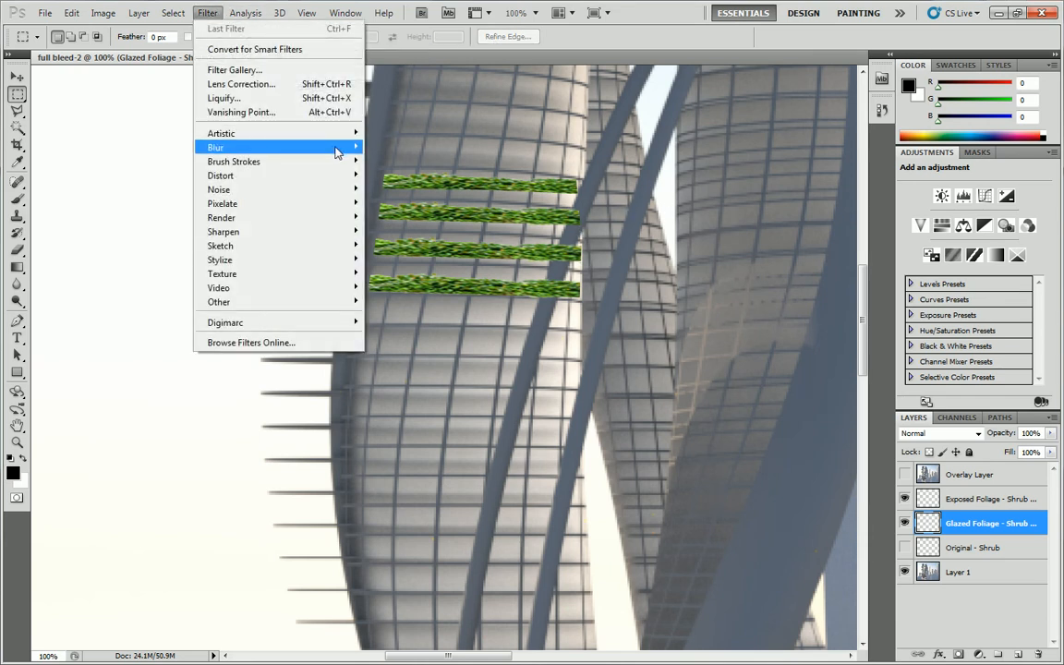
mouse_move(337, 153)
left_click(147, 183)
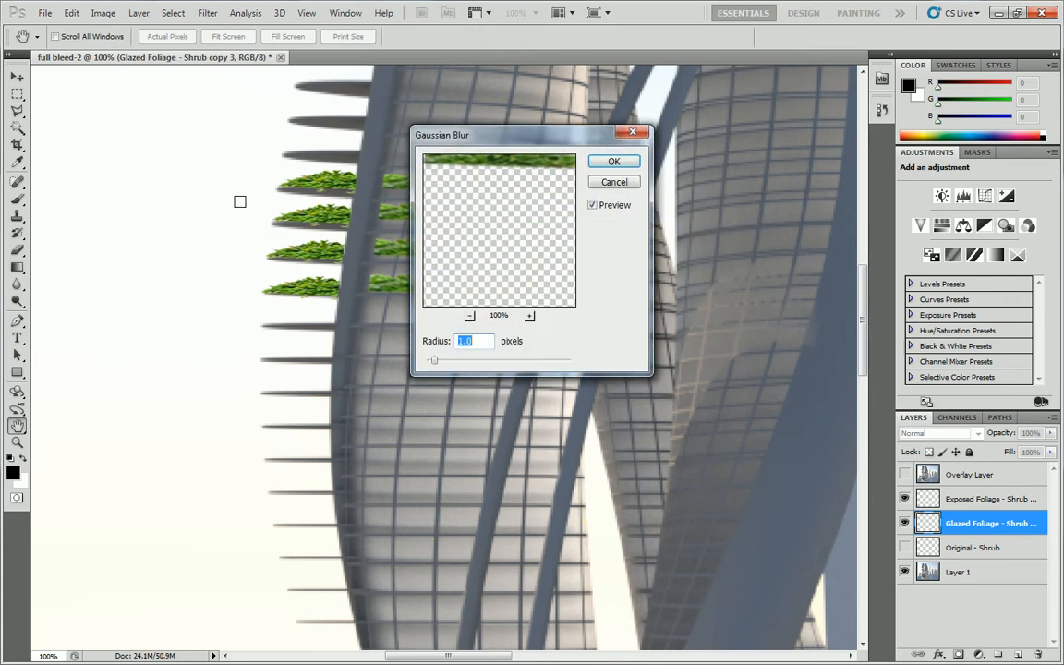
left_click_drag(515, 224, 487, 251)
key("Up")
key("Up")
key("Up")
key("Up")
key("Up")
key("Up")
key("Up")
key("Up")
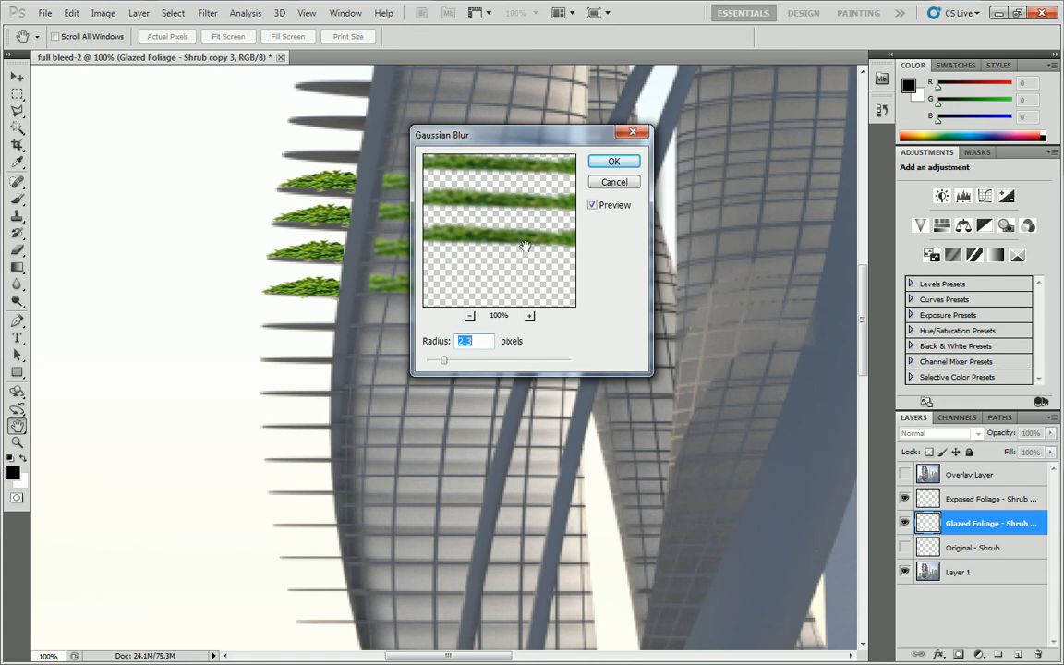
key("Up")
key("Up")
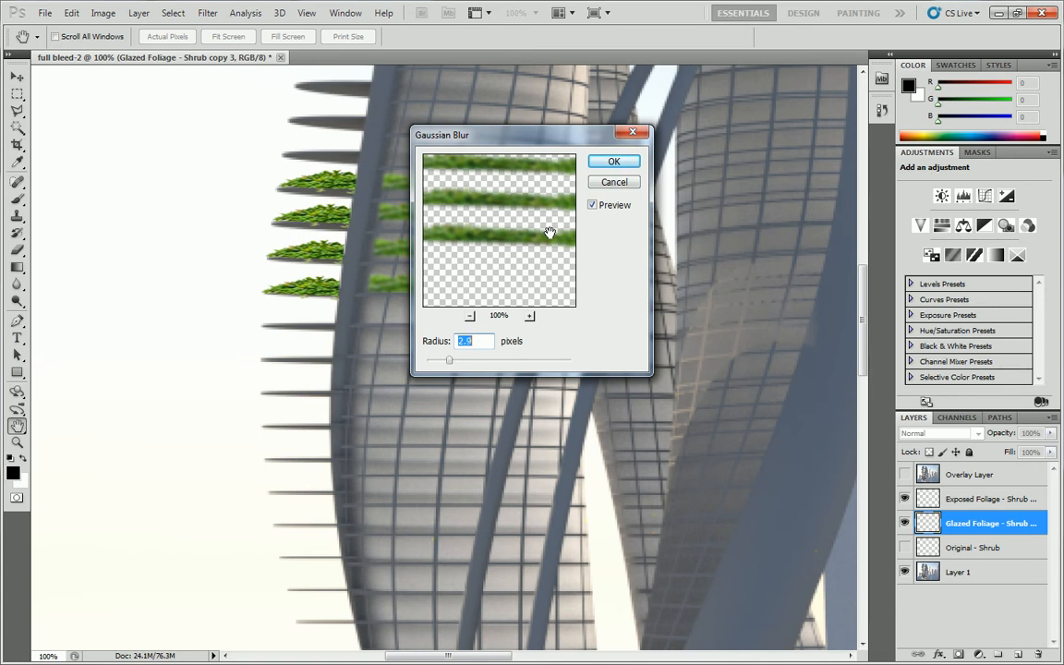
left_click(614, 161)
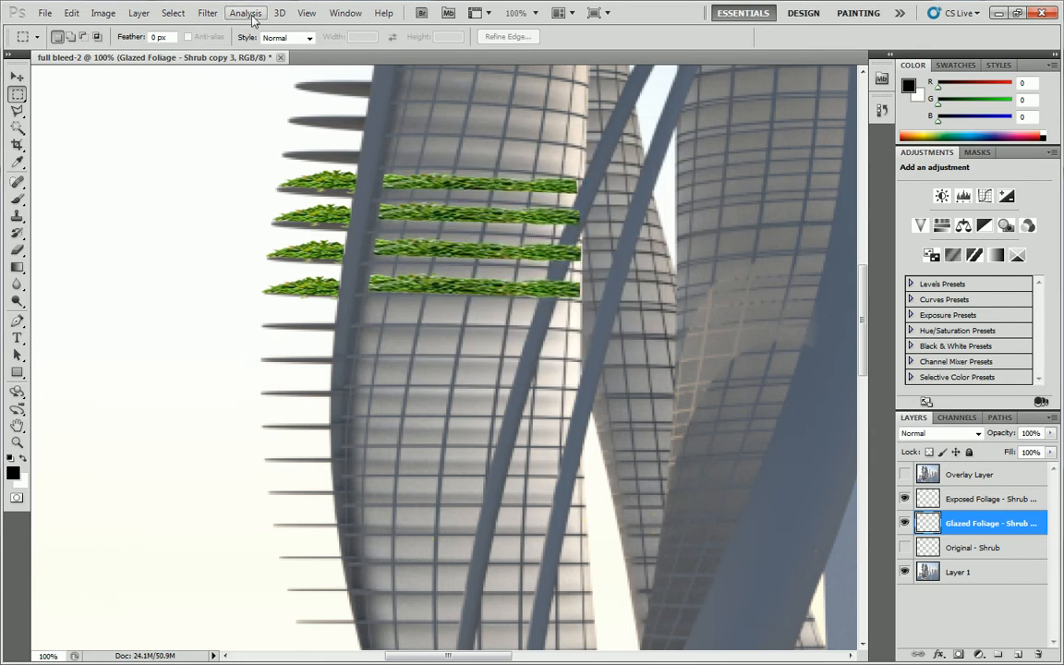
Select the empty area surrounding the glazed shrub strips with the Magic Wand.
left_click(174, 13)
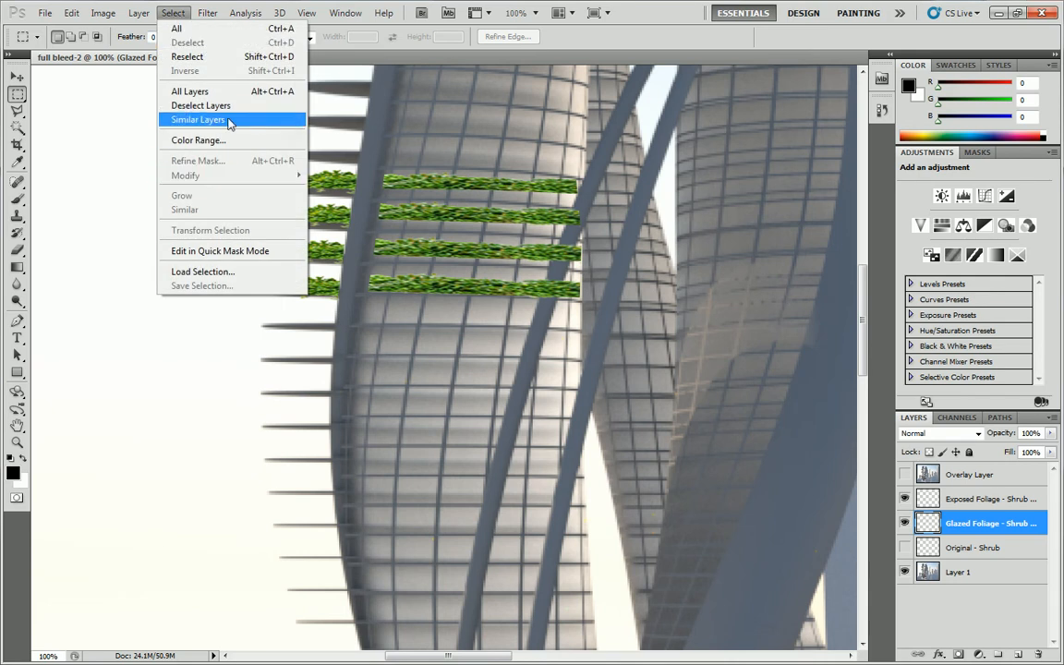
left_click(19, 128)
left_click(473, 122)
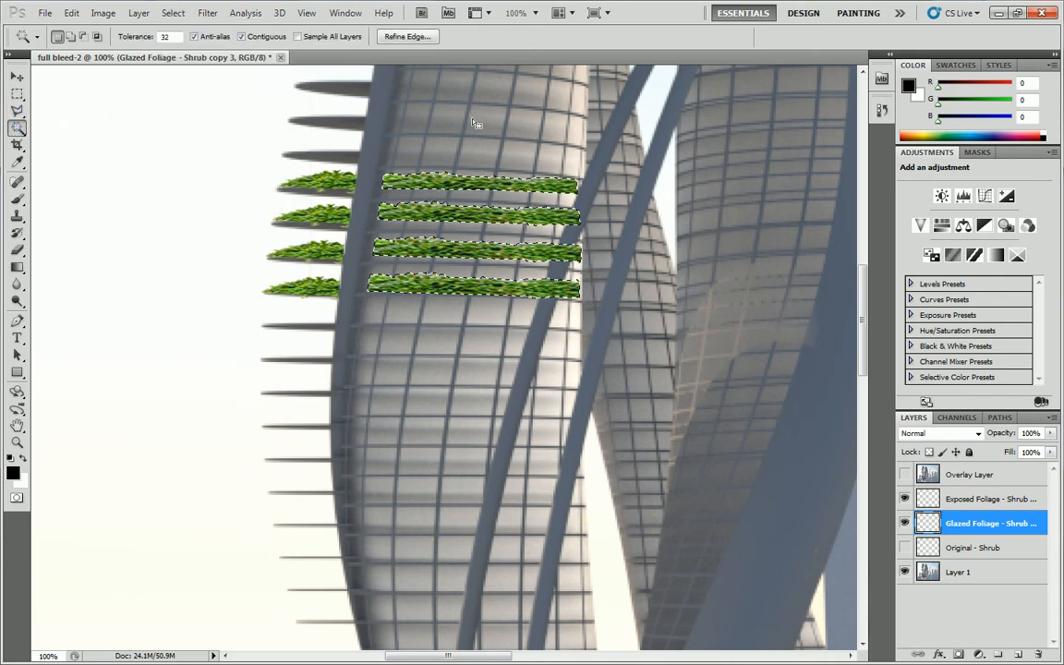
right_click(467, 148)
key("Escape")
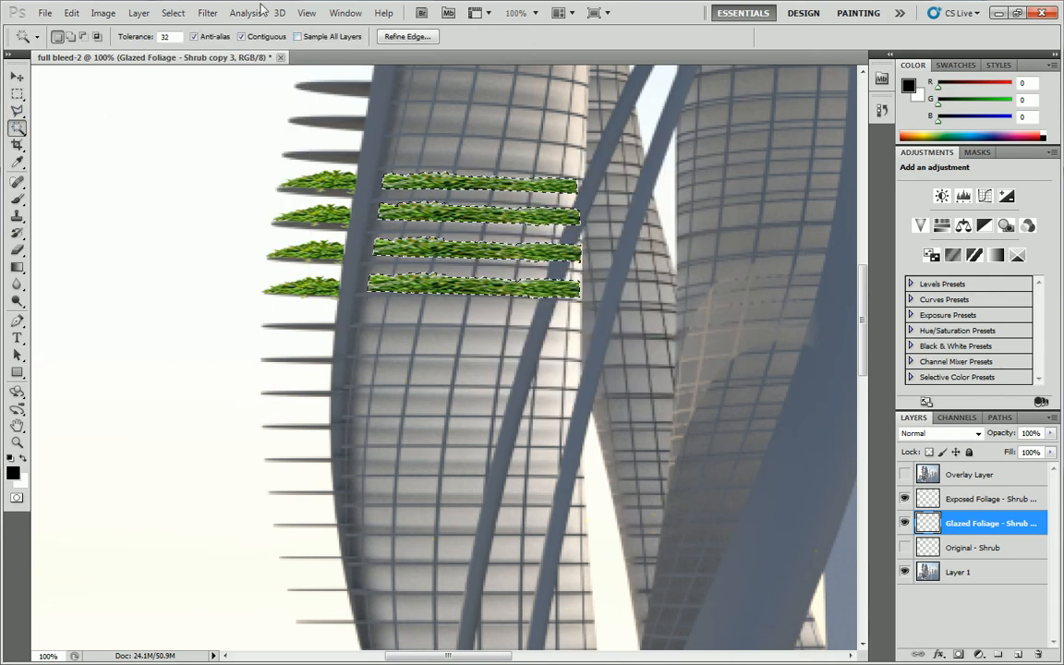
Feather the selection around the glazed shrub strips with a radius of 1 pixel.
left_click(207, 13)
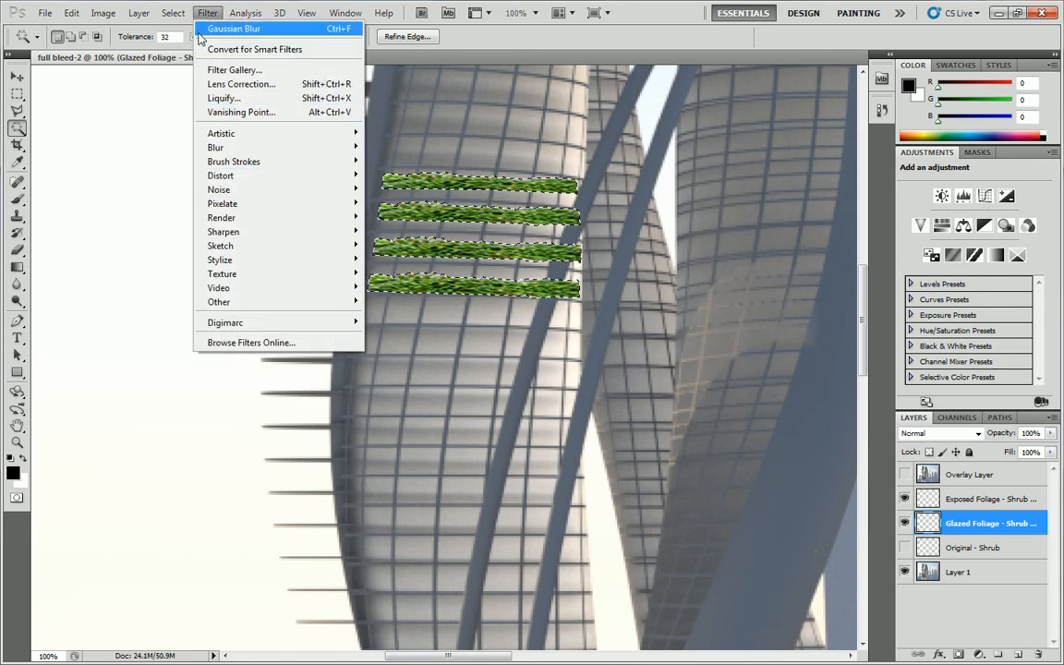
mouse_move(174, 13)
mouse_move(268, 175)
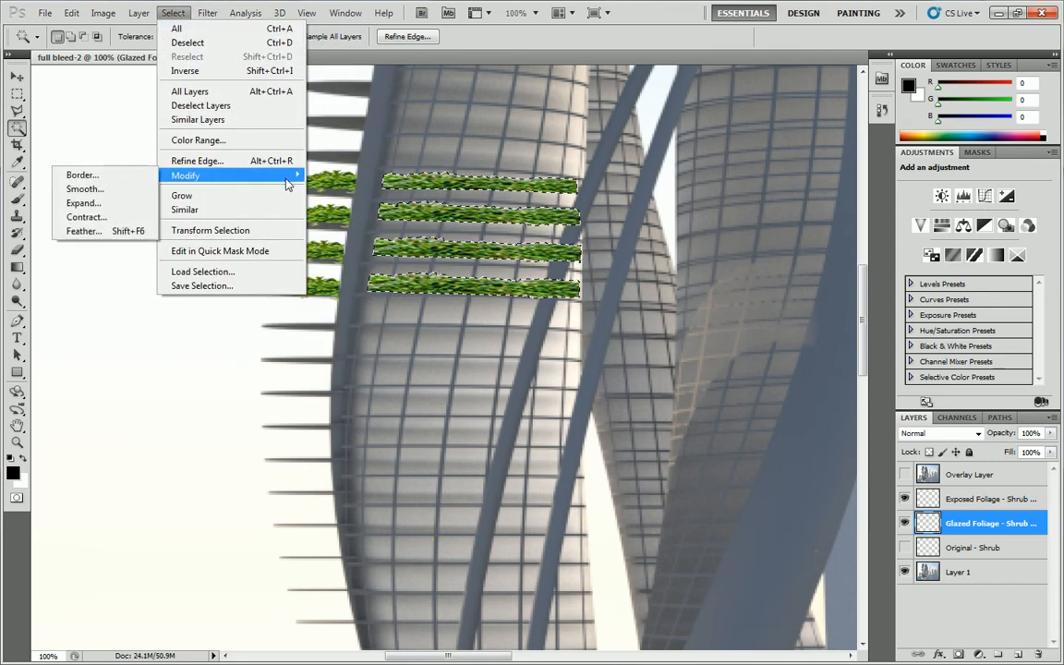
left_click(108, 232)
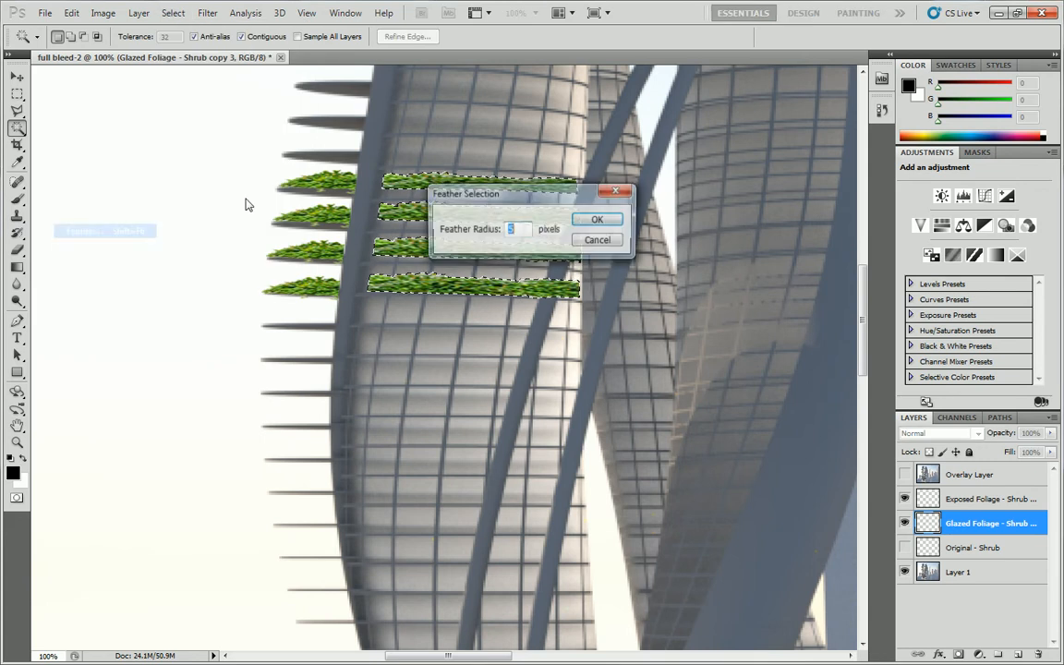
left_click_drag(507, 180, 742, 249)
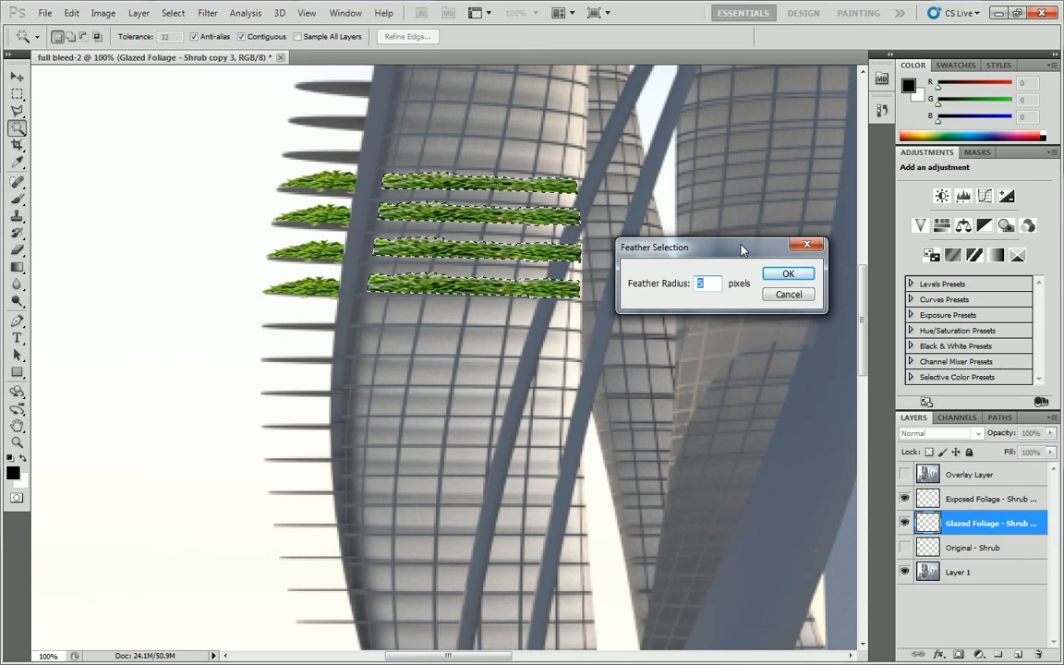
type("1")
left_click(788, 274)
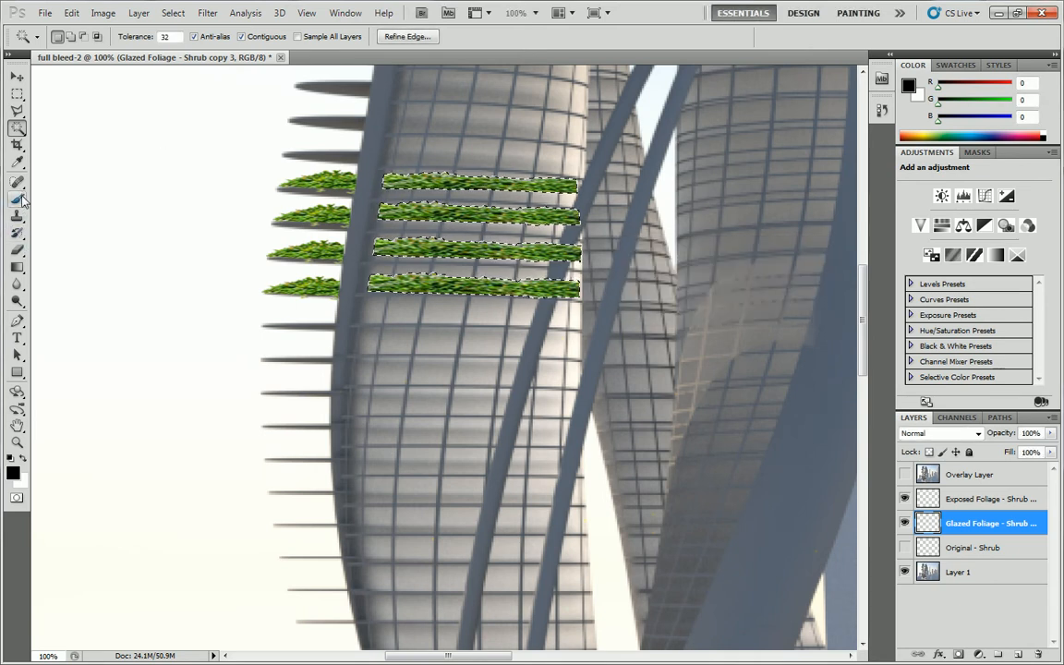
Set the Eraser to a hard round brush, 93 px in size with 100% hardness.
left_click(17, 250)
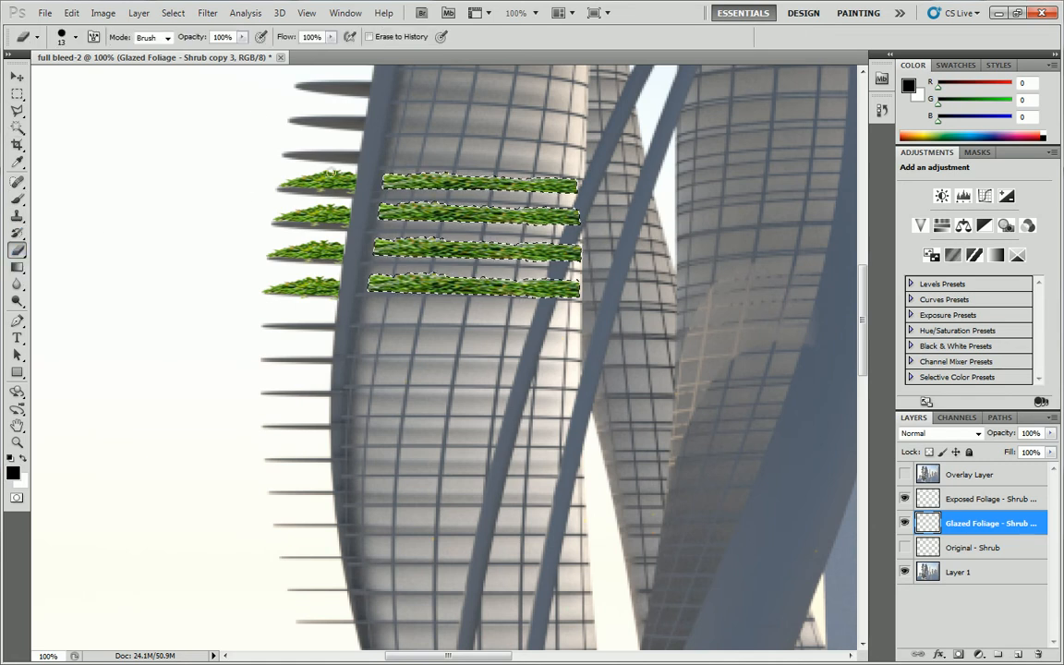
left_click(74, 38)
left_click(81, 138)
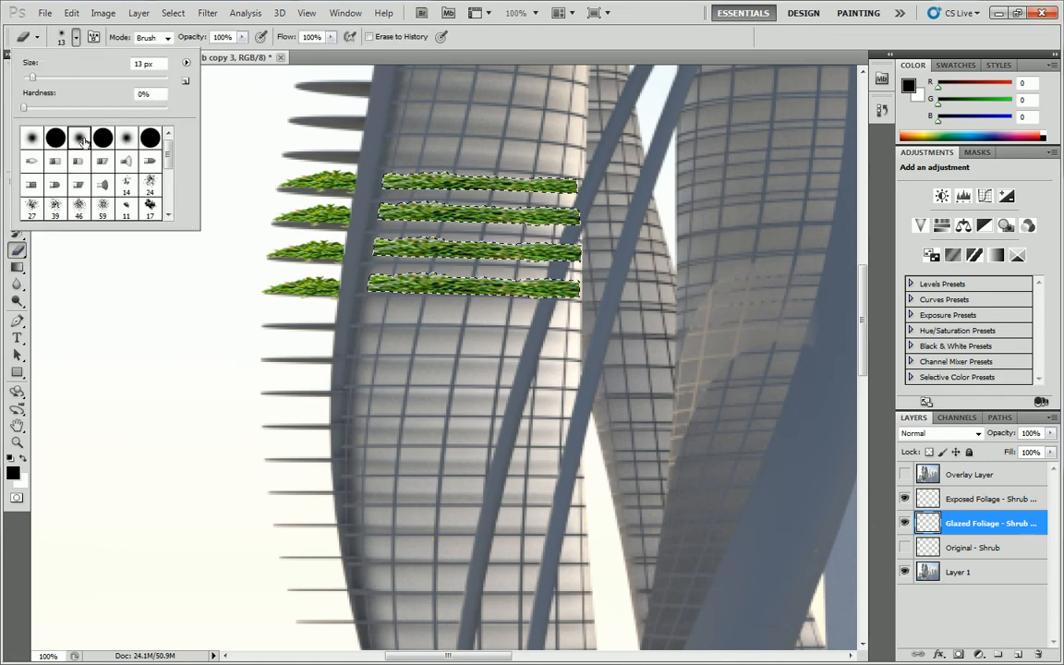
left_click(103, 138)
left_click(89, 80)
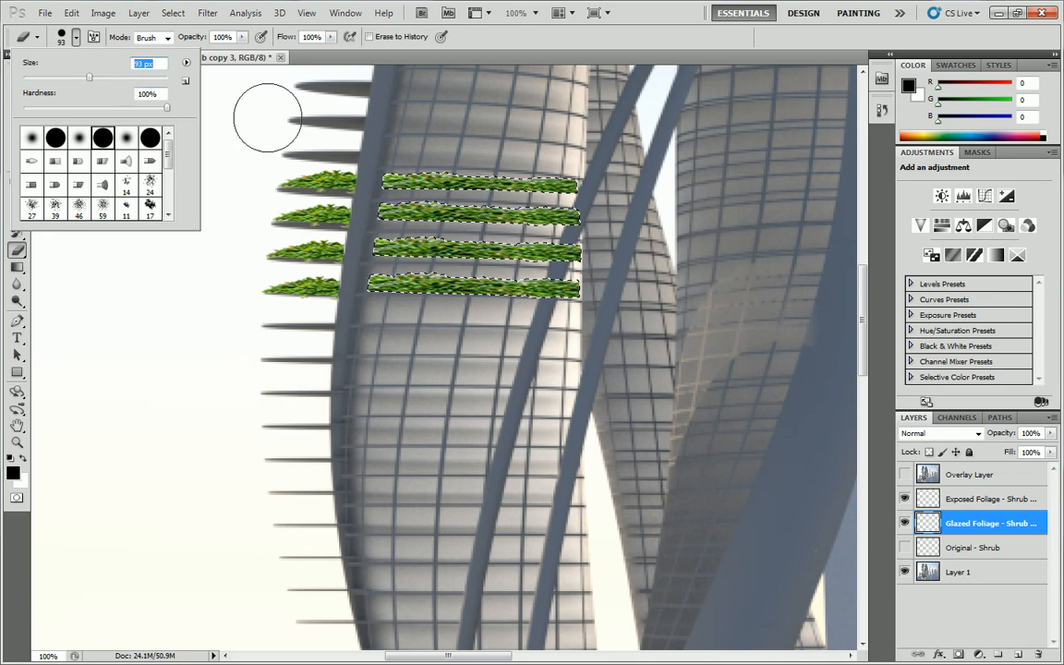
left_click(332, 167)
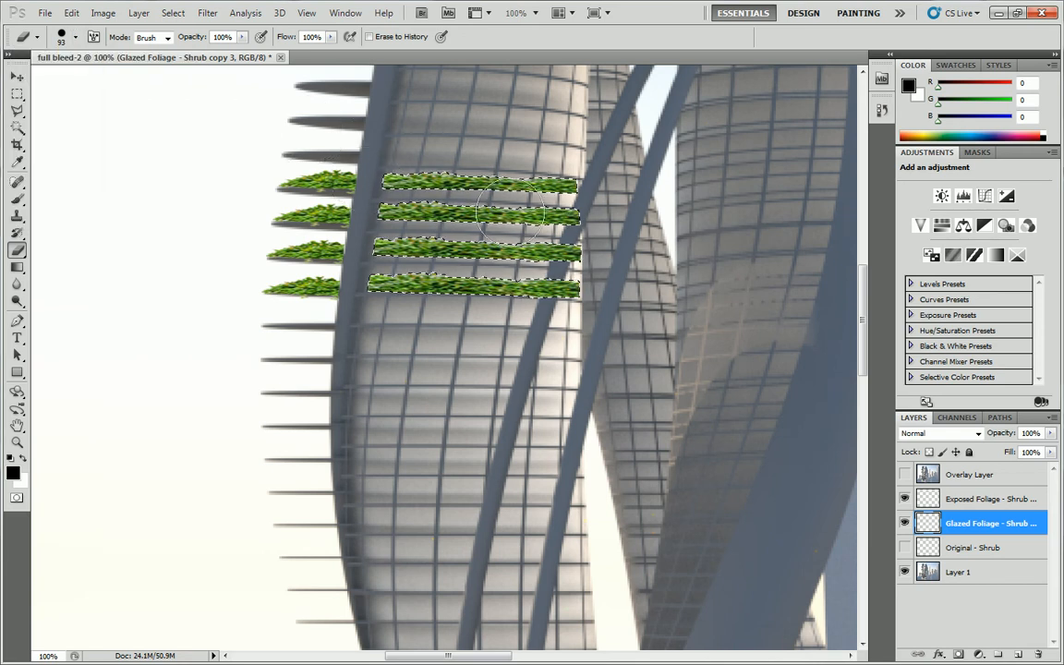
Feather the selection around the glazed shrub strips with a radius of 5 pixels.
left_click(16, 94)
key("ctrl+d")
key("ctrl+shift+d")
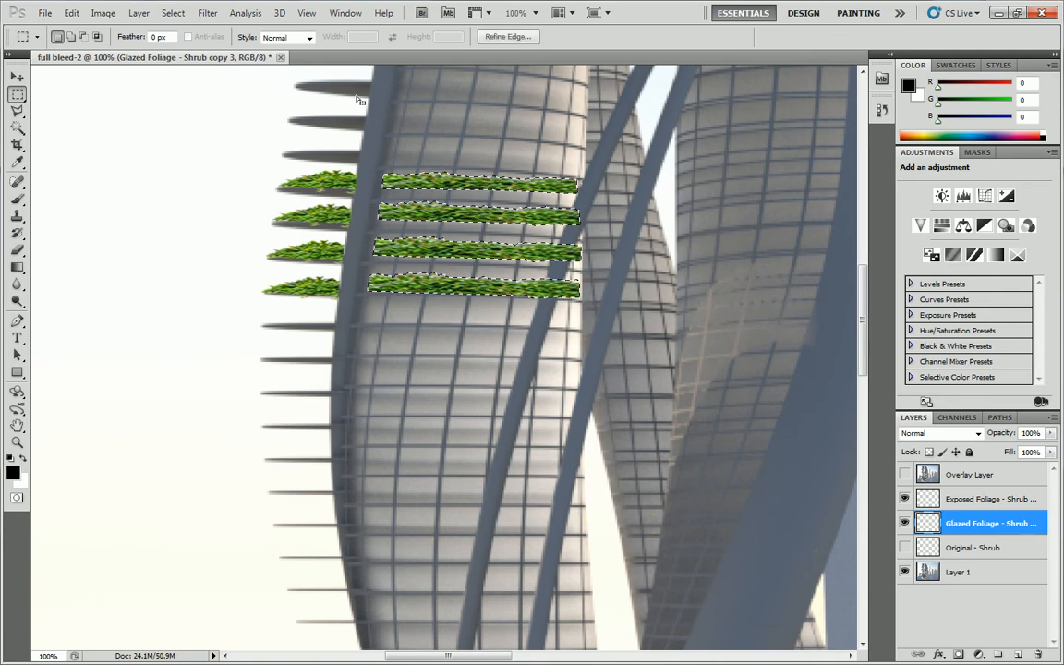
left_click(173, 14)
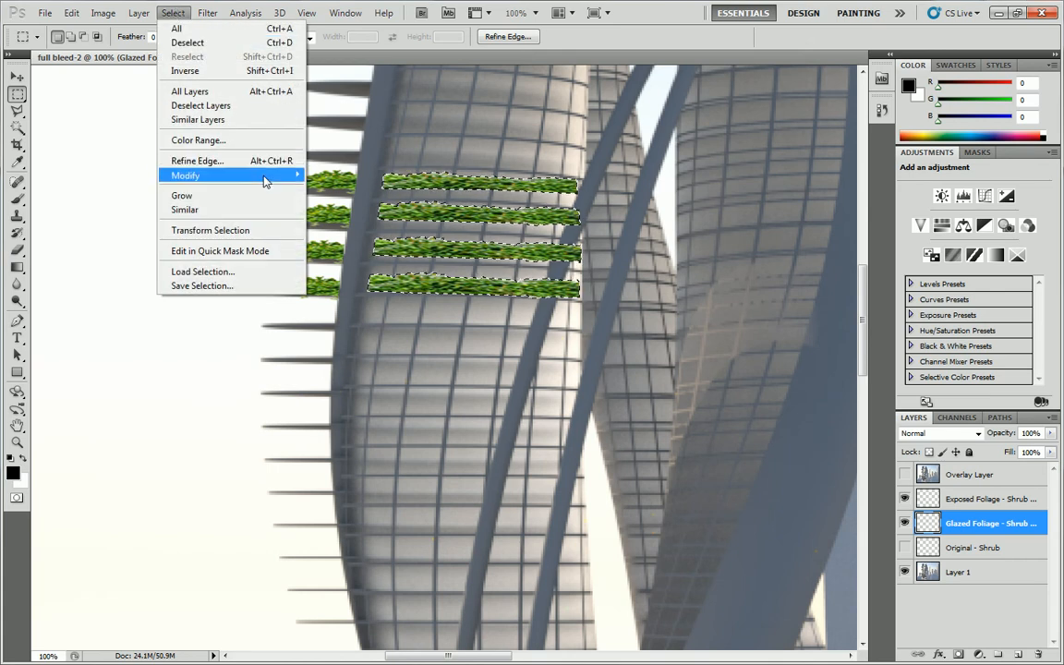
mouse_move(268, 178)
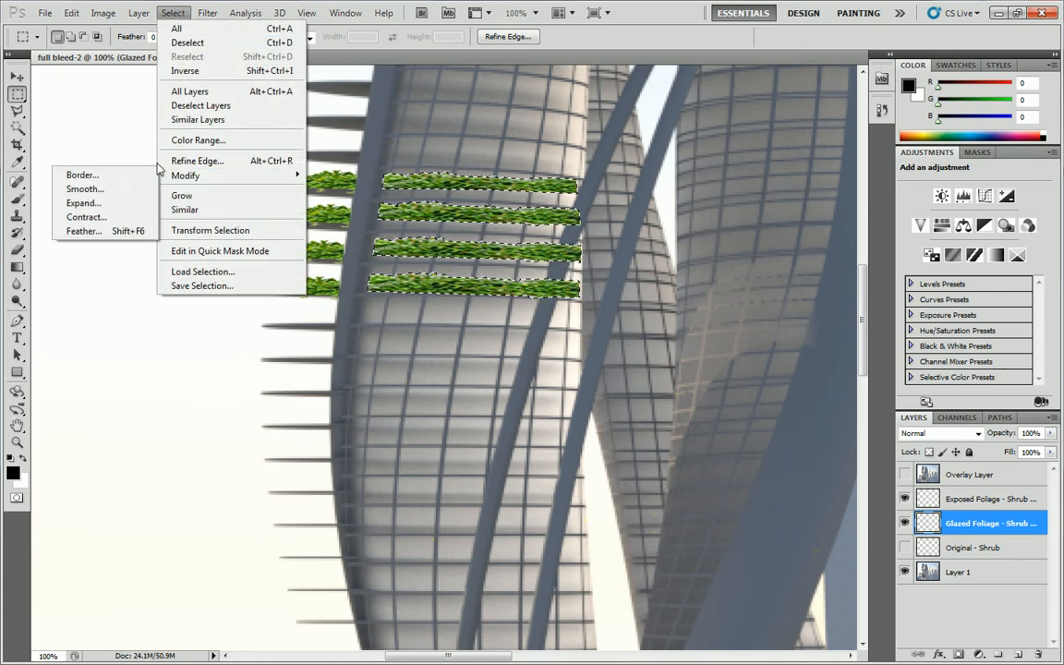
left_click(92, 231)
type("5")
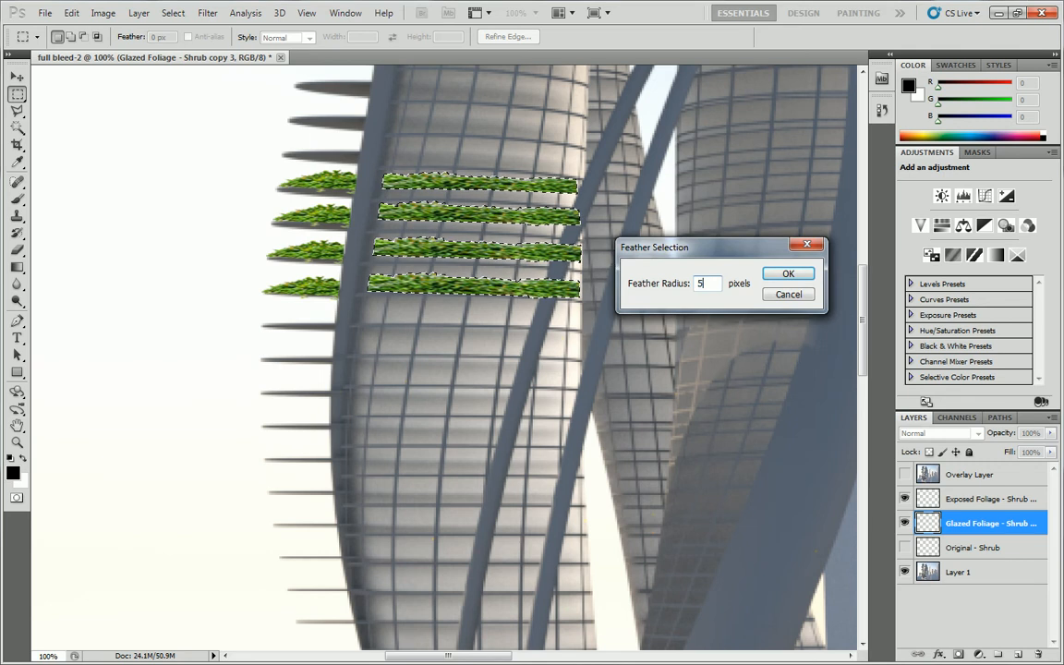
left_click(788, 275)
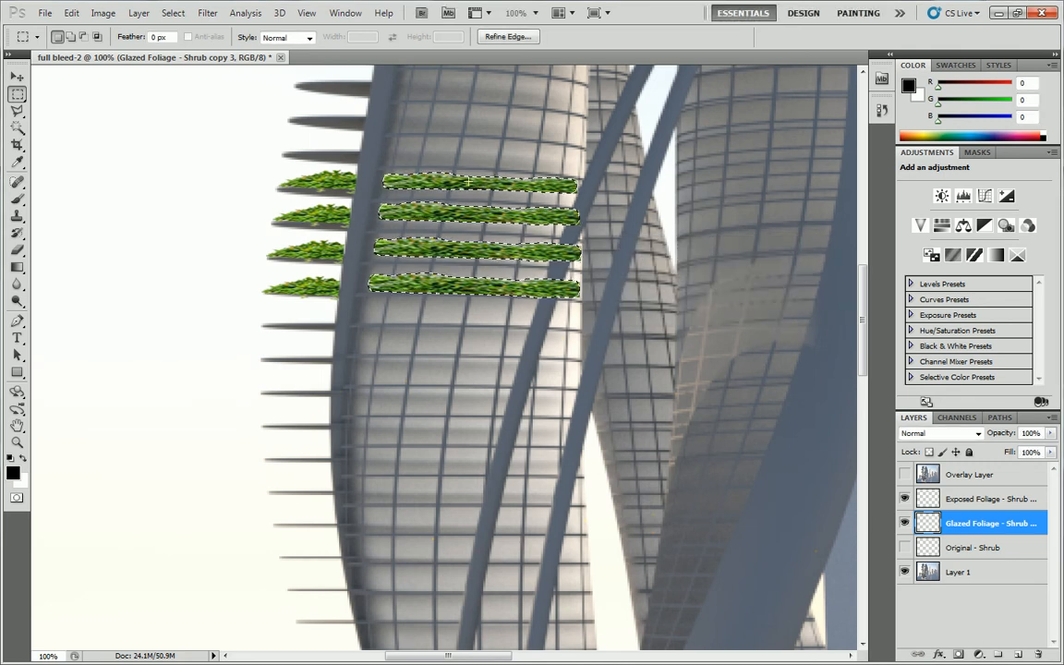
Erase the outer edges of the glazed shrub strips through the feathered selection, and deselect.
left_click(17, 250)
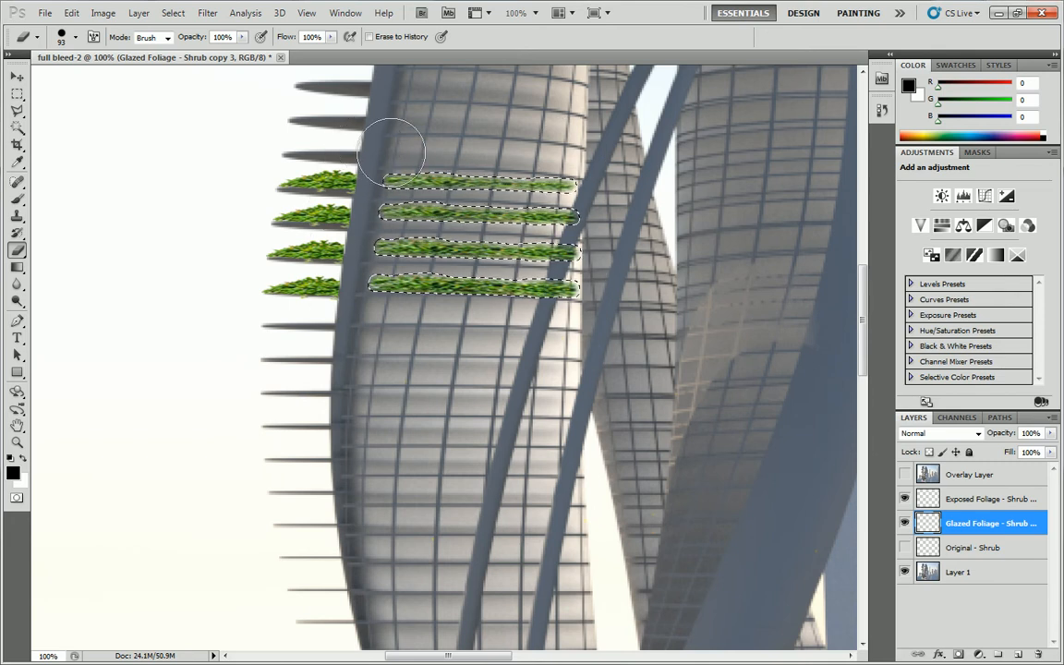
left_click(16, 93)
left_click(197, 249)
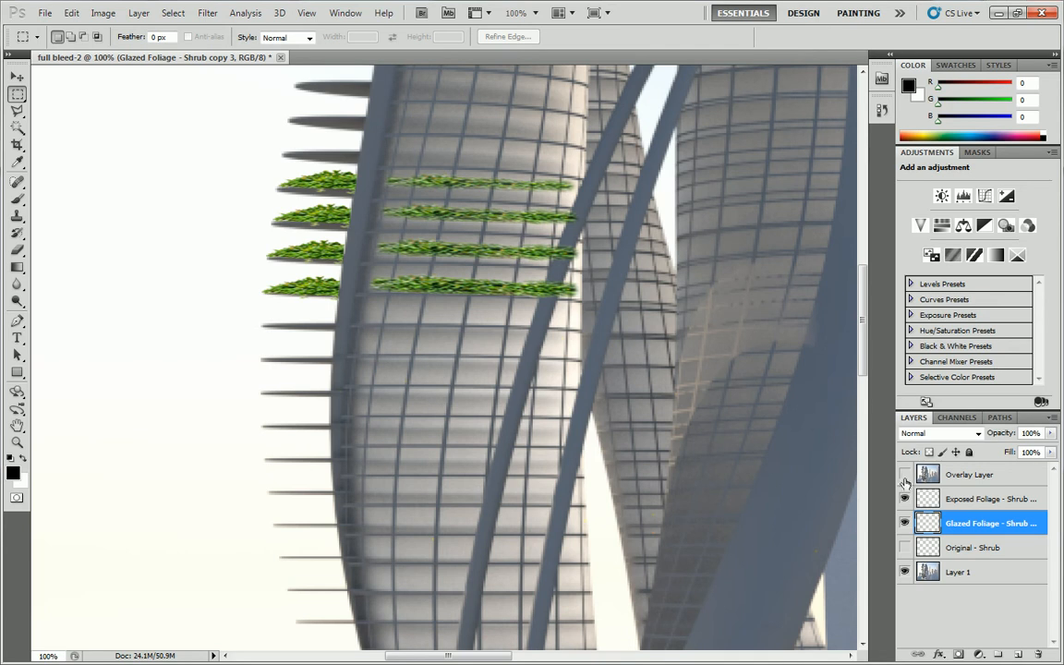
Apply a Gaussian Blur to the glazed foliage layer to soften the thinned shrub strips.
left_click(207, 13)
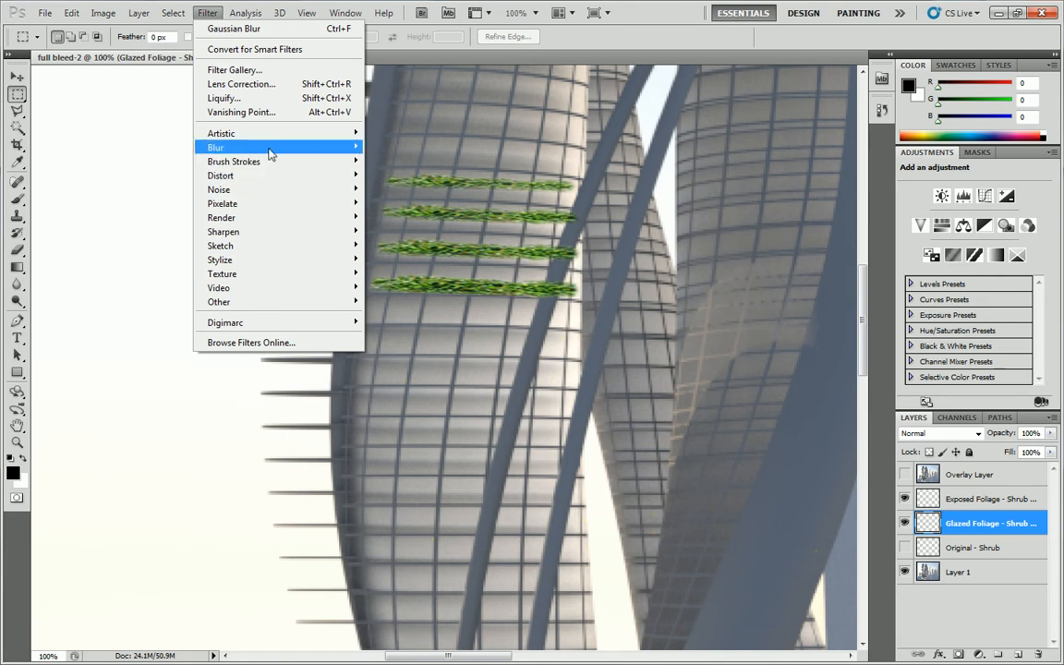
mouse_move(211, 153)
left_click(136, 203)
left_click_drag(505, 205, 507, 283)
left_click_drag(511, 227, 481, 253)
left_click(613, 162)
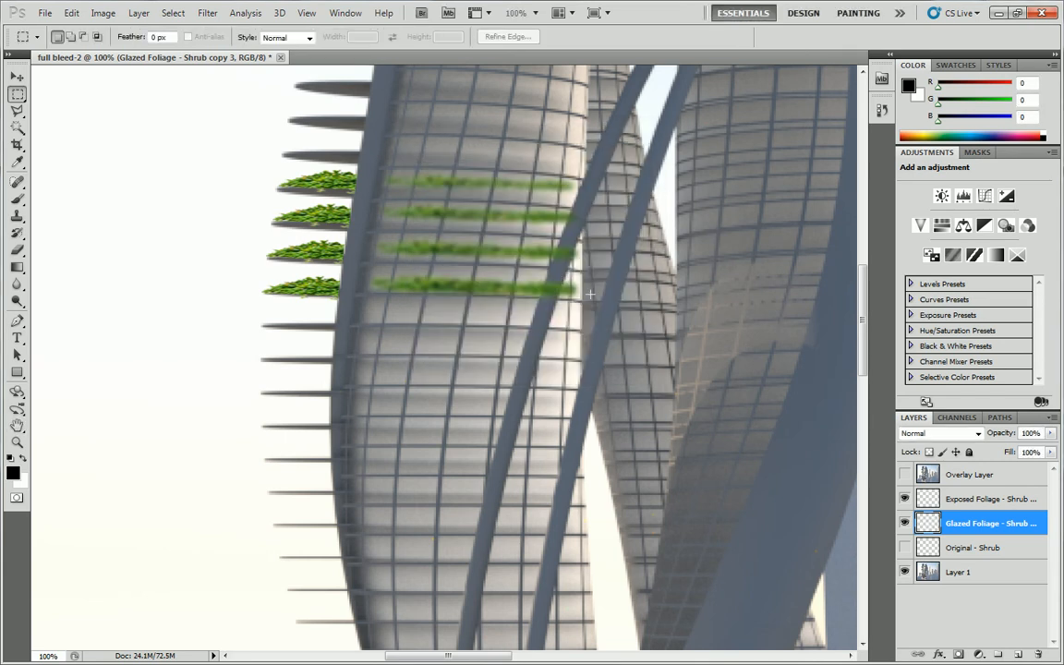
Show the overlay layer and set its opacity to 67%.
left_click(906, 475)
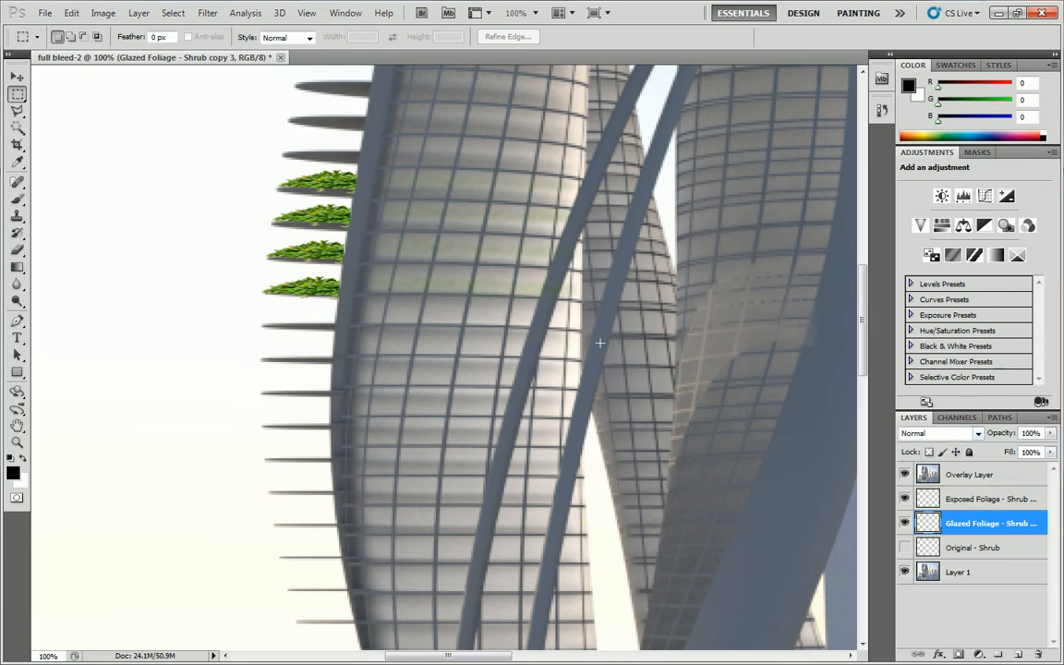
left_click(995, 474)
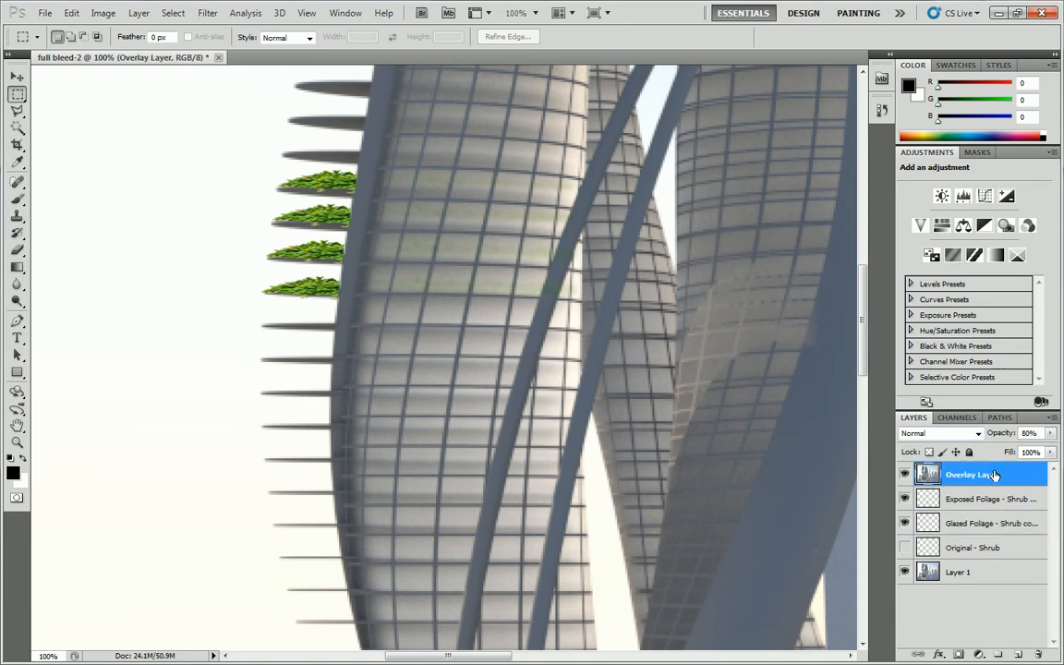
left_click(1050, 434)
left_click_drag(1037, 449, 1033, 451)
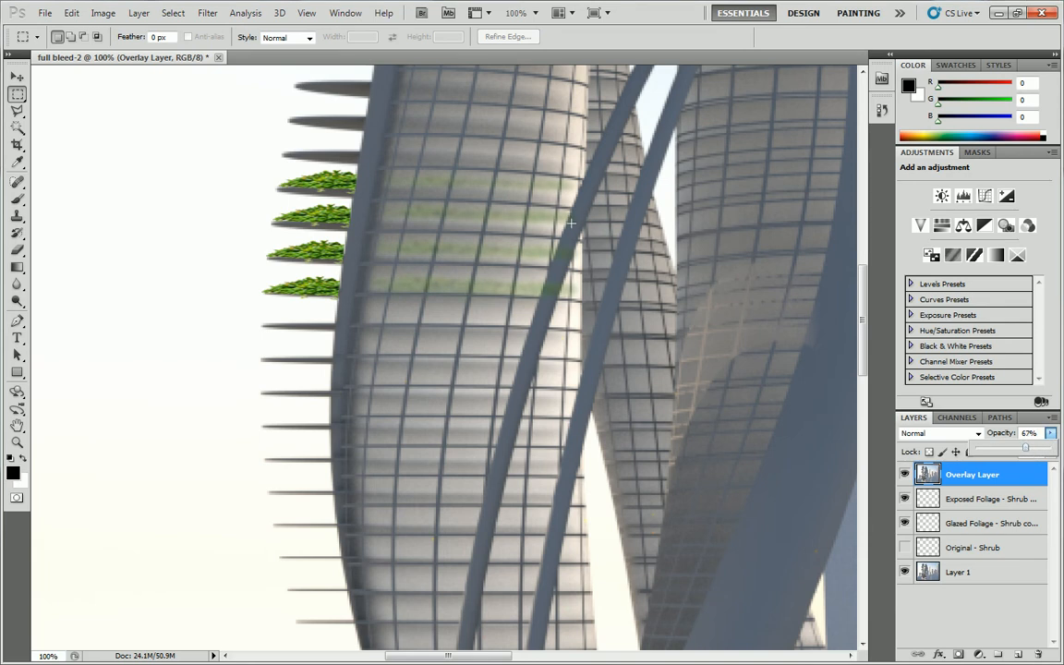
Hide the overlay and try to delete the glazed foliage covering the diagonal strut within a Polygonal Lasso outline.
left_click(904, 474)
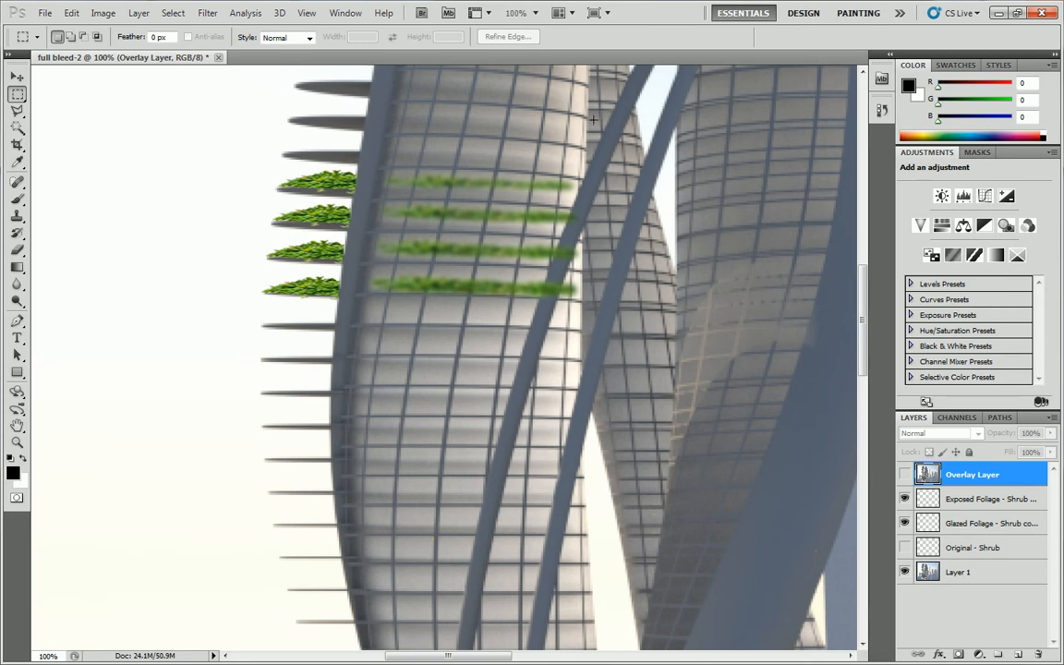
left_click(16, 111)
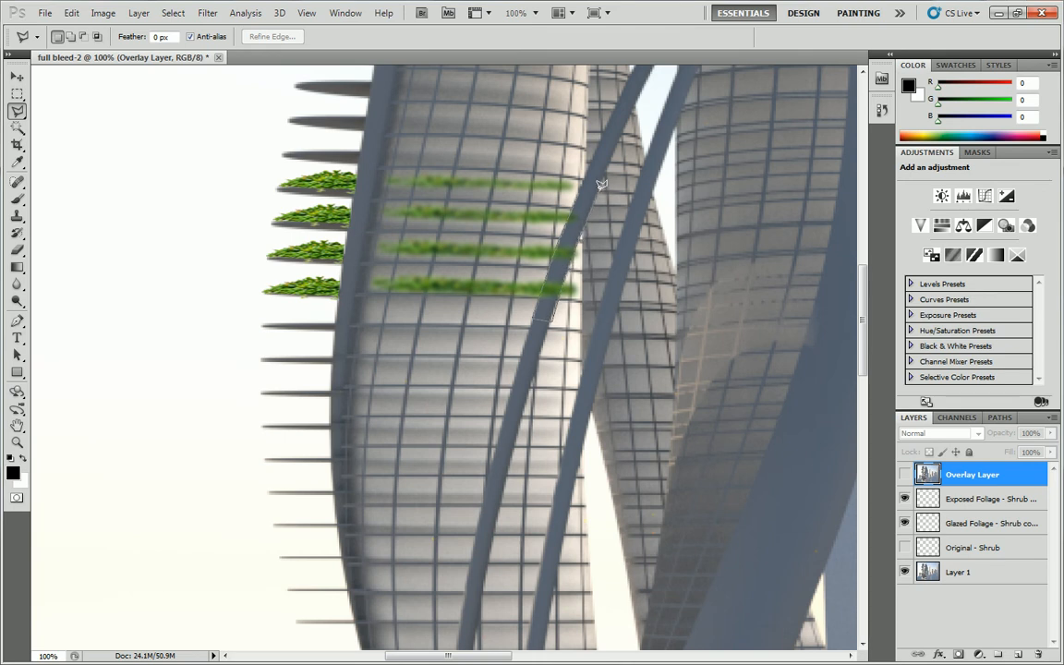
left_click(582, 188)
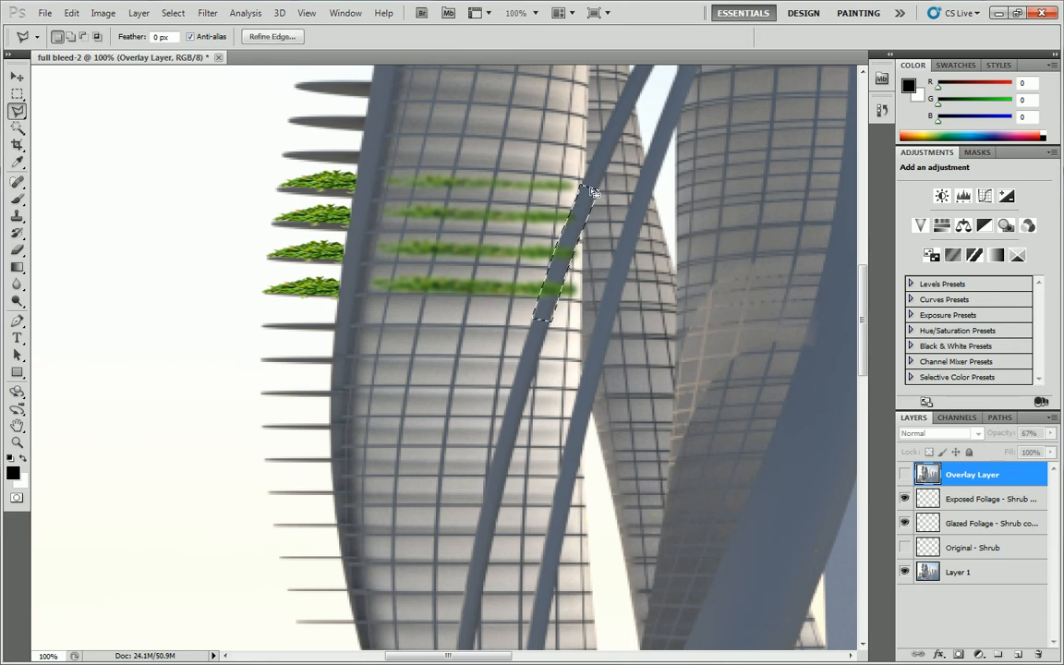
left_click(973, 500)
left_click(974, 523)
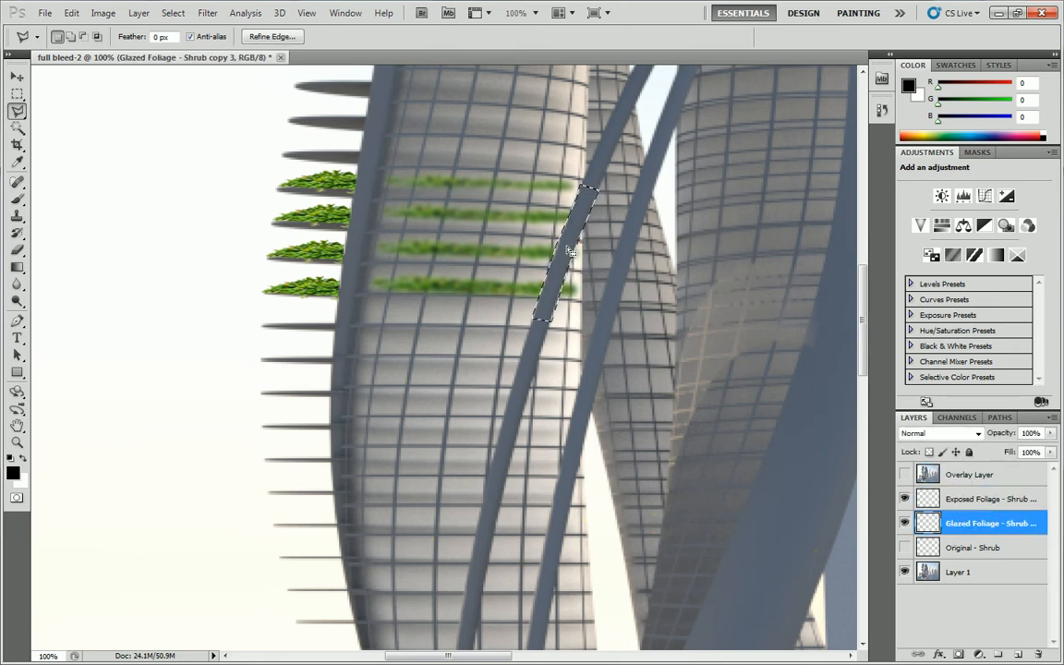
key("ctrl+d")
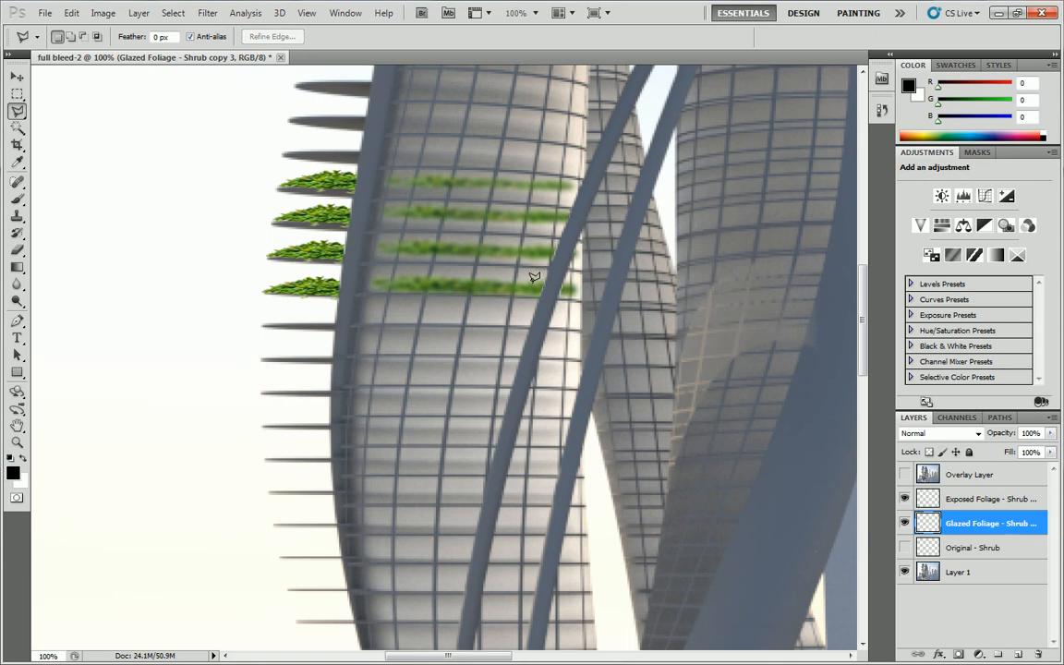
Undo the deletion of the glazed foliage over the diagonal strut.
key("ctrl+alt+z")
key("ctrl+alt+z")
key("ctrl+alt+z")
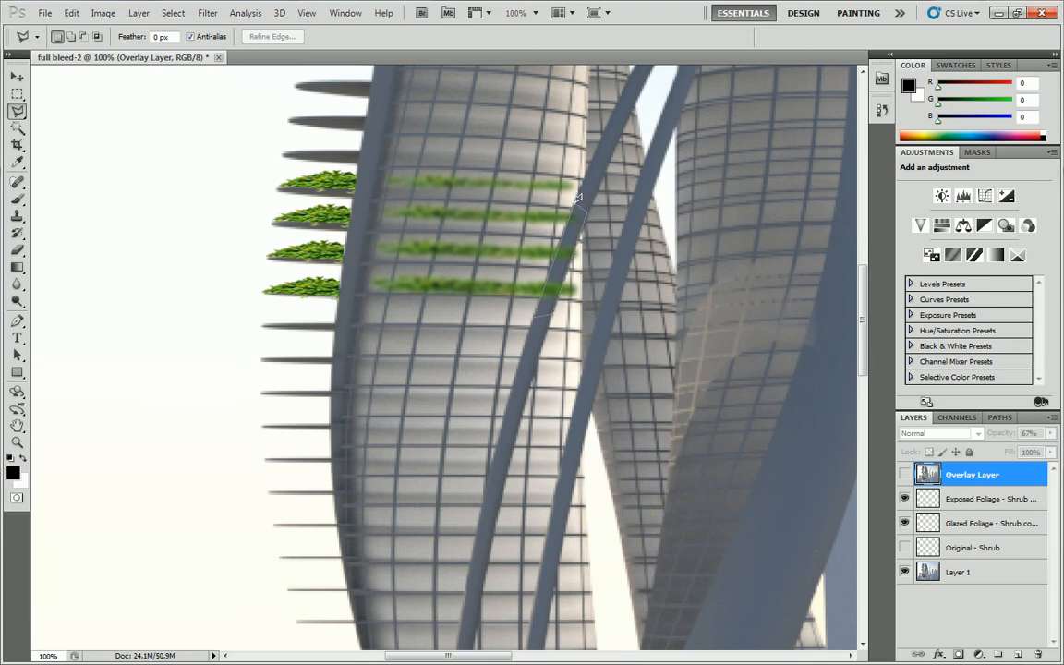
Select the diagonal strut section crossing the shrub strips and delete the glazed foliage inside it.
double_click(575, 201)
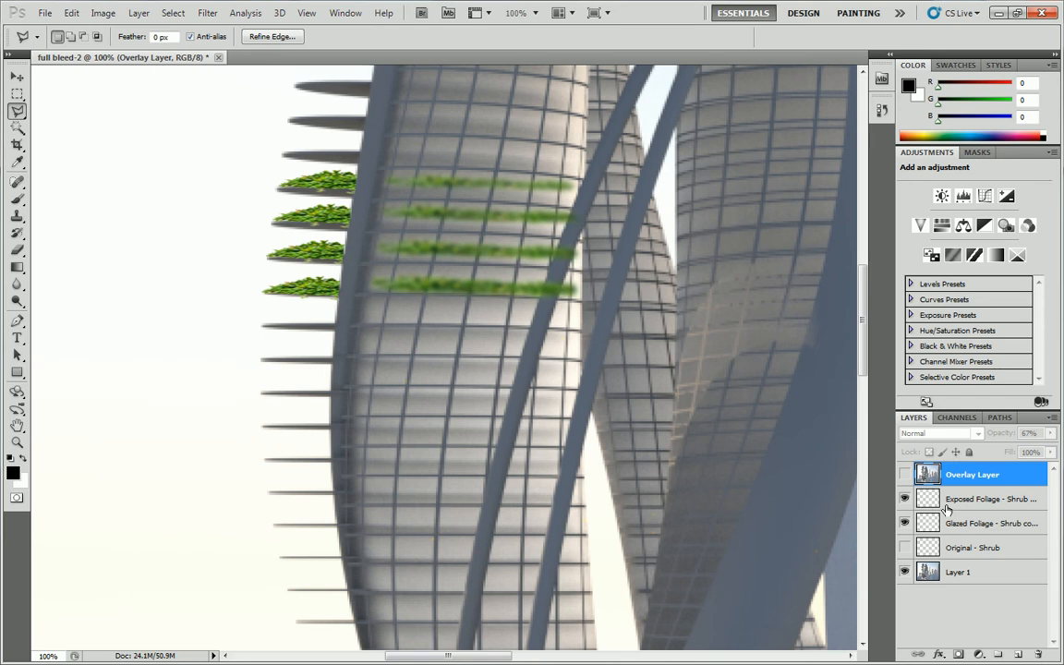
key("ctrl+d")
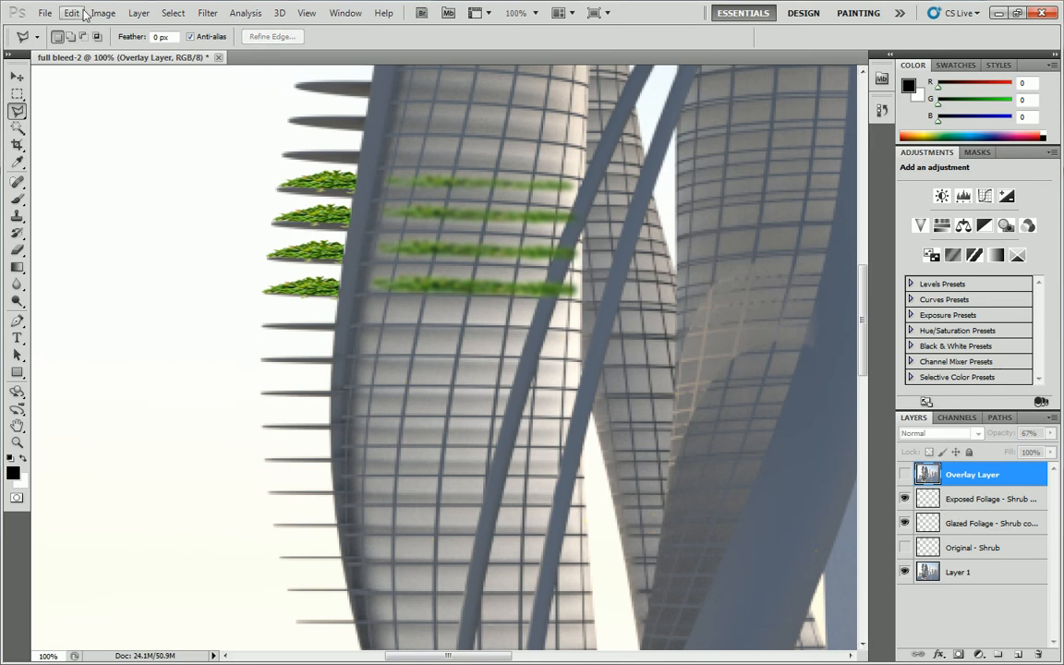
left_click(173, 13)
left_click(199, 53)
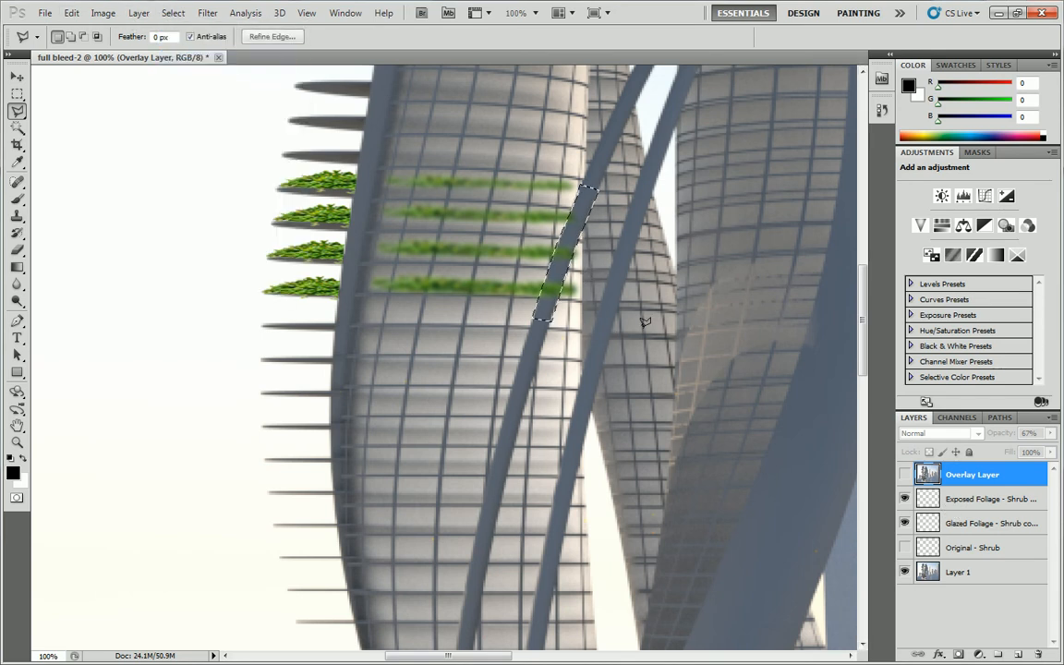
left_click(955, 529)
key("Delete")
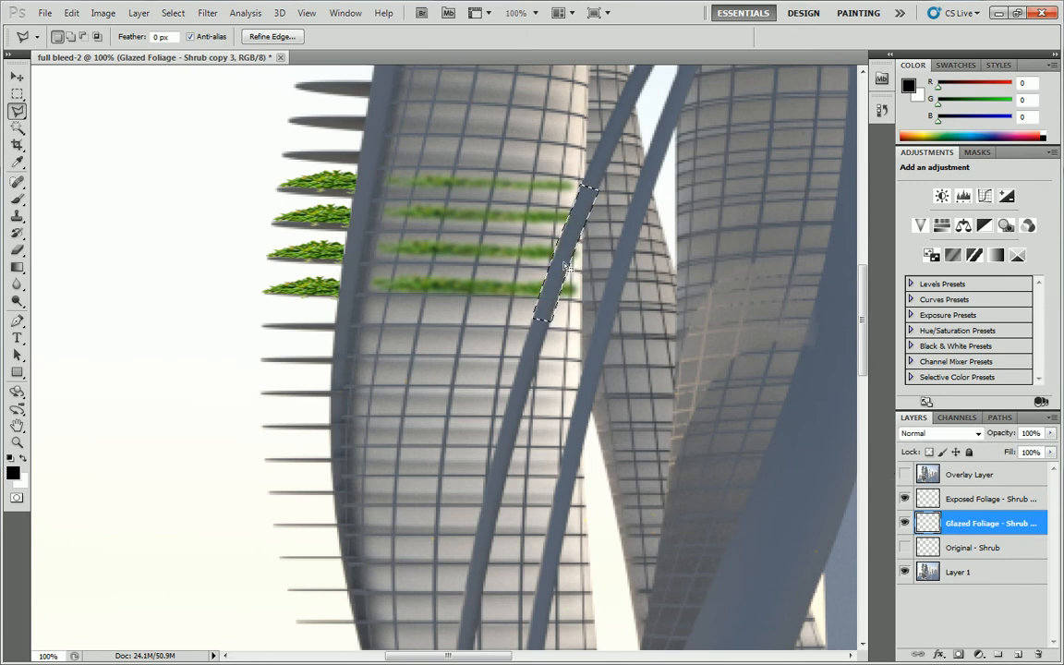
Show the overlay layer over the foliage again, deselect, and review the complete rendering.
left_click(905, 475)
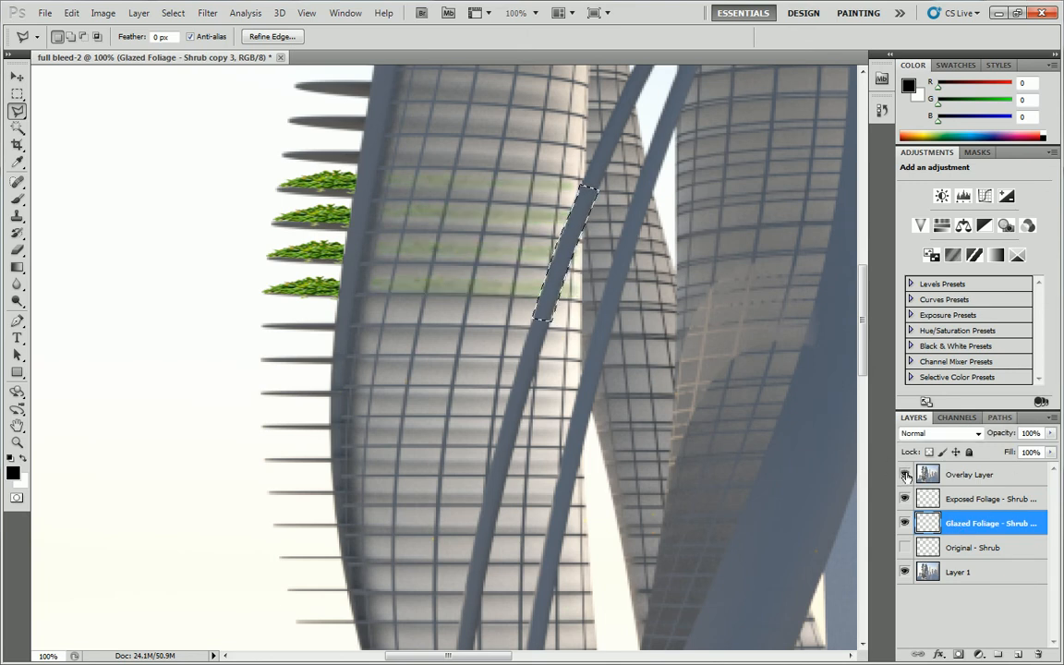
key("ctrl+d")
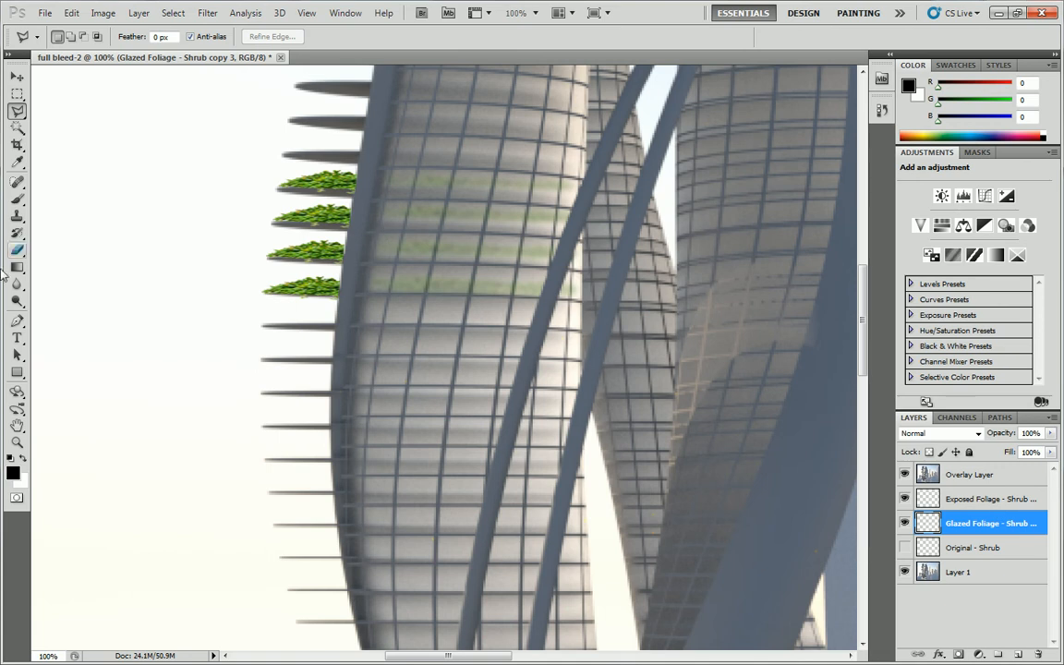
key("z")
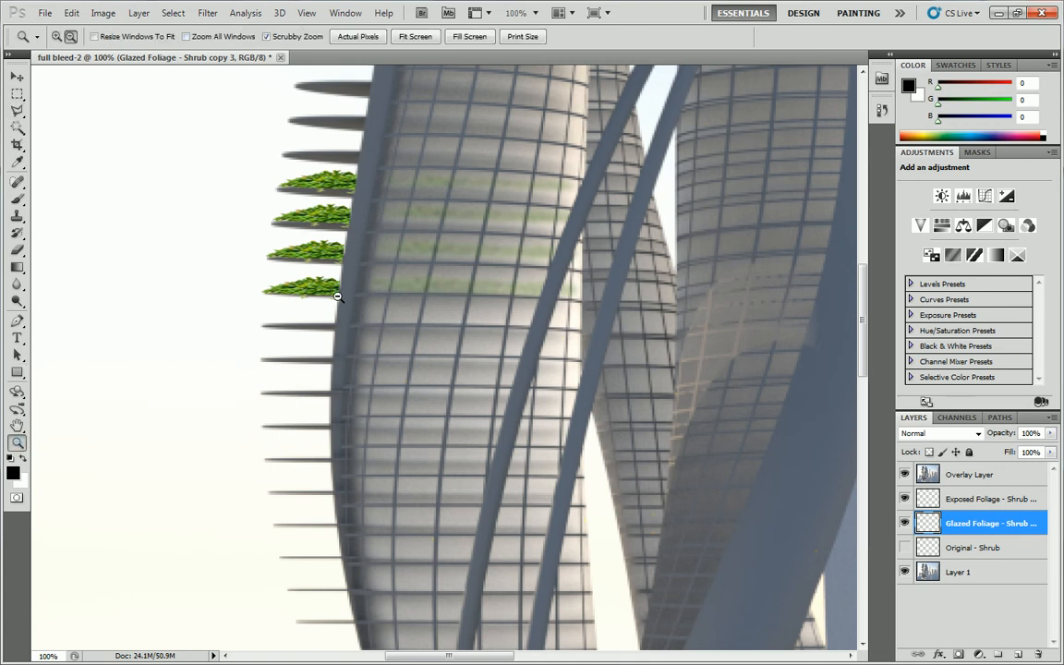
left_click(337, 297, "alt")
left_click(337, 296, "alt")
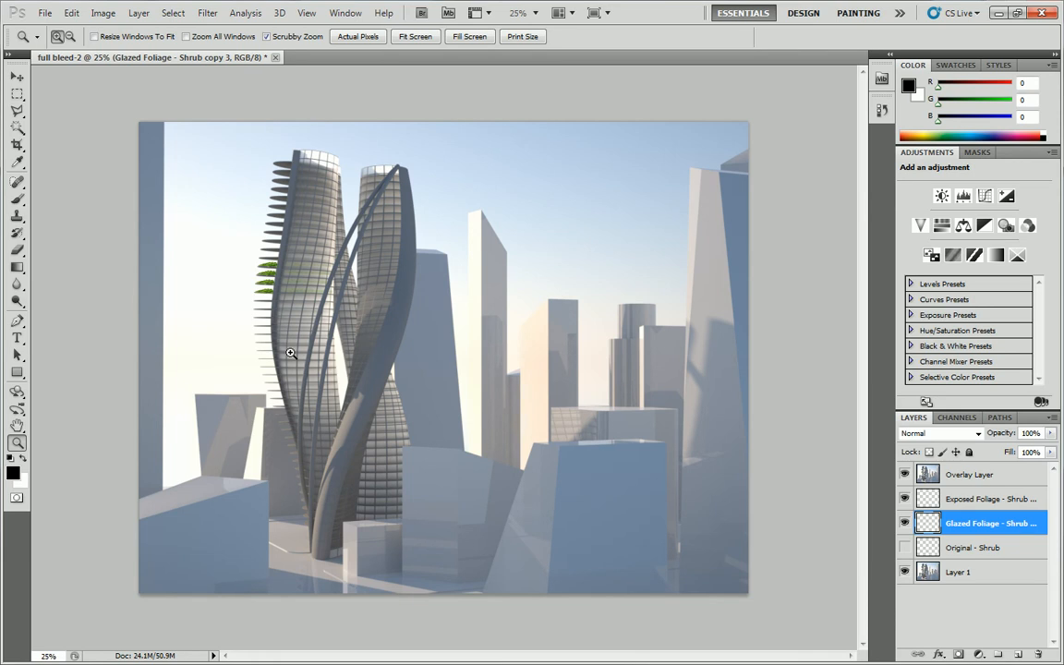
Create a new empty layer and move it beneath Layer 1, at the very bottom of the layer stack.
left_click_drag(293, 274, 434, 351)
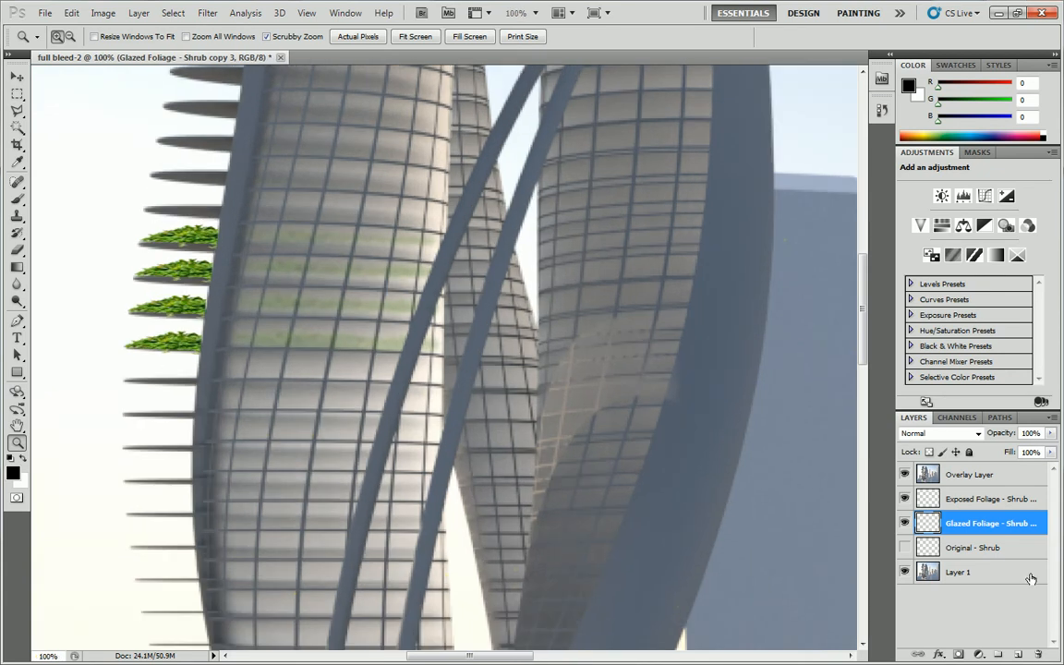
left_click(971, 571)
left_click(1018, 654)
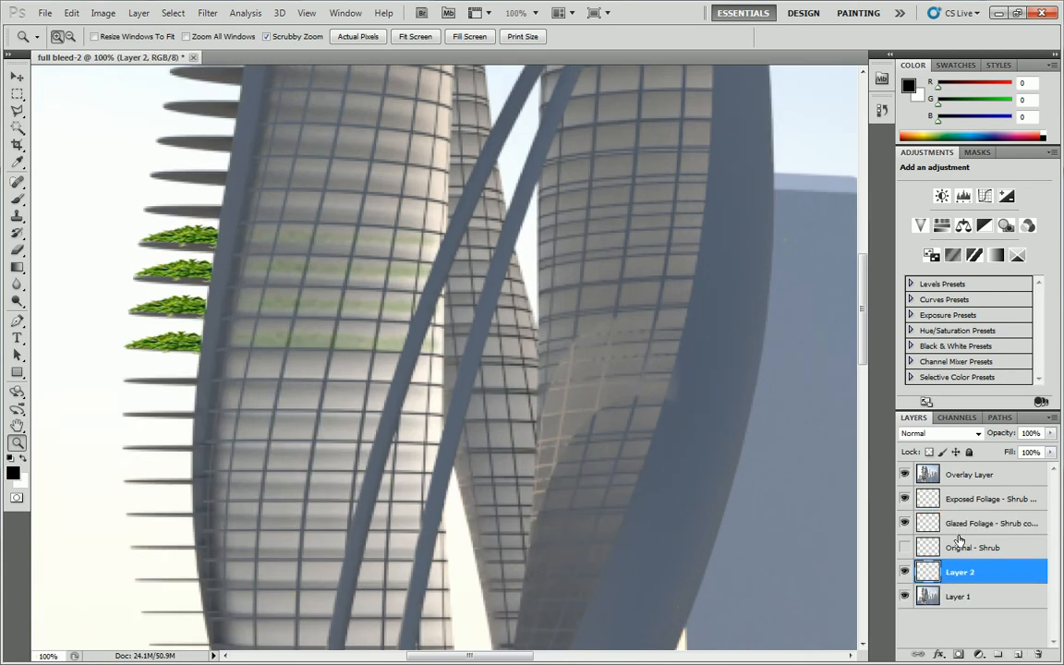
left_click_drag(962, 582, 956, 618)
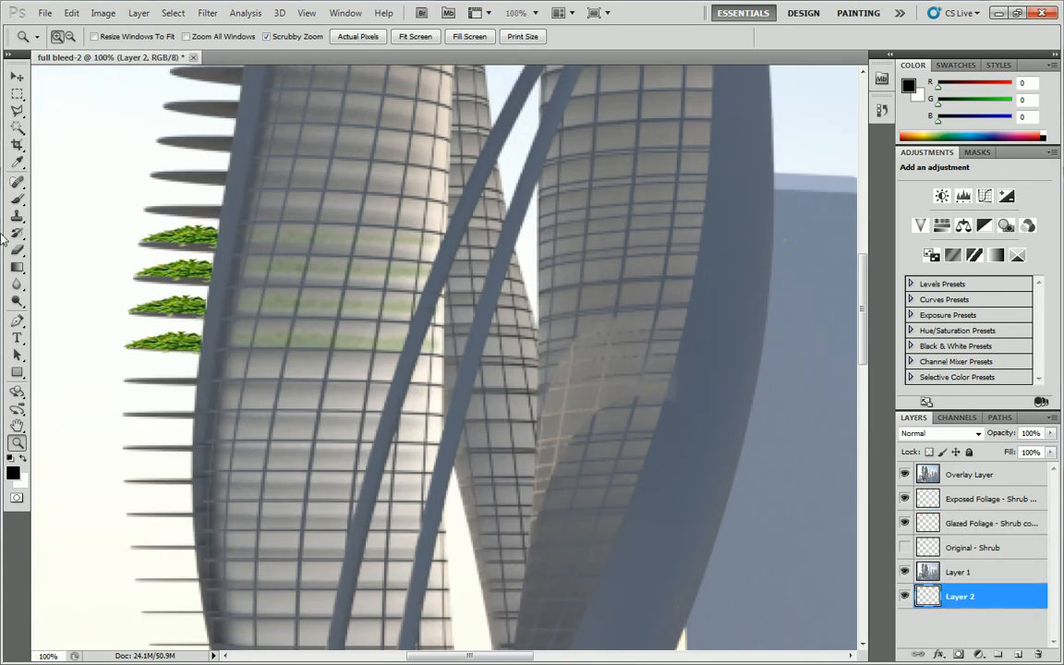
Fill the new bottom layer with white (255, 255, 255) using the Paint Bucket tool.
left_click_drag(17, 267, 59, 282)
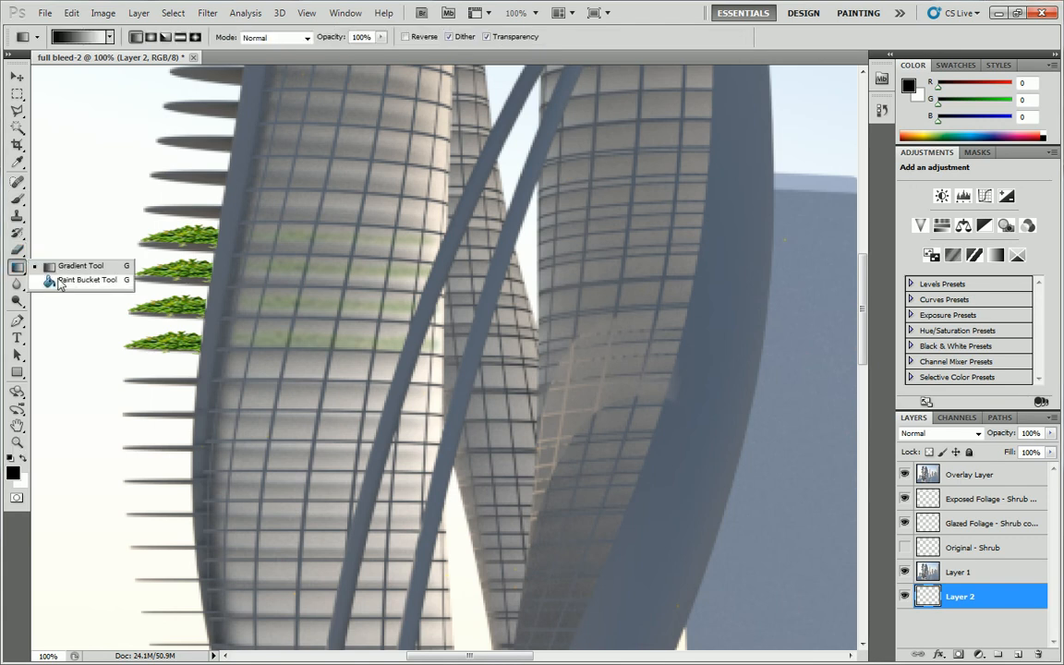
left_click(59, 282)
mouse_move(940, 86)
left_mouse_down()
mouse_move(1034, 84)
mouse_move(1055, 108)
mouse_move(1037, 122)
left_mouse_up()
left_click(994, 103)
left_click(90, 161)
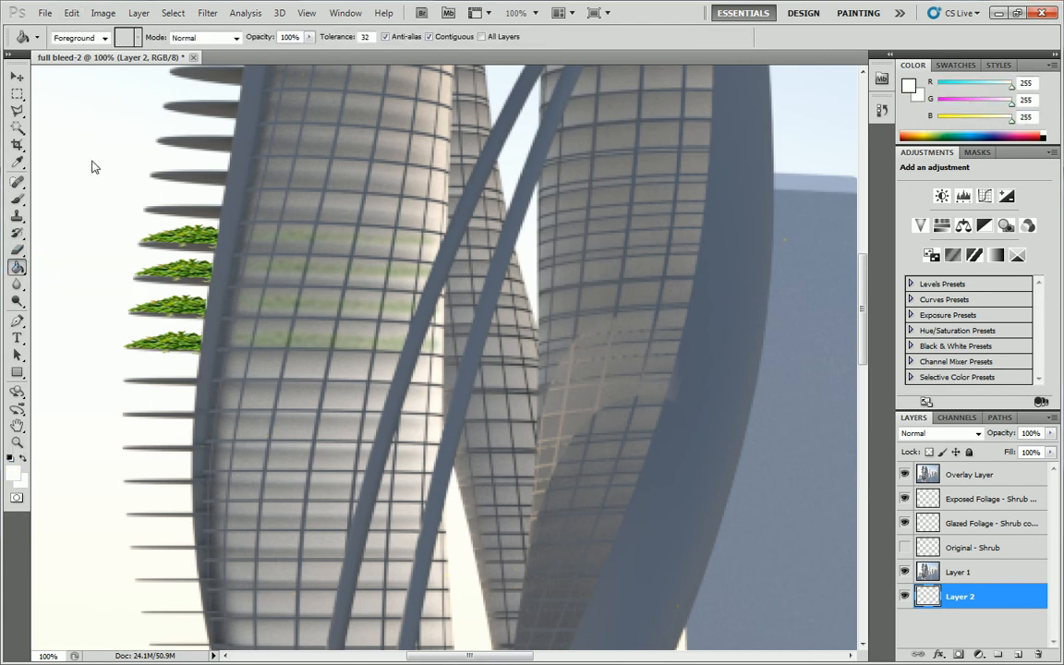
Try adjusting the opacity of Layer 1 over the white layer.
left_click(961, 573)
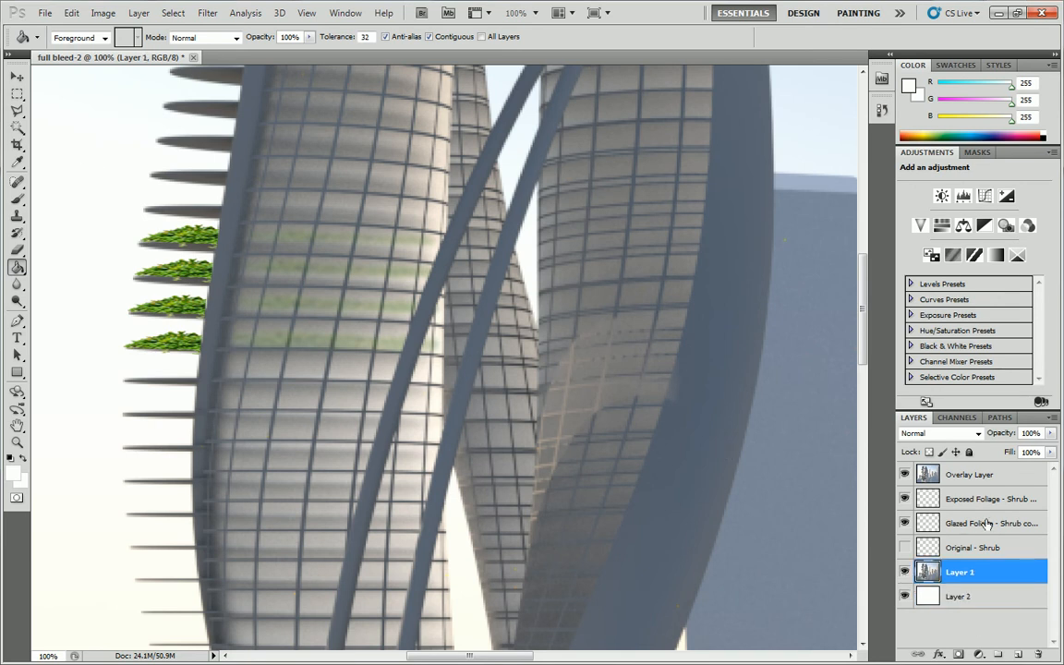
left_click(1050, 434)
mouse_move(1047, 453)
left_mouse_down()
mouse_move(1032, 454)
mouse_move(1059, 463)
left_mouse_up()
Identify the exposed foliage layer by checking its visibility and set its opacity to 59%.
left_click(976, 524)
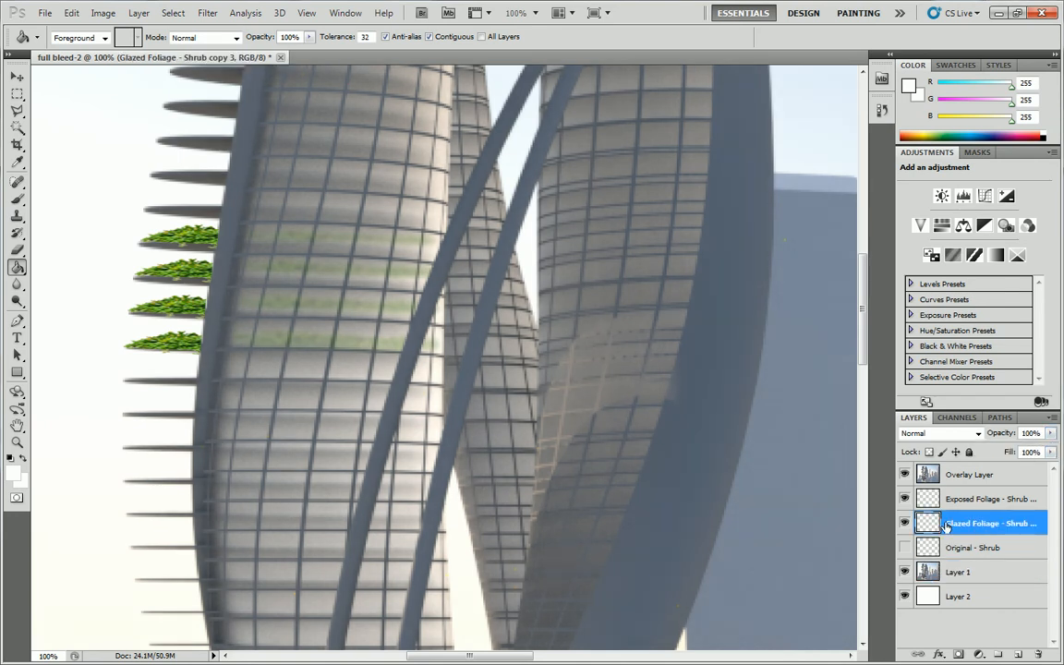
left_click(905, 524)
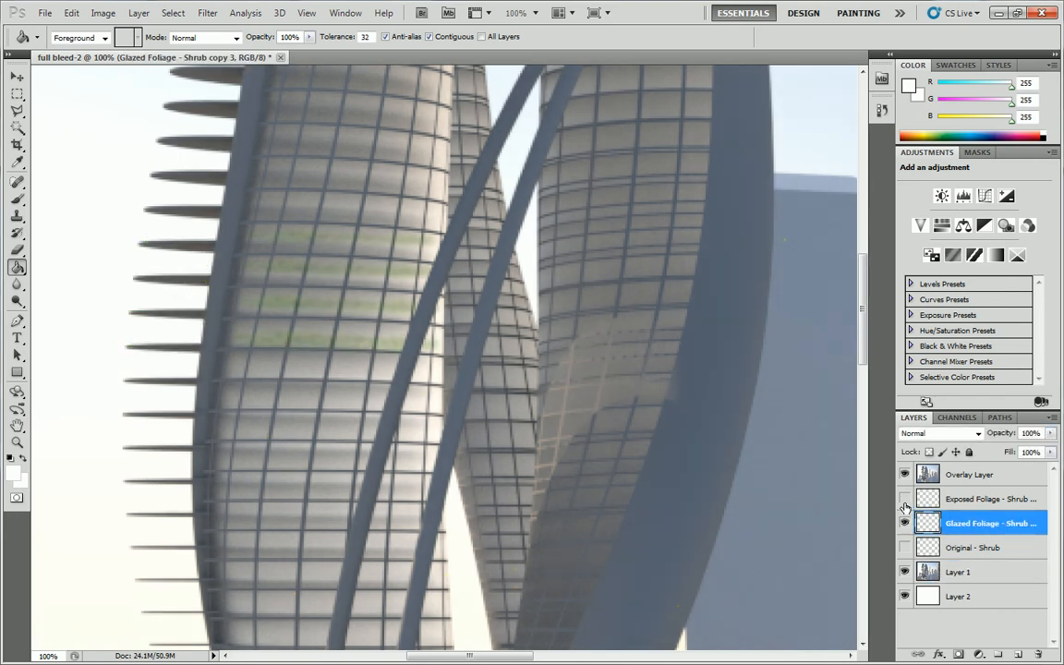
left_click(981, 495)
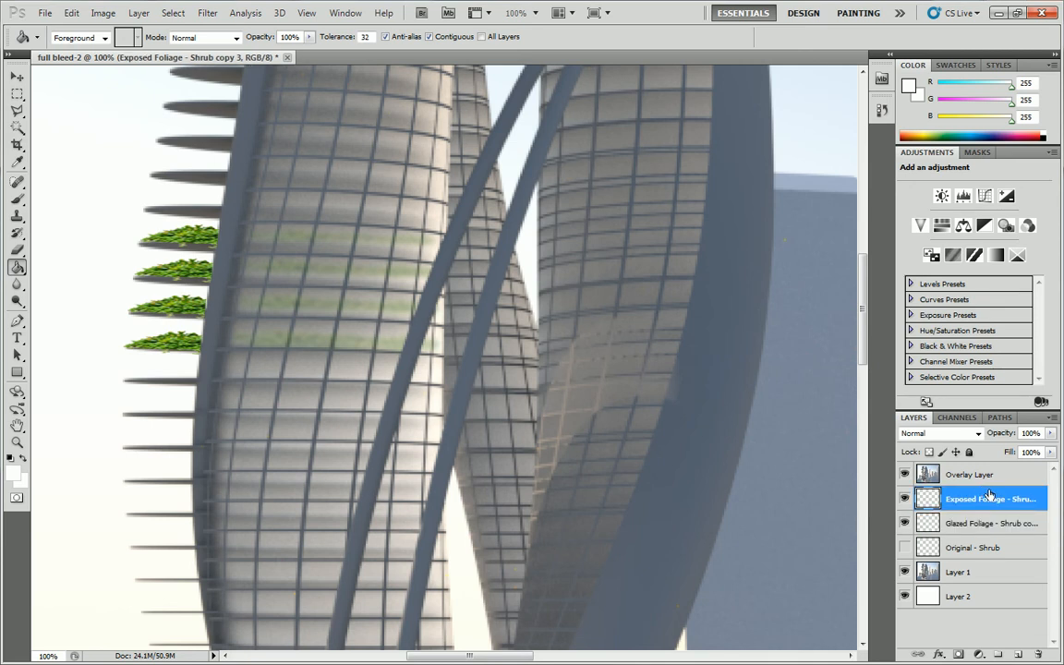
left_click(1050, 433)
left_click_drag(1049, 450, 1022, 452)
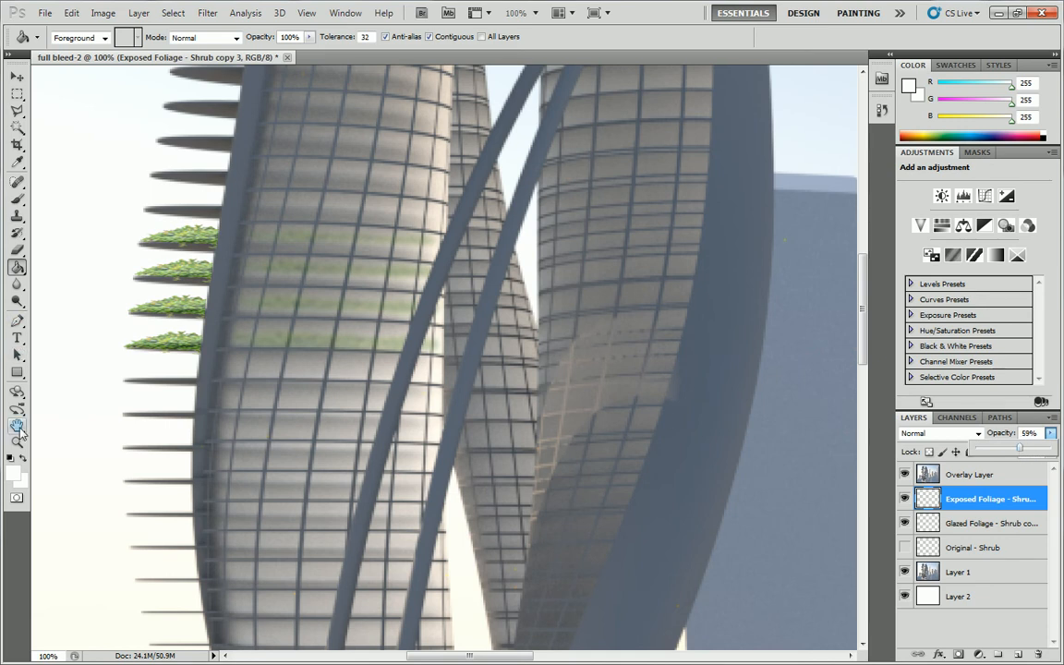
Examine how the softened balcony shrubs and glazed foliage look within the complete tower rendering.
left_click(17, 442)
left_click(352, 308, "alt")
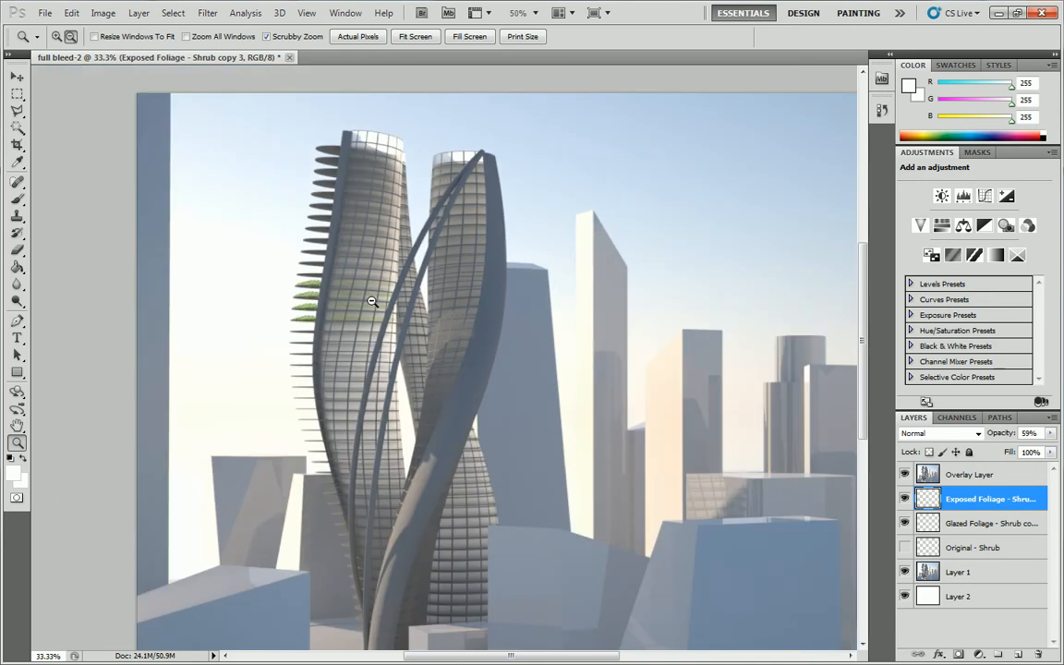
left_click(371, 301, "alt")
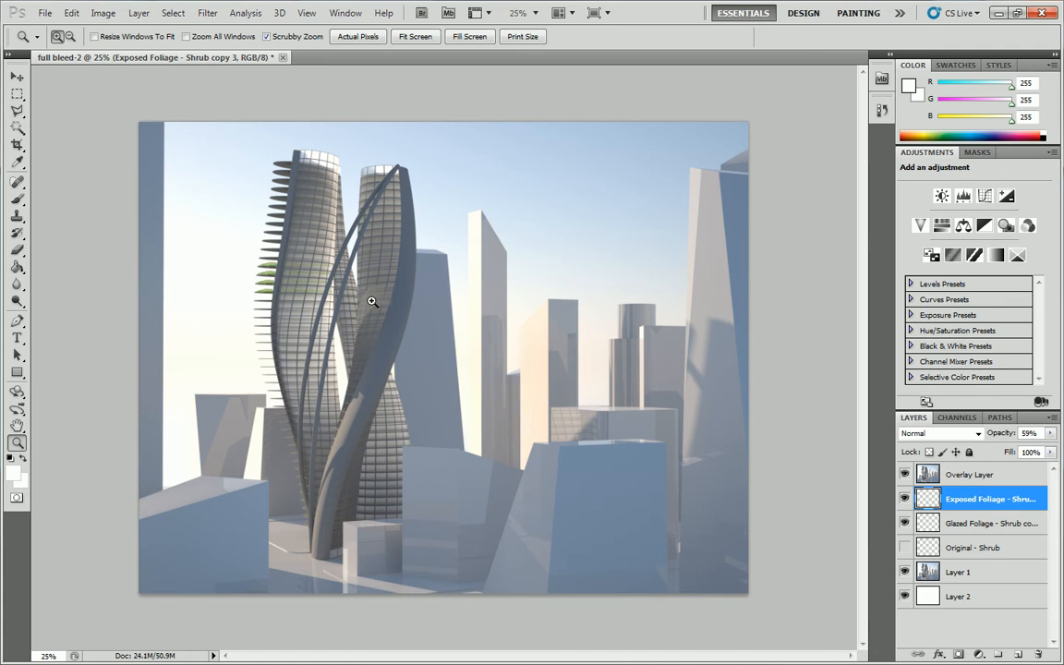
left_click_drag(373, 301, 716, 5)
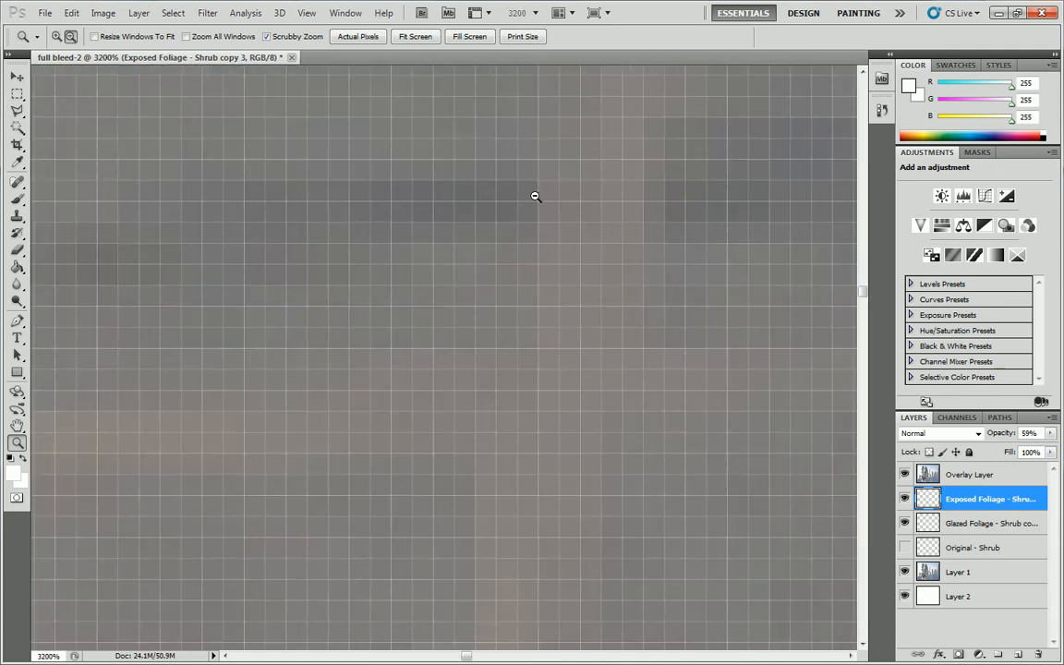
scroll(534, 200, "down", 5)
scroll(534, 201, "down", 9)
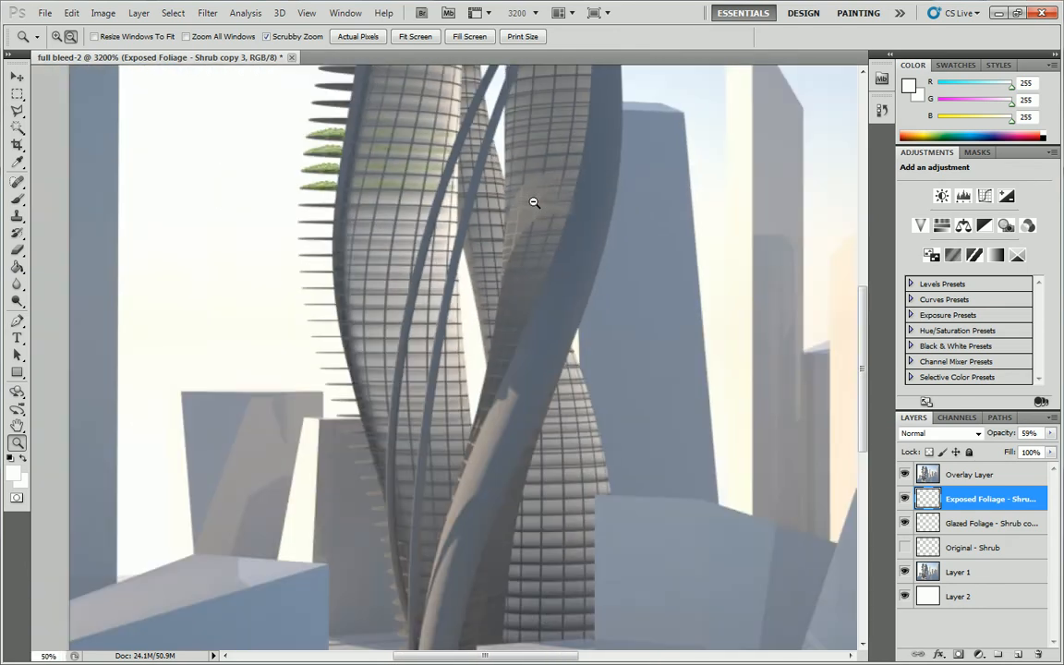
scroll(353, 245, "down", 1)
scroll(368, 278, "up", 3)
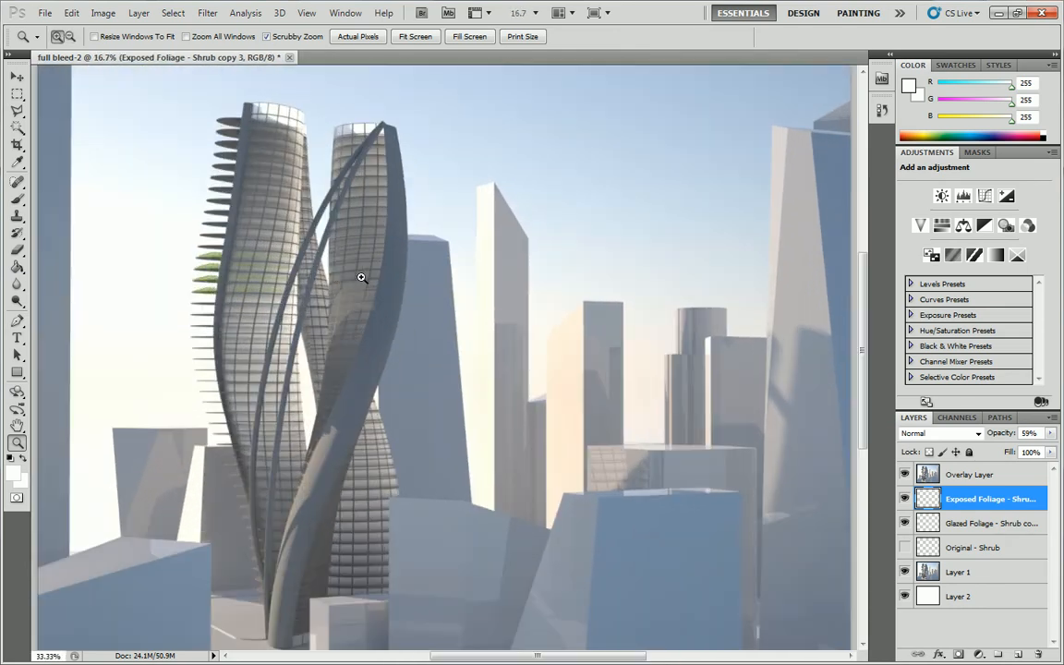
scroll(208, 220, "up", 3)
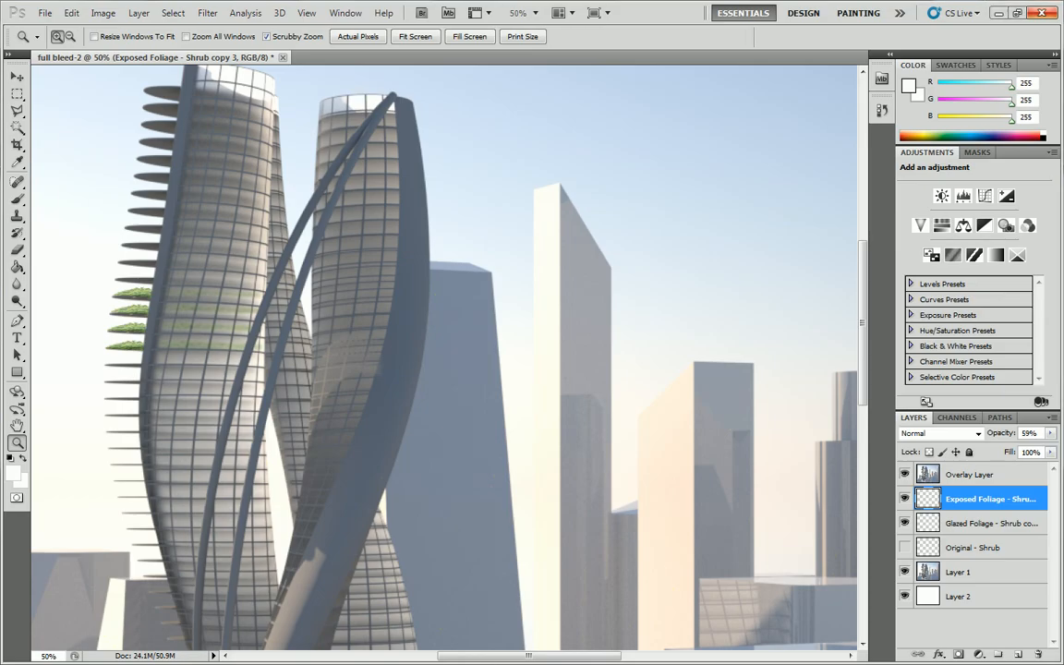
Switch to the web browser and search Google Images for "tree black background".
key("alt+Tab")
left_click(448, 11)
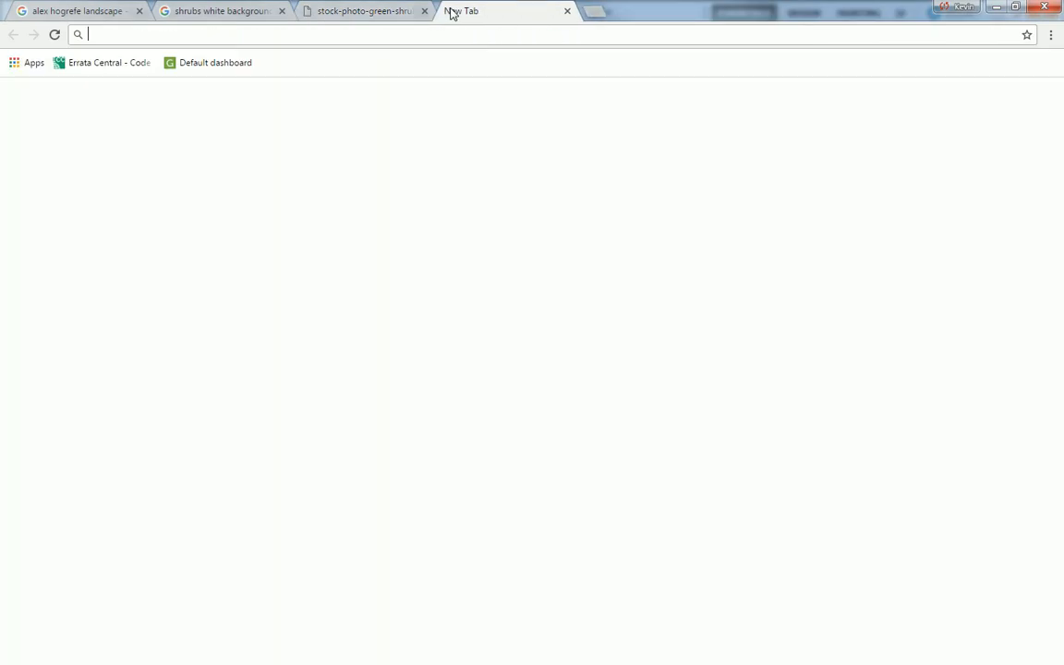
type("tr")
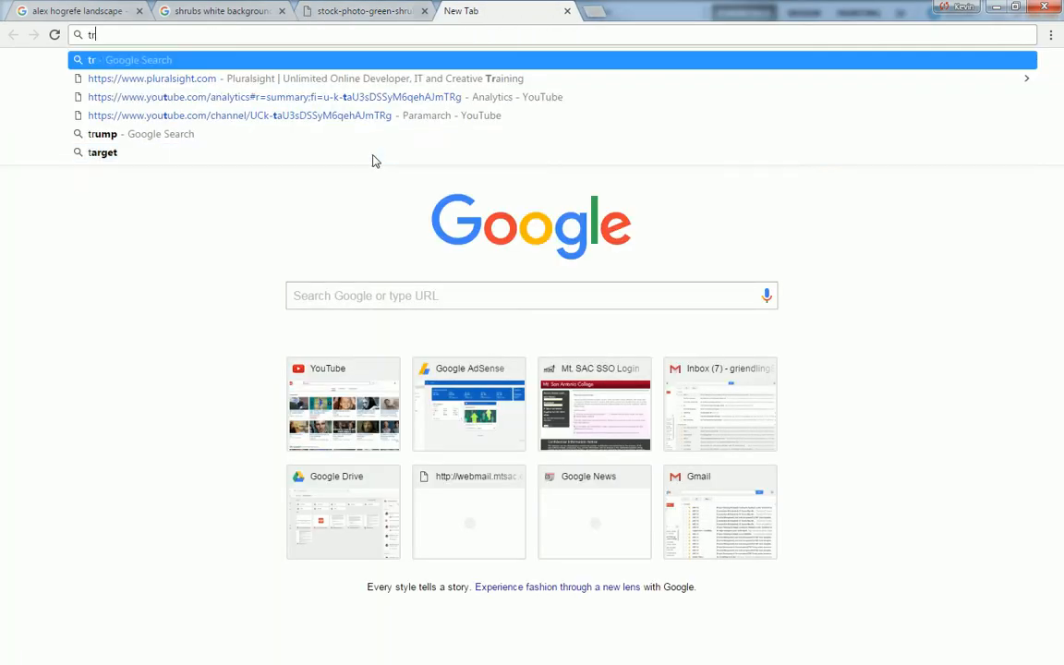
type("ee black backgrou")
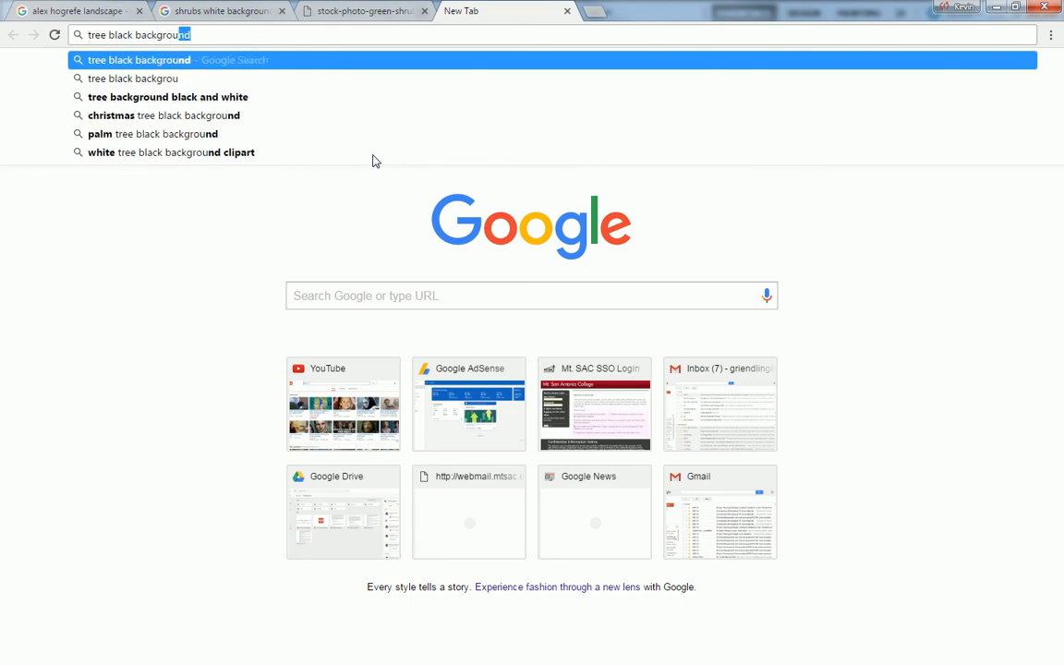
key("Return")
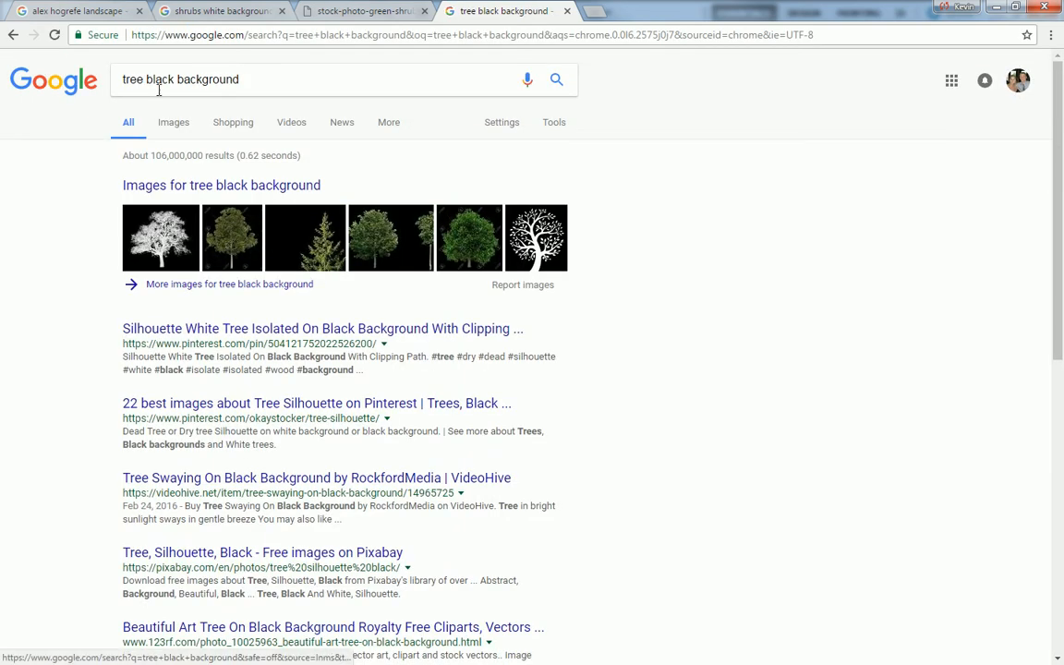
left_click(175, 124)
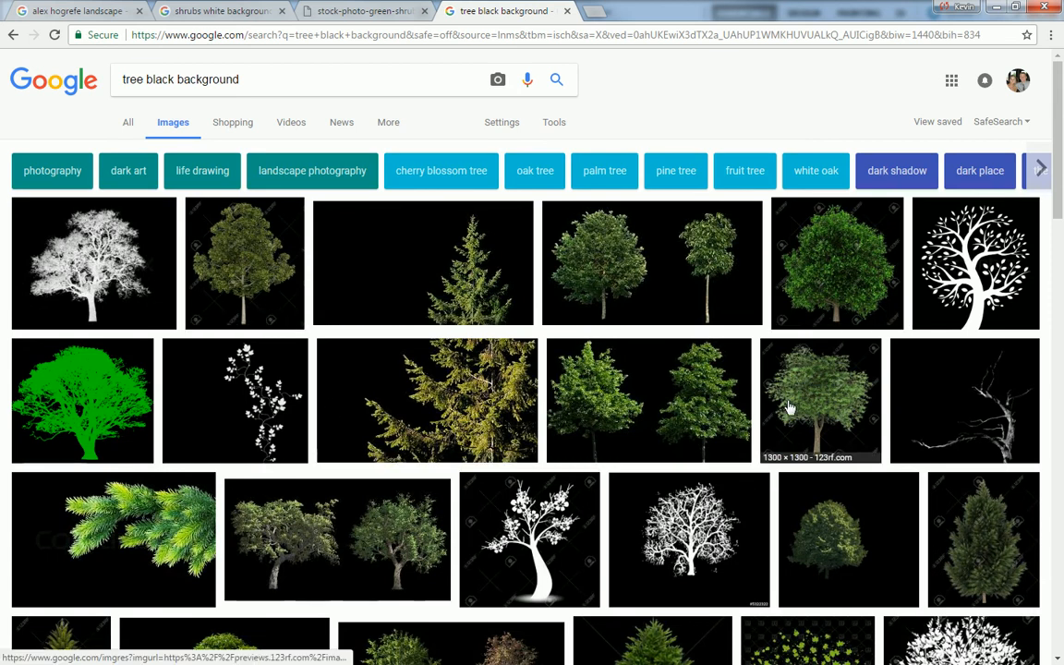
Browse the tree images and open the preview of the Shutterstock result with two trees blowing in wind, isolated on black.
scroll(591, 369, "down", 4)
scroll(264, 355, "down", 5)
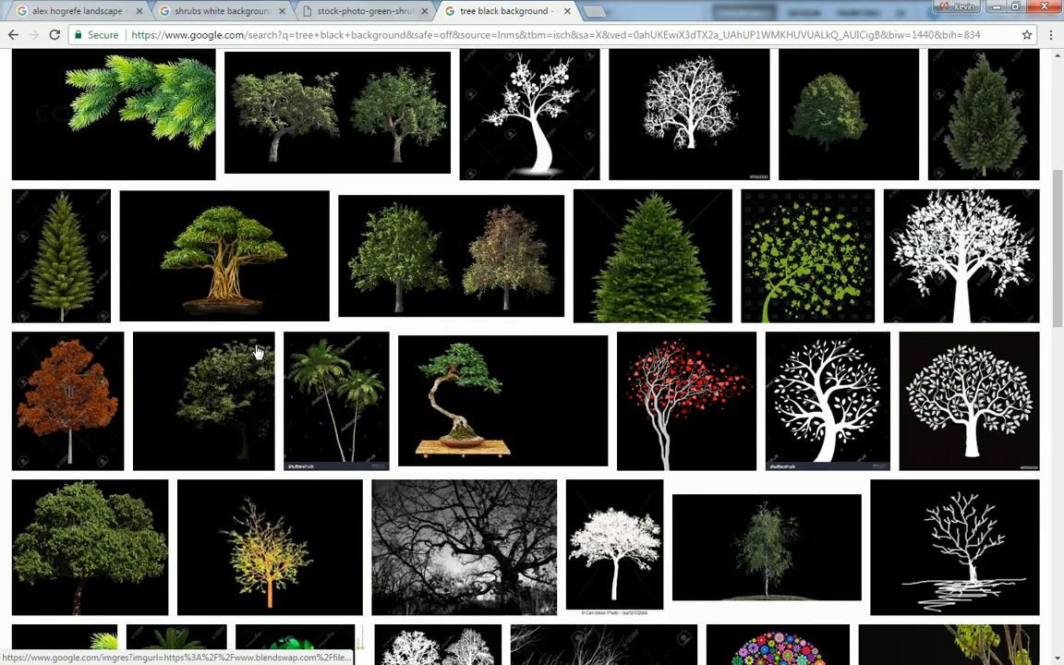
scroll(265, 357, "up", 9)
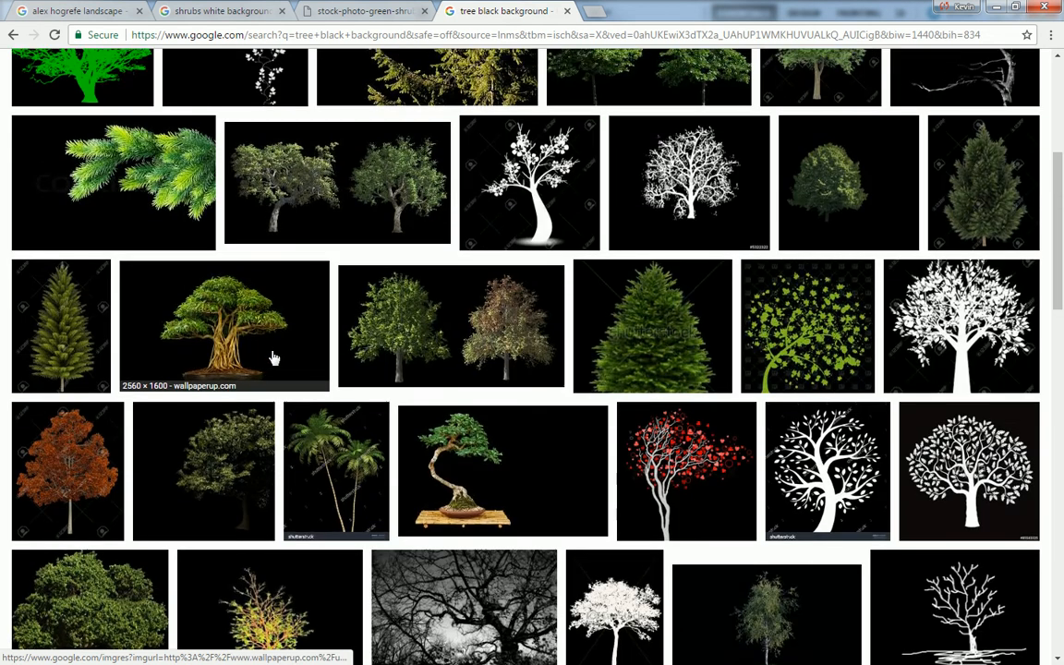
left_click(613, 319)
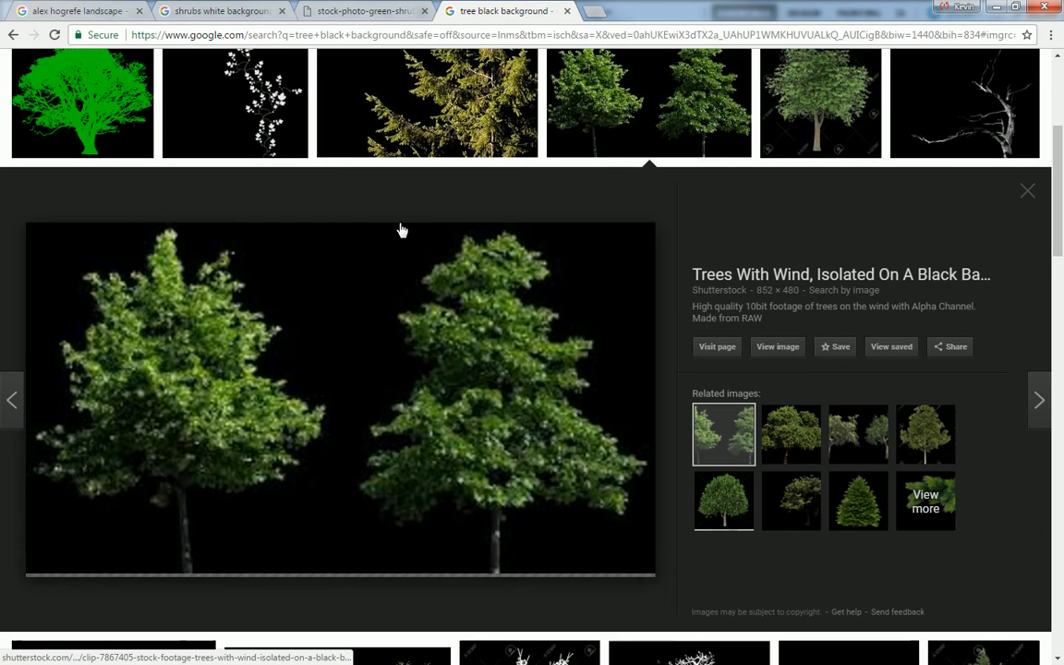
scroll(347, 287, "up", 3)
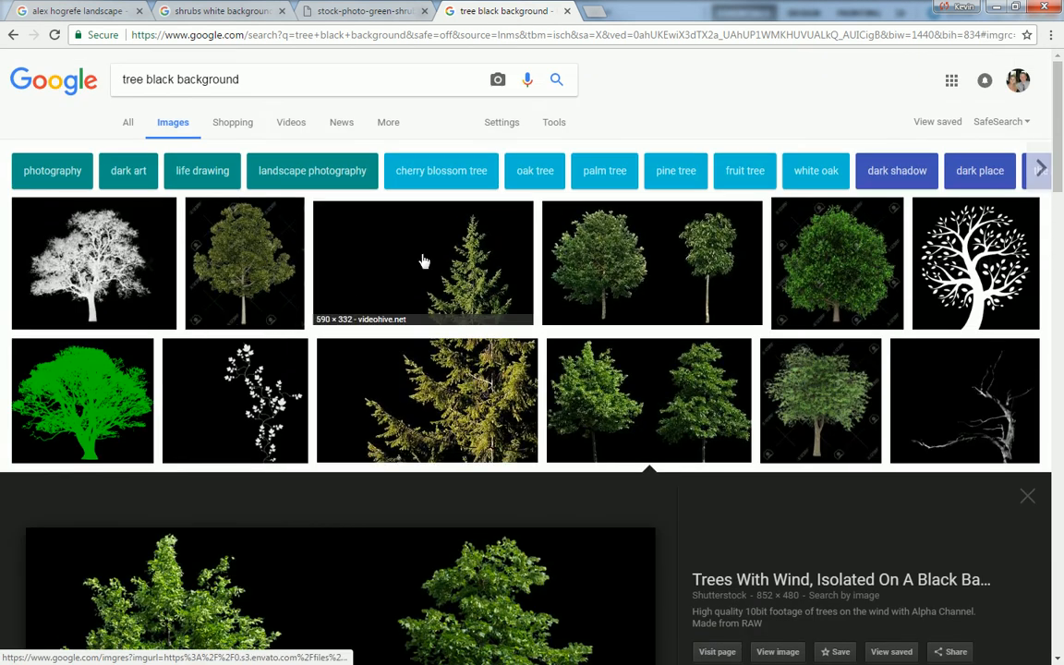
left_click(571, 238)
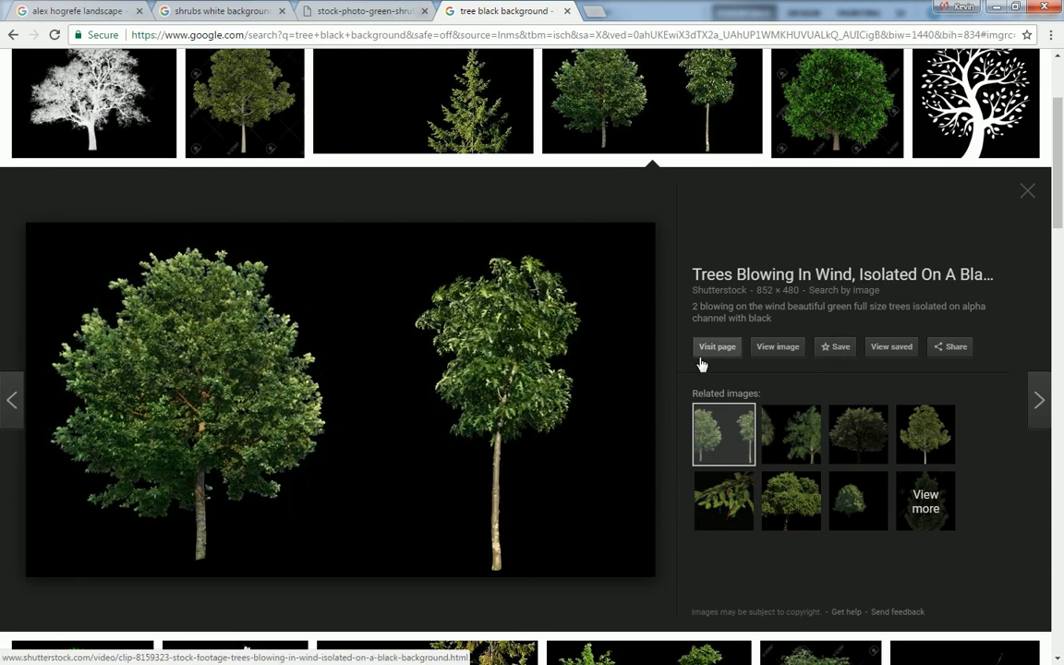
Switch to the Snipping Tool and capture only the broad, full-crowned tree with its black background from the image preview.
key("alt+Tab")
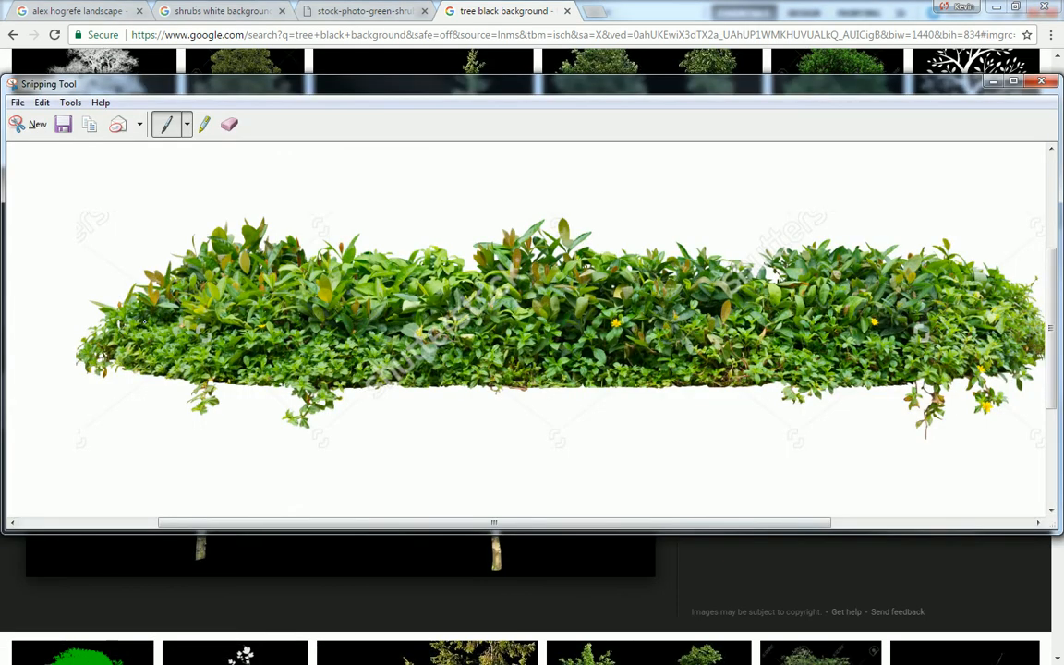
left_click(37, 123)
left_click_drag(45, 233, 361, 569)
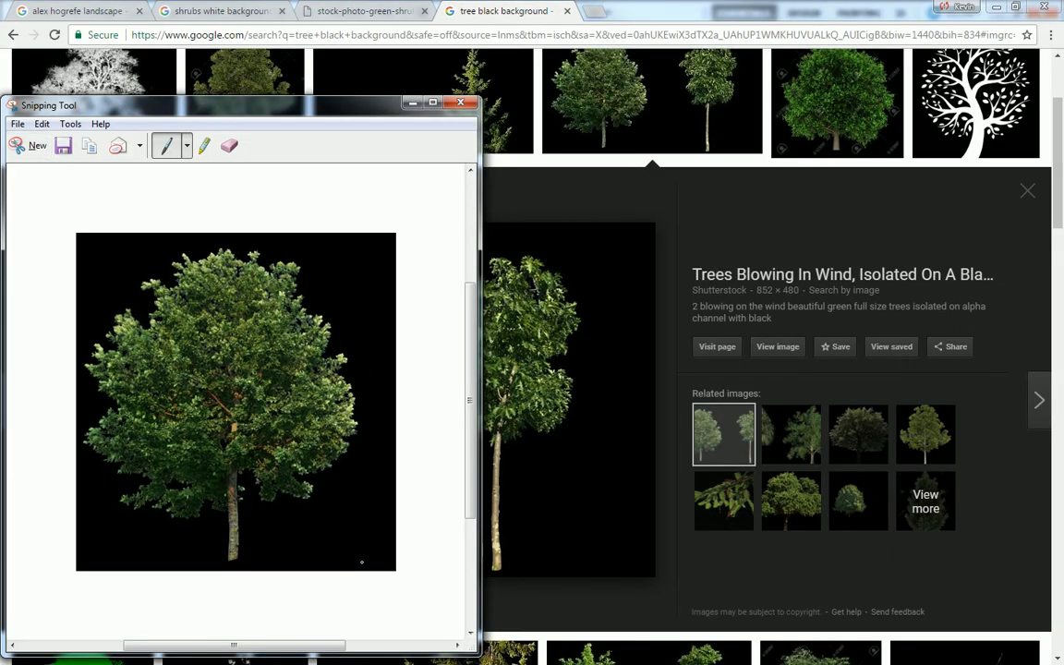
Switch to Photoshop and paste the captured tree on a new layer above the Overlay Layer.
key("alt+Tab")
key("ctrl+v")
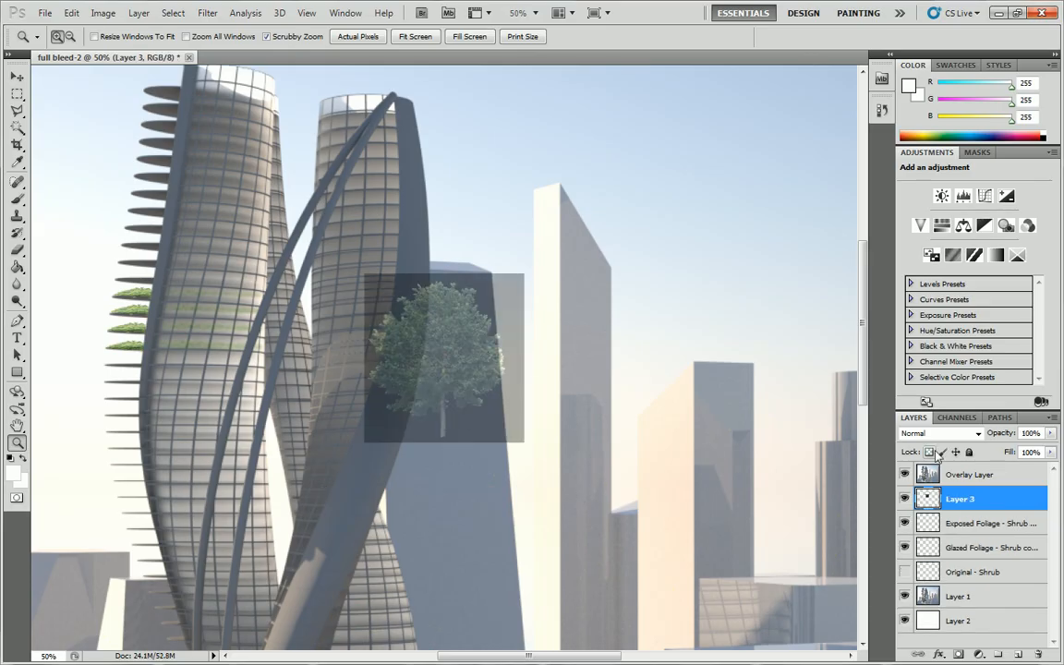
key("ctrl+z")
left_click(971, 476)
key("ctrl+v")
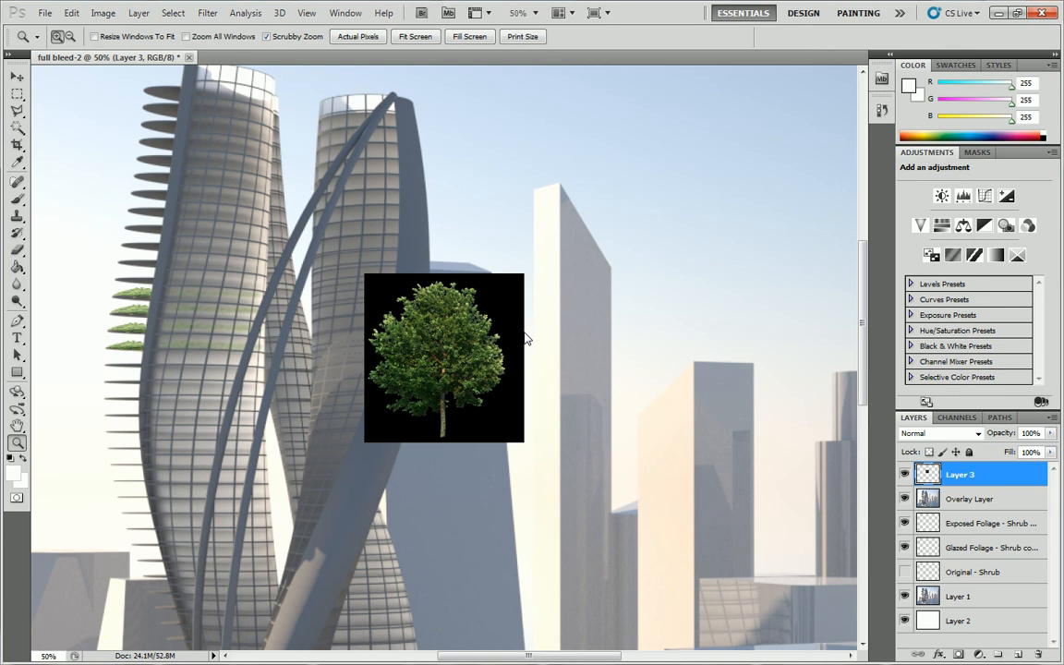
Try the Multiply blend mode on the tree layer, and set it to Screen to drop the black background.
left_click(940, 433)
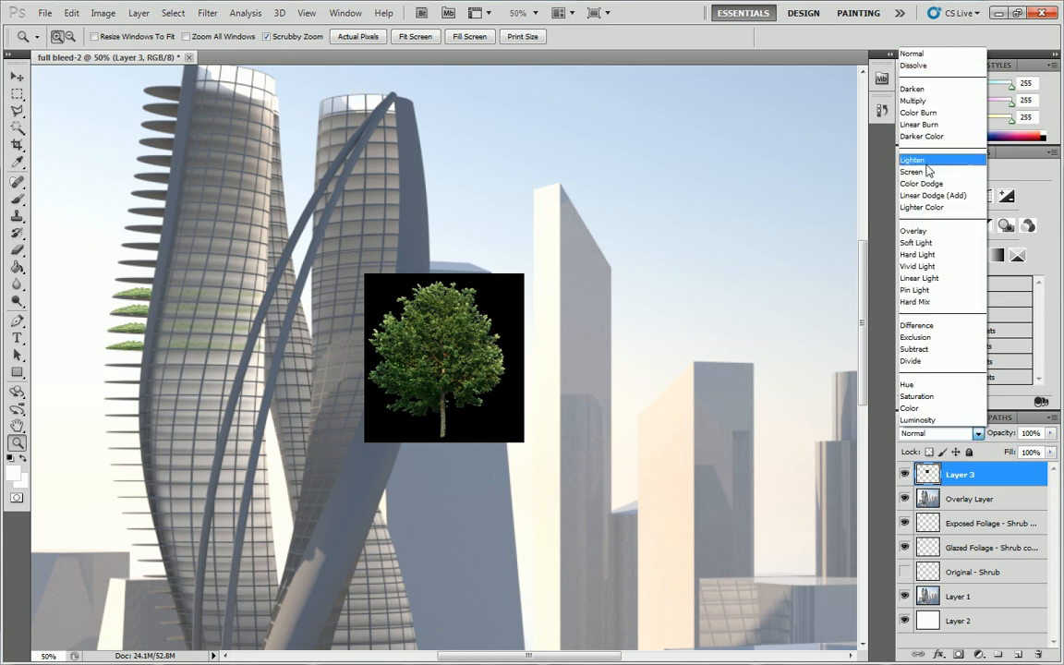
left_click(935, 108)
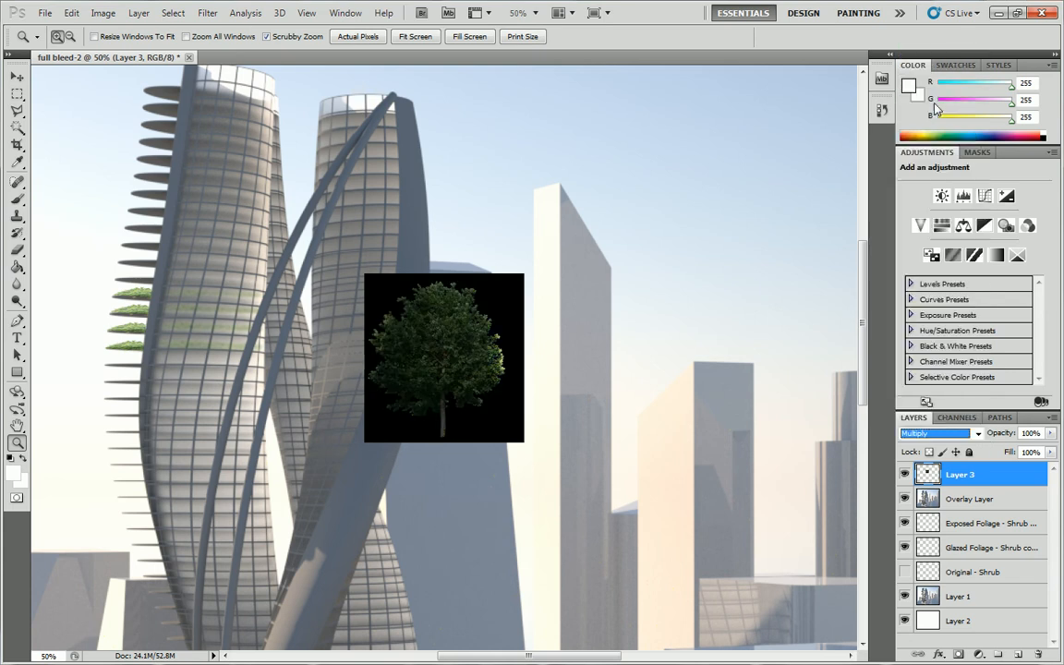
left_click(978, 431)
left_click(919, 180)
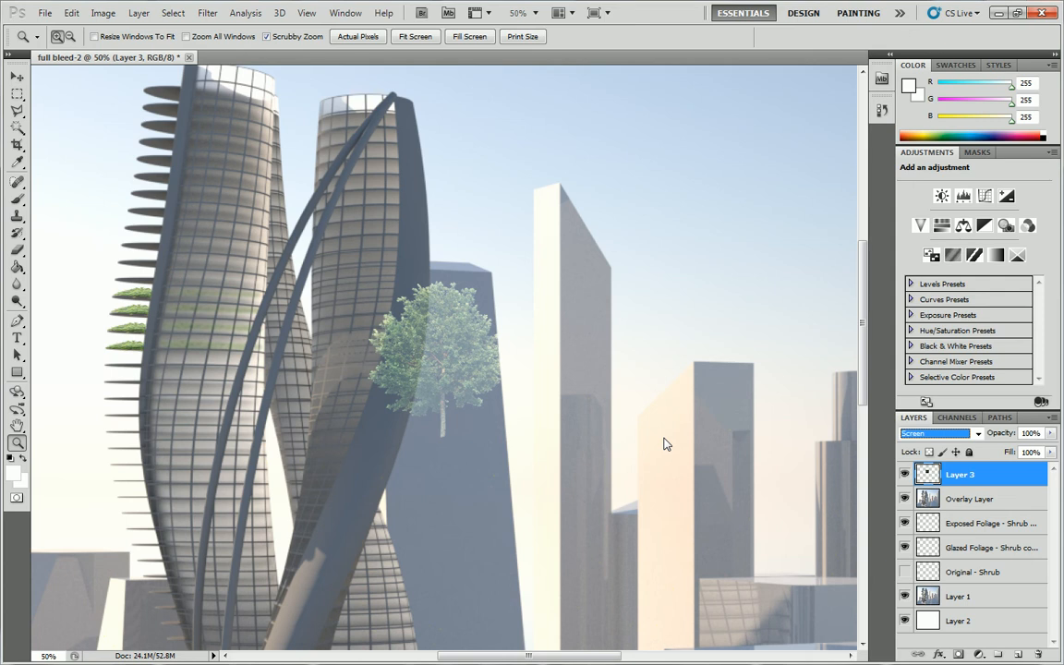
Free-transform the tree to about 22% width and 19% height and place it on a left-tower balcony above the shrubs.
left_click(17, 93)
right_click(436, 326)
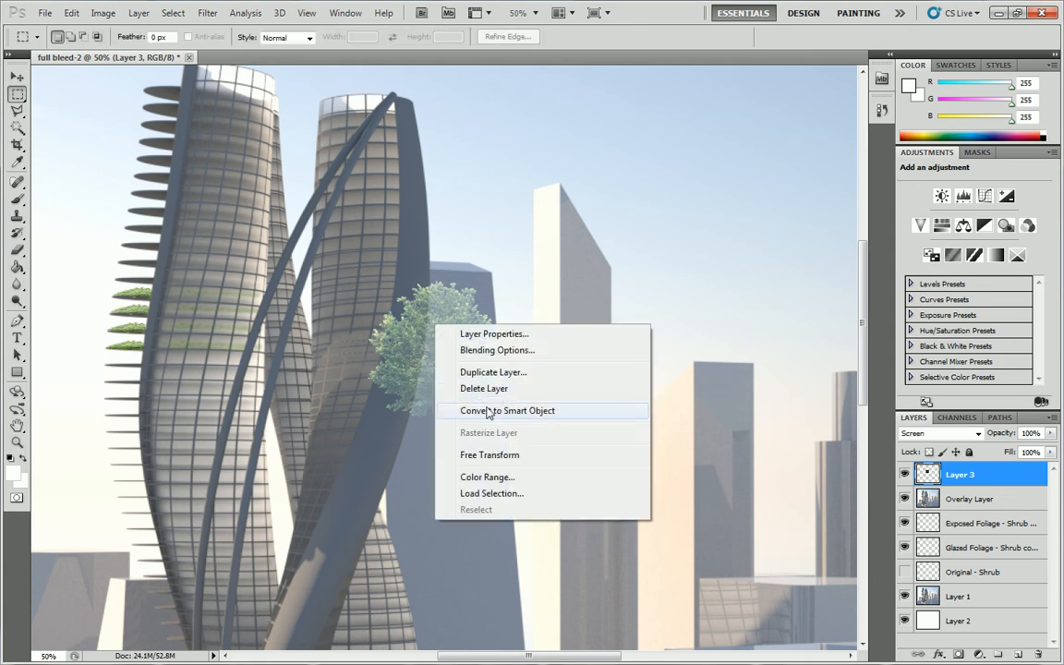
left_click(490, 454)
left_click_drag(444, 340, 154, 213)
left_click_drag(252, 151, 151, 212)
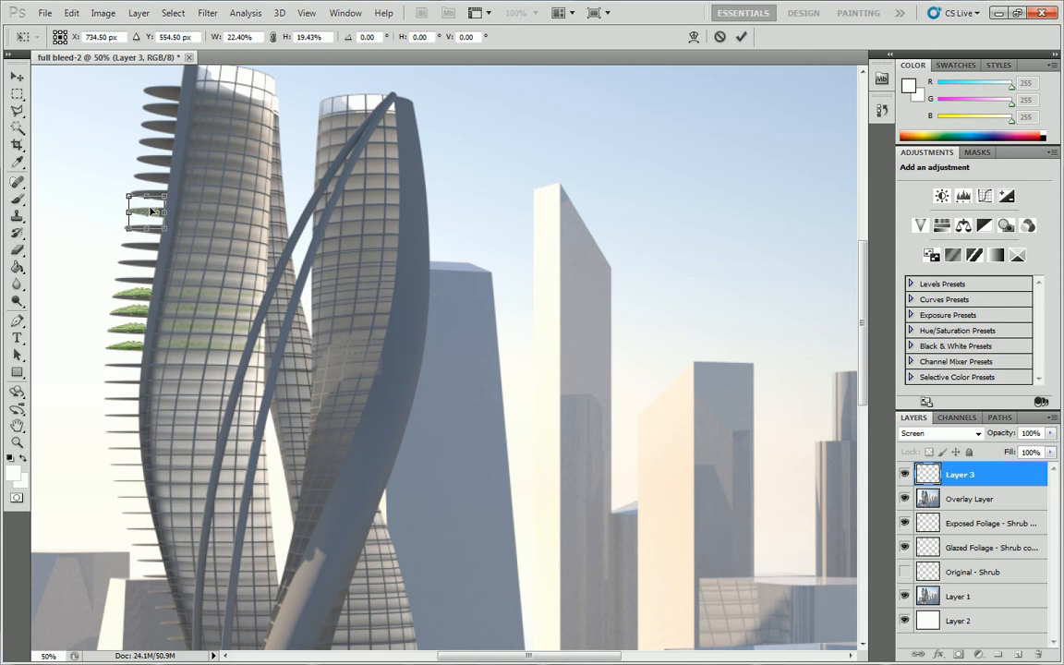
Try the Overlay, Exclusion and Color Dodge blend modes on the small tree.
left_click(977, 433)
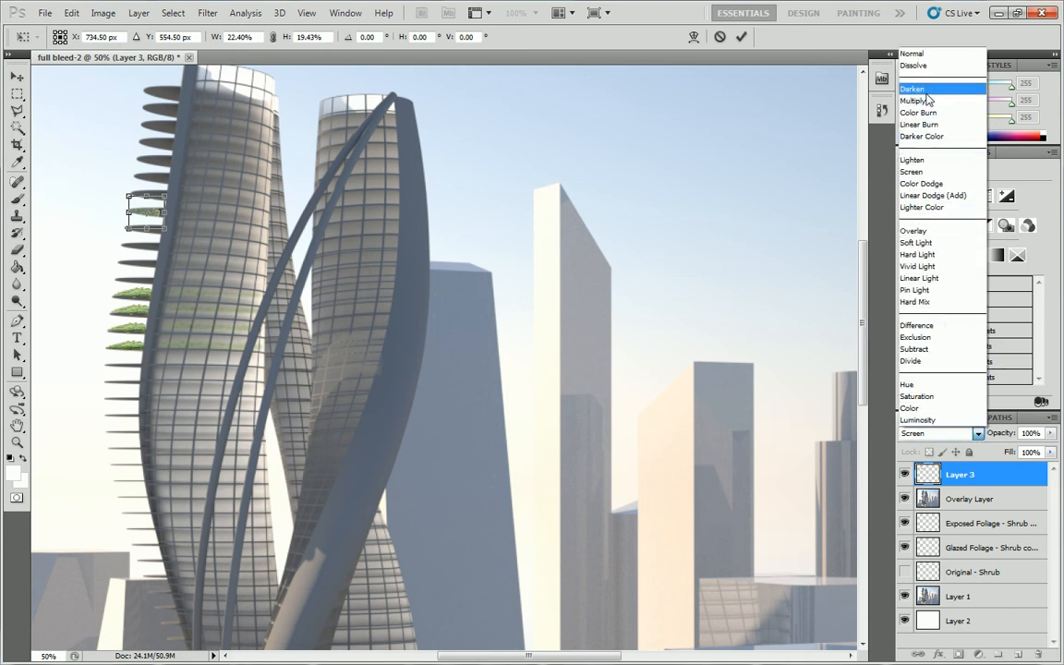
left_click(917, 230)
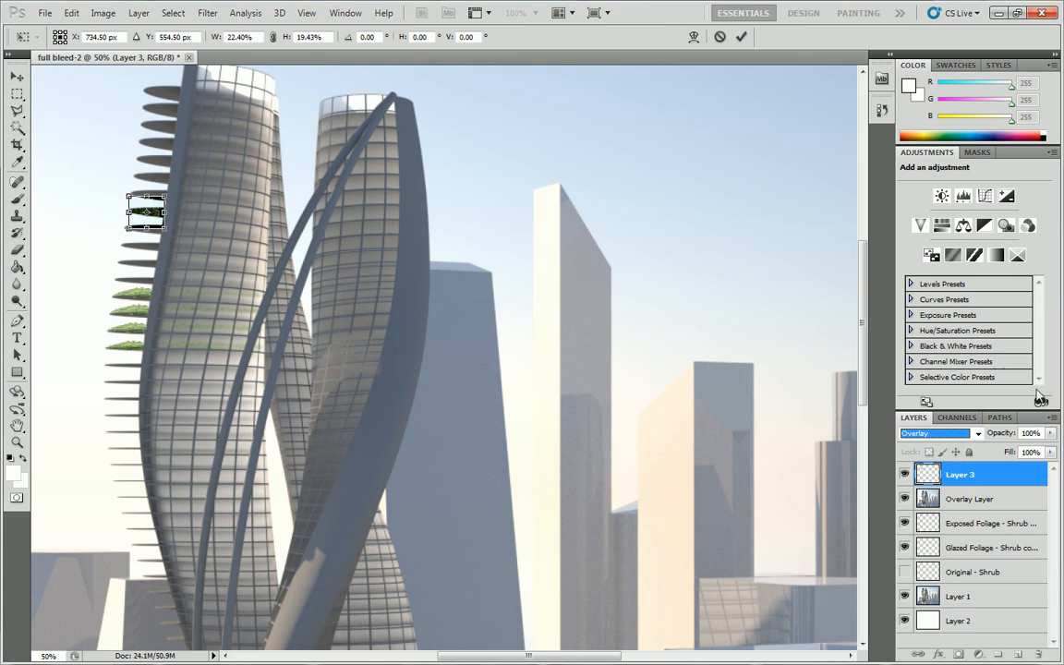
left_click(942, 433)
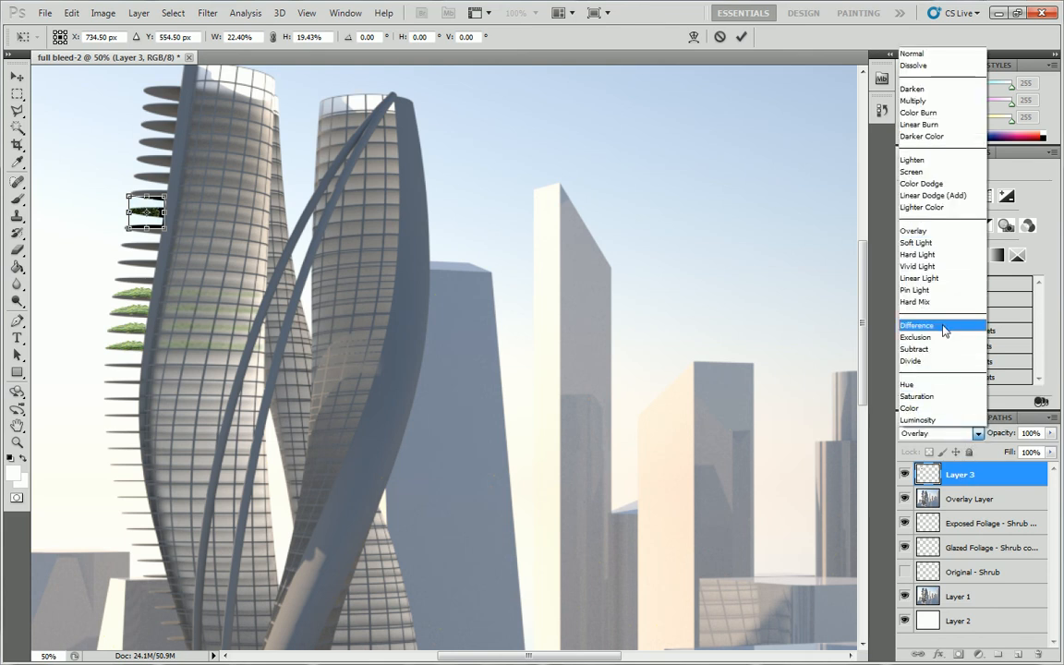
left_click(933, 338)
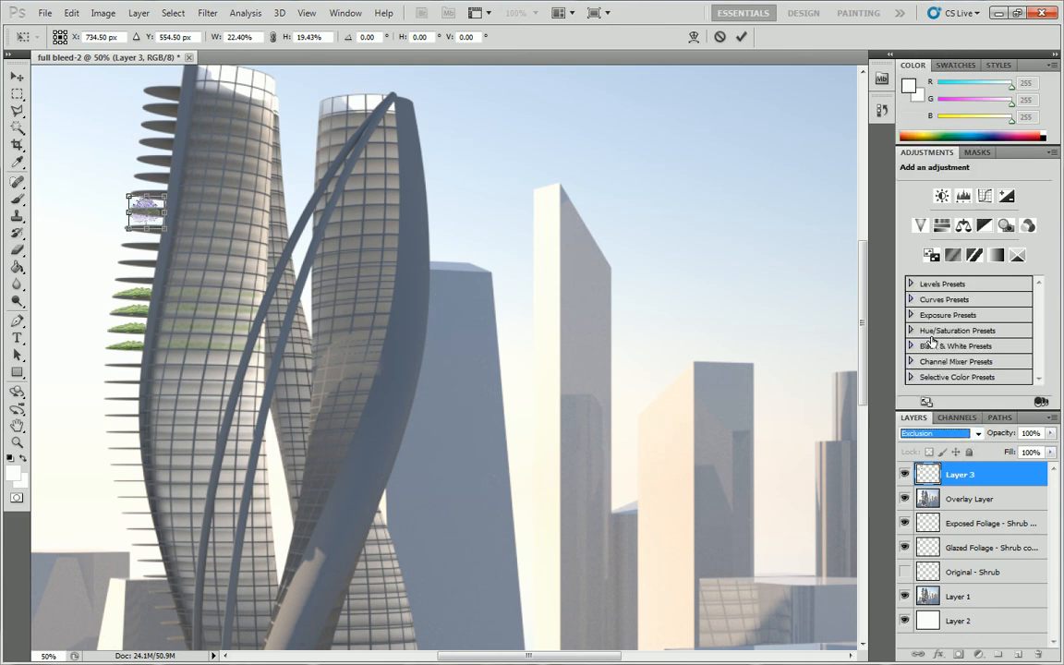
left_click(978, 433)
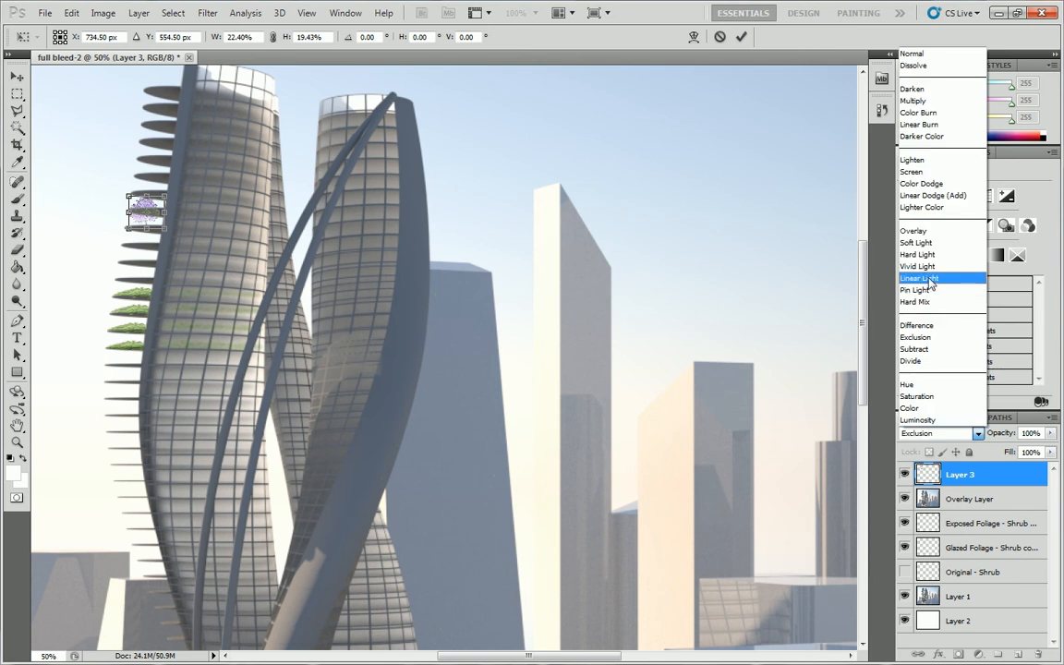
left_click(931, 184)
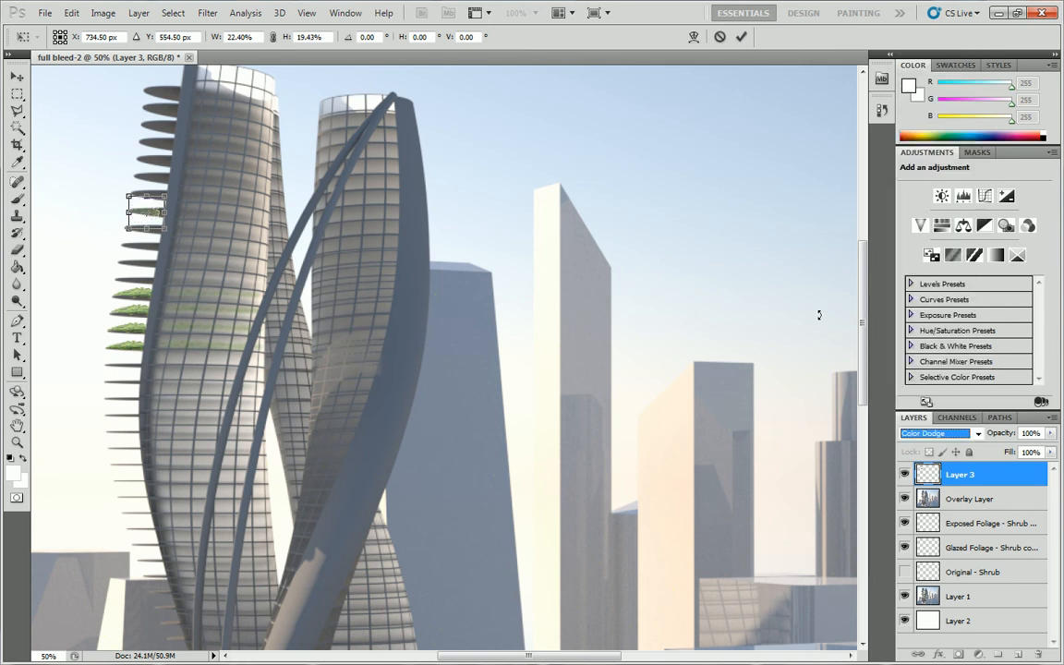
Cancel the tree's transform and undo its blend mode changes back to Normal.
key("ctrl+z")
key("ctrl+z")
key("ctrl+z")
key("Escape")
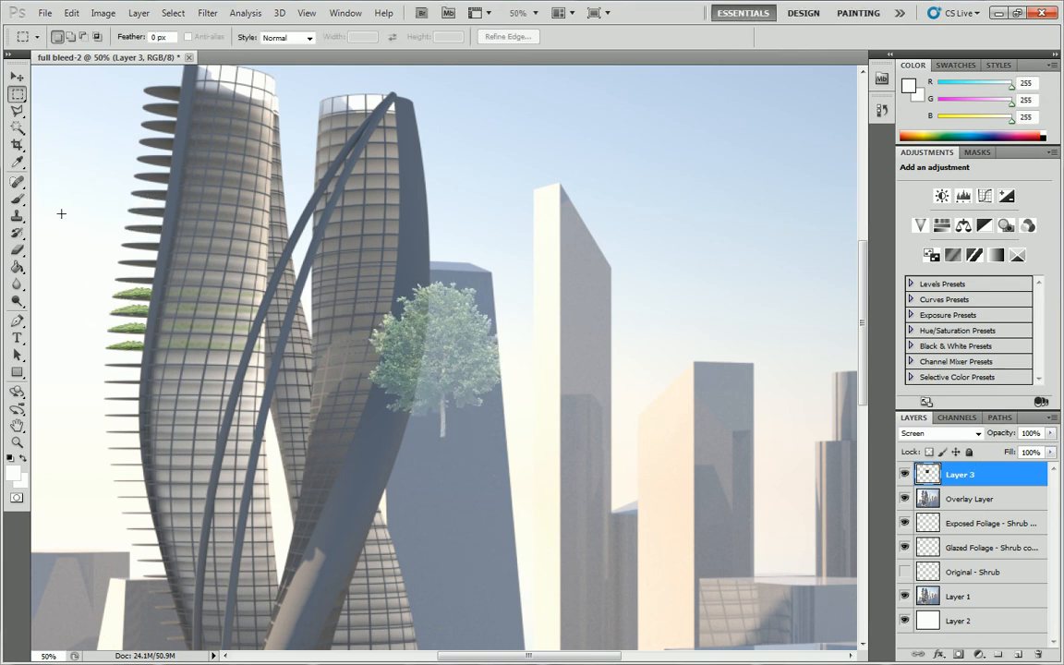
key("ctrl+z")
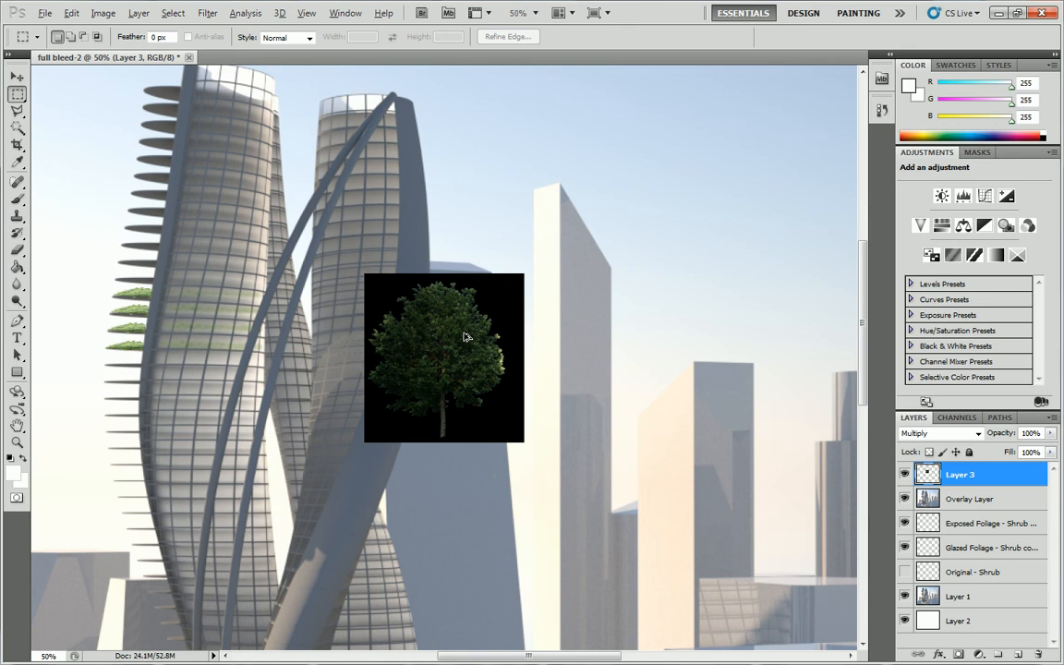
key("ctrl+alt+z")
left_click(17, 127)
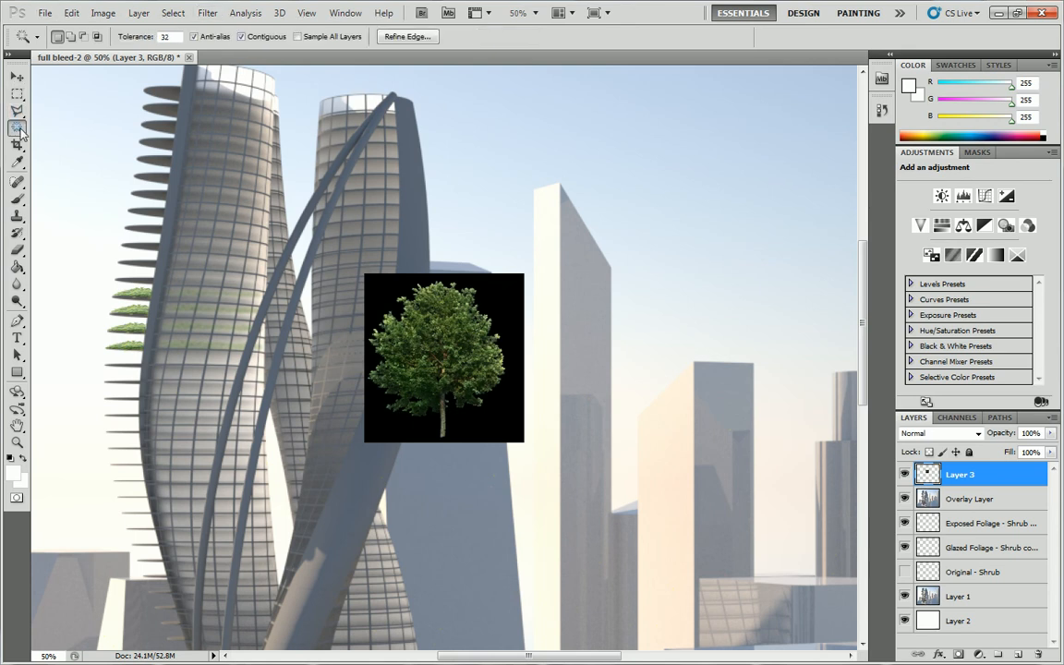
left_click(514, 308)
key("ctrl+d")
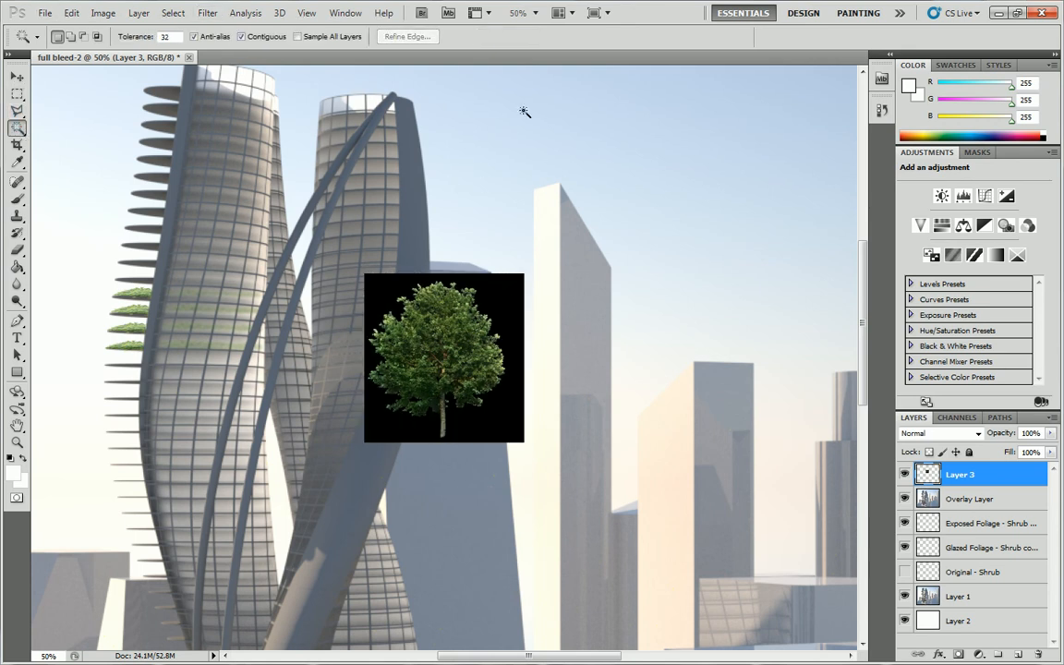
Sample the tree image's black background, delete it through a Color Range selection with fuzziness 41, and clear the selection.
left_click(17, 162)
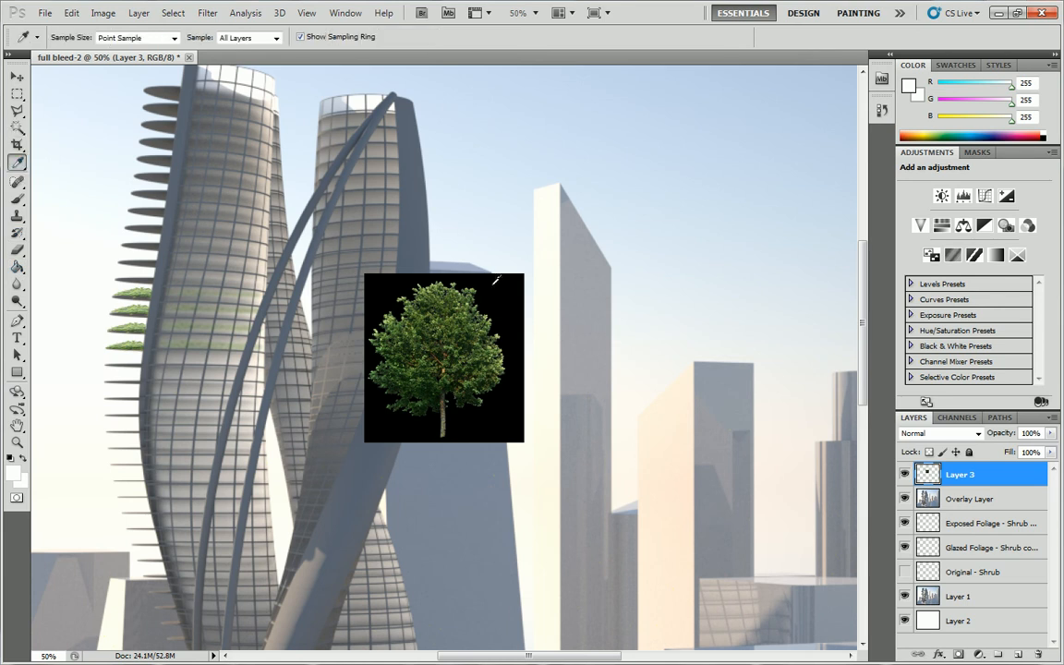
left_click(501, 294)
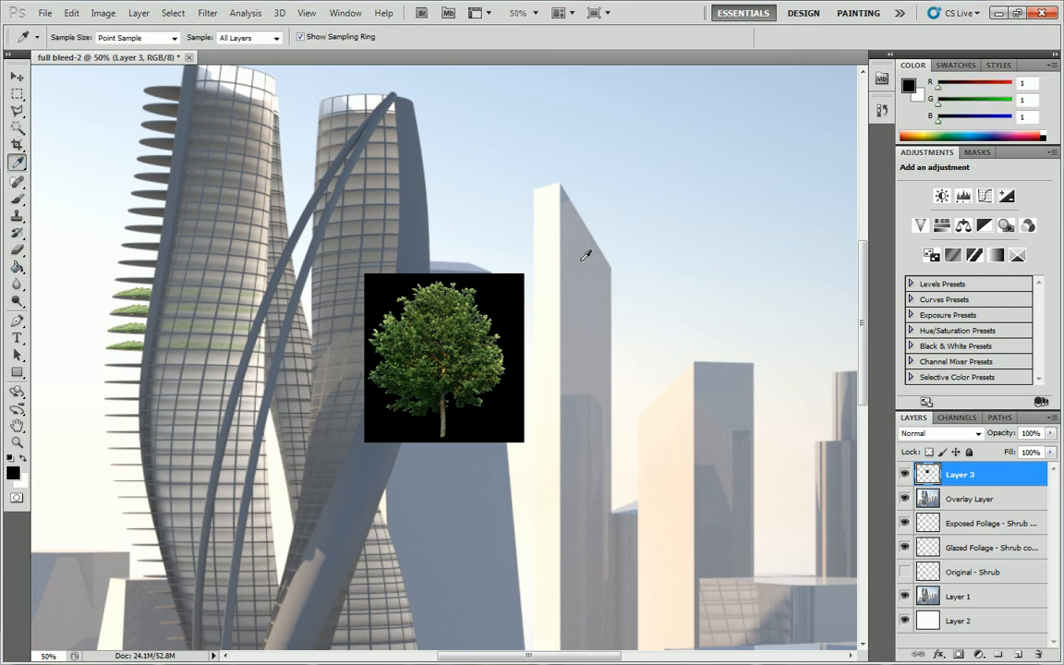
left_click(174, 13)
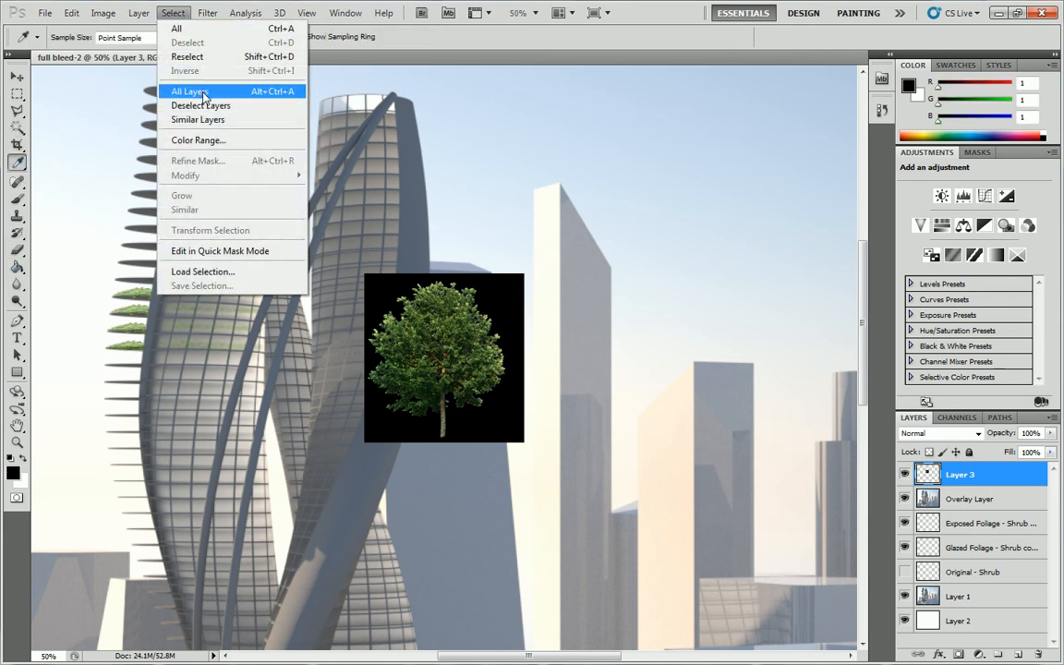
left_click(211, 140)
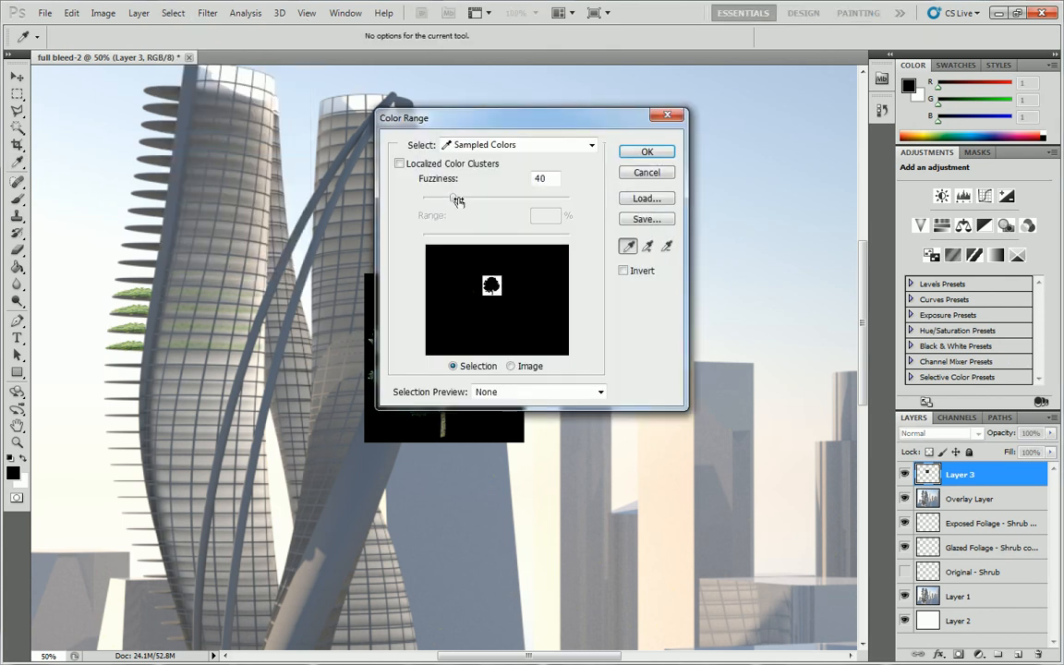
left_click_drag(452, 197, 450, 199)
left_click(647, 151)
key("Delete")
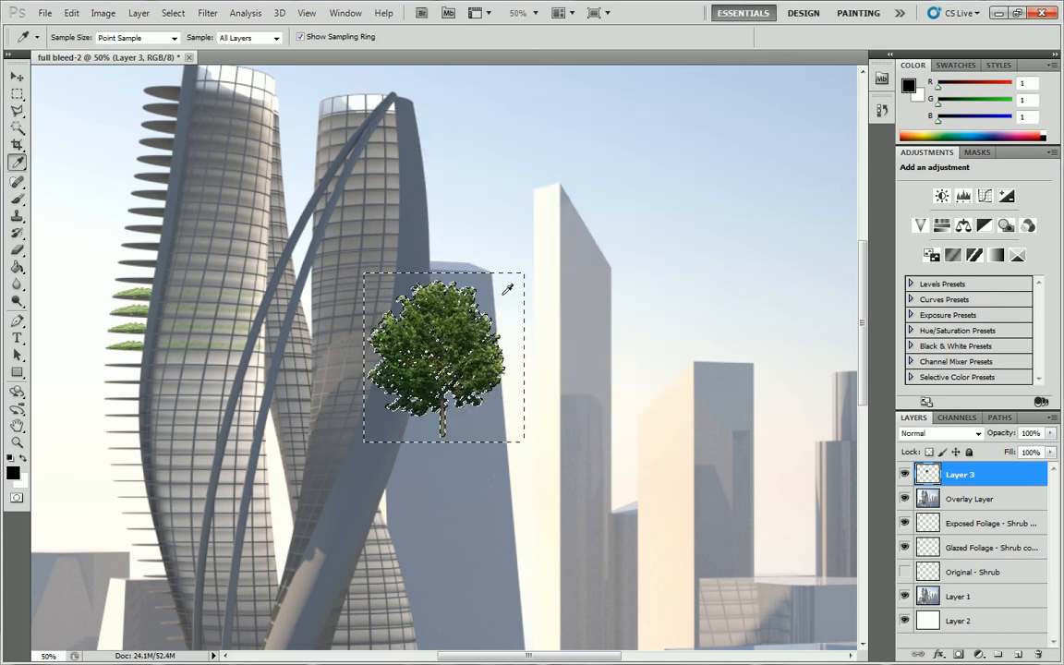
left_click(503, 281)
left_click(17, 94)
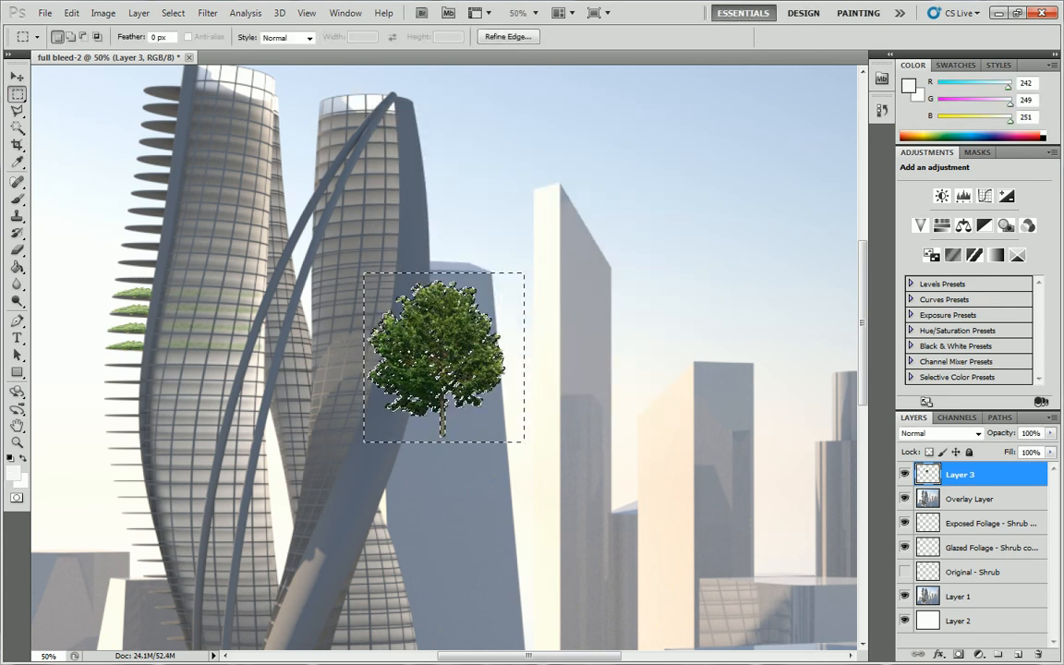
left_click(470, 349)
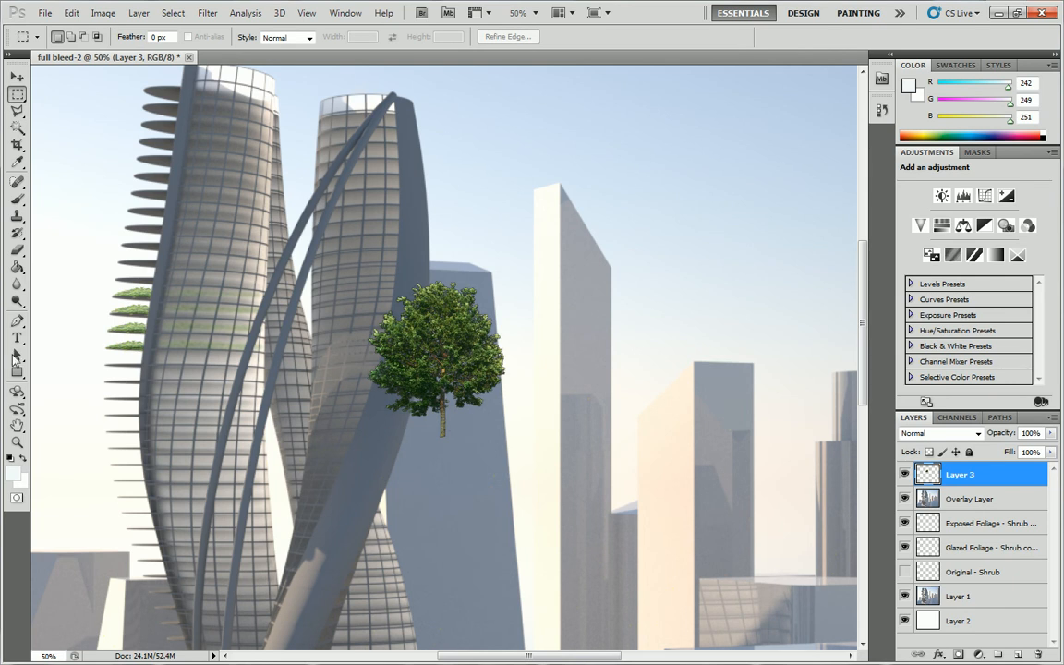
Inspect the cut-out tree's edges up close, and undo the deletion of its black background.
left_click(17, 441)
left_click(448, 365)
left_click(447, 365)
left_click(424, 375)
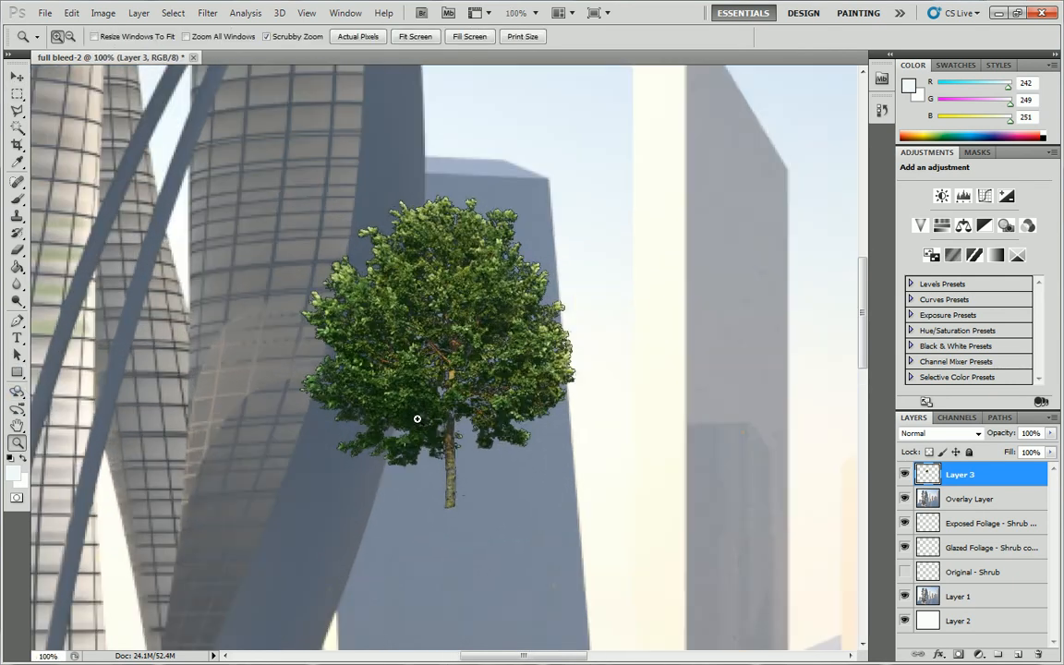
left_click(415, 418)
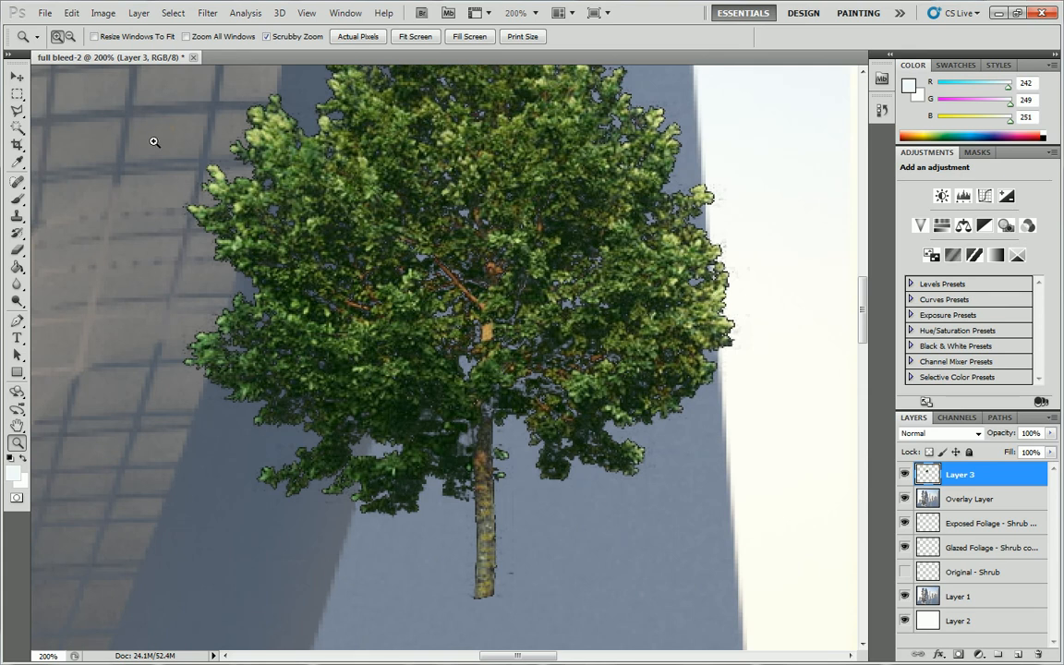
key("ctrl+z")
key("ctrl+alt+z")
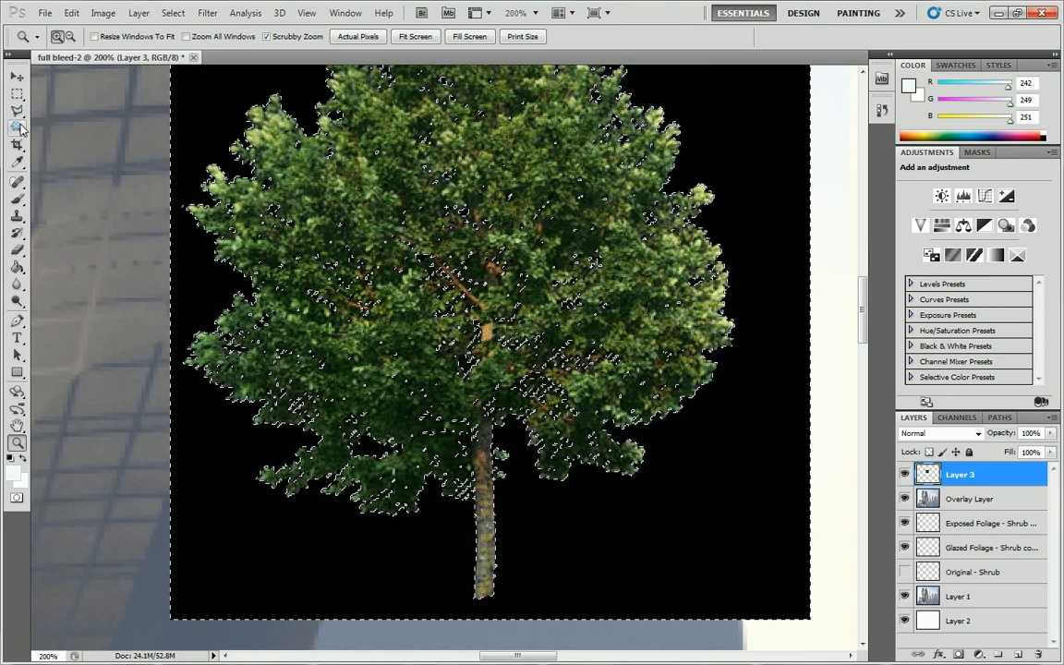
Try removing the black background with a contiguous Magic Wand selection at tolerance 32, and deselect.
left_click(18, 128)
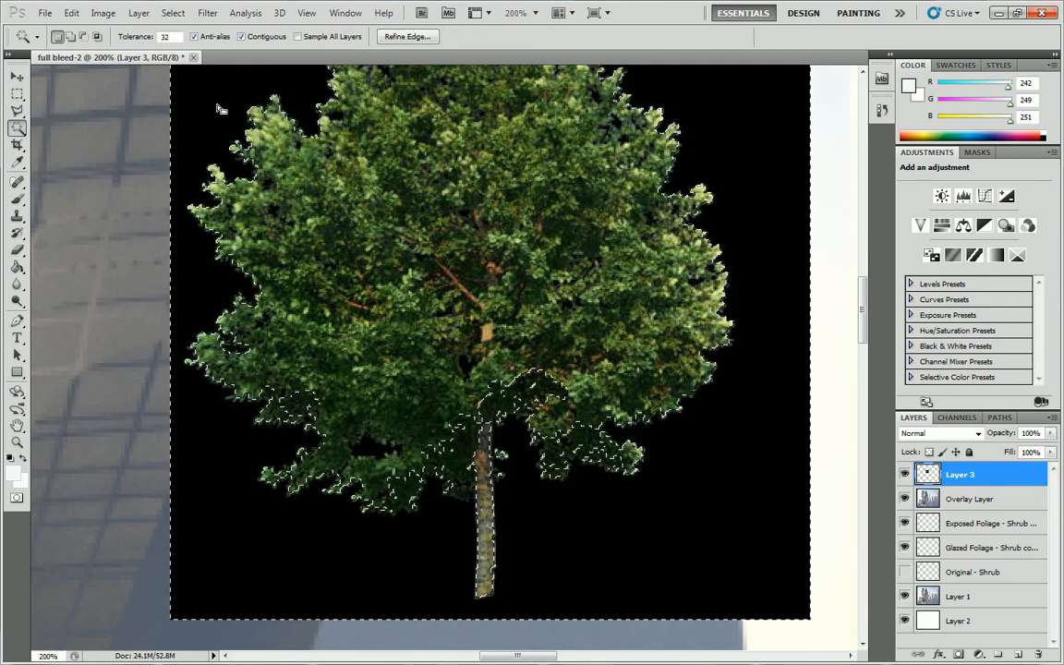
key("Delete")
key("ctrl+d")
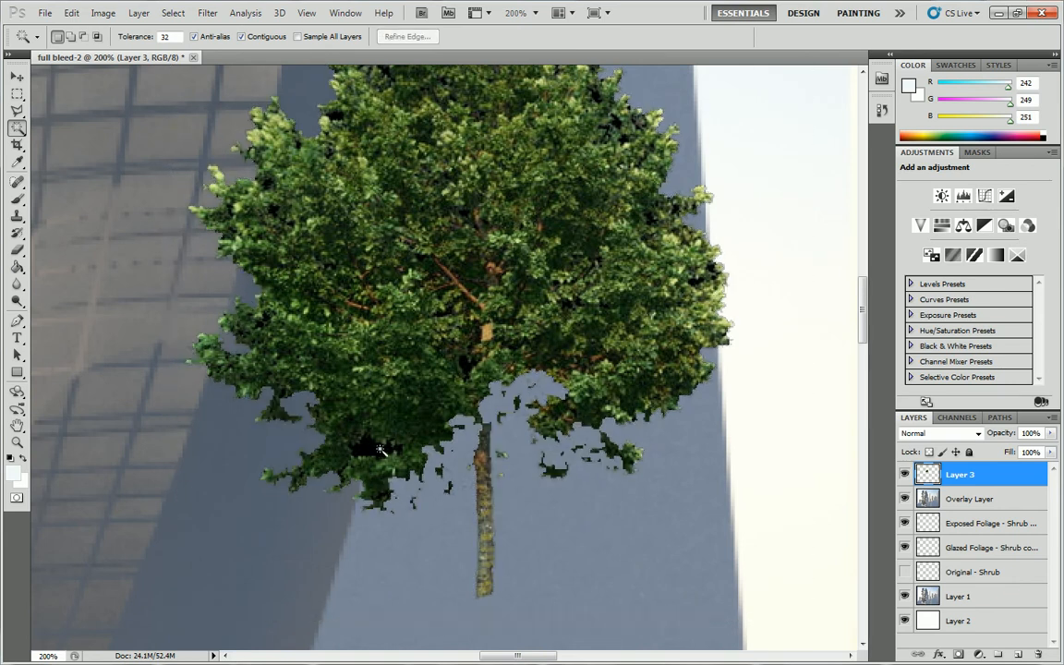
Undo the Magic Wand background deletion and clear the selection around the tree.
key("ctrl+alt+z")
key("ctrl+alt+z")
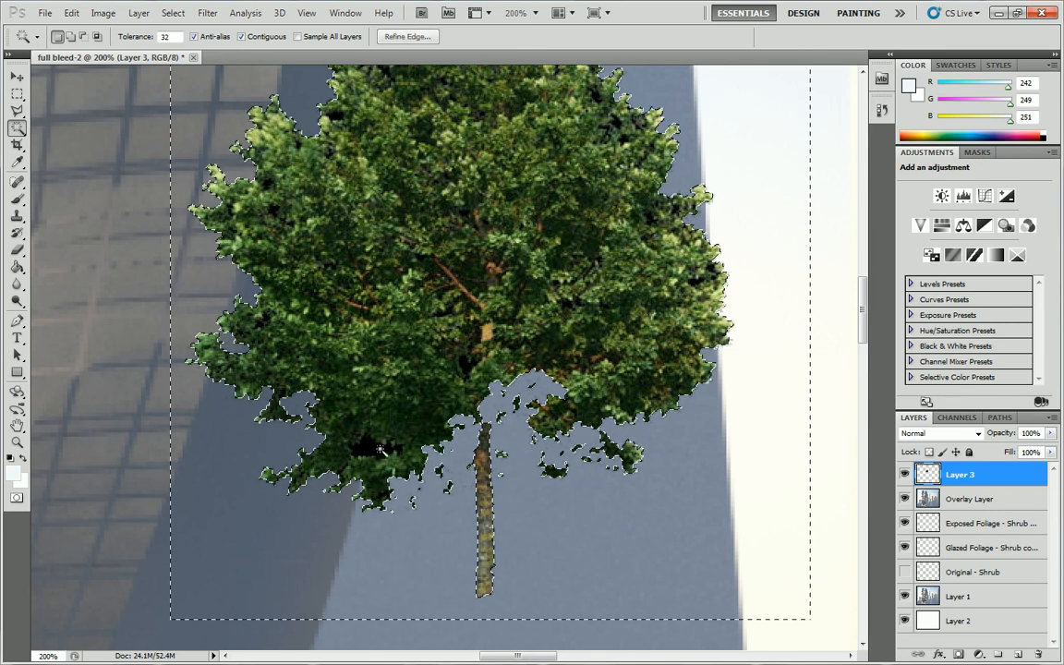
key("ctrl+d")
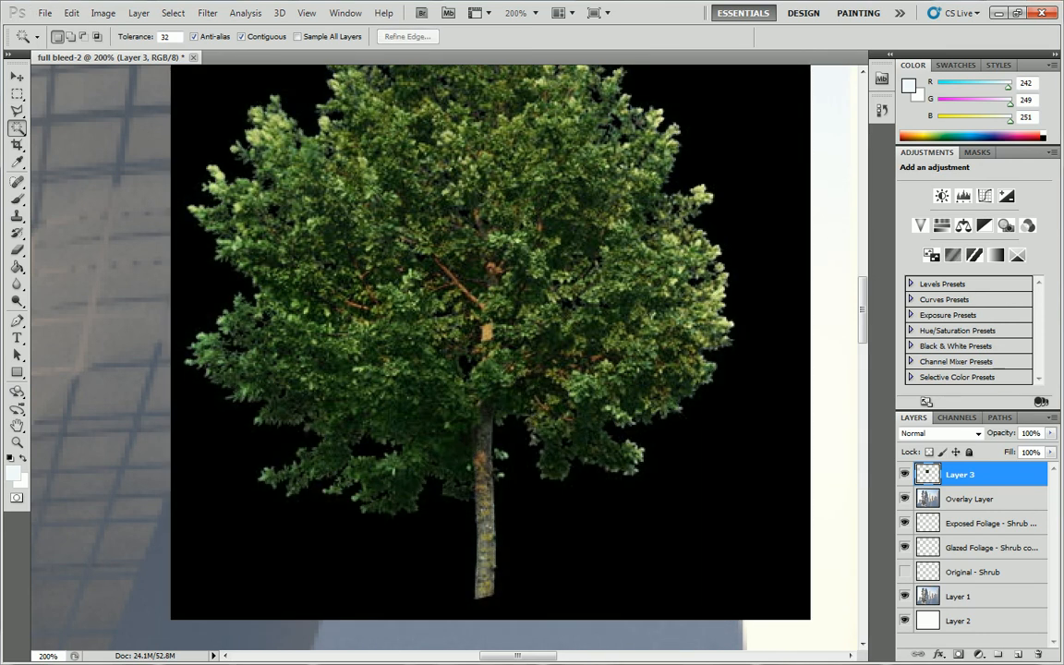
left_click(173, 13)
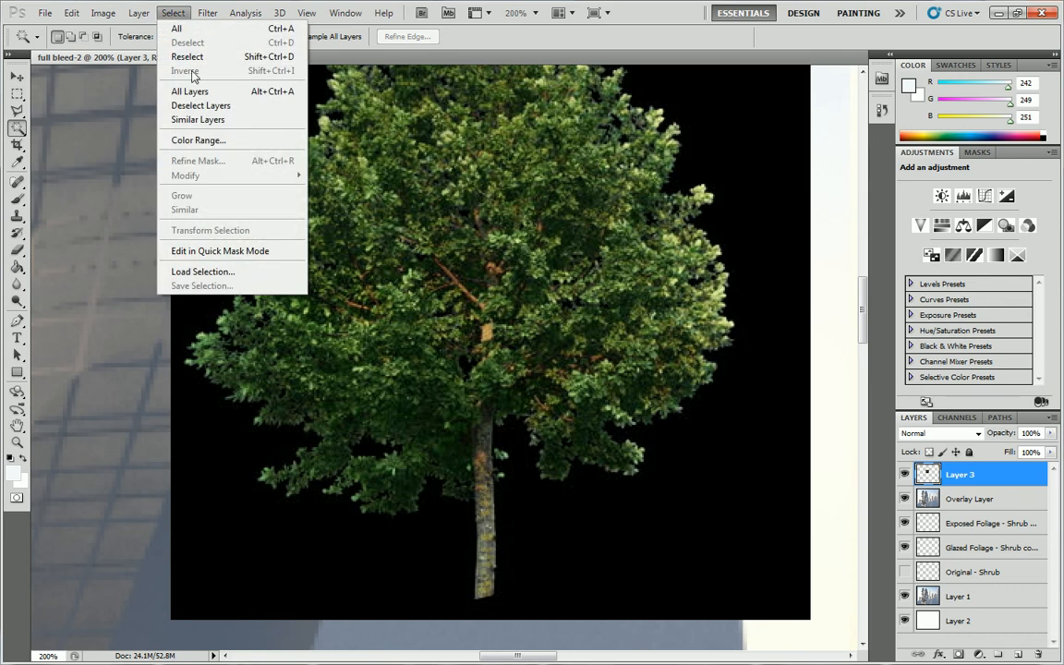
left_click(189, 136)
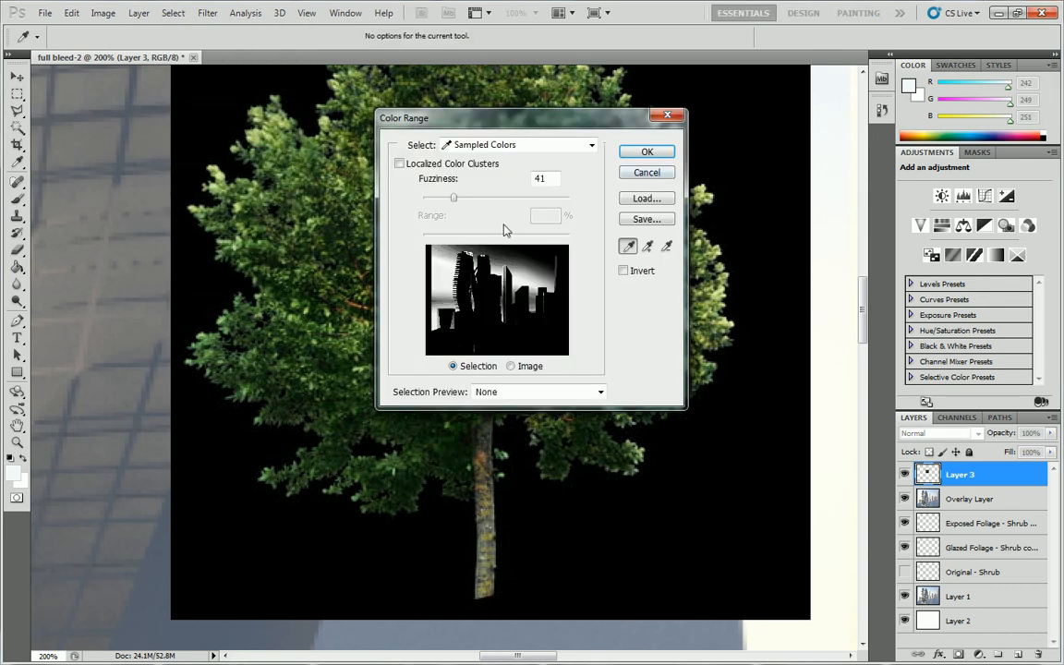
left_click(654, 175)
Resample the black background as foreground color, remove it with a Color Range selection at fuzziness 41, and deselect.
left_click(16, 162)
left_click(221, 88)
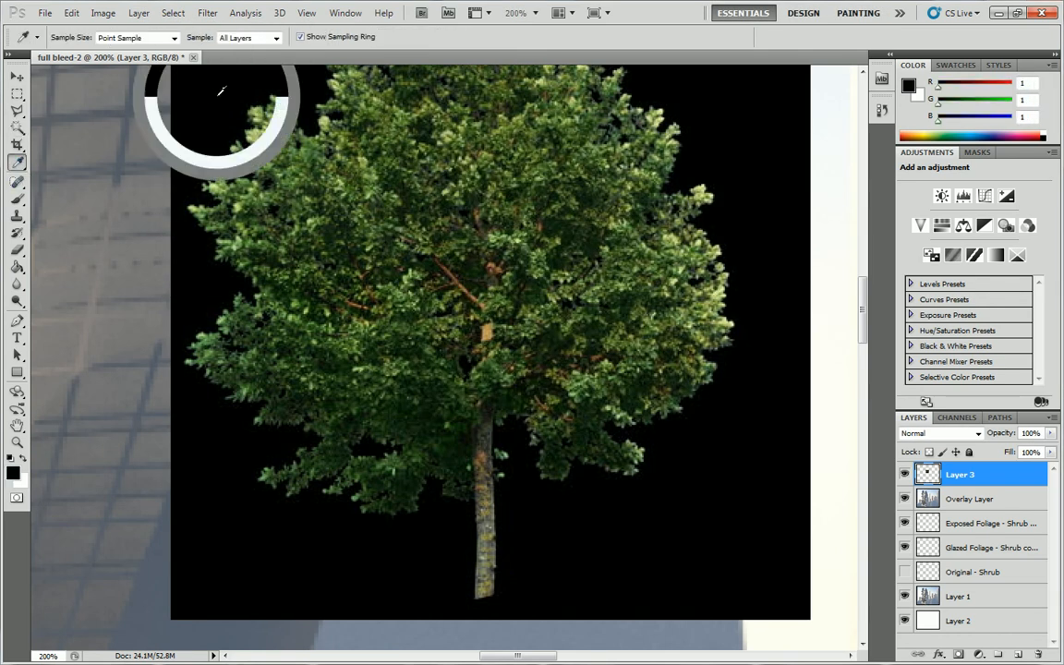
left_click(173, 13)
left_click(231, 140)
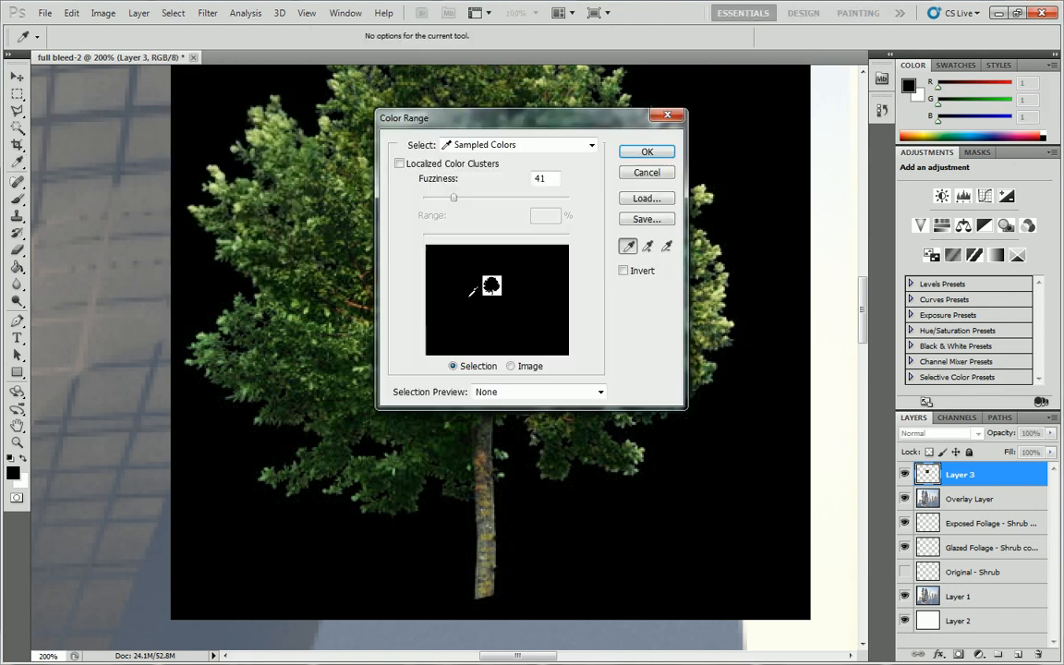
left_click(635, 150)
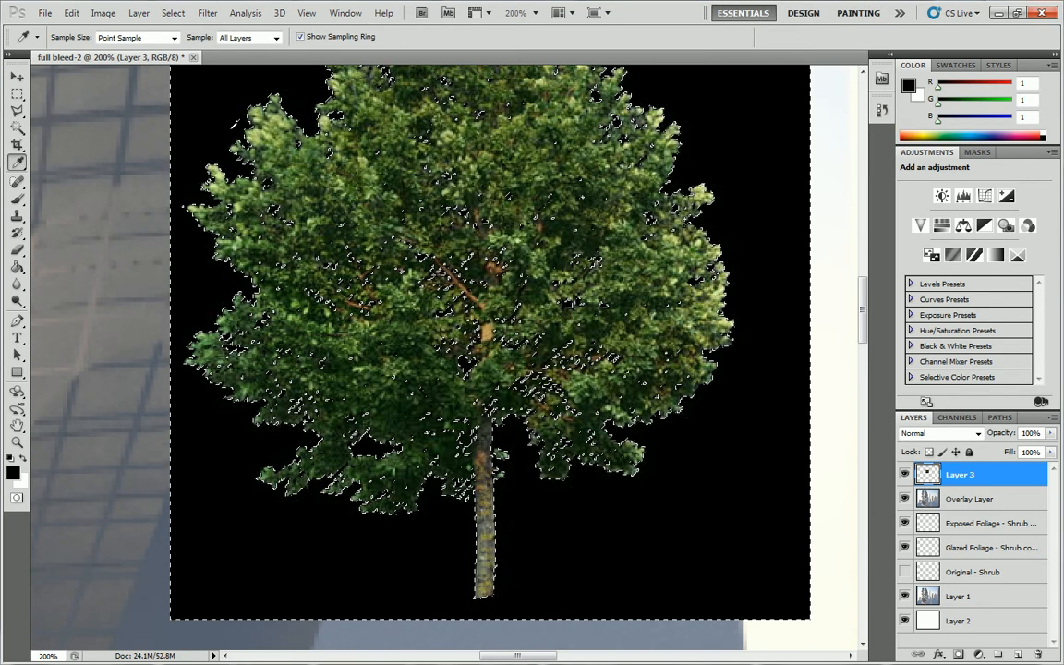
key("Delete")
left_click(17, 93)
left_click(237, 106)
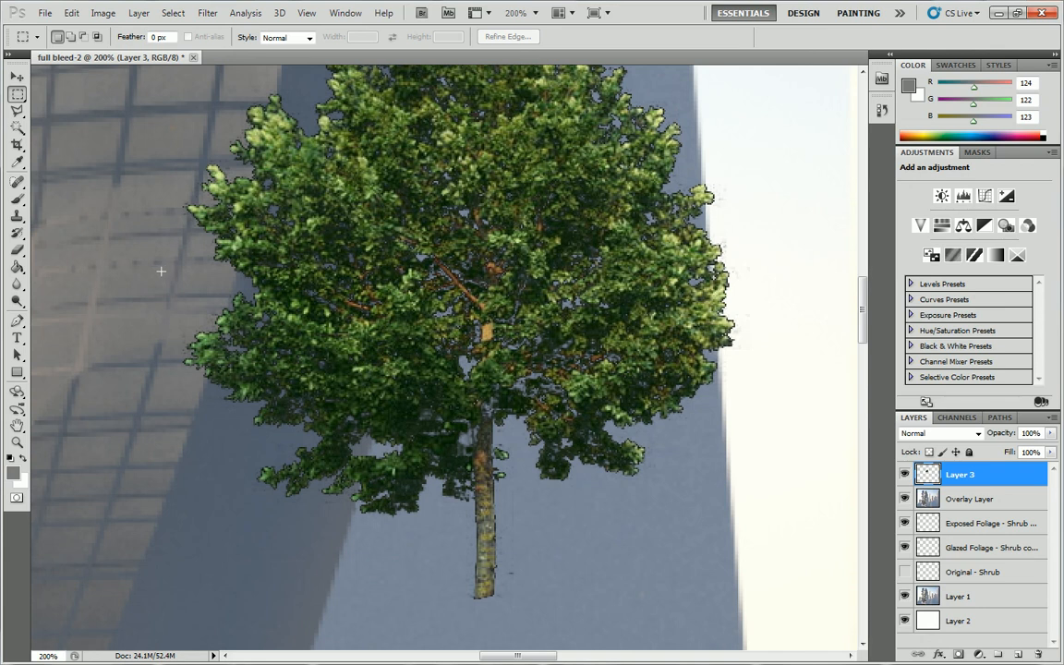
Scale the cut-out tree to 9.23% with Free Transform and place it beside the lowest planted balcony of the tower.
left_click(17, 441)
left_click(269, 350, "alt")
left_click(269, 350, "alt")
left_click(268, 349, "alt")
left_click_drag(183, 335, 157, 323)
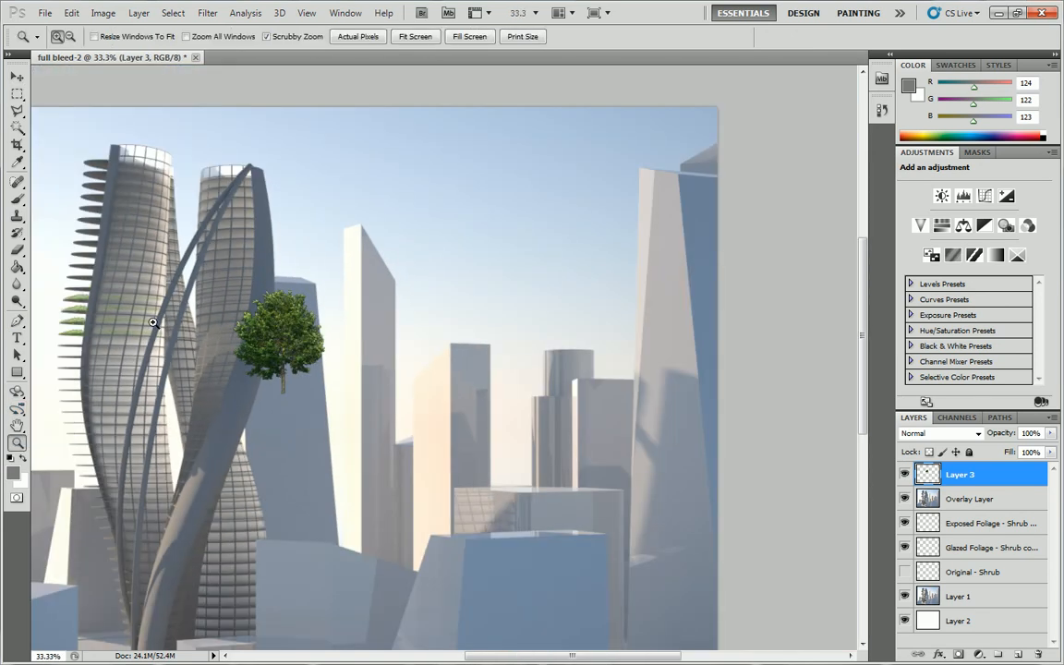
left_click(78, 305)
left_click(79, 306)
left_click(79, 305)
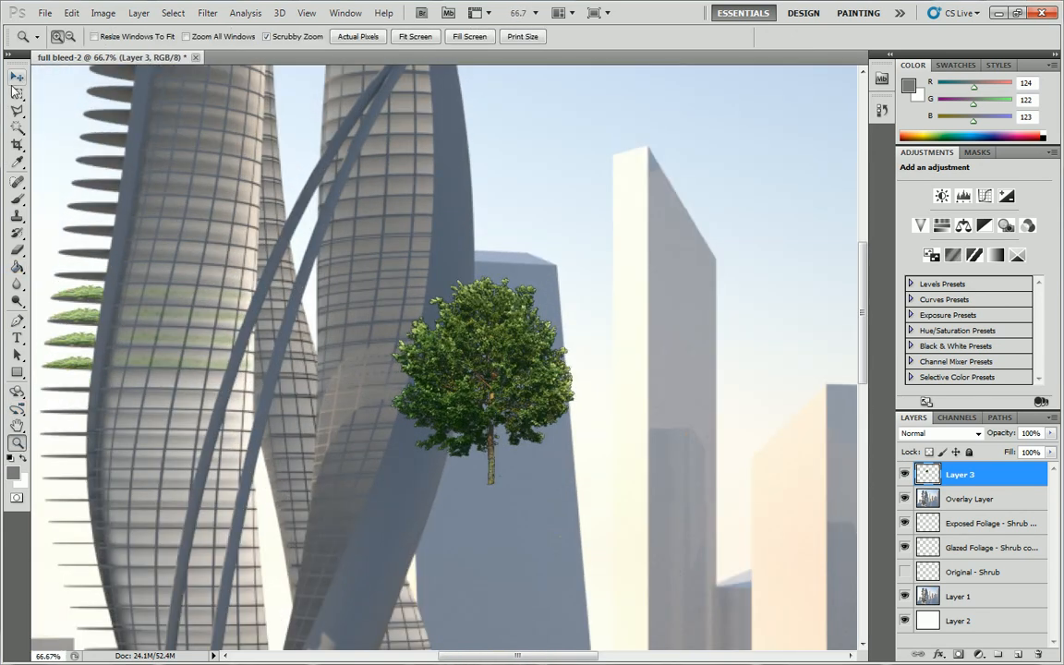
left_click(18, 126)
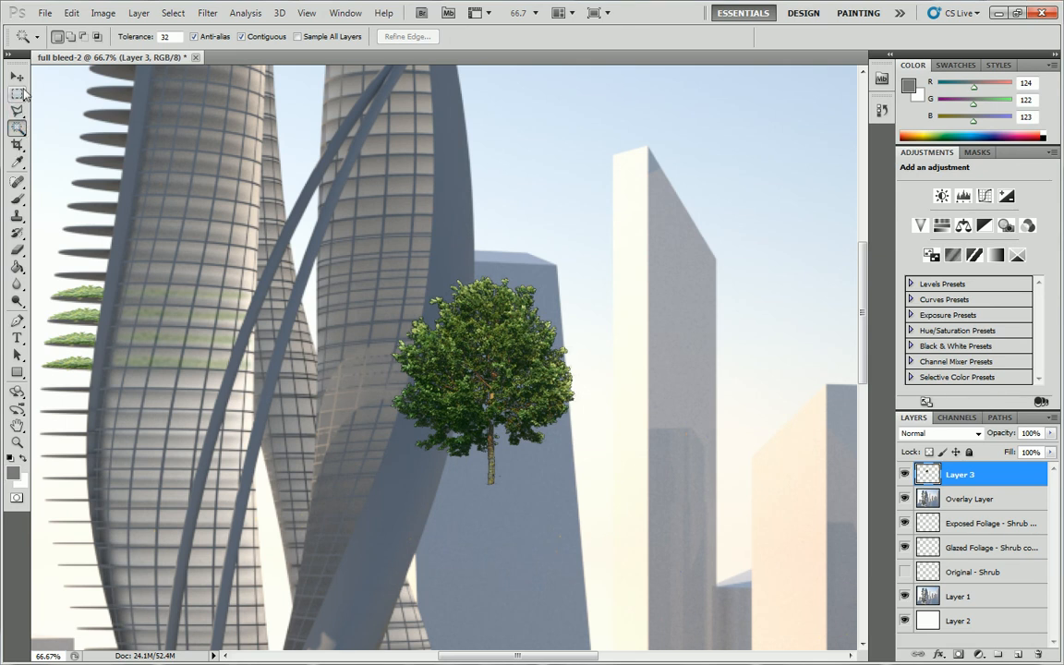
left_click(17, 94)
right_click(463, 360)
left_click(504, 496)
left_click_drag(519, 356, 53, 344)
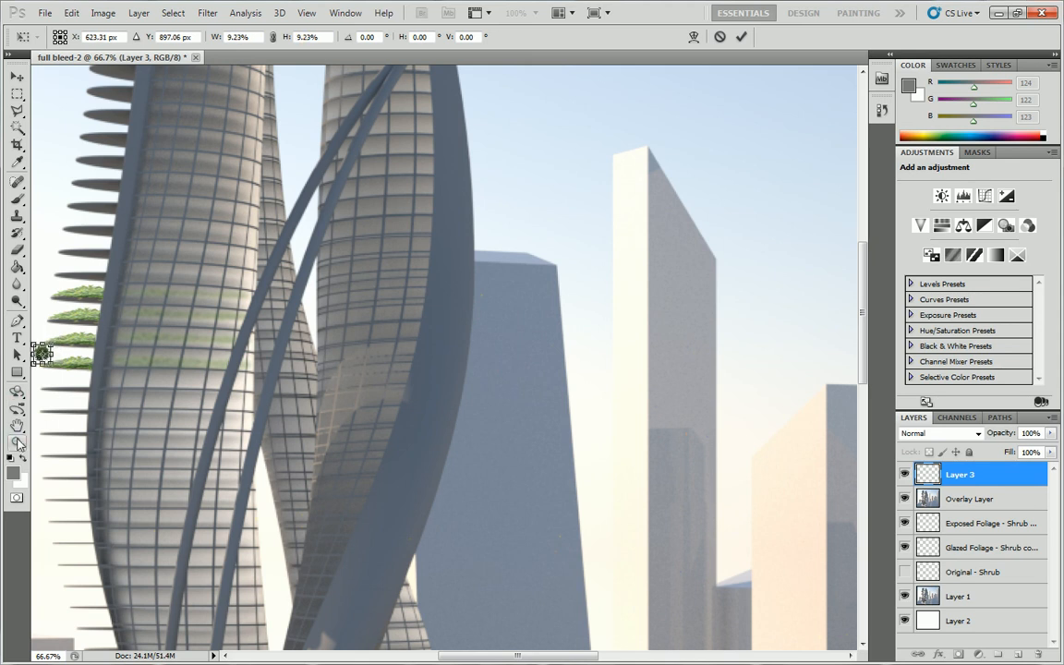
key("Return")
Move the small tree onto the outer end of the lowest planted balcony.
left_click(18, 444)
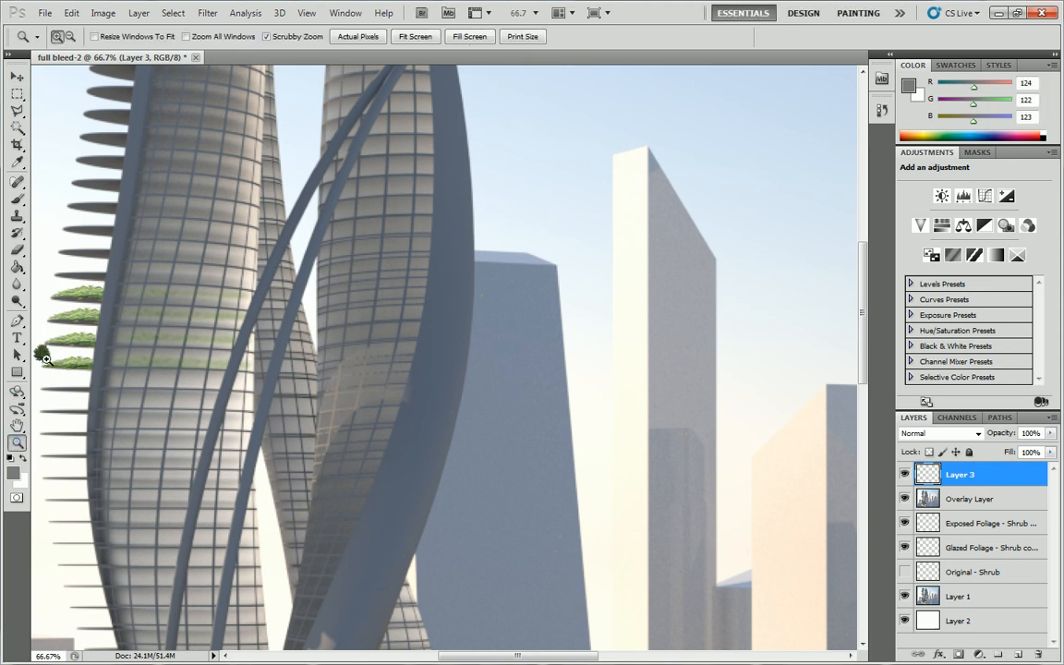
left_click(43, 354)
left_click(43, 354)
left_click(43, 354)
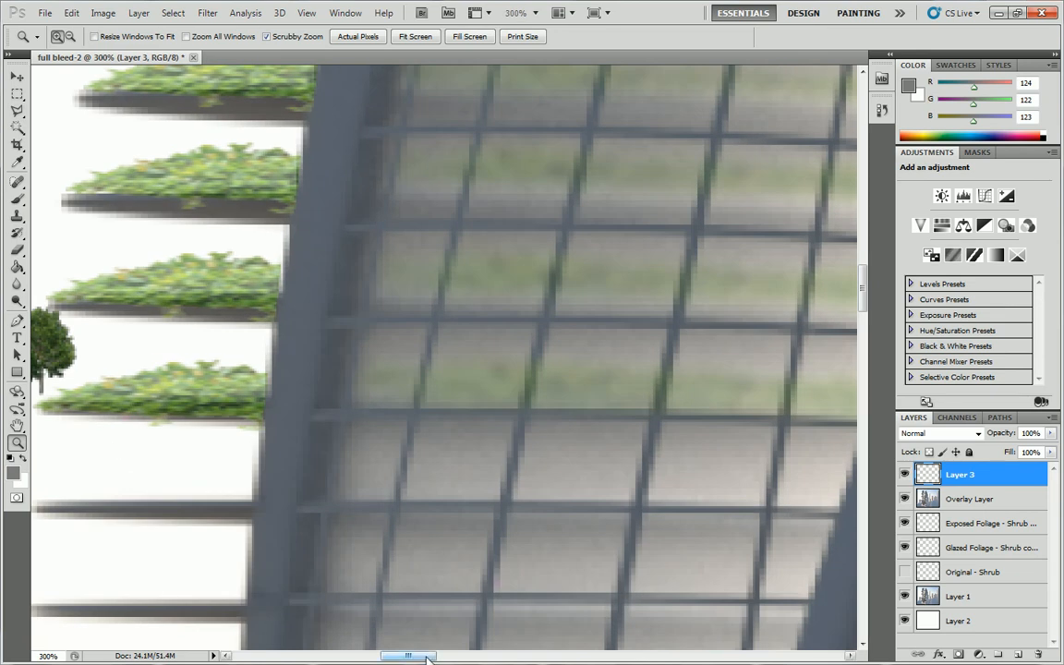
left_click_drag(432, 657, 413, 658)
left_click(17, 76)
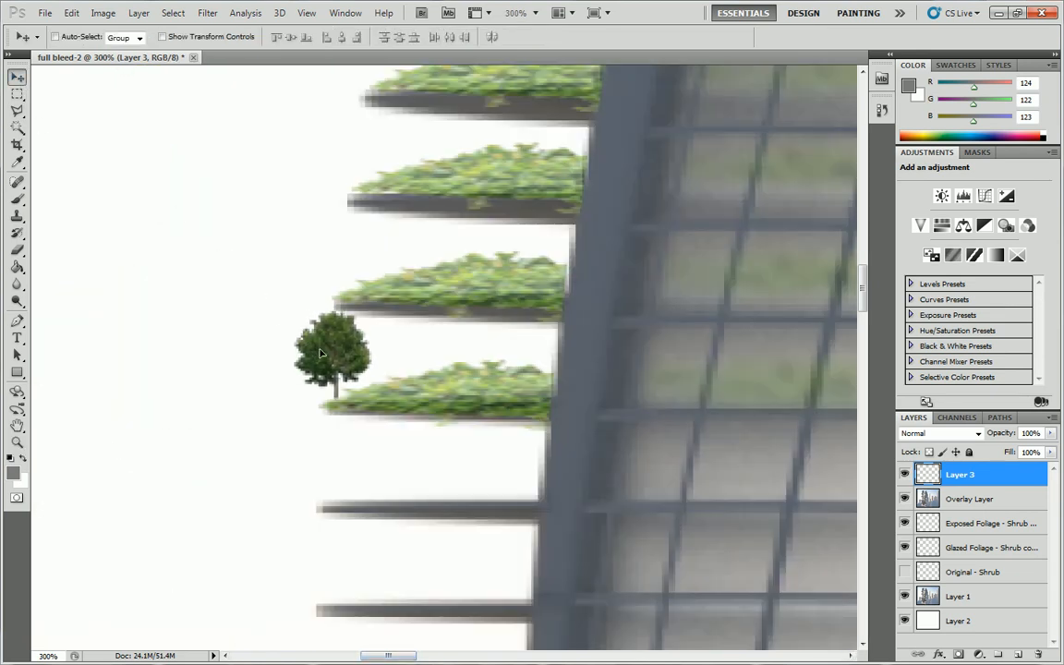
left_click_drag(320, 353, 345, 349)
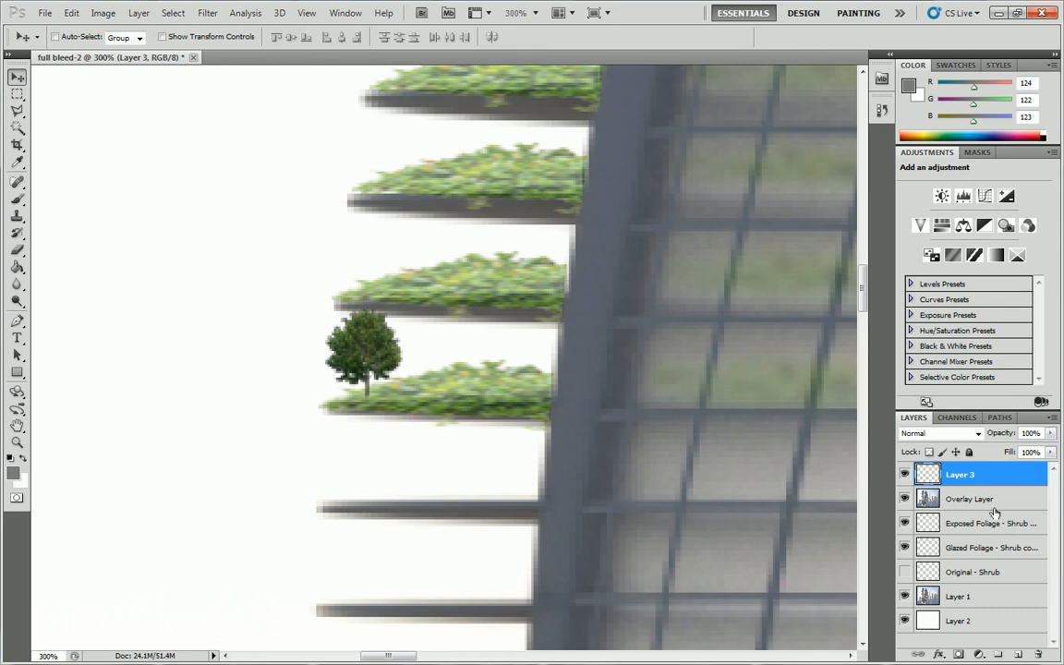
Lower the tree layer's opacity to 52% so it blends with the balcony foliage.
left_click(1050, 433)
left_click_drag(1050, 451, 1016, 452)
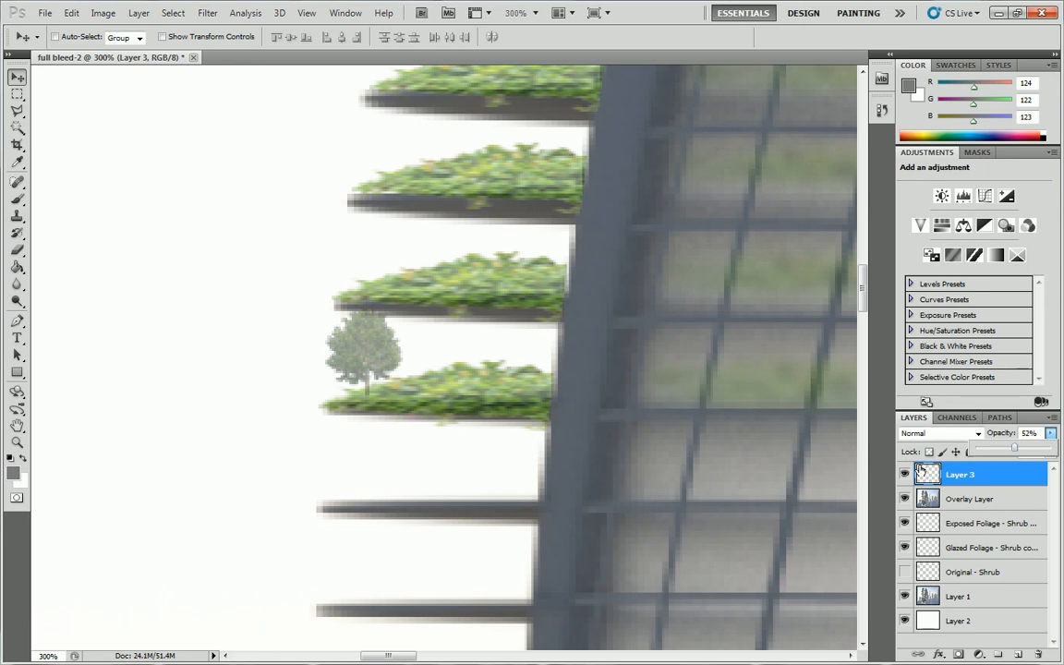
left_click(958, 419)
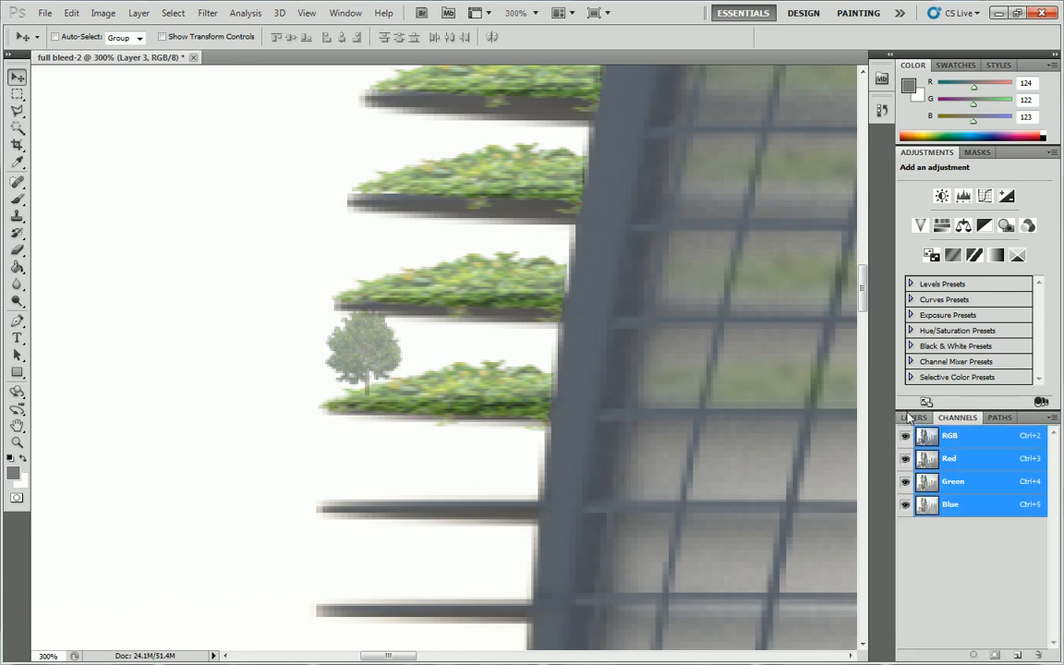
left_click(914, 417)
scroll(1008, 524, "down", 3)
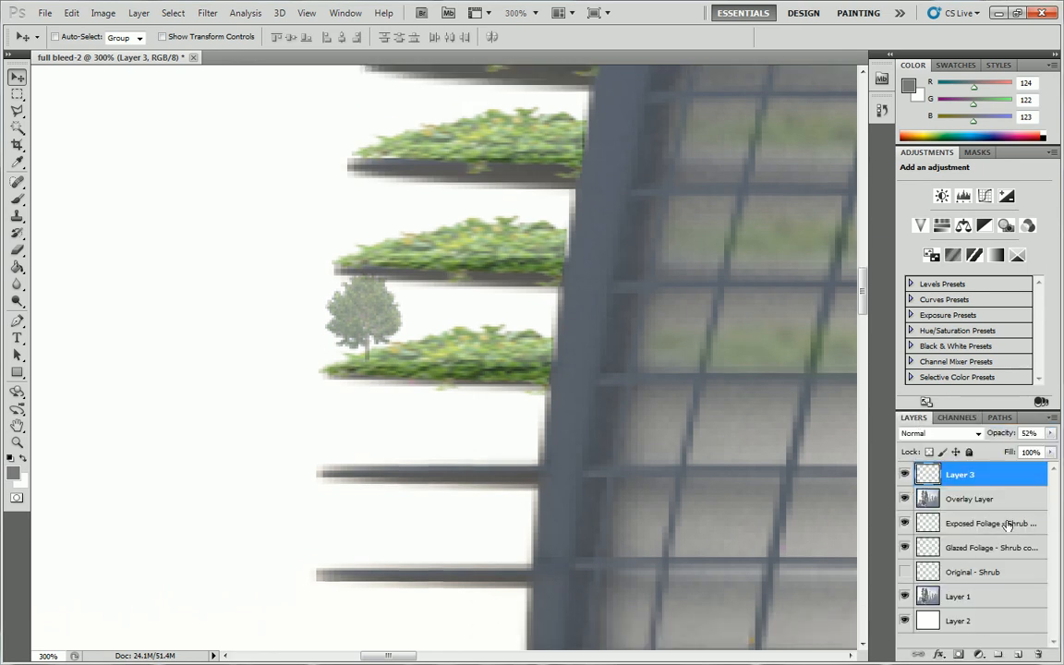
scroll(1007, 524, "up", 1)
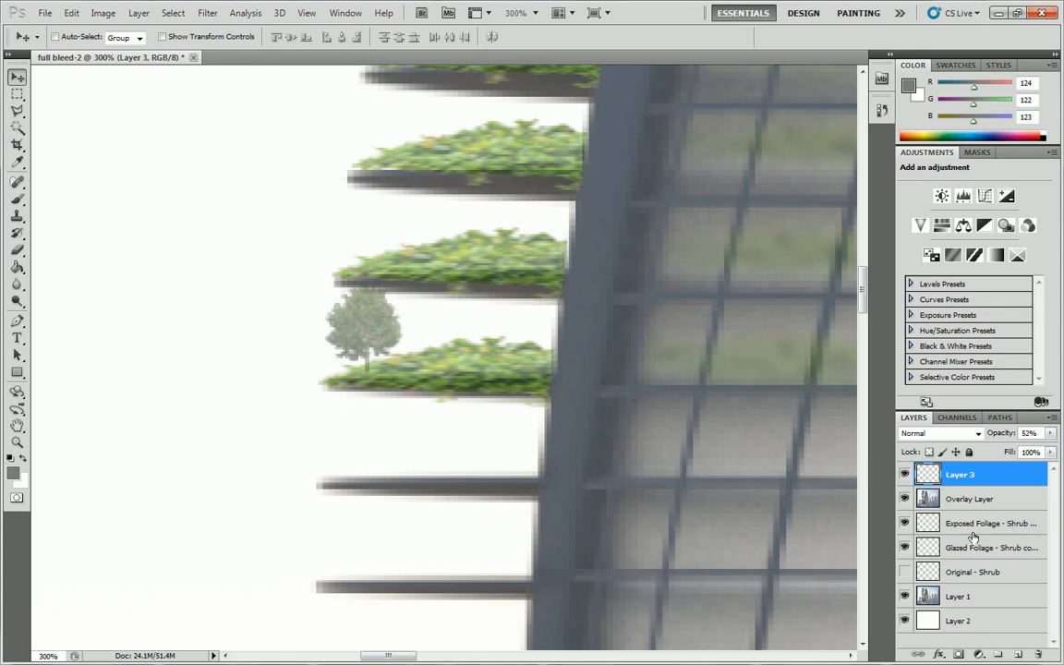
Put the Exposed Foliage, Glazed Foliage and Original - Shrub layers into a new layer group.
left_click(982, 526)
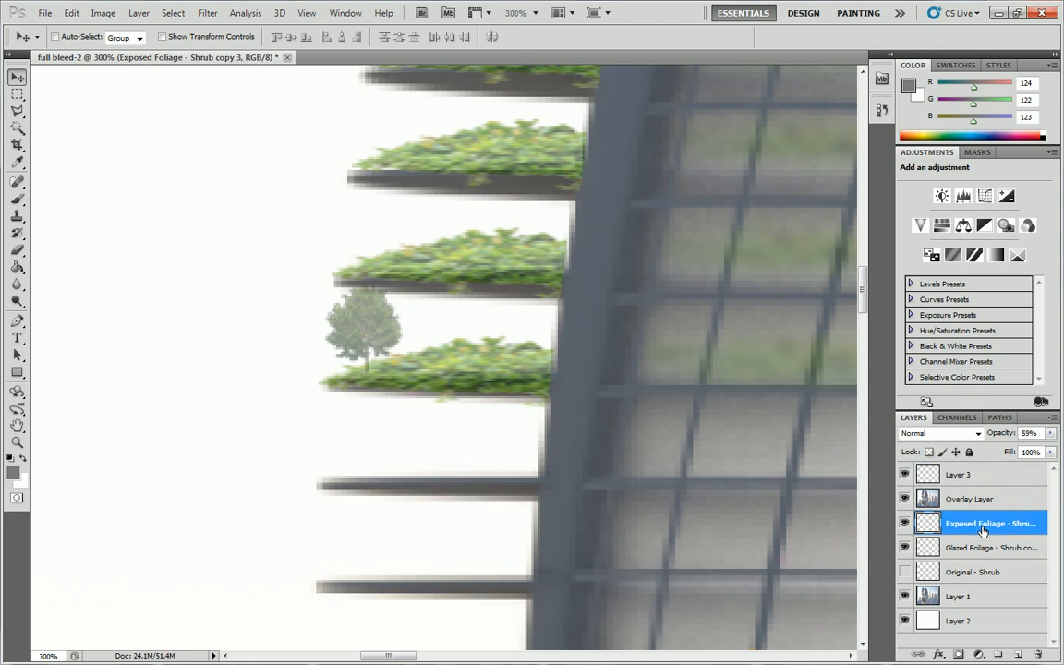
left_click(993, 548, "shift")
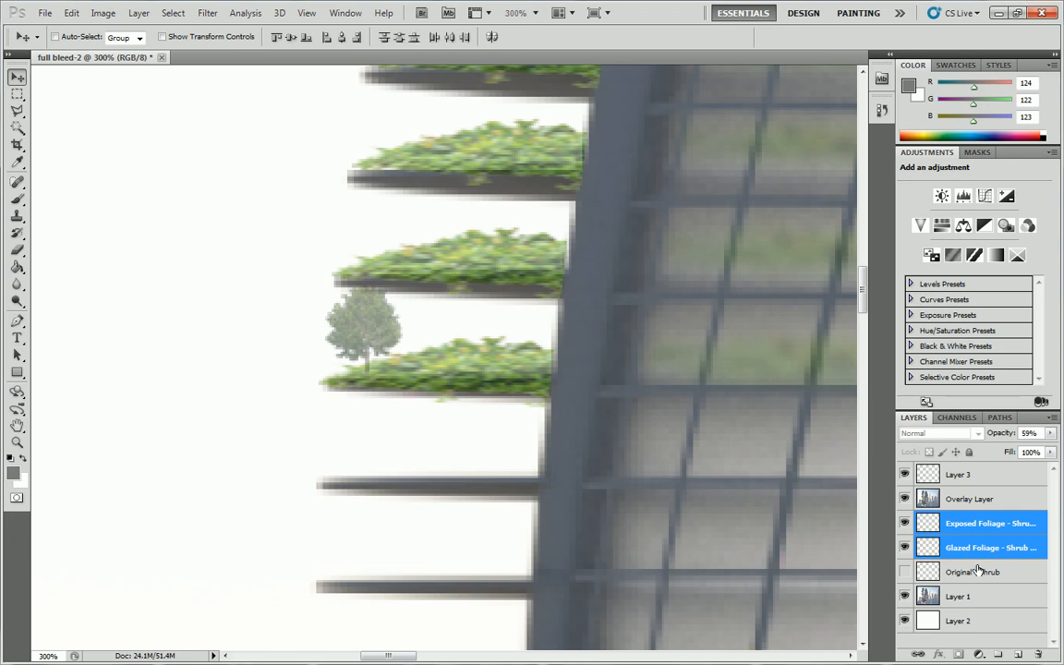
left_click(978, 570, "shift")
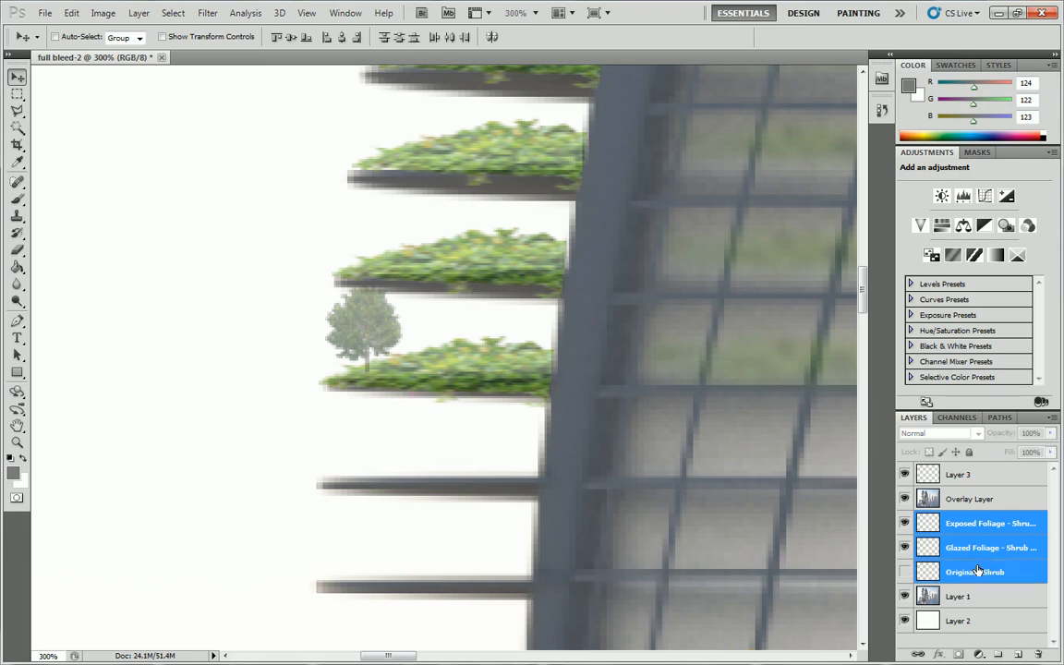
left_click(1001, 654)
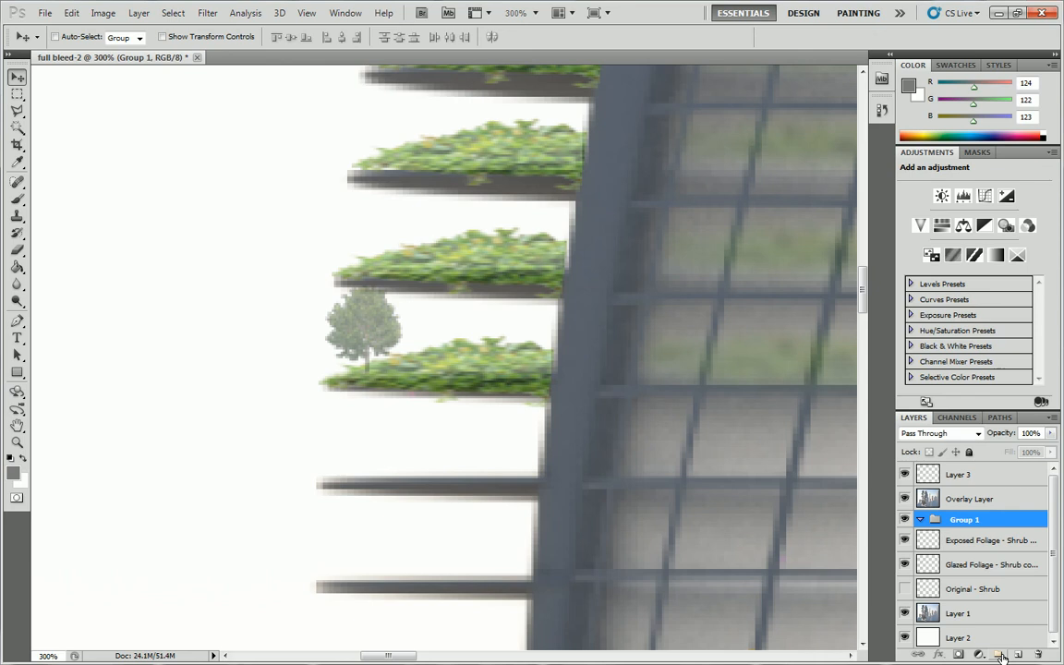
left_click(976, 546)
left_click(981, 588, "shift")
left_click_drag(972, 546, 965, 523)
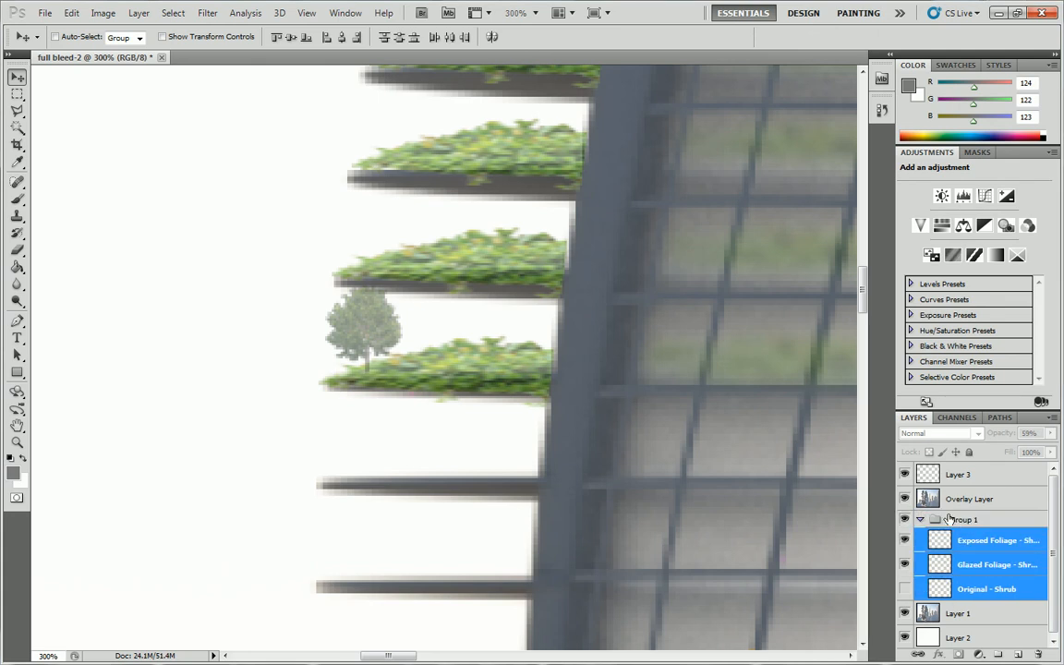
Rename the shrub layers' group as Shrubs and collapse it, checking its contents by hiding and reshowing the group.
double_click(949, 520)
type("Shrubs")
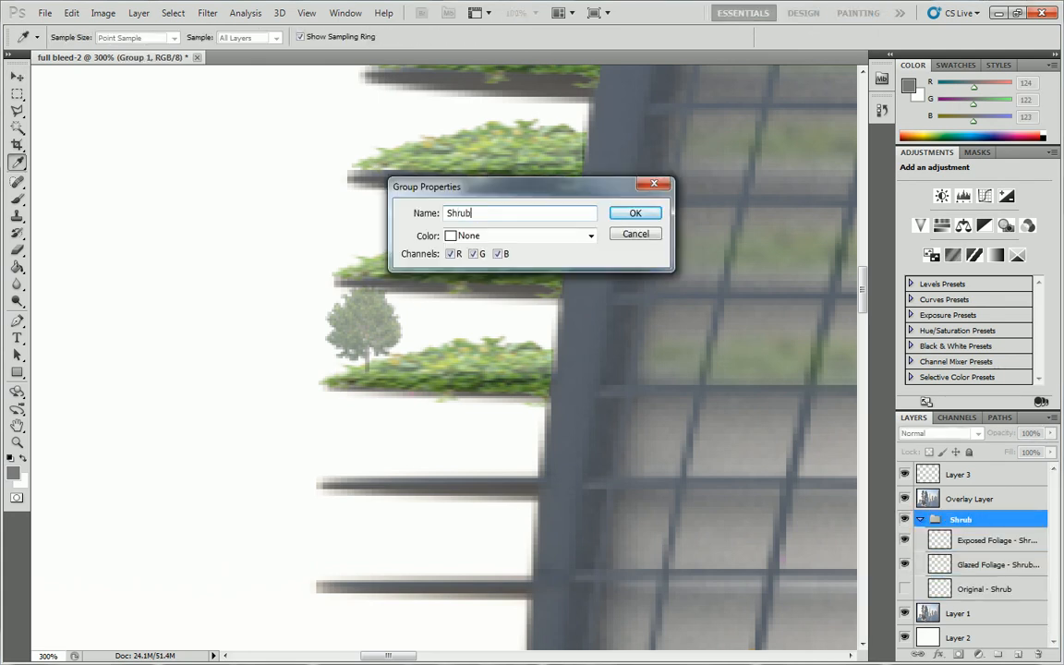
key("Return")
key("v")
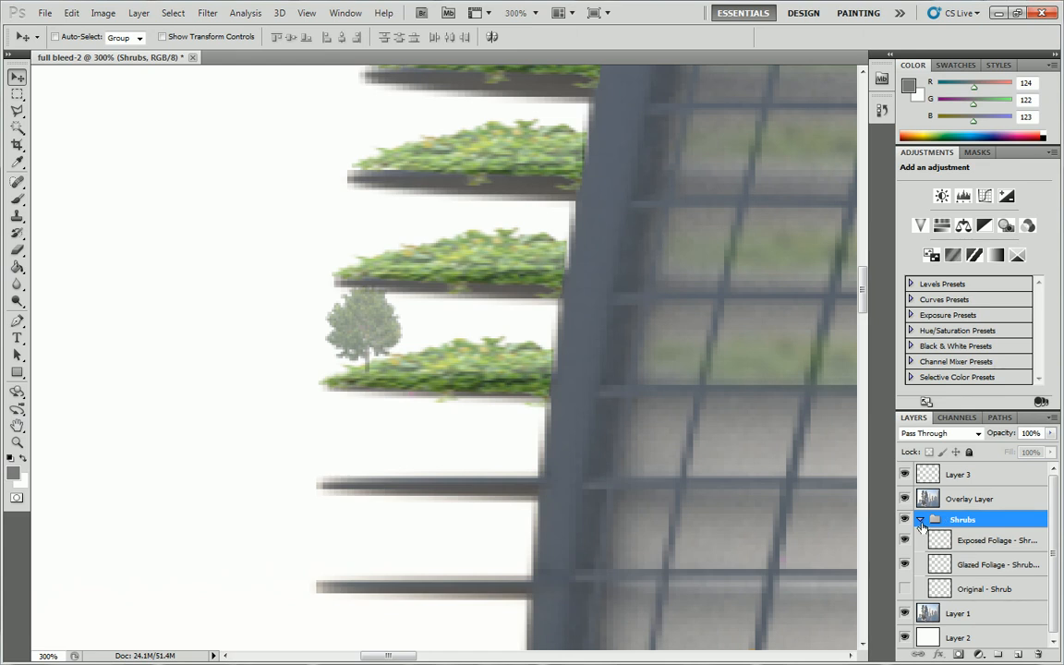
left_click(921, 520)
left_click(905, 520)
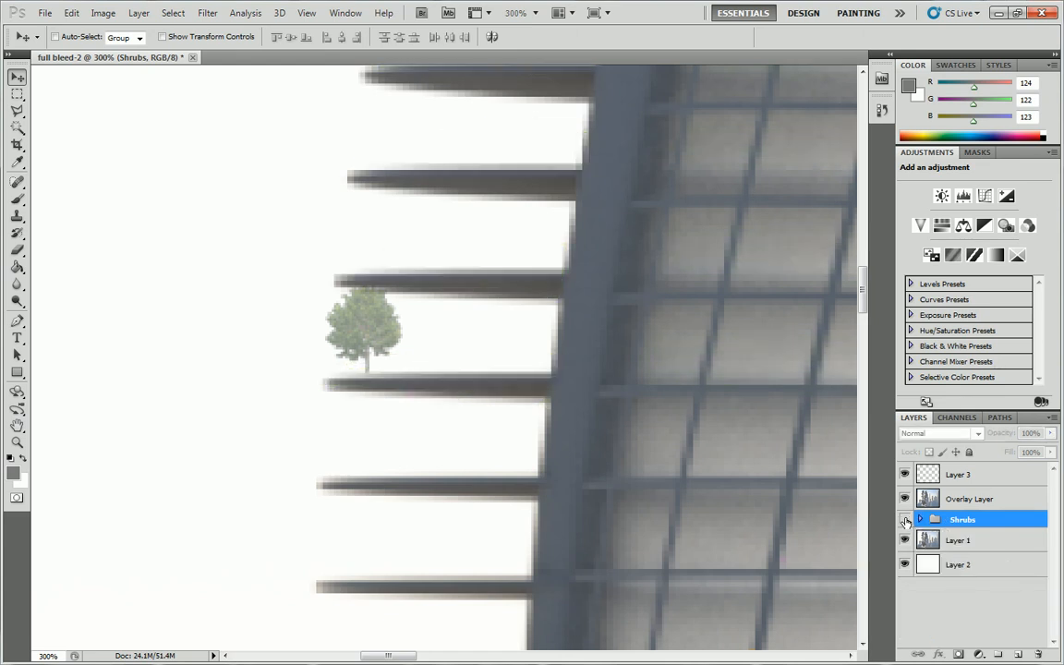
left_click(905, 520)
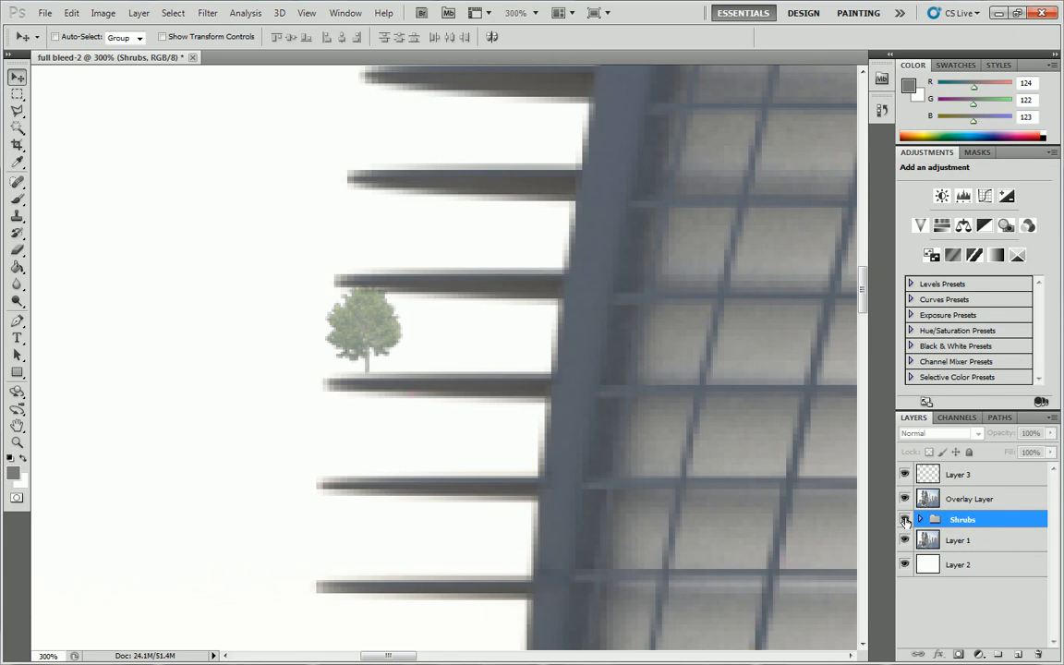
Rename the tree's layer, Layer 3, as Tree A.
left_click(958, 475)
double_click(958, 474)
type("Tree")
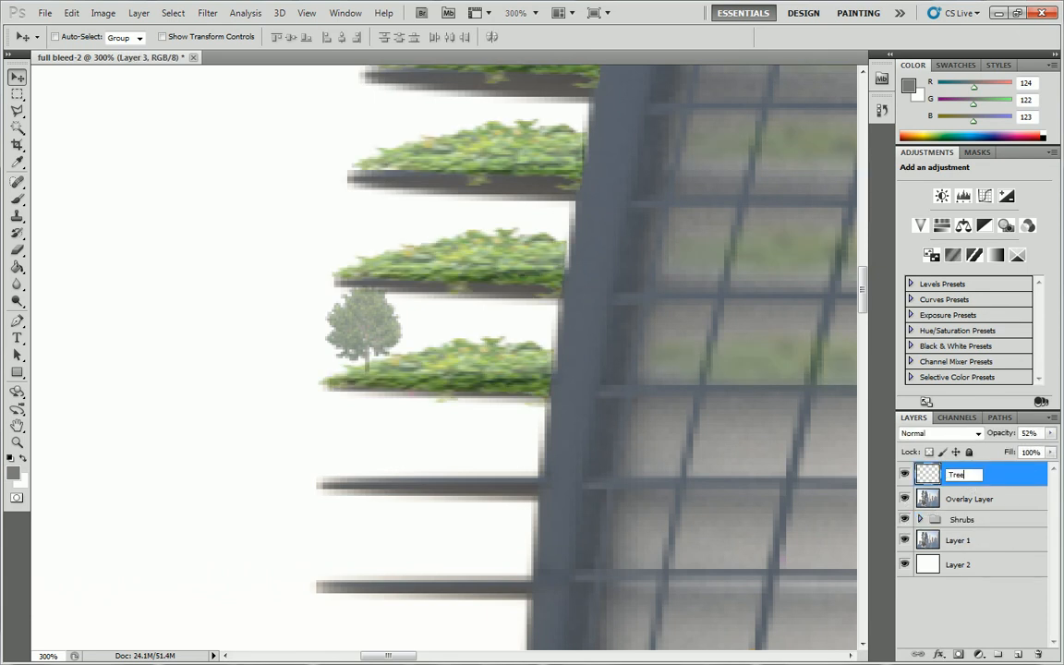
type(" A")
key("Return")
Create a layer group named Trees and move the Tree A layer into it, leaving the group collapsed.
left_click(998, 653)
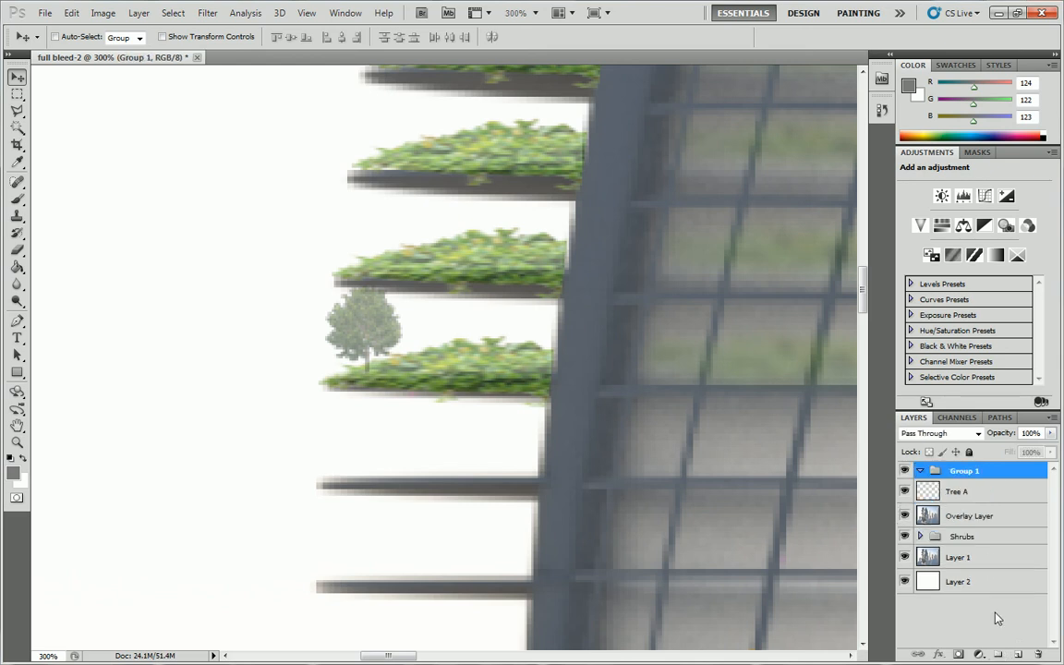
double_click(968, 471)
type("Trees")
key("Return")
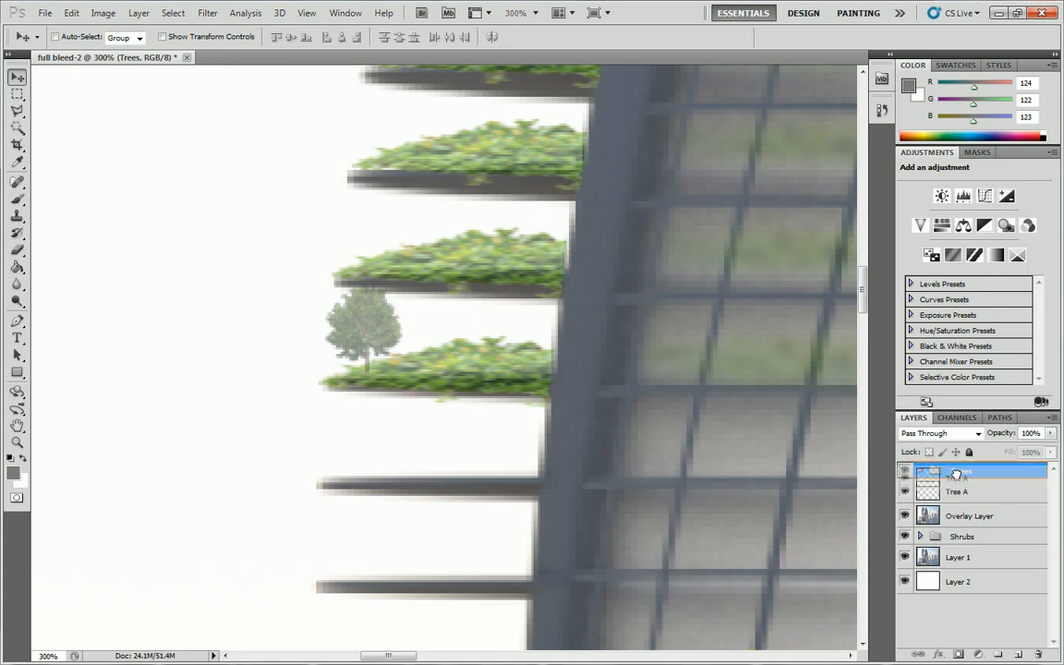
left_click_drag(961, 491, 956, 476)
left_click(921, 471)
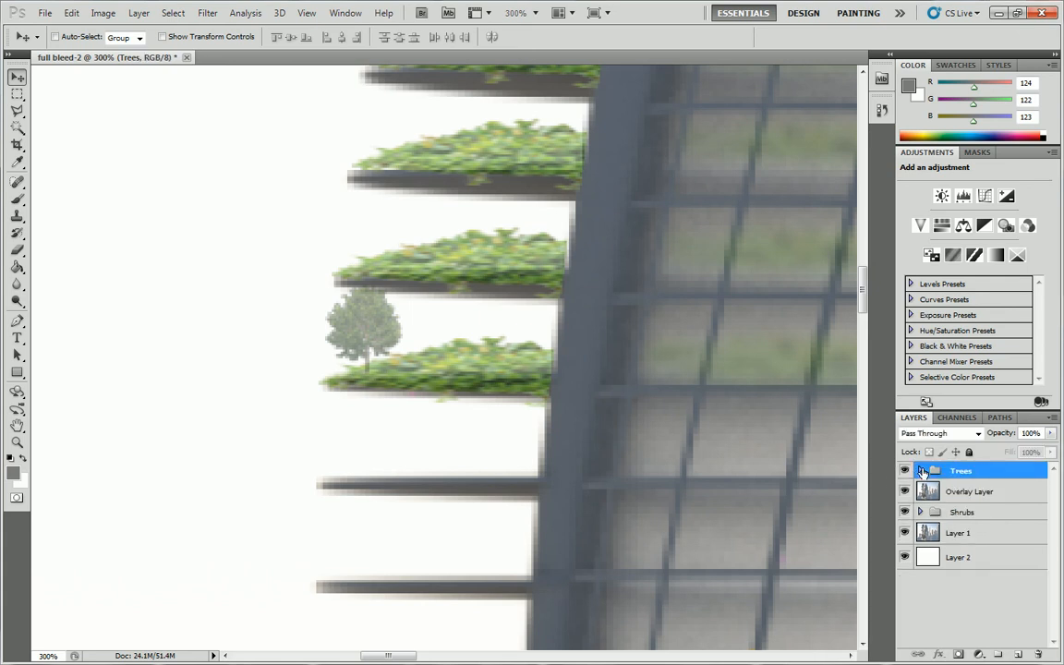
Examine the whole rendering to judge the balcony tree and shrubs at full-image scale.
left_click(16, 442)
left_click(377, 323, "alt")
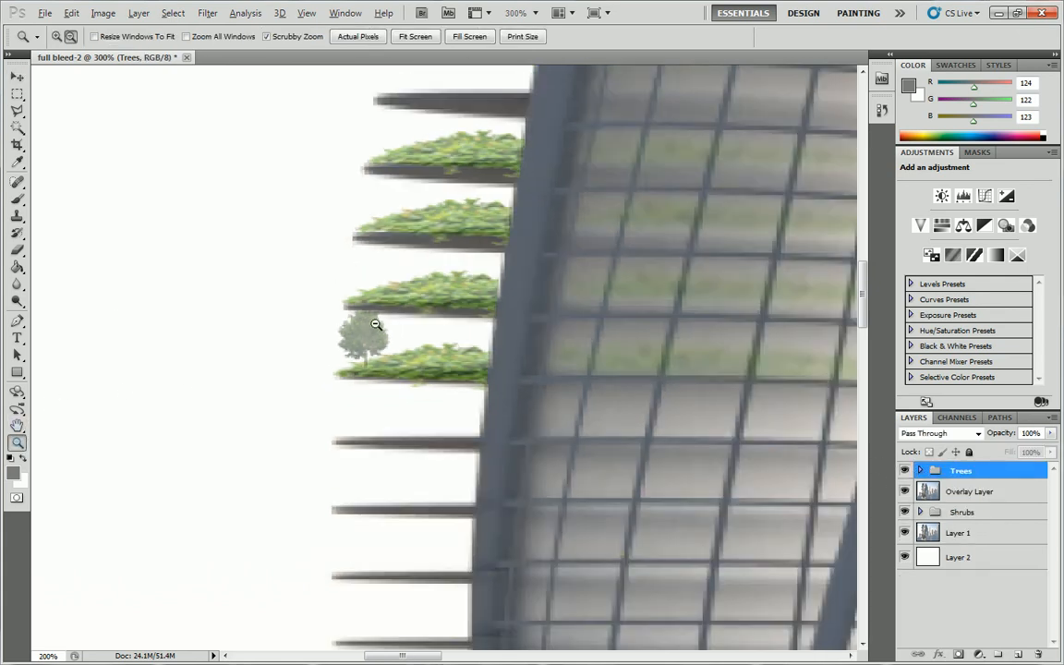
left_click(378, 325, "alt")
left_click(378, 324, "alt")
left_click(379, 324, "alt")
left_click(379, 325, "alt")
left_click(499, 360, "alt")
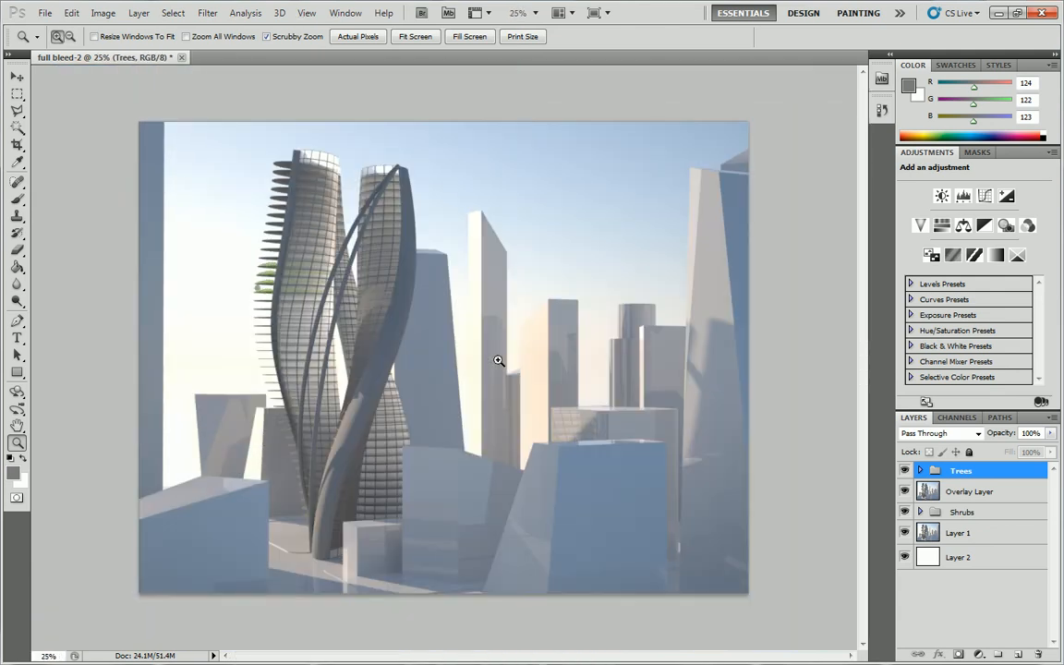
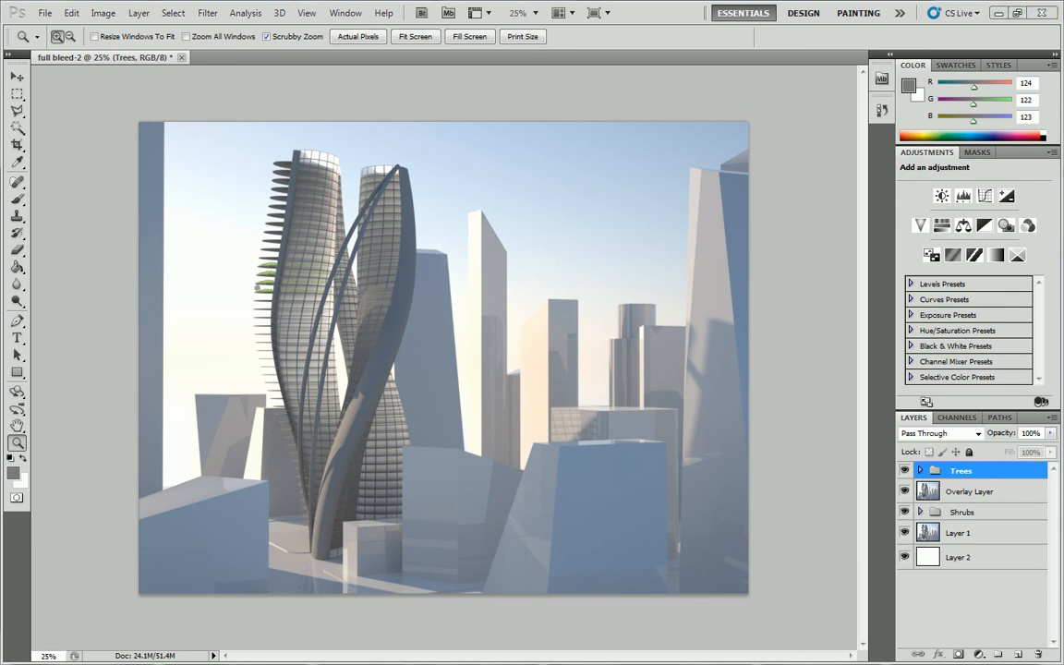
Switch to the web browser and search for corn husk black background, refining the query to corn stalk black background.
key("alt+Tab")
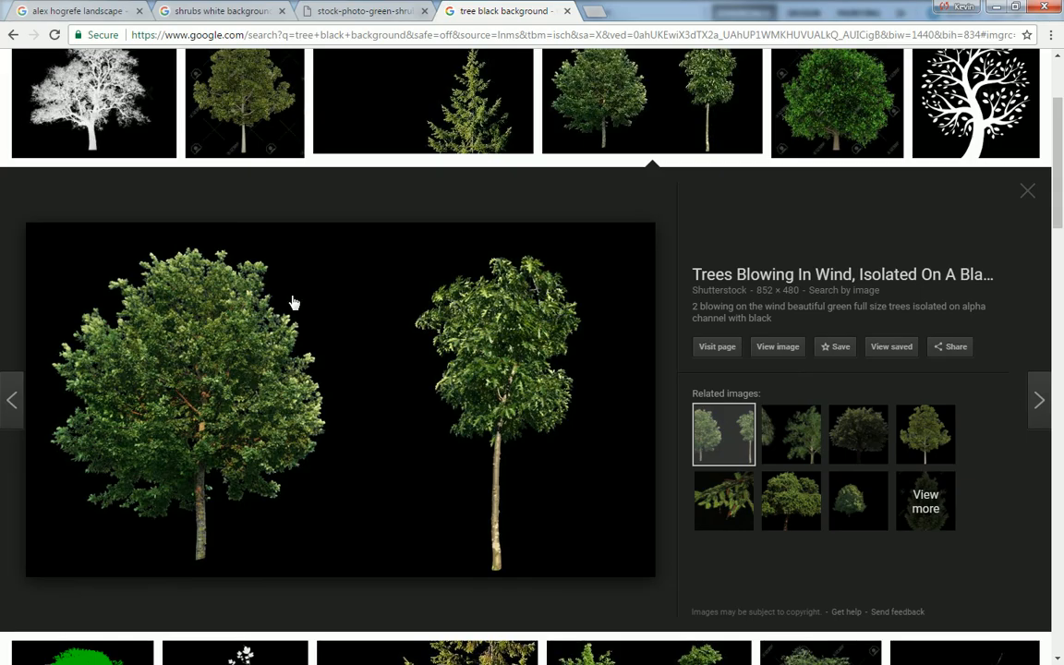
left_click(406, 13)
left_click(412, 36)
type("corn h")
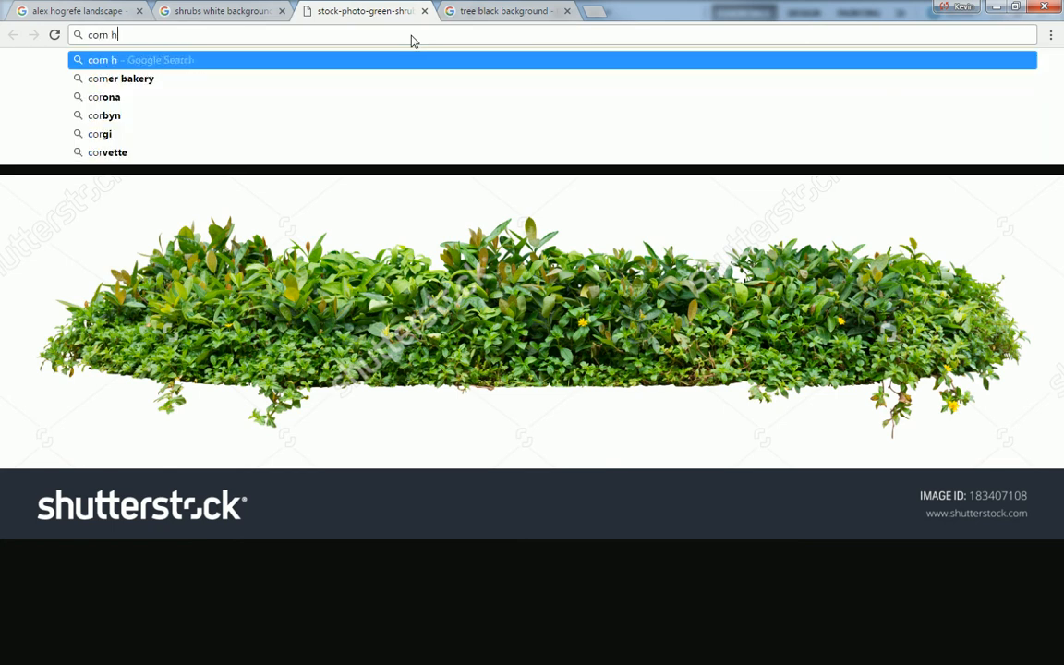
type("usk black background")
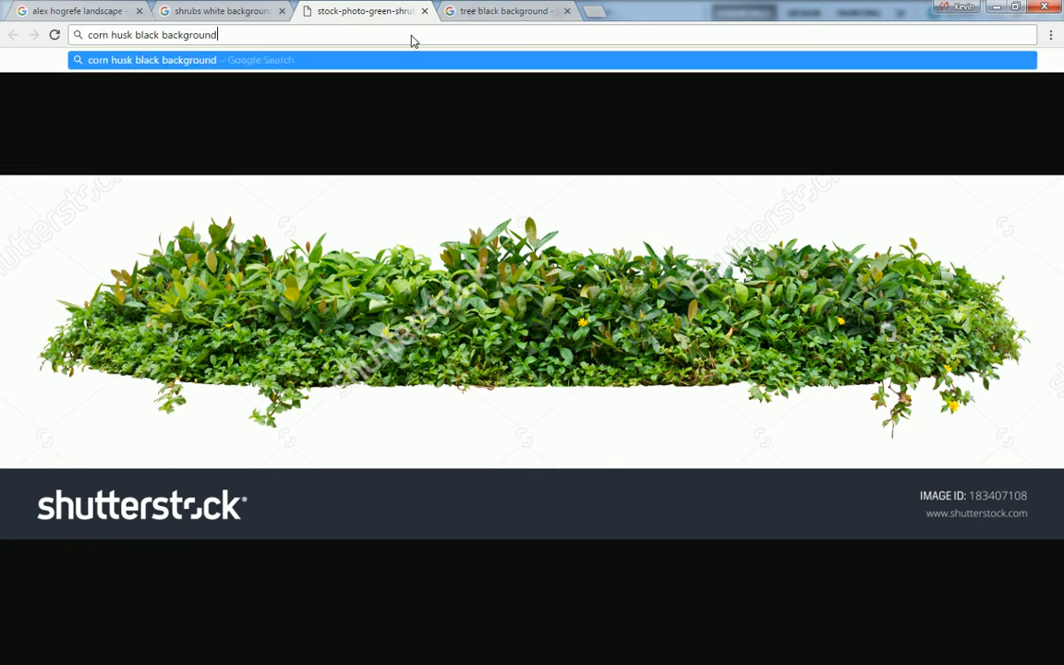
key("Return")
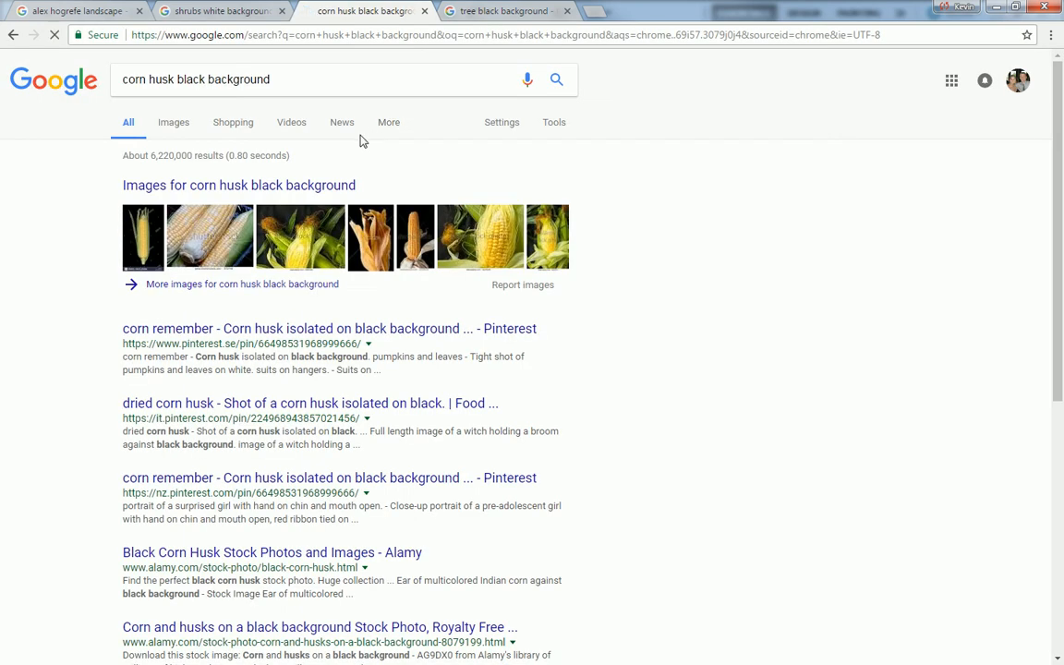
double_click(153, 79)
type("stalk")
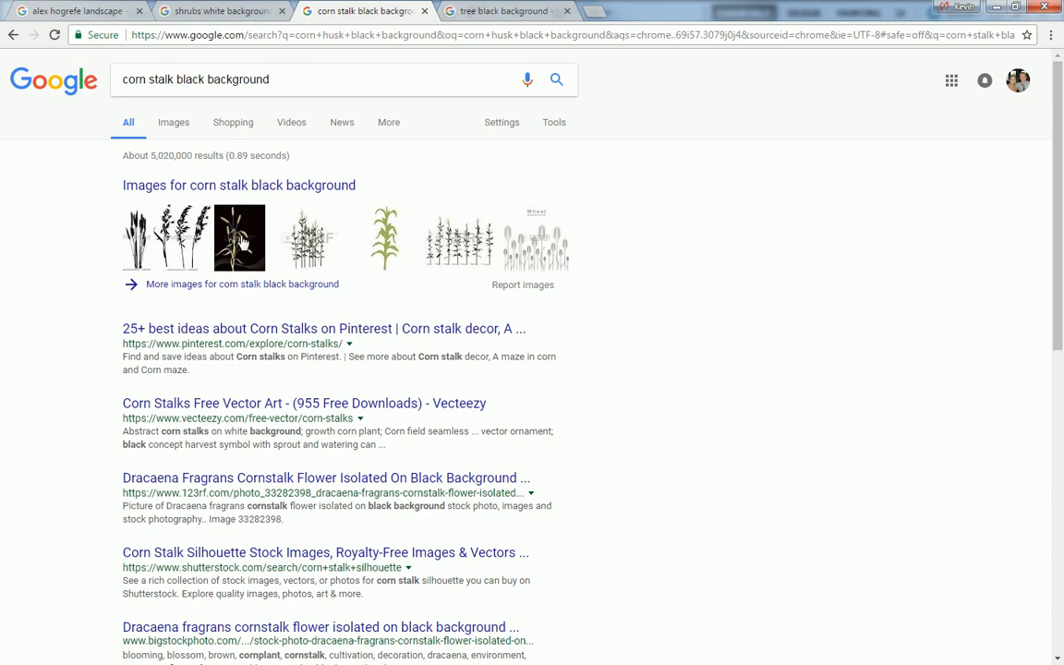
Browse the corn stalk image results and open the preview of the corn stalks separated on a white background.
left_click(296, 262)
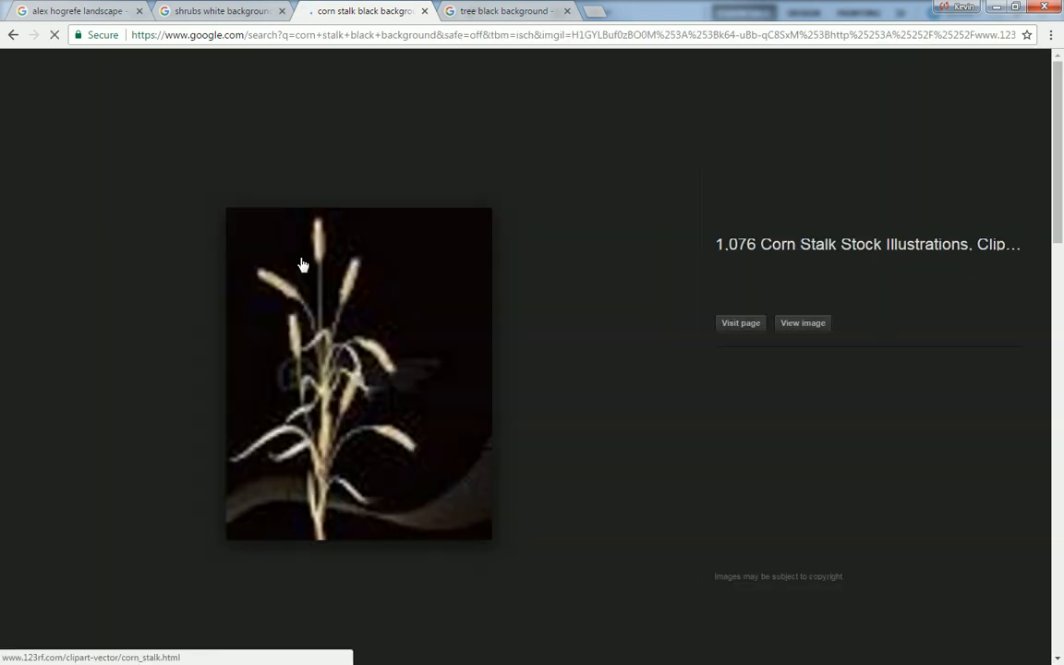
scroll(380, 185, "up", 1)
scroll(382, 186, "down", 7)
scroll(382, 187, "down", 3)
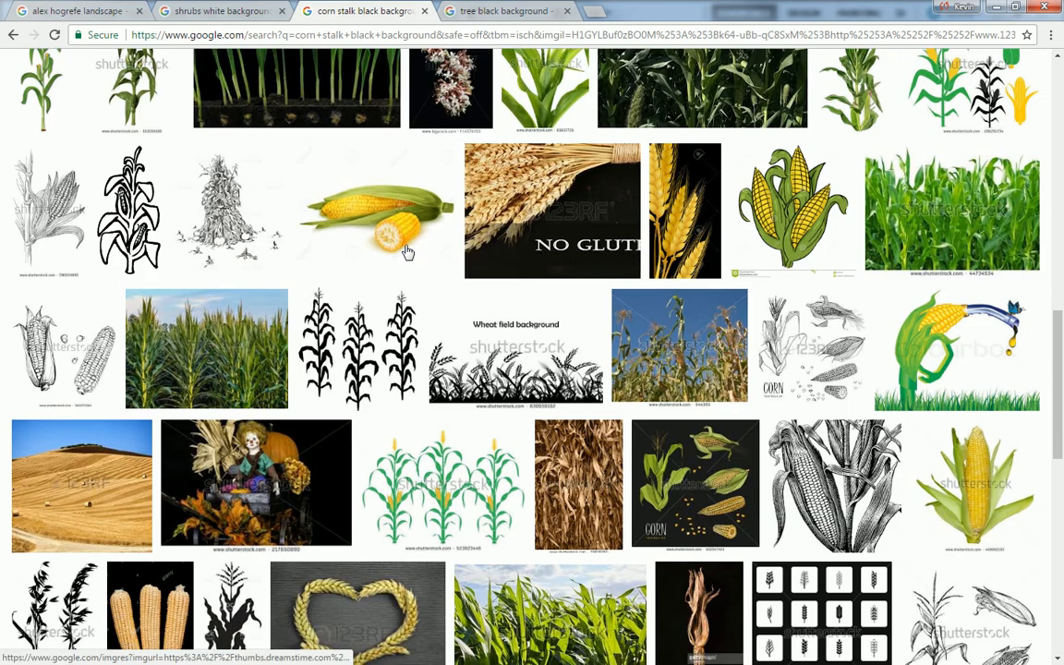
scroll(296, 194, "up", 5)
left_click(273, 221)
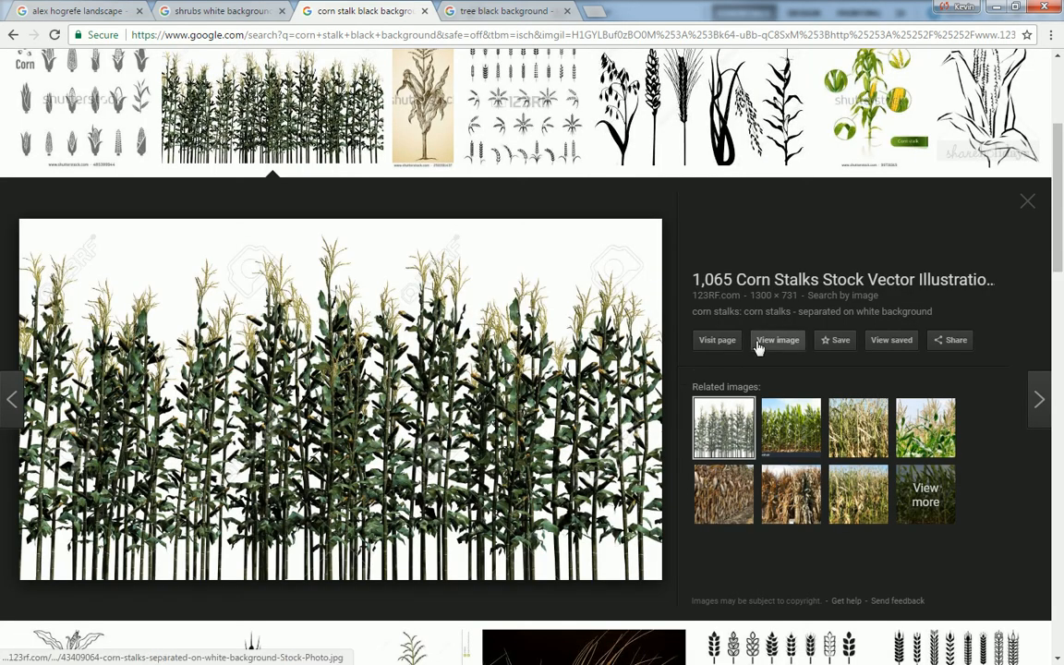
Copy the full-size corn stalks picture and paste it into the Photoshop tower rendering as a new layer.
left_click(762, 343)
right_click(478, 282)
left_click(531, 330)
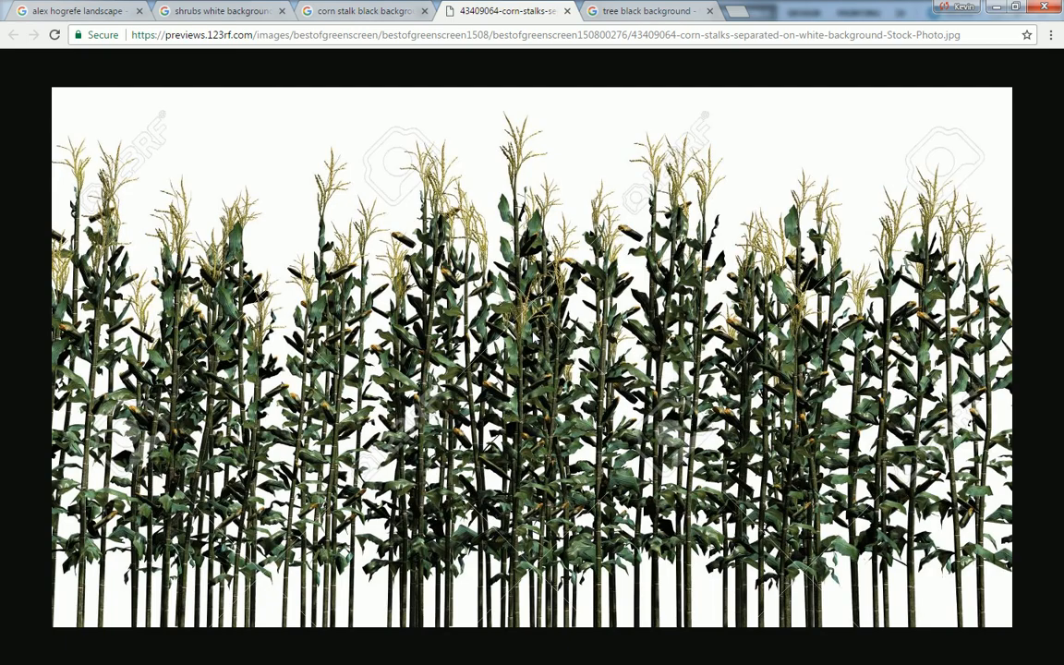
key("alt+Tab")
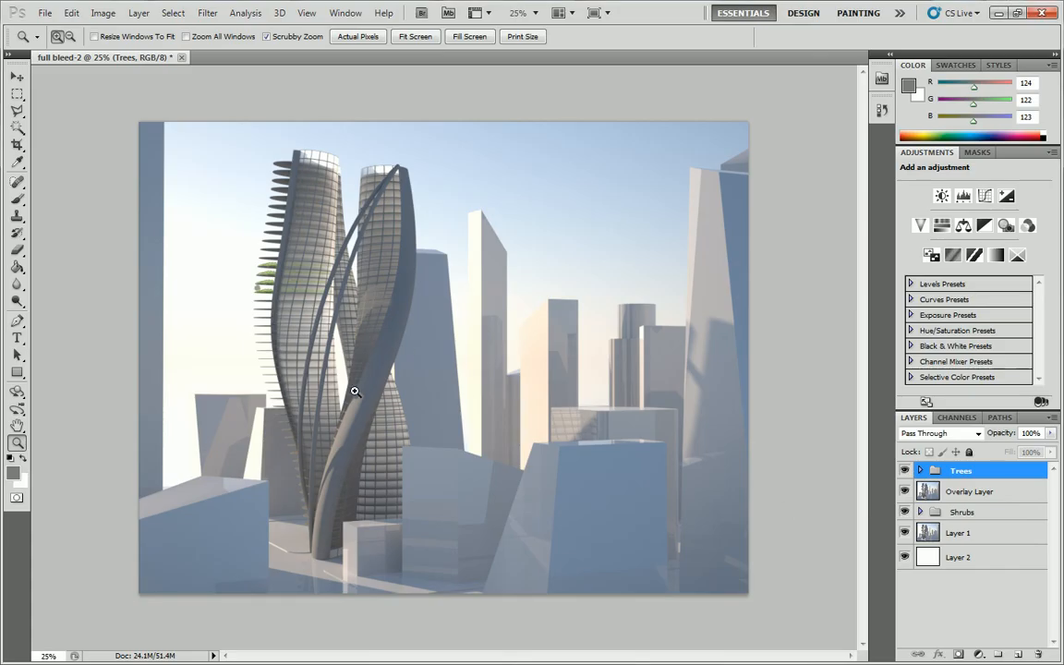
key("ctrl+v")
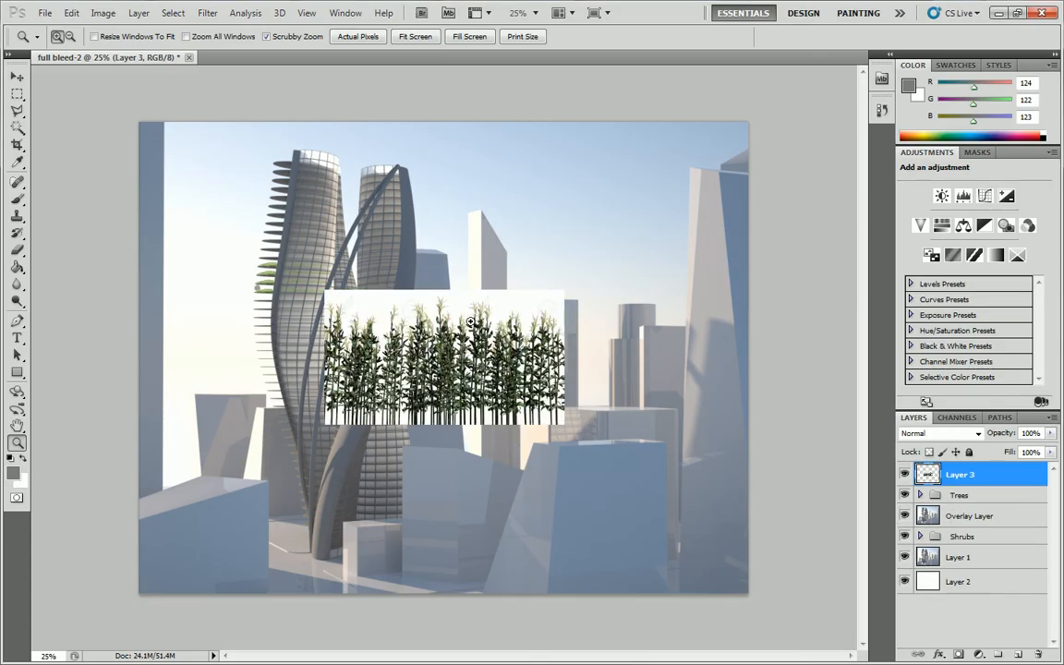
left_click(16, 126)
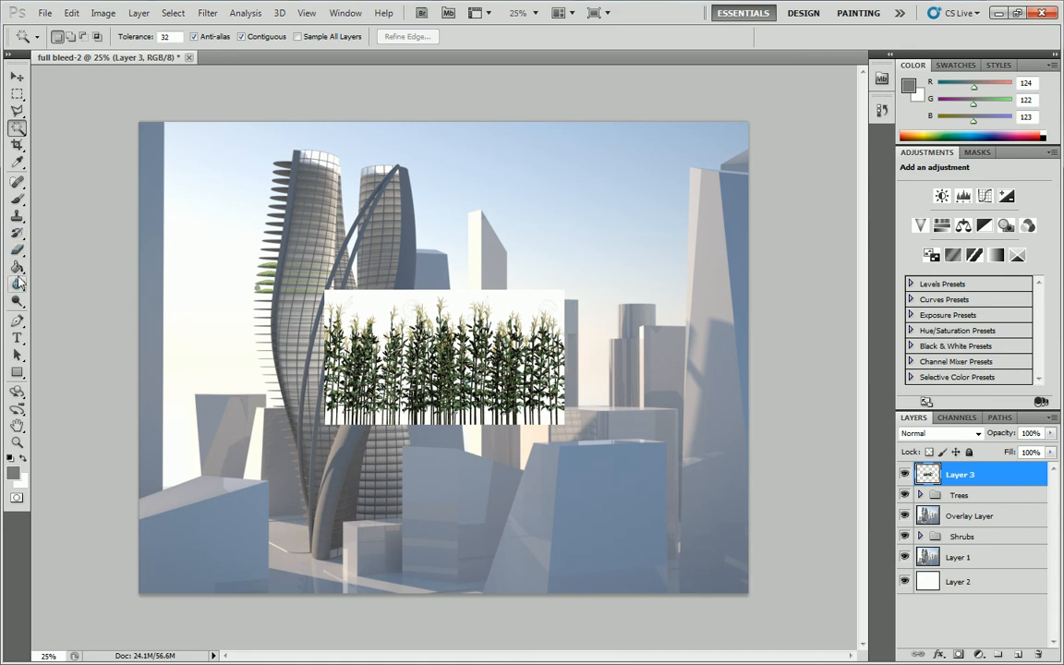
left_click(501, 303)
key("ctrl+d")
Sample the corn image's white background, select it using Color Range at fuzziness 41, and delete it from Layer 3.
left_click(16, 162)
left_click(521, 303)
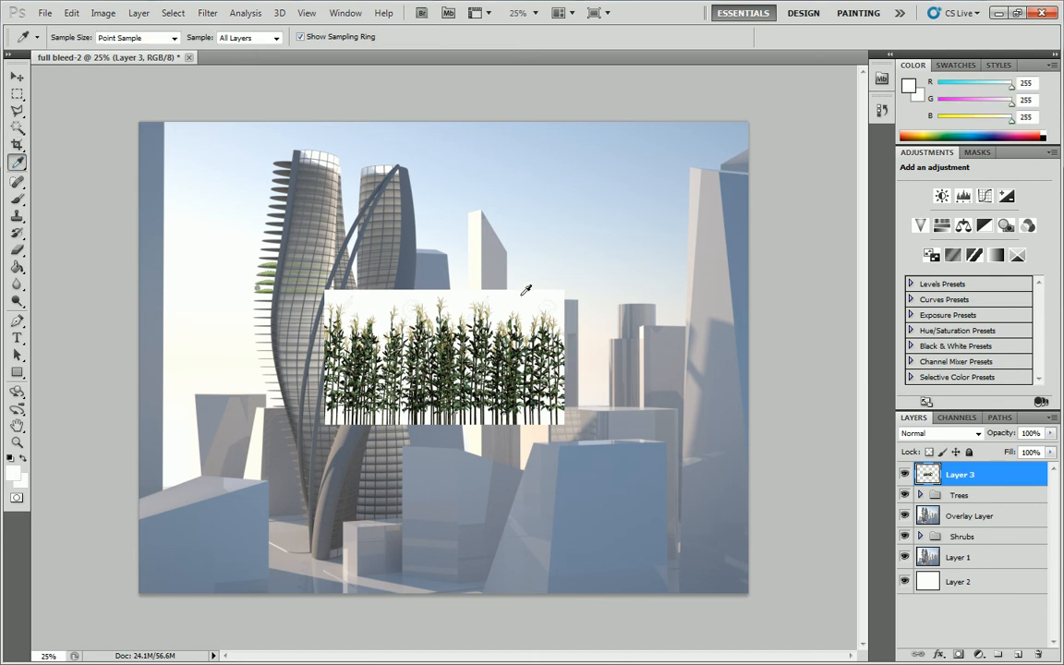
left_click(175, 14)
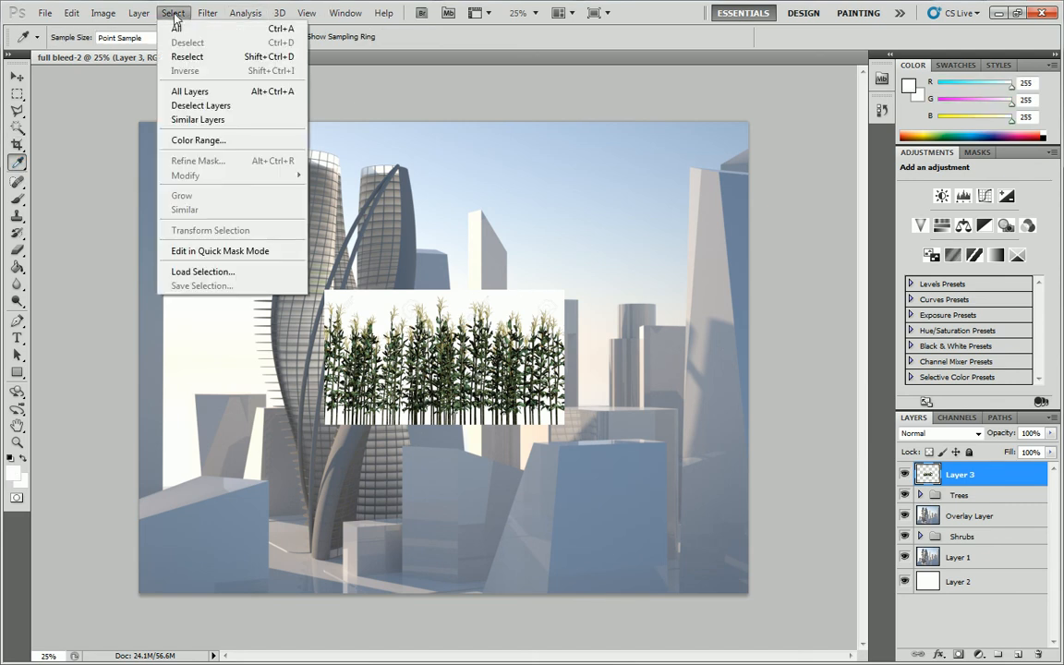
left_click(241, 137)
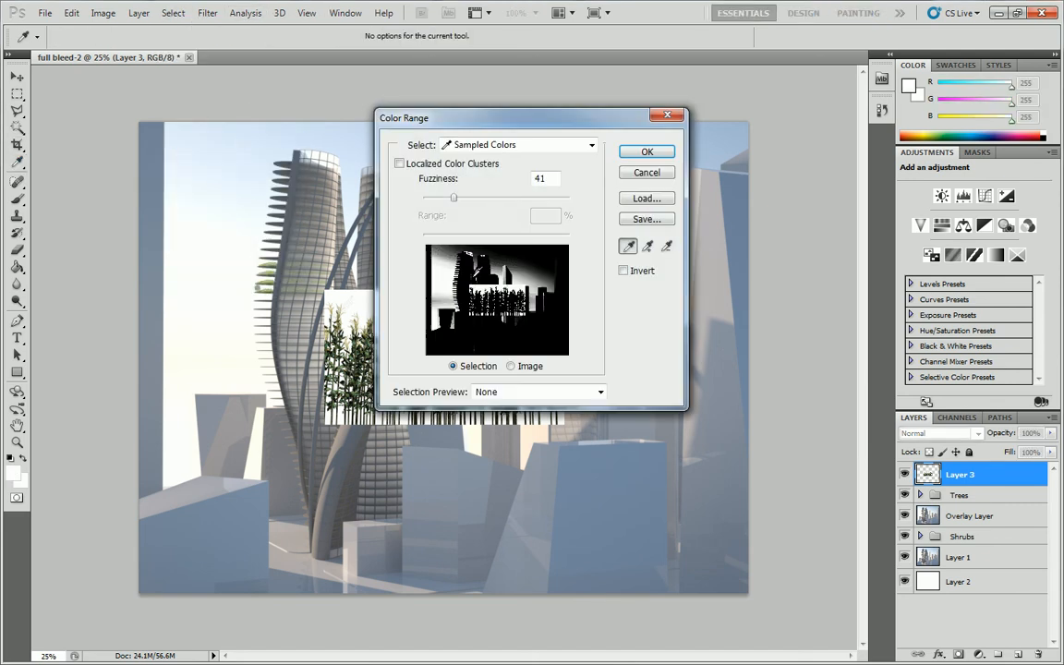
left_click(646, 154)
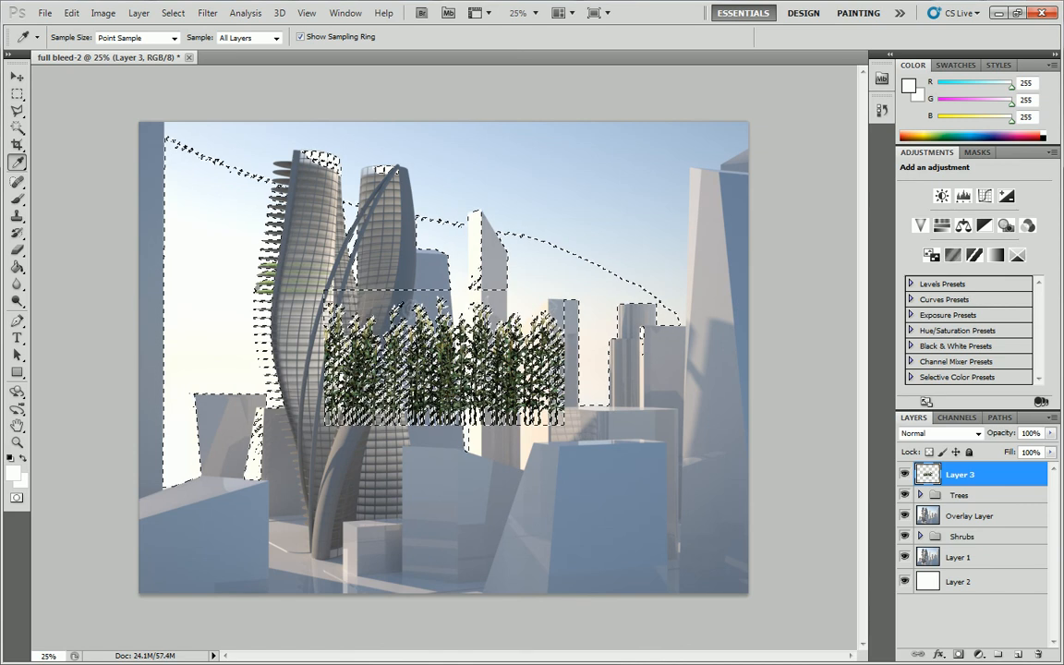
left_click(19, 95)
left_click(224, 268)
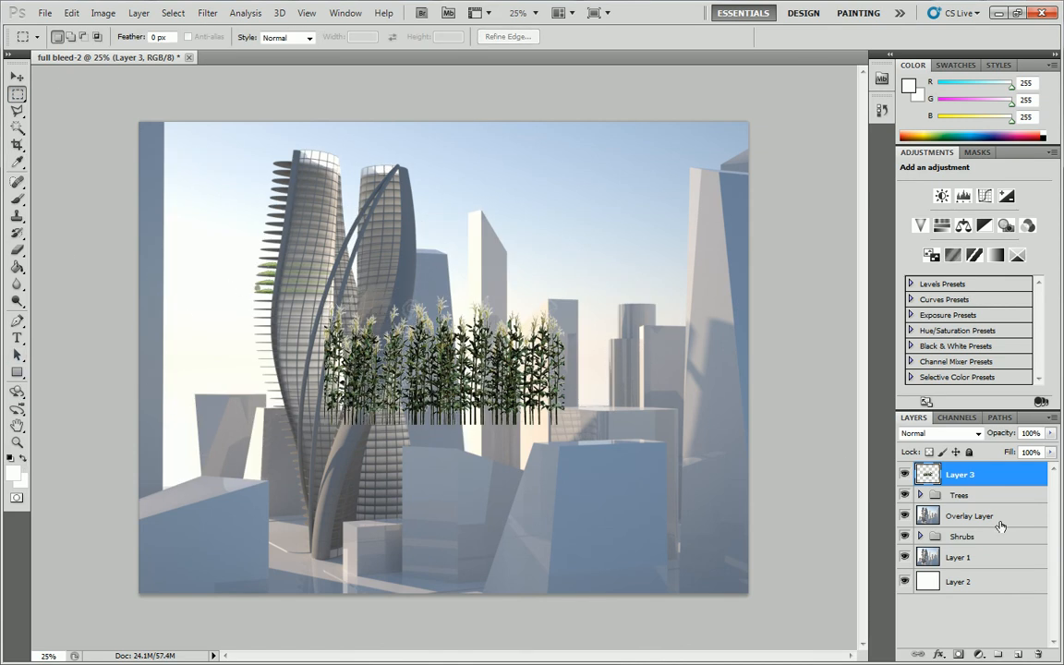
Hide the Trees group and shrink the corn stalks to roughly balcony size in the sky beside the tower.
left_click(905, 496)
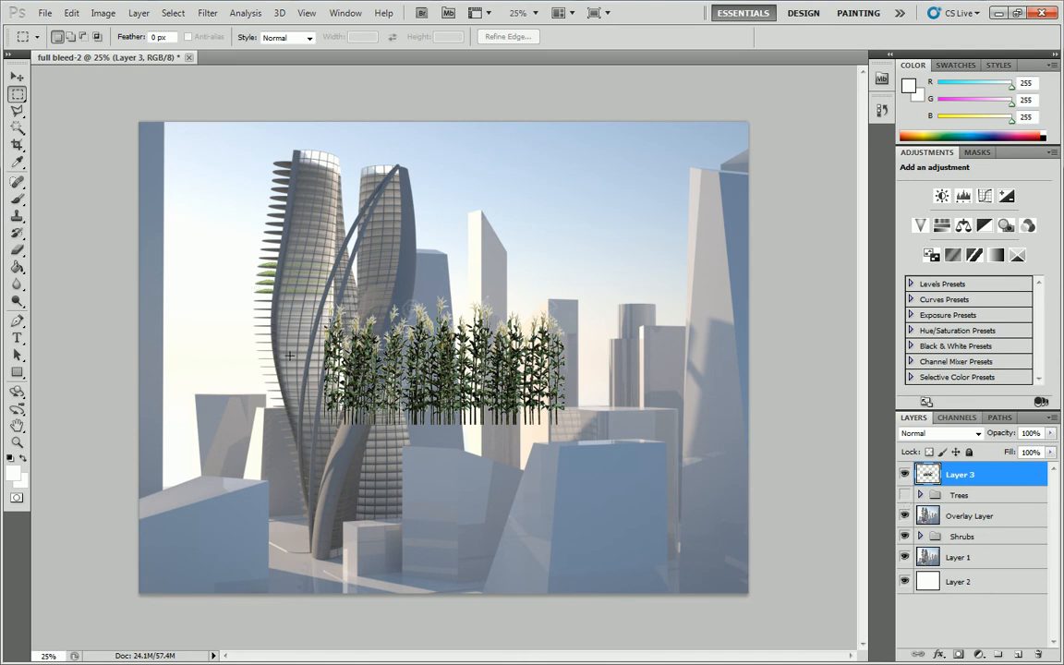
right_click(346, 292)
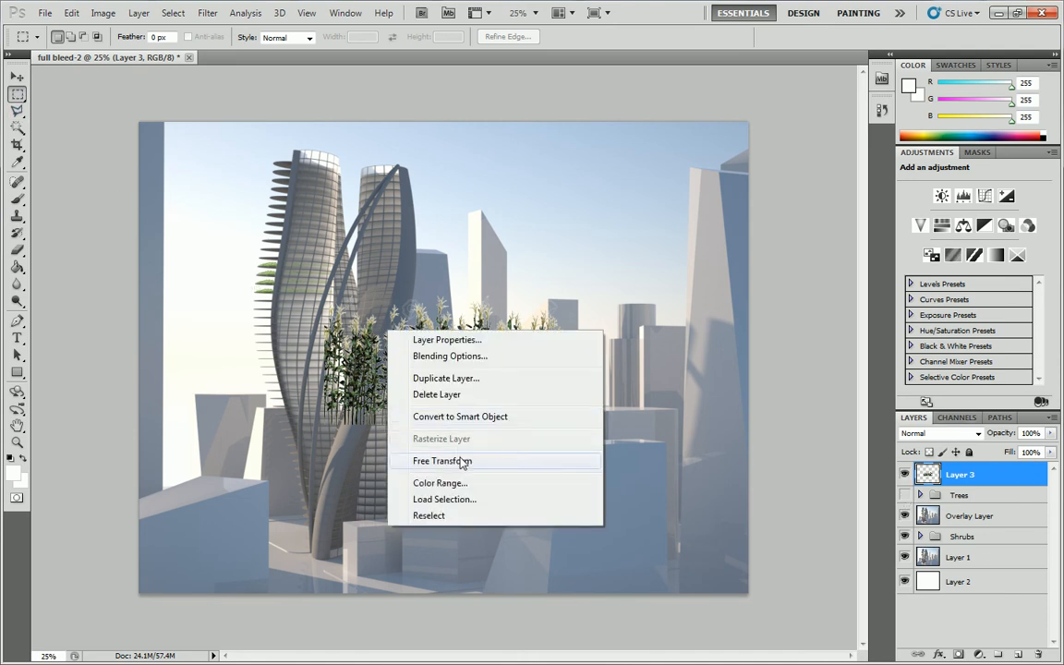
left_click(527, 393)
left_click_drag(456, 359, 336, 232)
left_click_drag(447, 171, 233, 301)
key("Return")
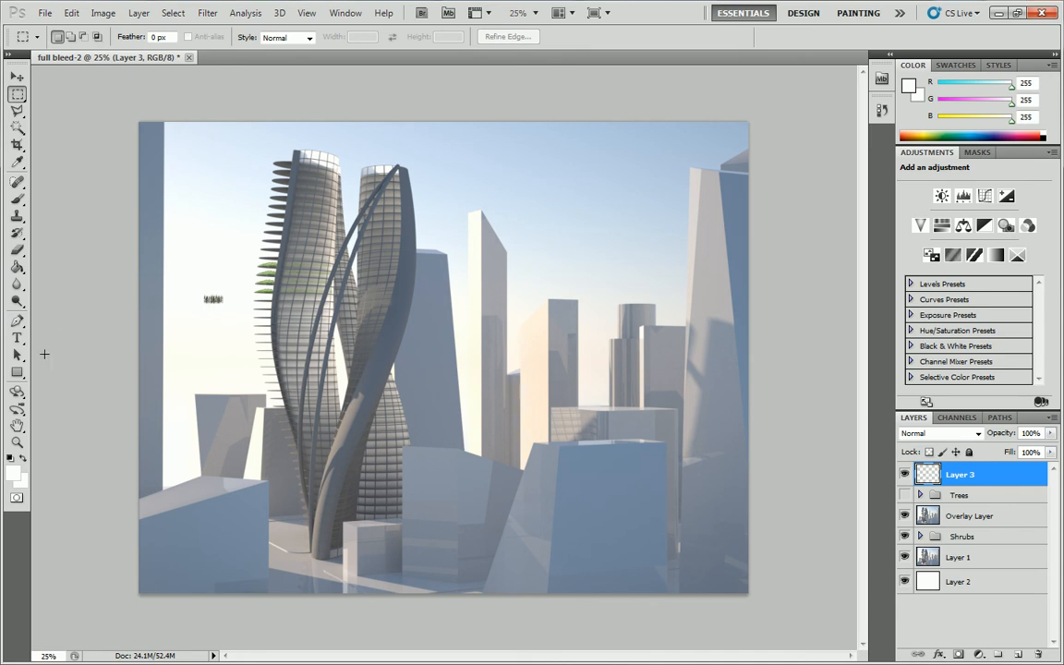
Place the corn stalks on the bare balcony just below the lowest balcony with shrubs.
left_click(17, 442)
left_click_drag(283, 280, 536, 272)
left_click(165, 297)
left_click(16, 77)
left_click_drag(486, 328, 532, 334)
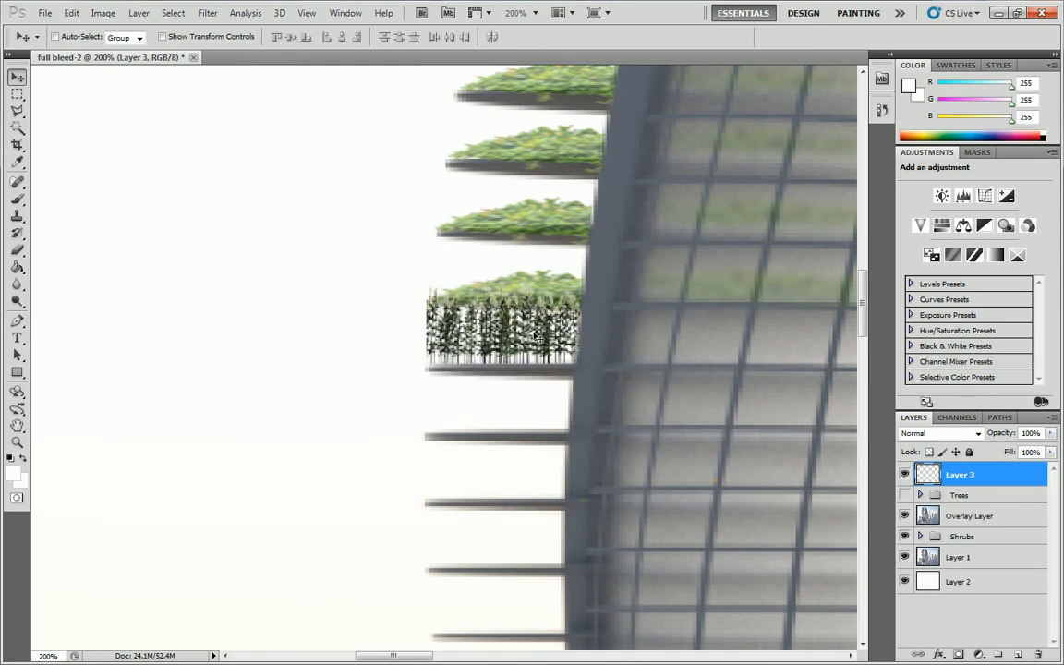
Scale the corn stalks proportionally to 63.76% and fit them between the balcony slabs at the outer end.
left_click(16, 94)
right_click(530, 306)
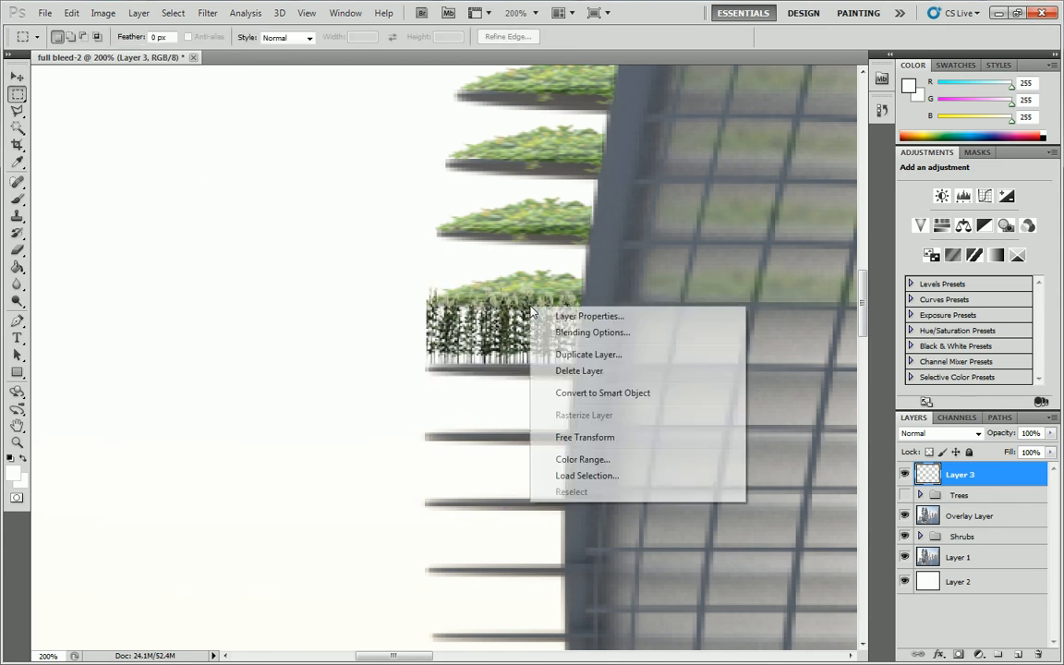
left_click(585, 436)
left_click_drag(427, 294, 482, 313)
left_click_drag(550, 340, 500, 340)
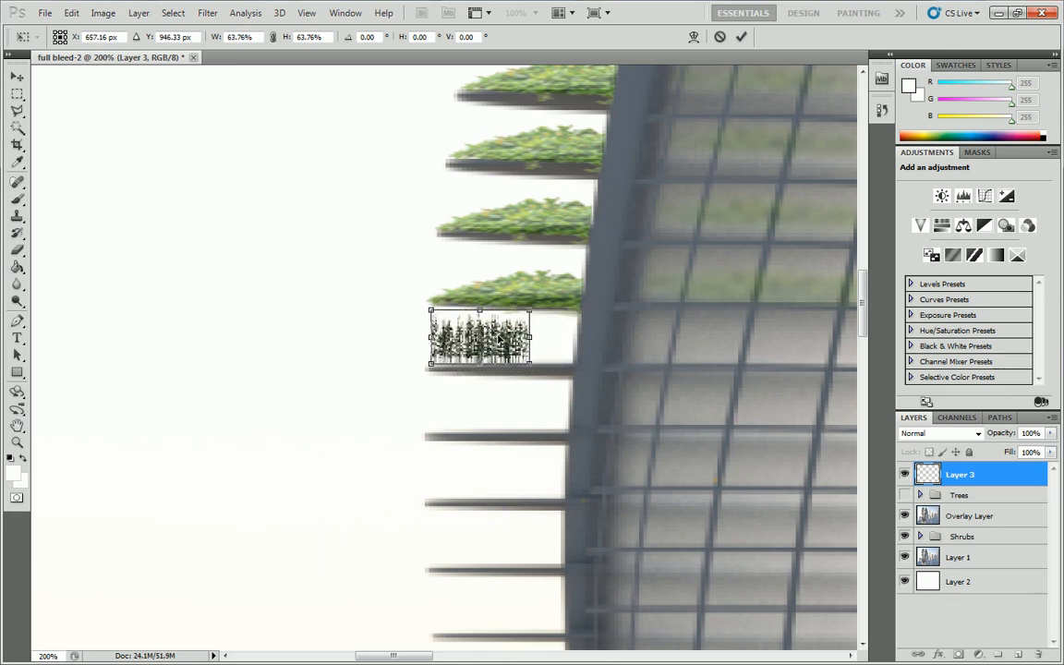
key("Return")
Duplicate Layer 3 as Layer 3 copy and move the copy toward the tower to extend the corn row.
right_click(502, 338)
left_click(917, 446)
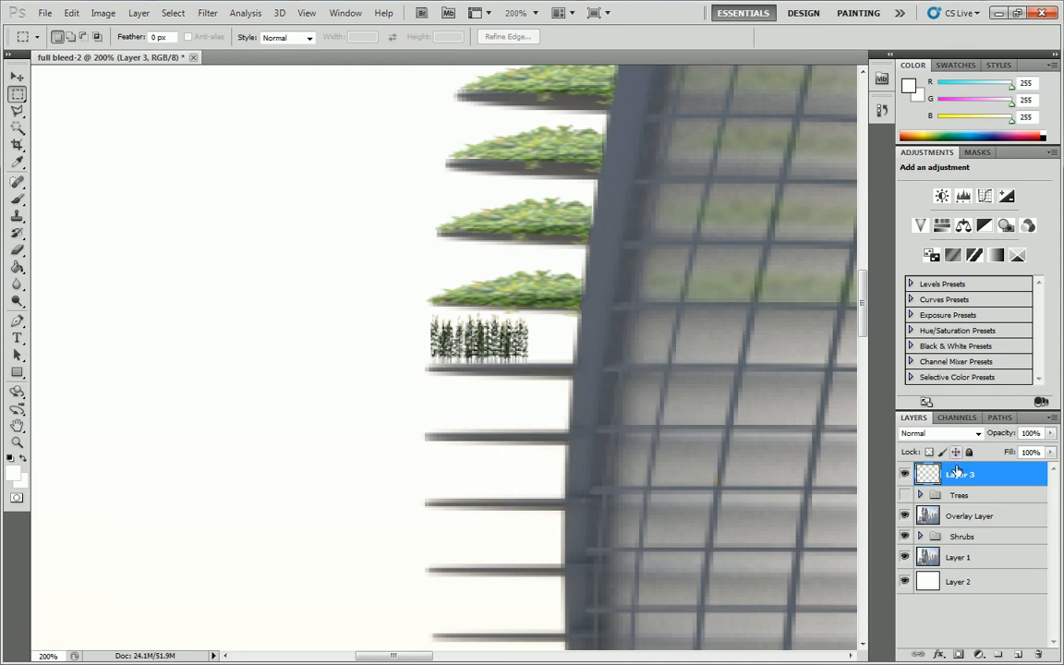
right_click(955, 472)
left_click(905, 176)
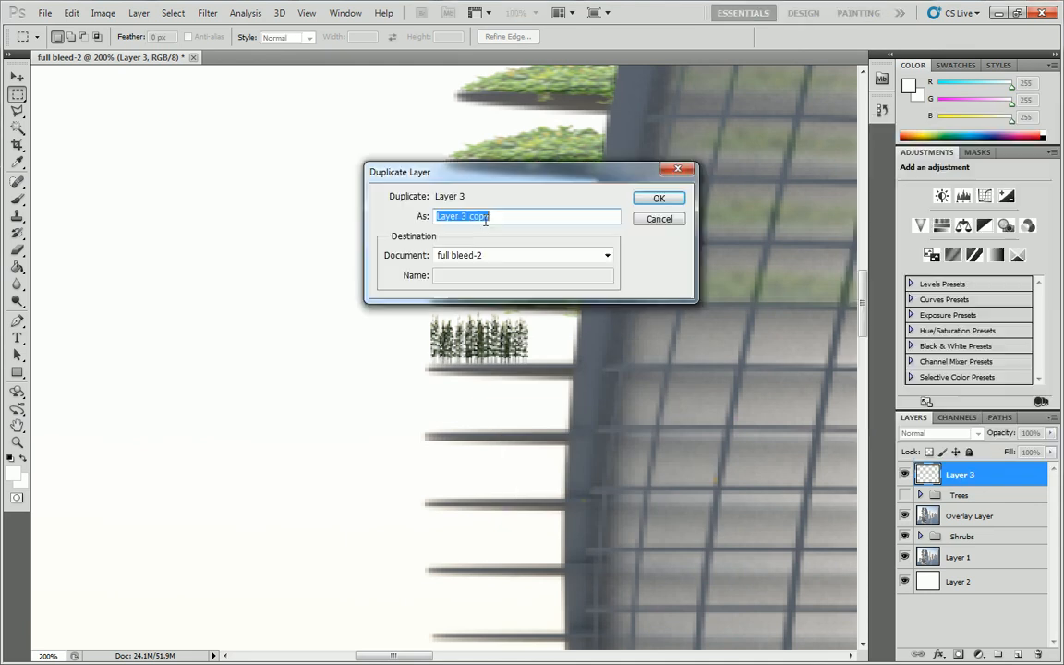
left_click(636, 197)
left_click(17, 77)
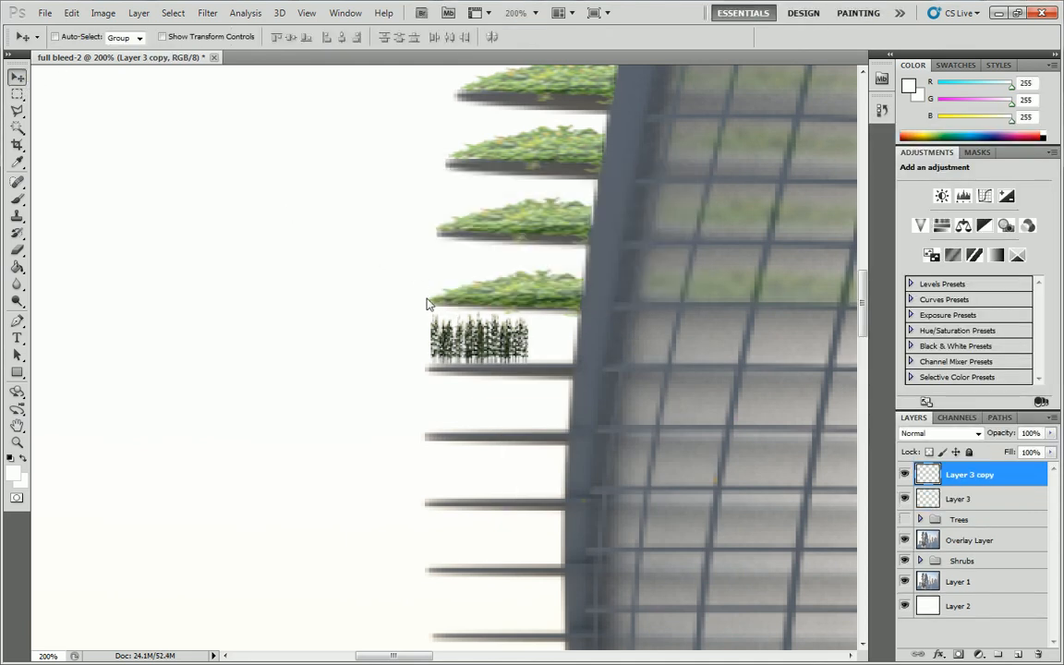
left_click_drag(462, 338, 558, 340)
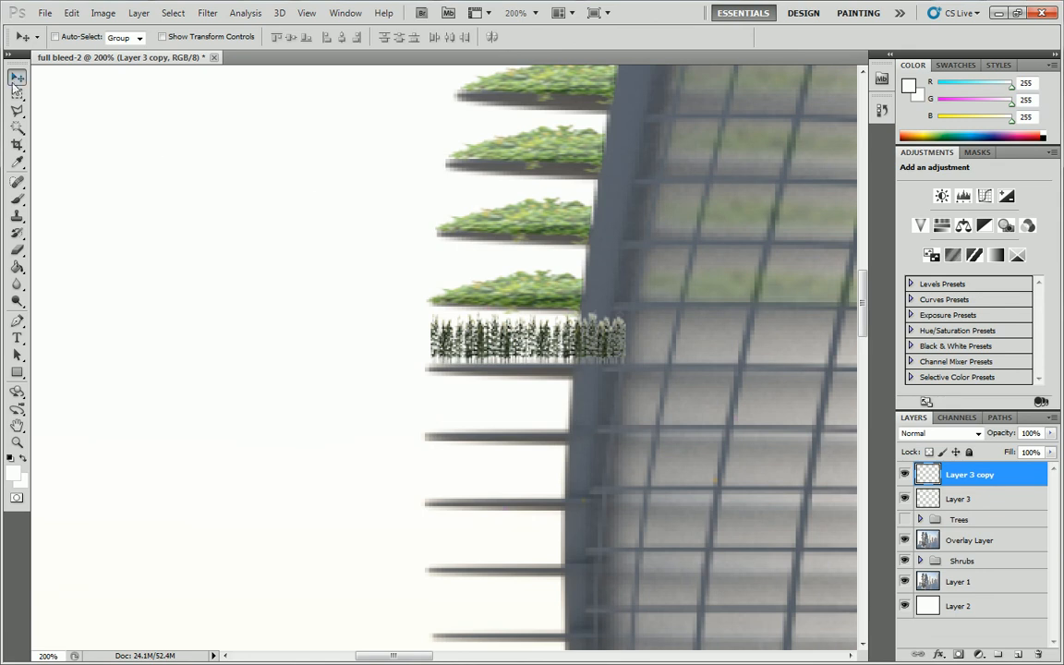
Trim away the part of the duplicated corn row that overlaps the tower, using a polygonal lasso selection.
left_click(17, 111)
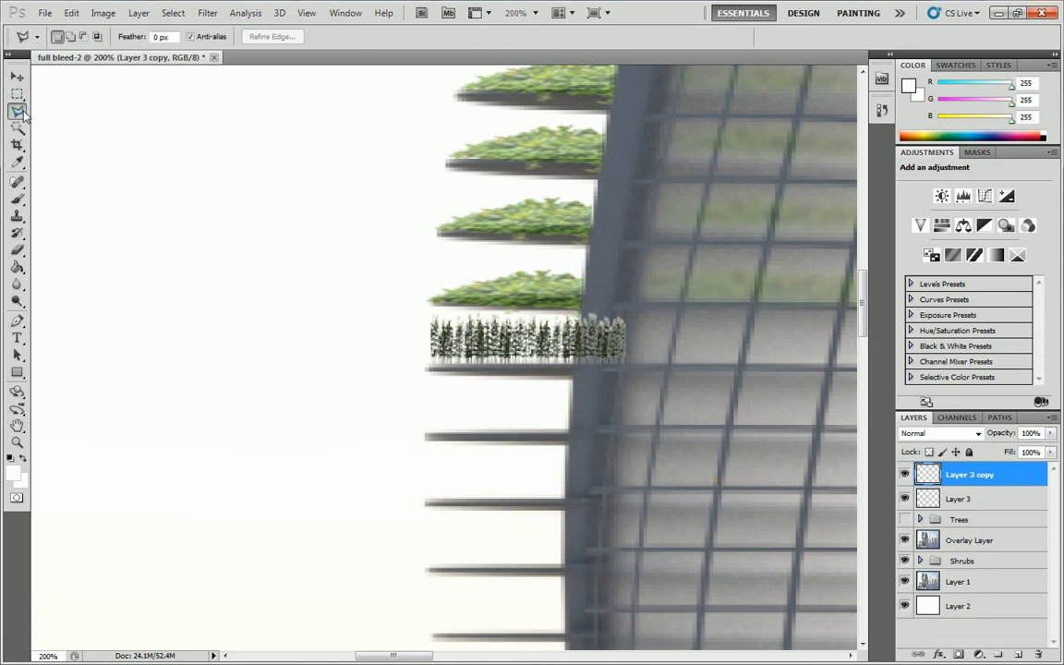
left_click(631, 390)
left_click(655, 313)
left_click(643, 286)
double_click(580, 301)
key("Delete")
key("ctrl+d")
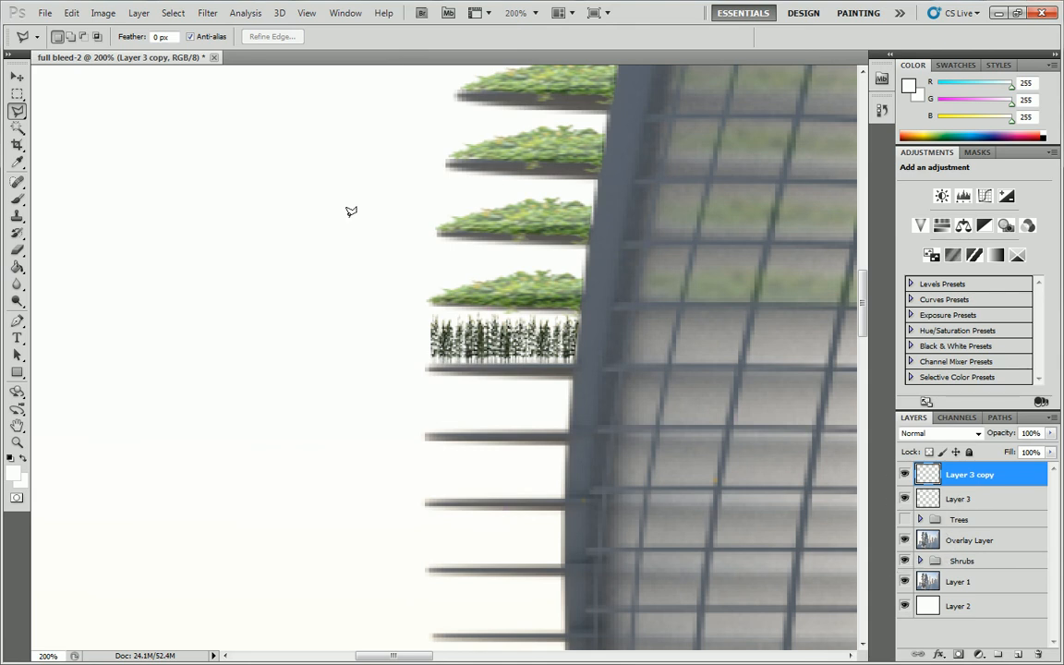
Copy a thin strip of the lowest balcony's shrubs from the Exposed Foliage layer to a new layer and move it to the corn's base.
left_click(17, 94)
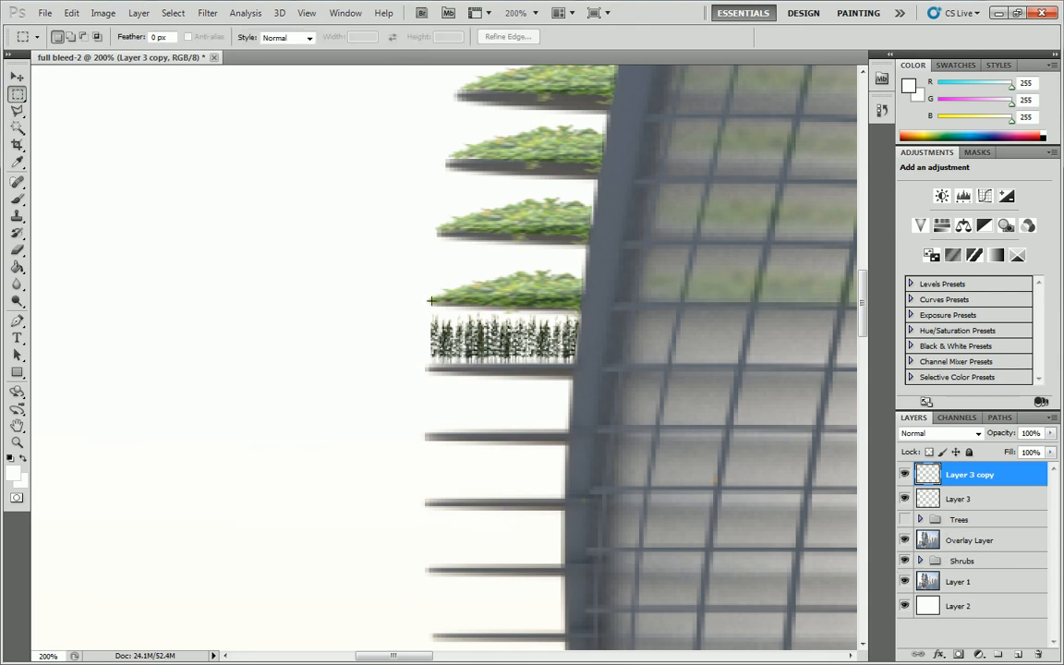
left_click_drag(602, 293, 603, 292)
right_click(561, 297)
left_click(603, 429)
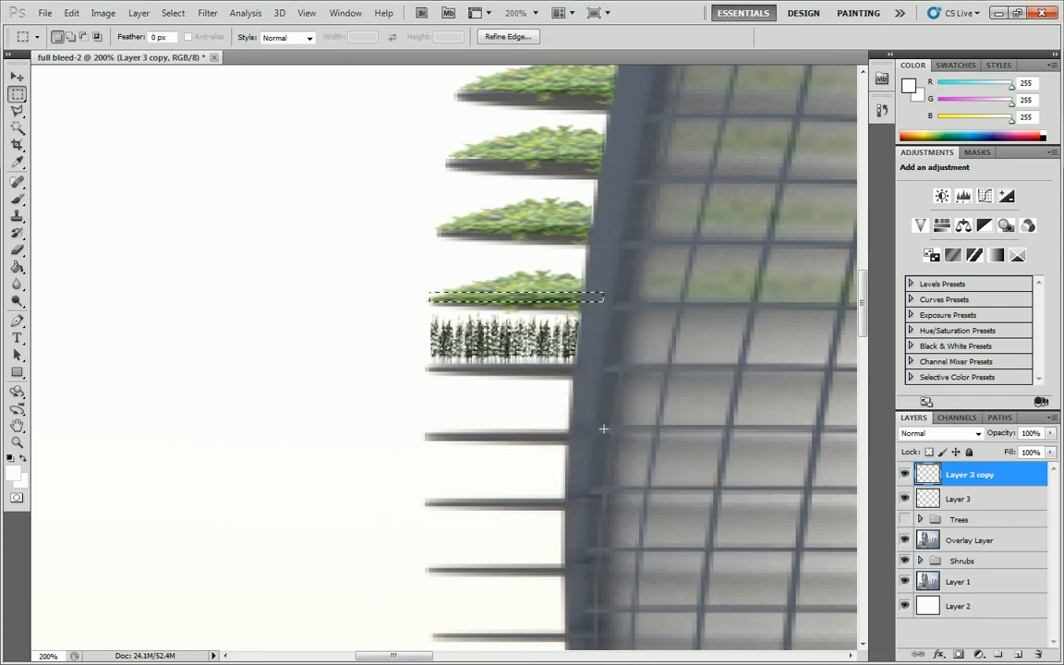
left_click(482, 257)
left_click(920, 561)
scroll(982, 591, "down", 2)
left_click(974, 563)
left_click(970, 543)
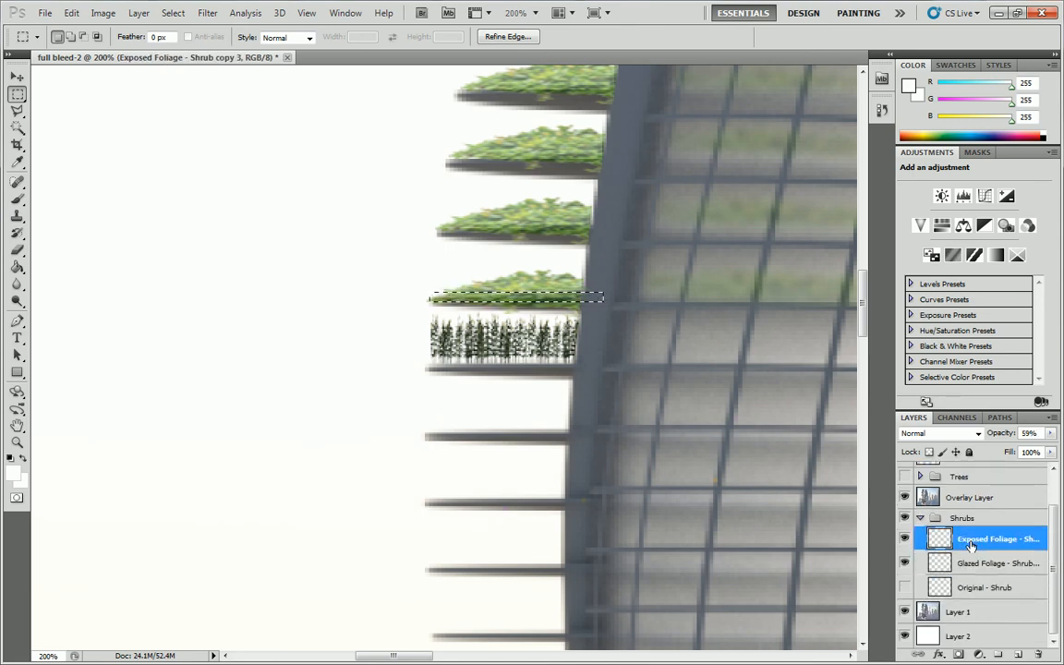
key("ctrl+j")
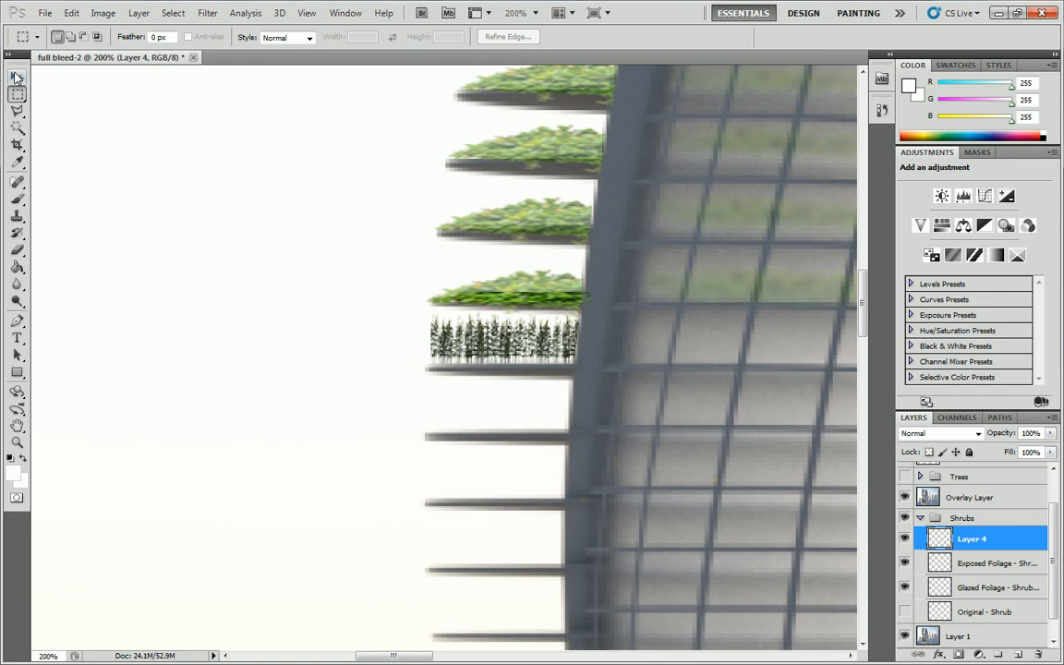
key("v")
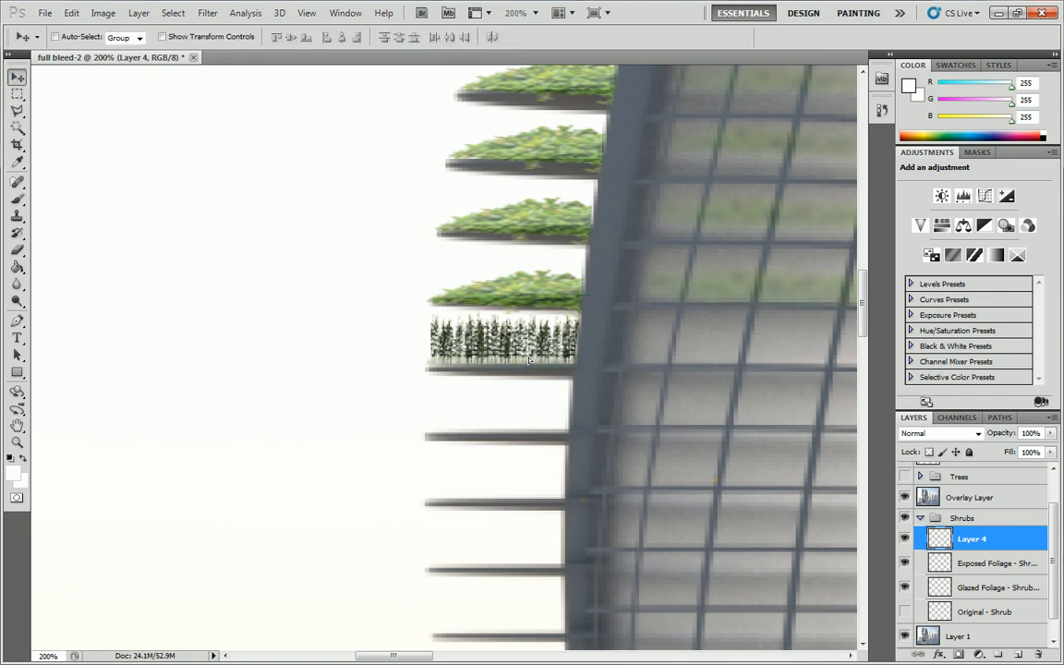
Examine the whole rendering at 25% to judge how the corn row reads on the tower's balcony.
left_click(25, 94)
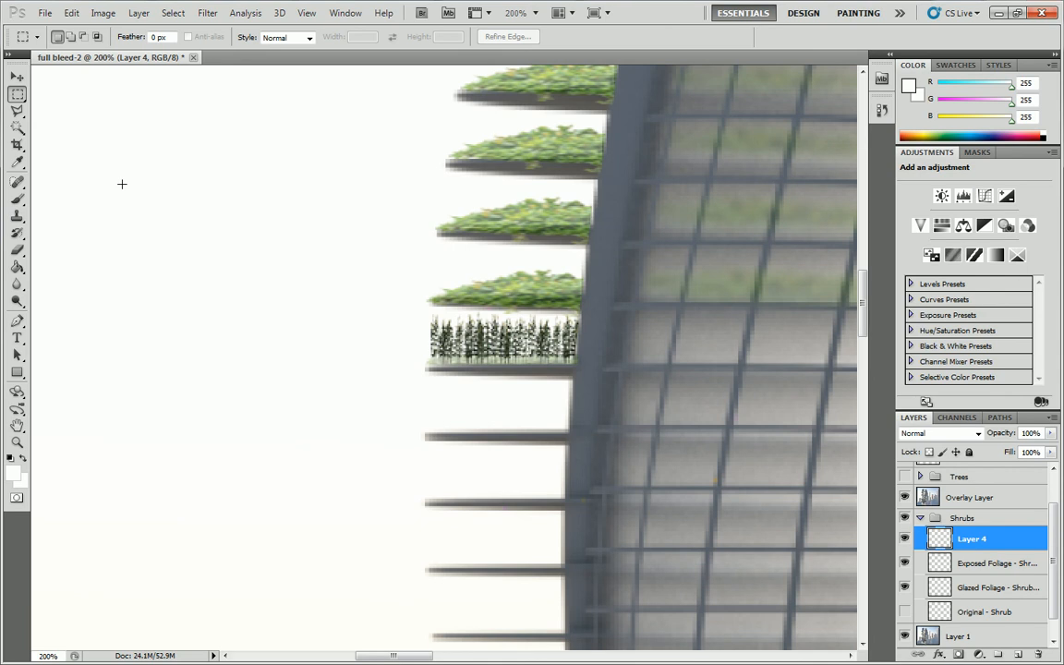
left_click(17, 442)
left_click(354, 304, "alt")
left_click(351, 304, "alt")
left_click(365, 314, "alt")
left_click(380, 325, "alt")
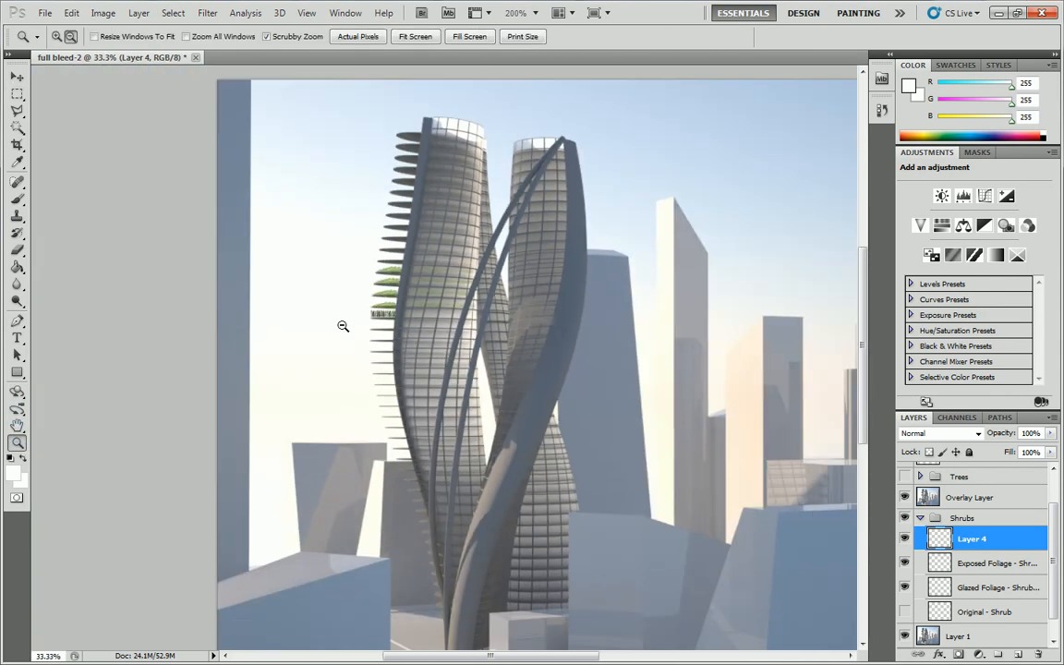
left_click(342, 327, "alt")
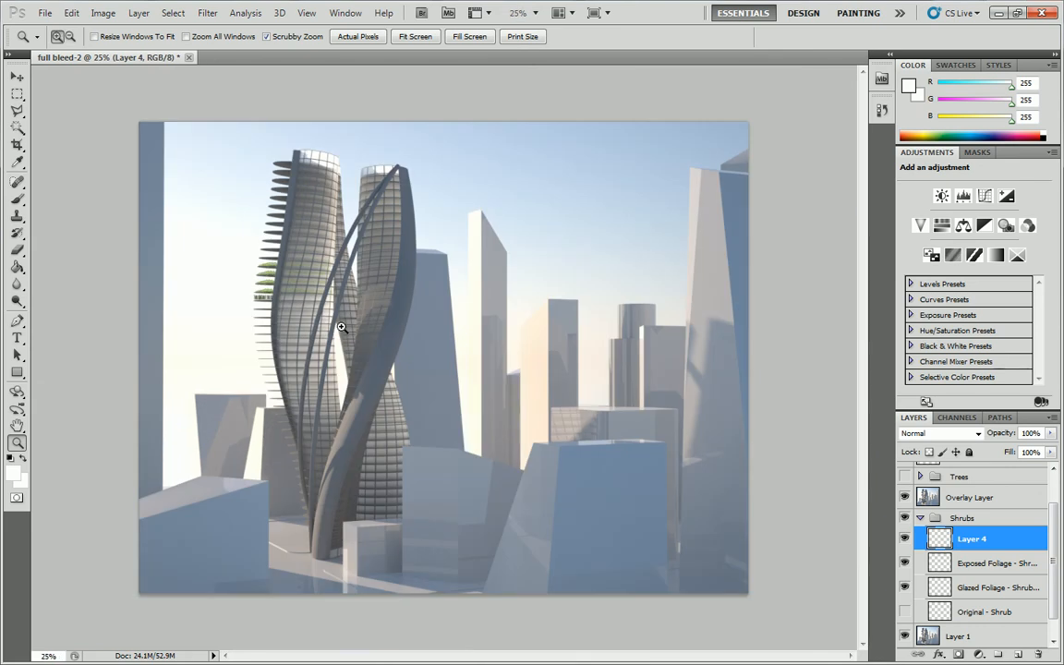